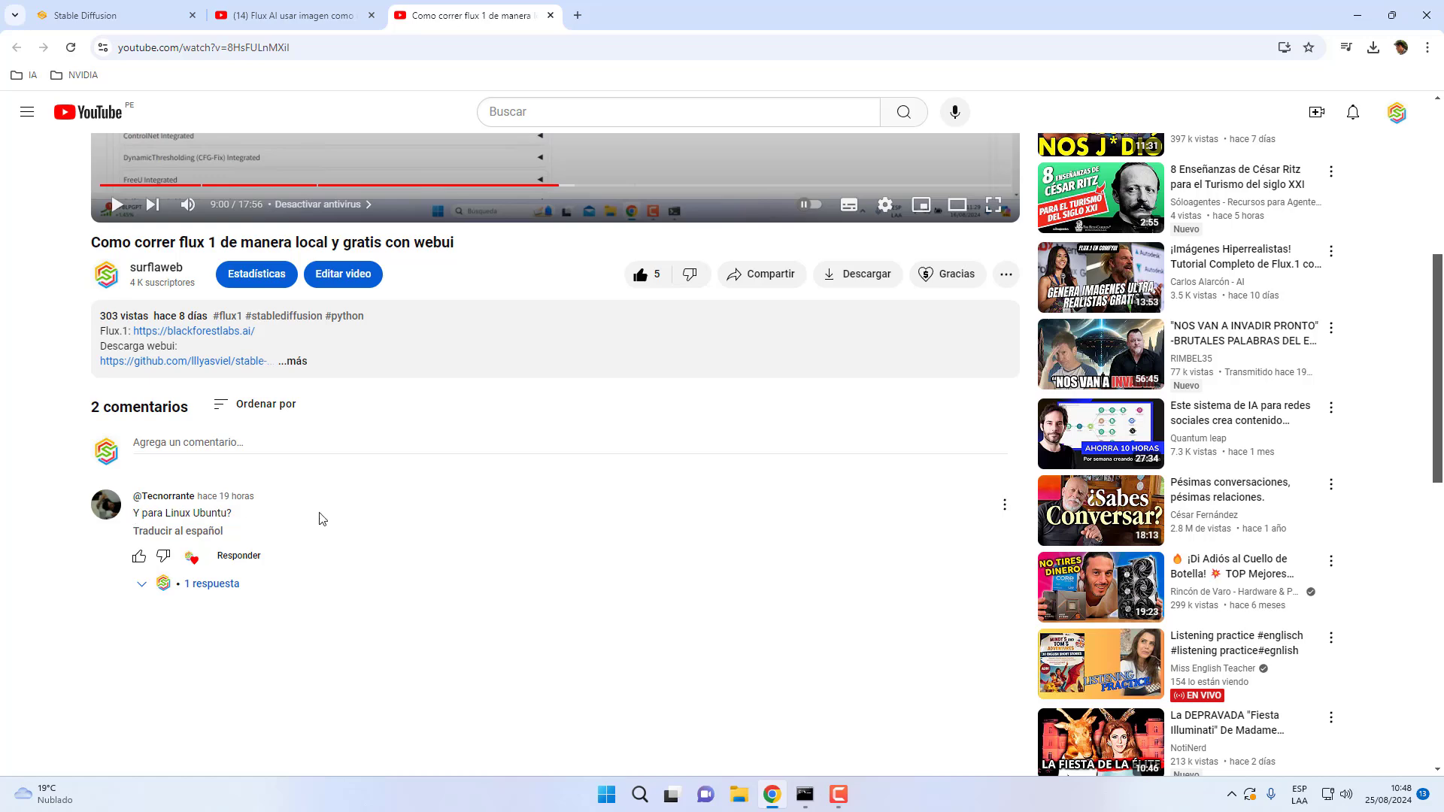
- Open pinokio.computer in a new browser tab and go to its installation instructions
{"action": "scroll", "coordinate": [384, 481], "scroll_direction": "up", "scroll_amount": 6}
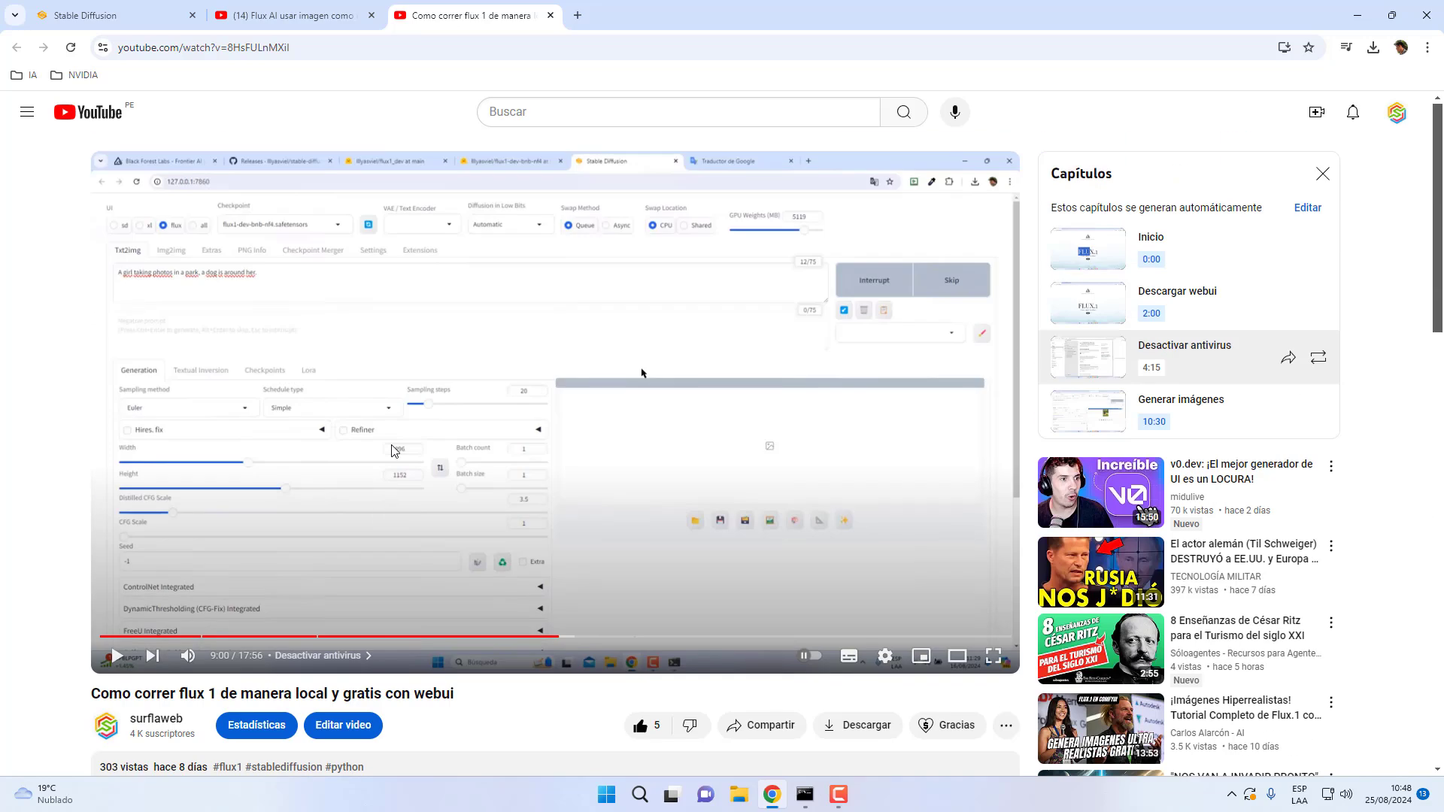
{"action": "left_click", "coordinate": [579, 16]}
{"action": "type", "text": "pini"}
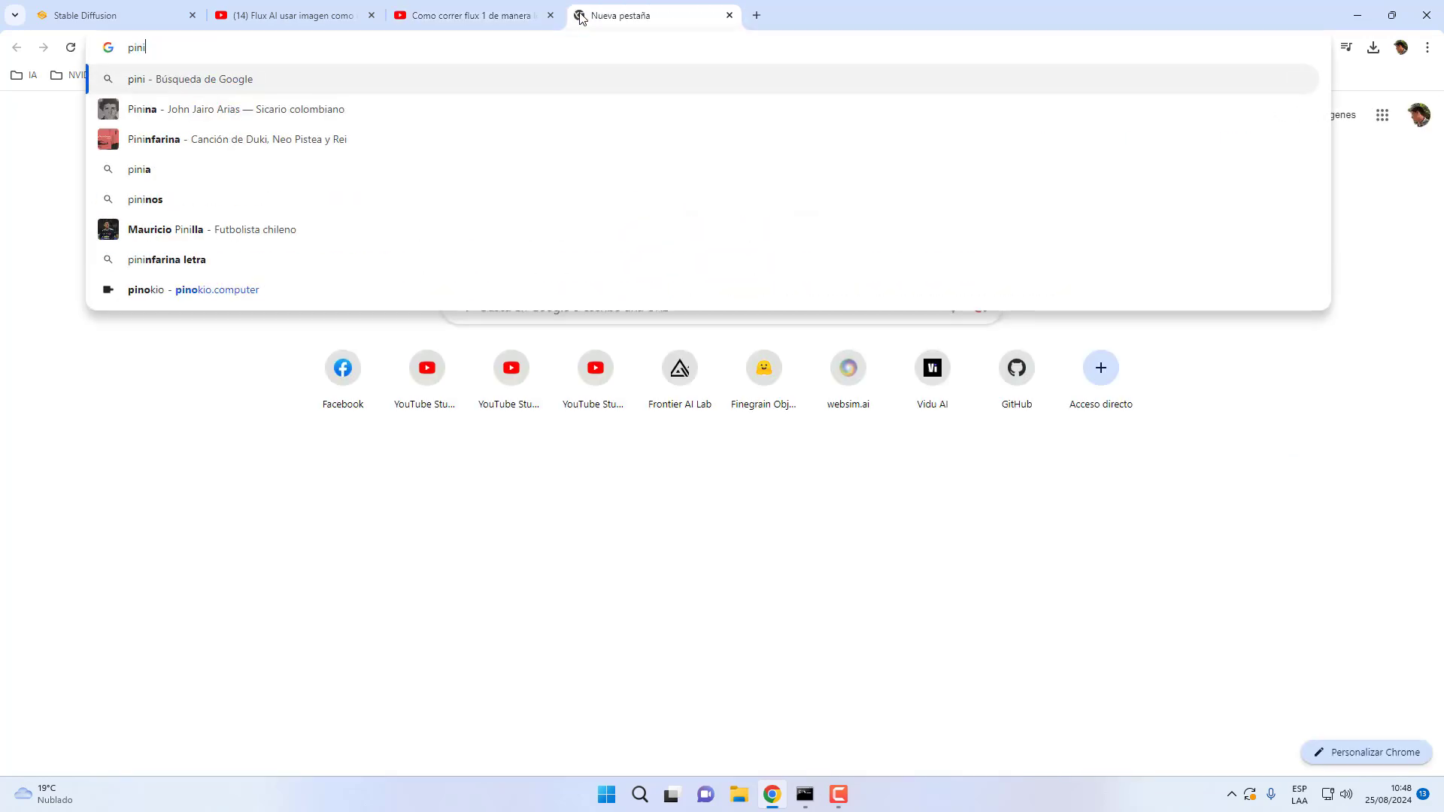
{"action": "key", "text": "BackSpace"}
{"action": "key", "text": "Down"}
{"action": "key", "text": "Down"}
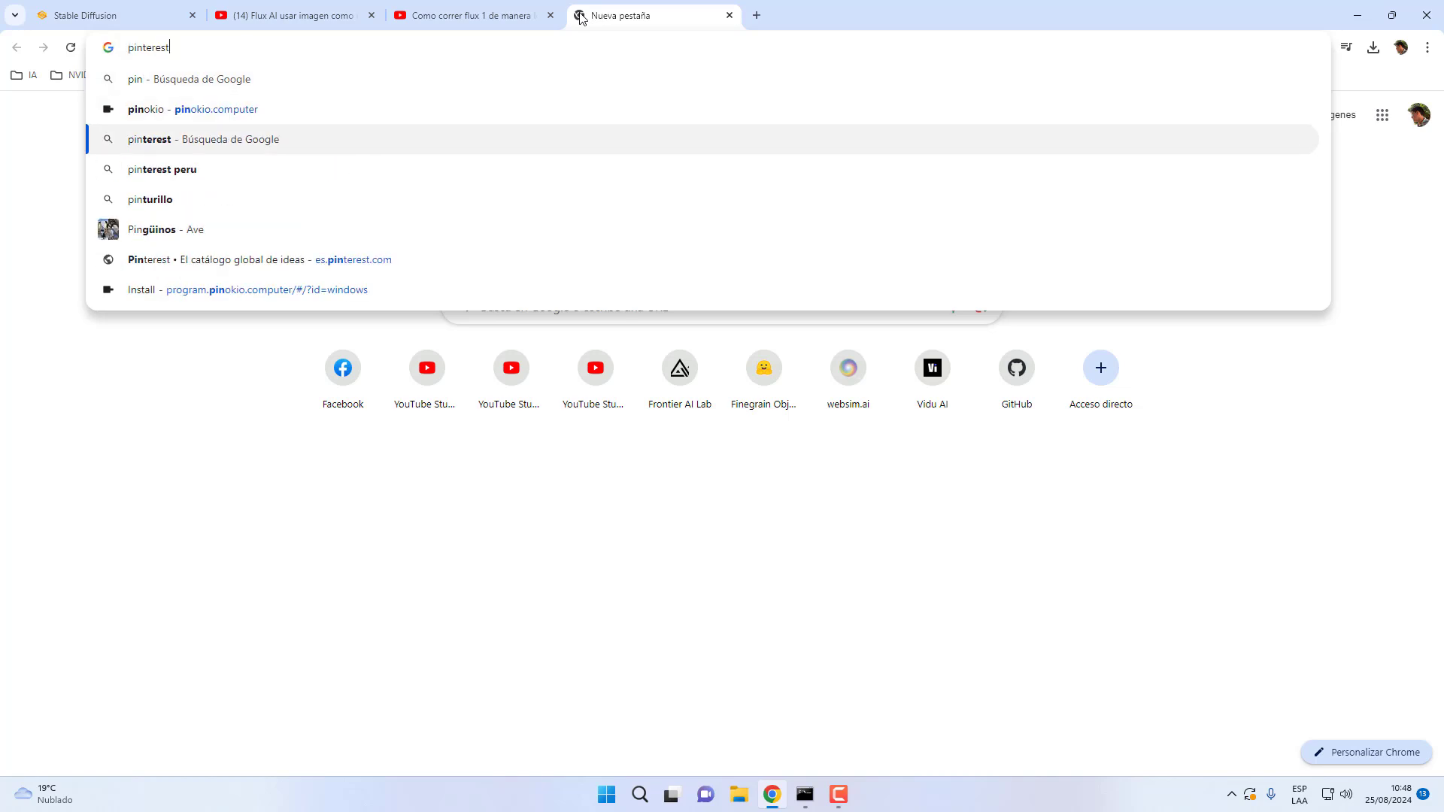
{"action": "key", "text": "Up"}
{"action": "key", "text": "Return"}
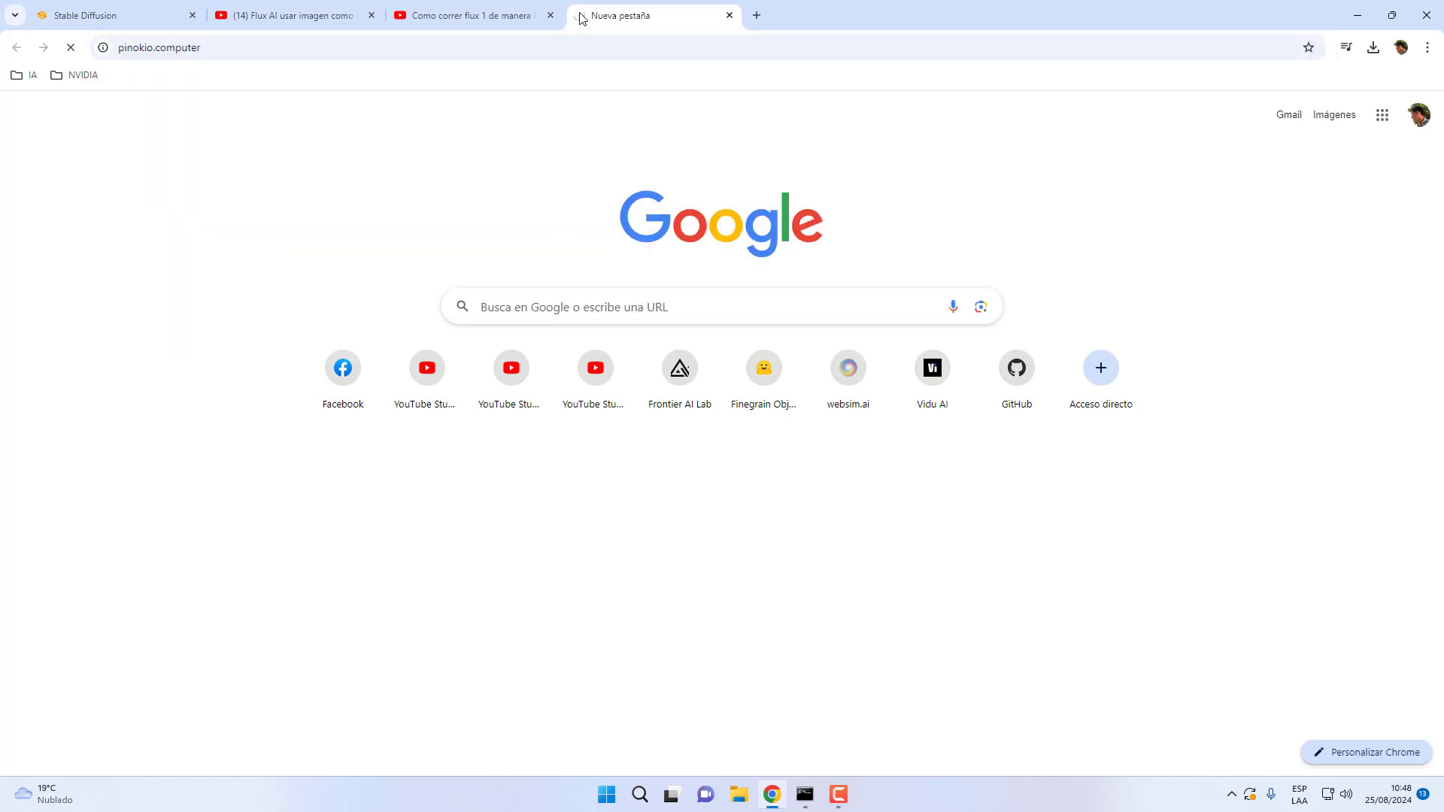
{"action": "left_click", "coordinate": [630, 599]}
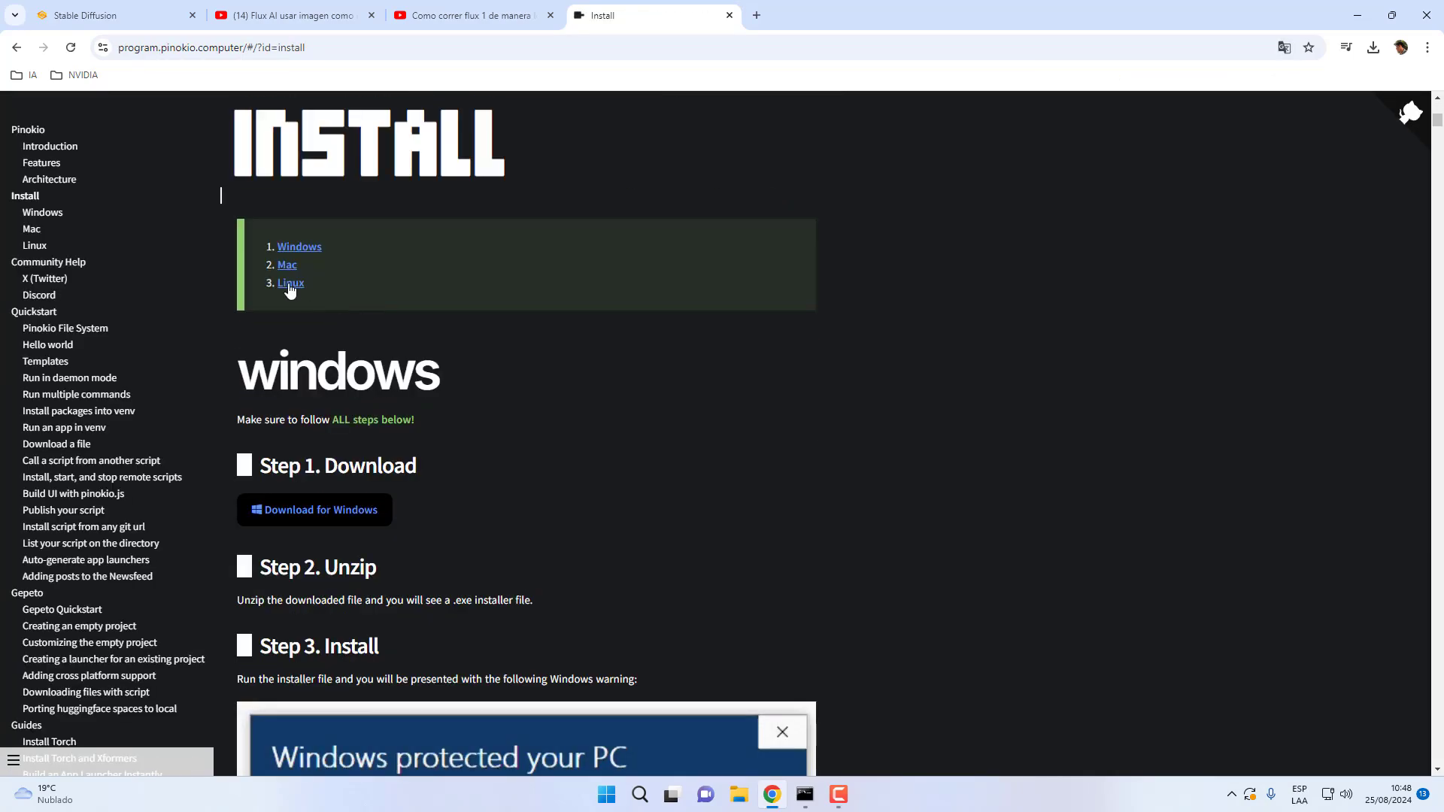
- Examine the Linux installation section and the Pinokio 2.1.17 release page on GitHub
{"action": "left_click", "coordinate": [289, 283]}
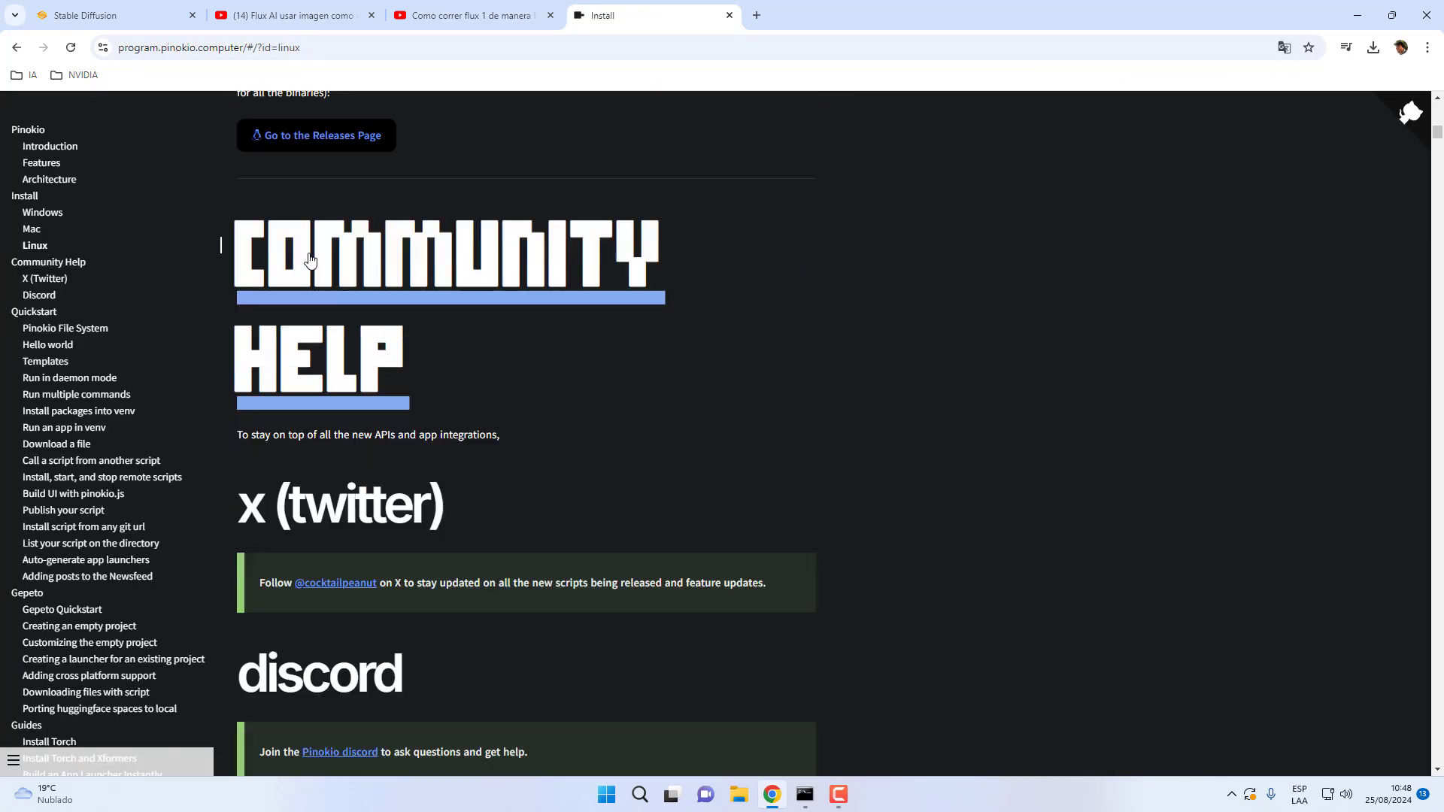
{"action": "scroll", "coordinate": [308, 259], "scroll_direction": "down", "scroll_amount": 1}
{"action": "scroll", "coordinate": [309, 284], "scroll_direction": "up", "scroll_amount": 4}
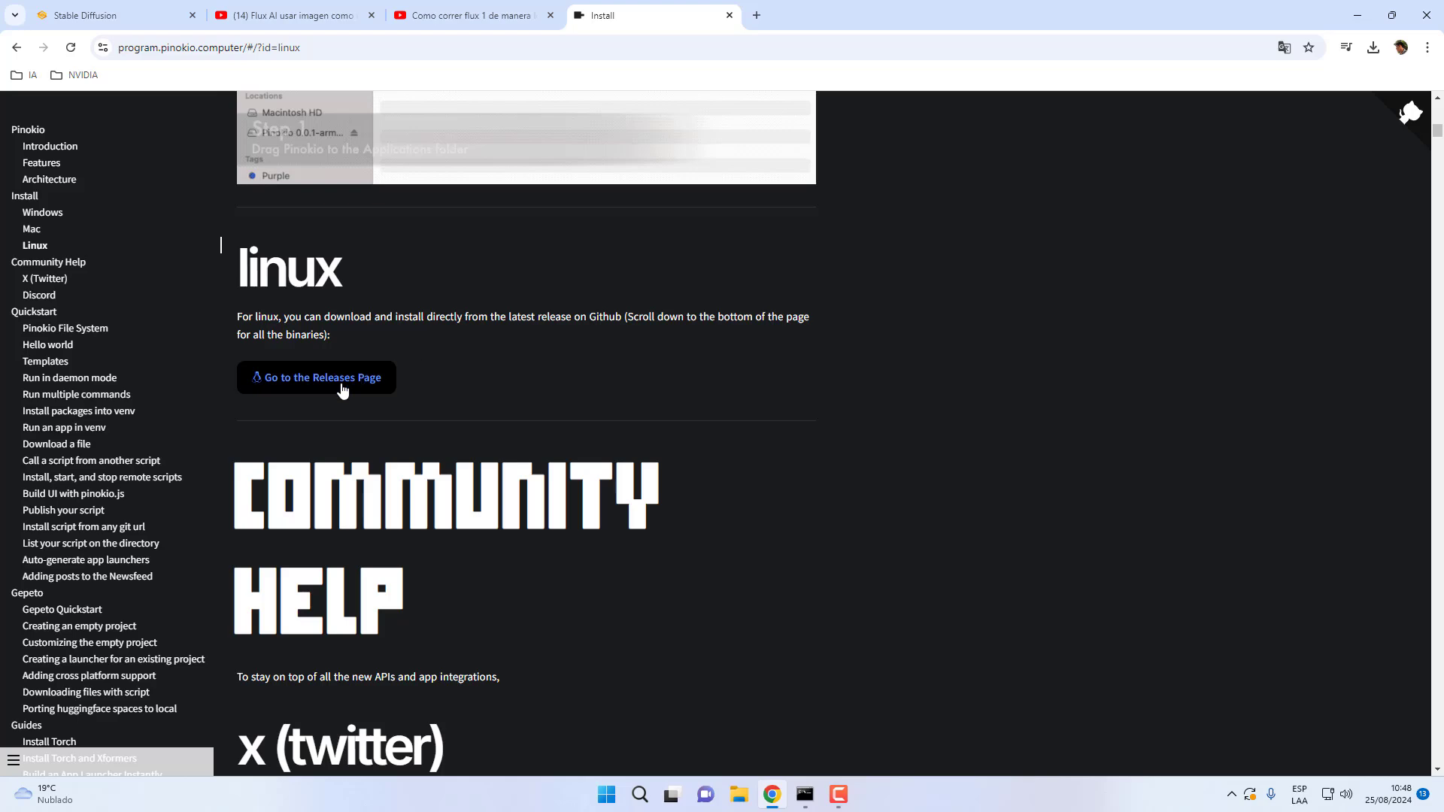
{"action": "scroll", "coordinate": [340, 382], "scroll_direction": "down", "scroll_amount": 3}
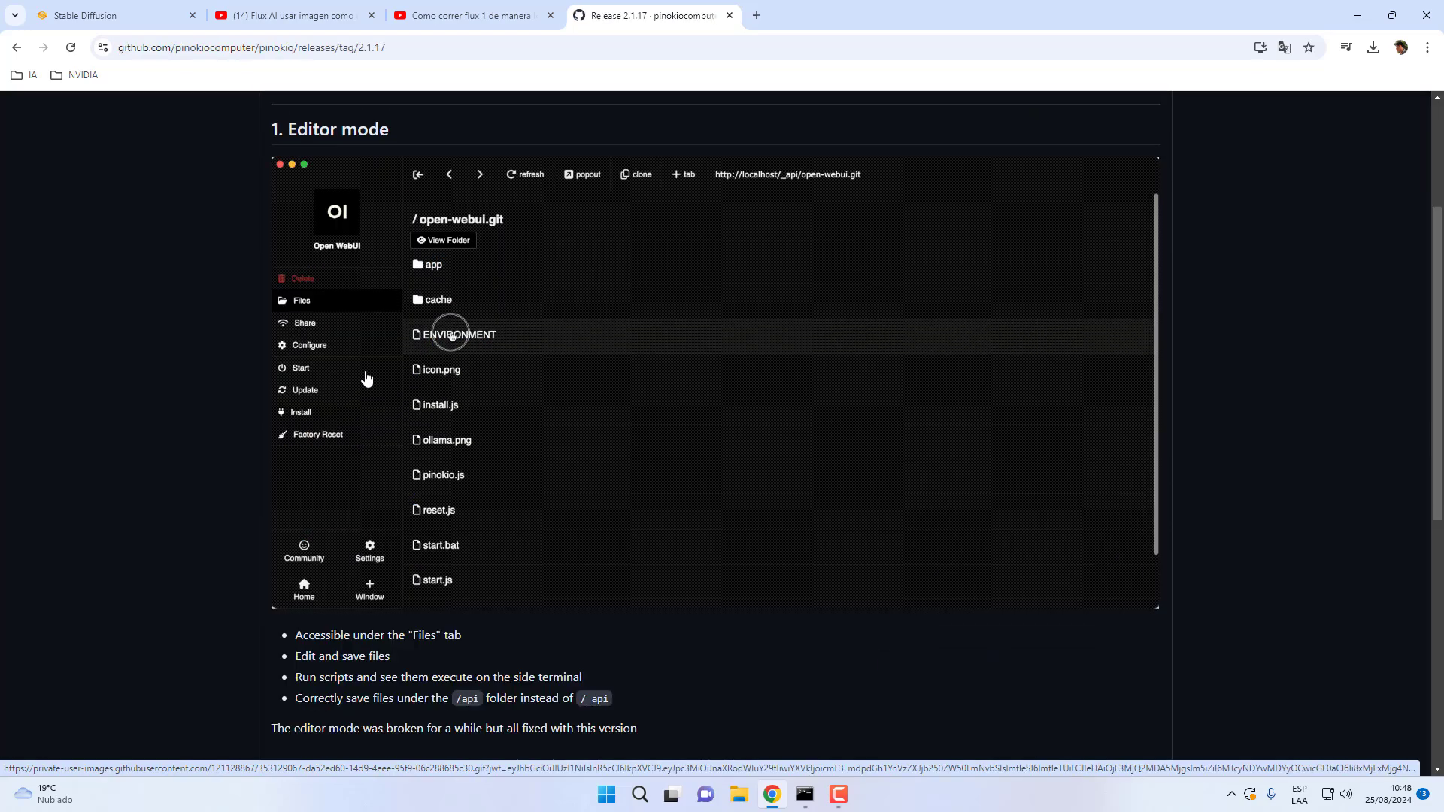
{"action": "scroll", "coordinate": [361, 380], "scroll_direction": "down", "scroll_amount": 7}
{"action": "scroll", "coordinate": [366, 378], "scroll_direction": "up", "scroll_amount": 10}
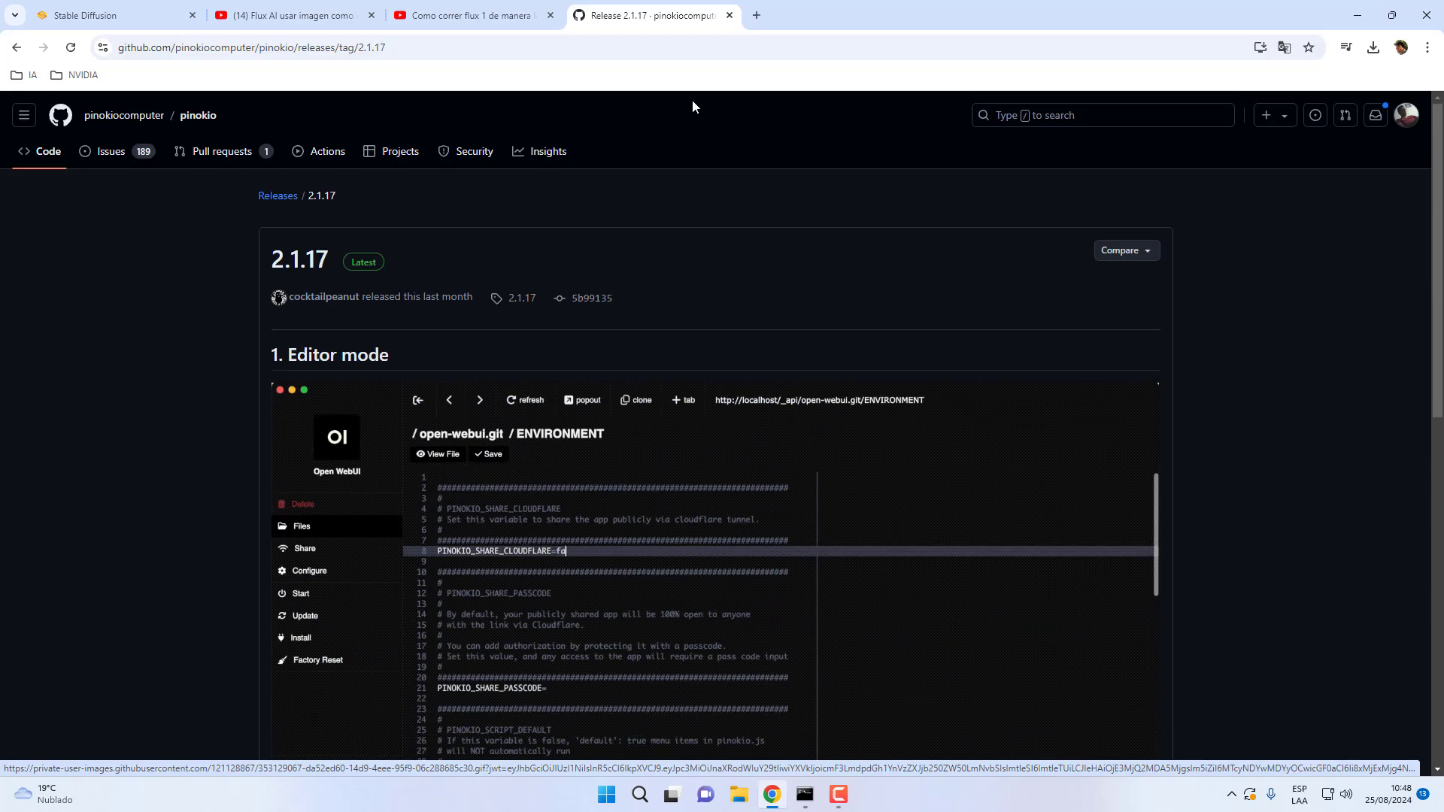
- Close the release page, launch Pinokio from the desktop, and return to the Stable Diffusion page in the browser
{"action": "left_click", "coordinate": [727, 17]}
{"action": "left_click", "coordinate": [1357, 15]}
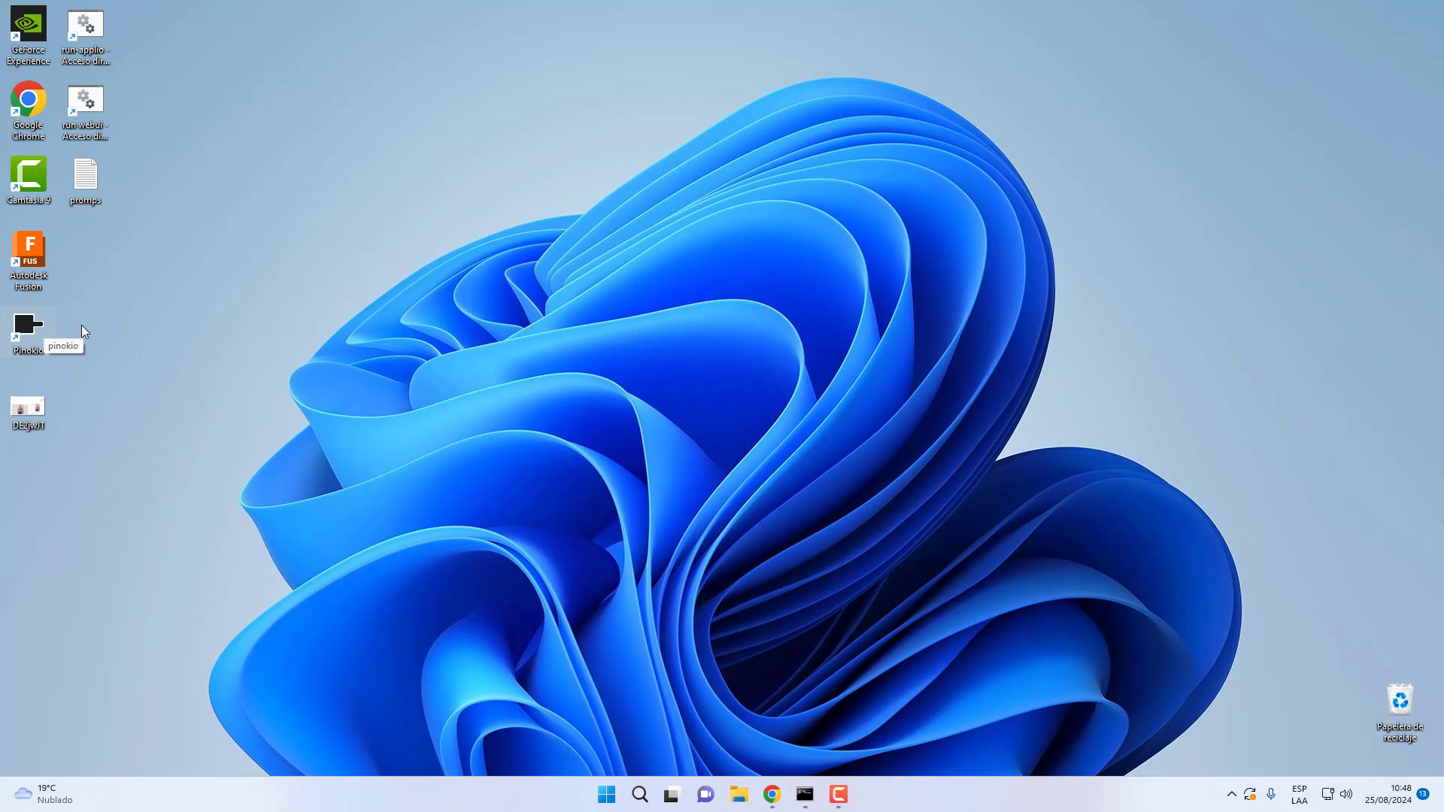
{"action": "left_click", "coordinate": [171, 323]}
{"action": "left_click", "coordinate": [775, 795]}
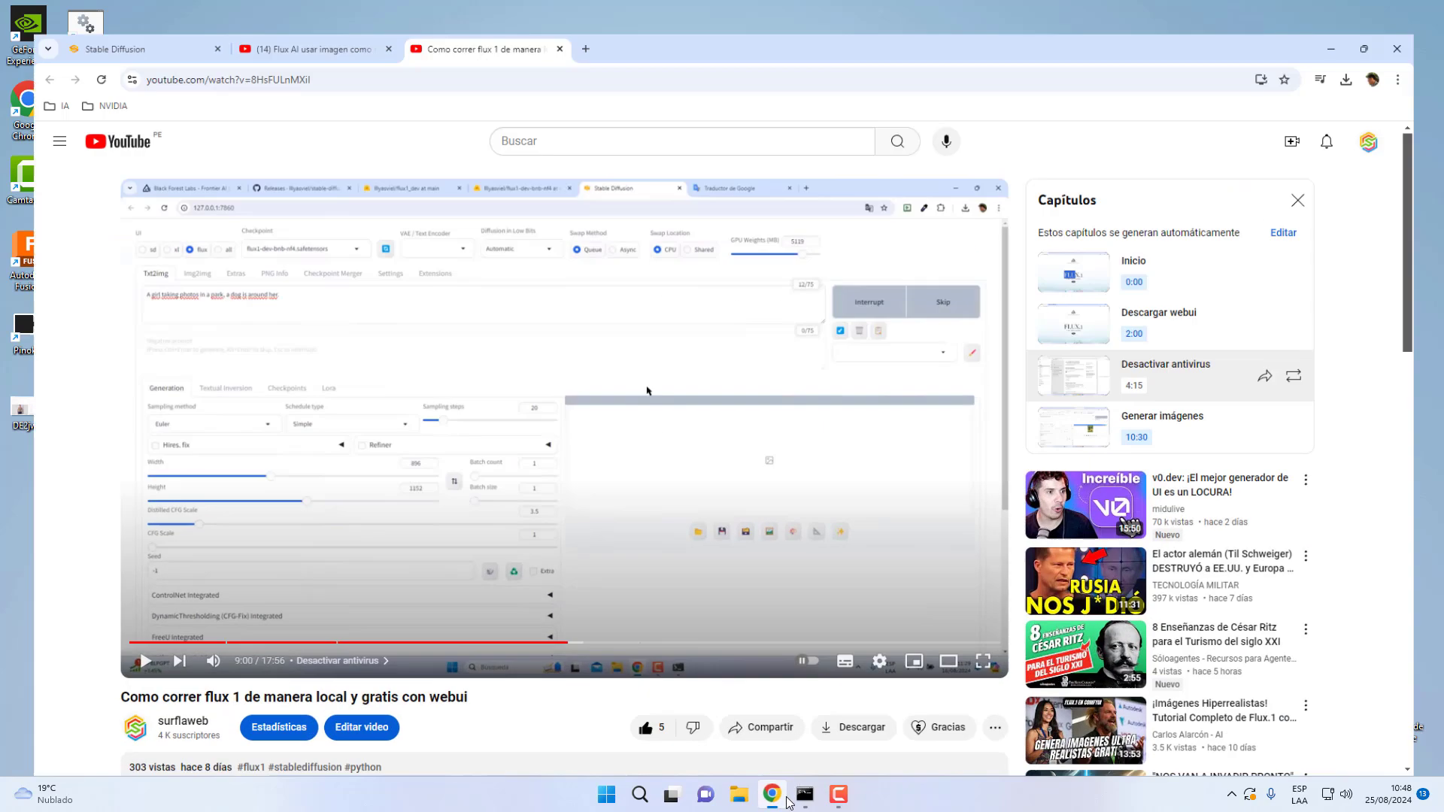
{"action": "left_click", "coordinate": [76, 10]}
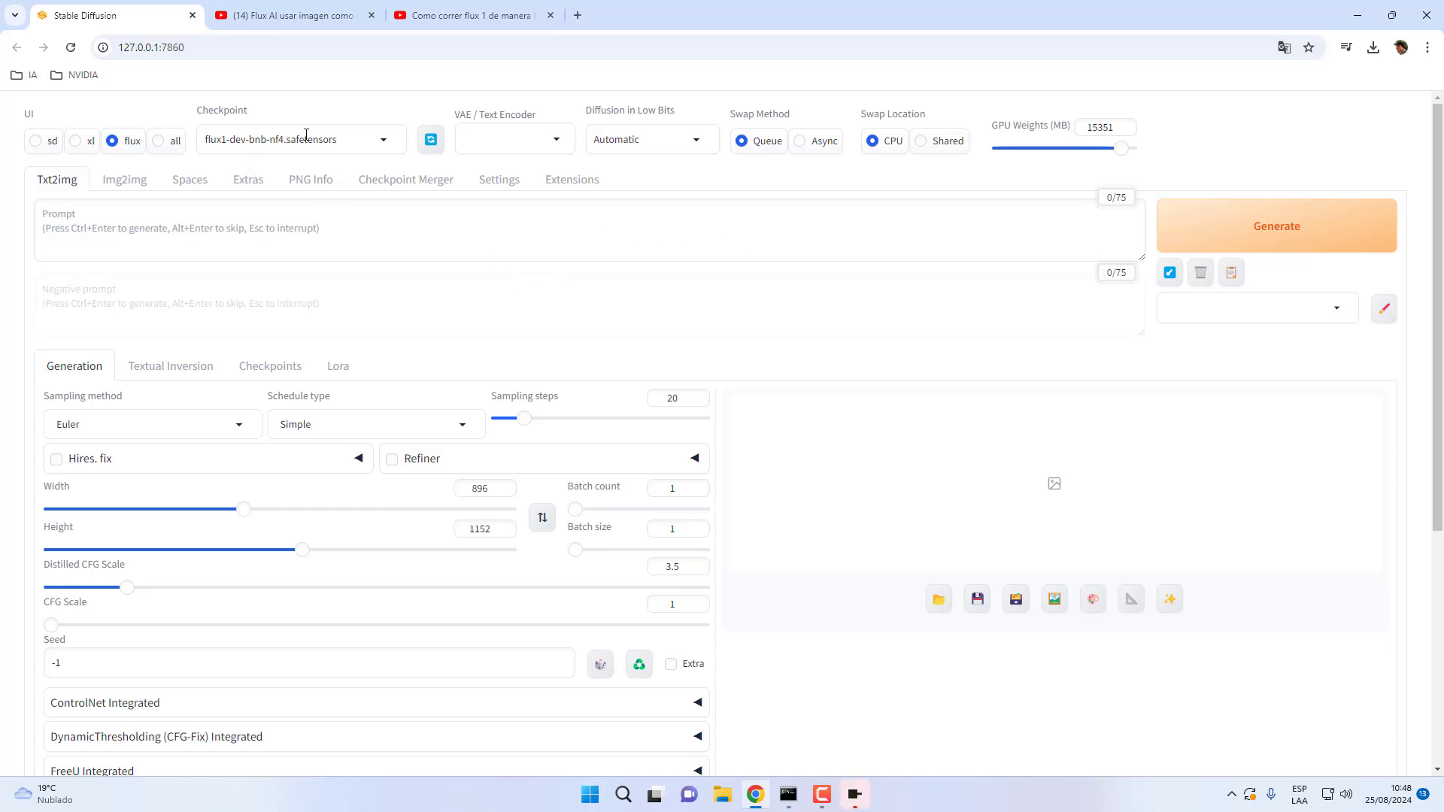
- Bring the Pinokio window forward as a smaller window and minimize the browser behind it
{"action": "left_click", "coordinate": [845, 794]}
{"action": "left_click_drag", "start_coordinate": [731, 6], "coordinate": [748, 116]}
{"action": "left_click", "coordinate": [1170, 55]}
{"action": "left_click", "coordinate": [1356, 14]}
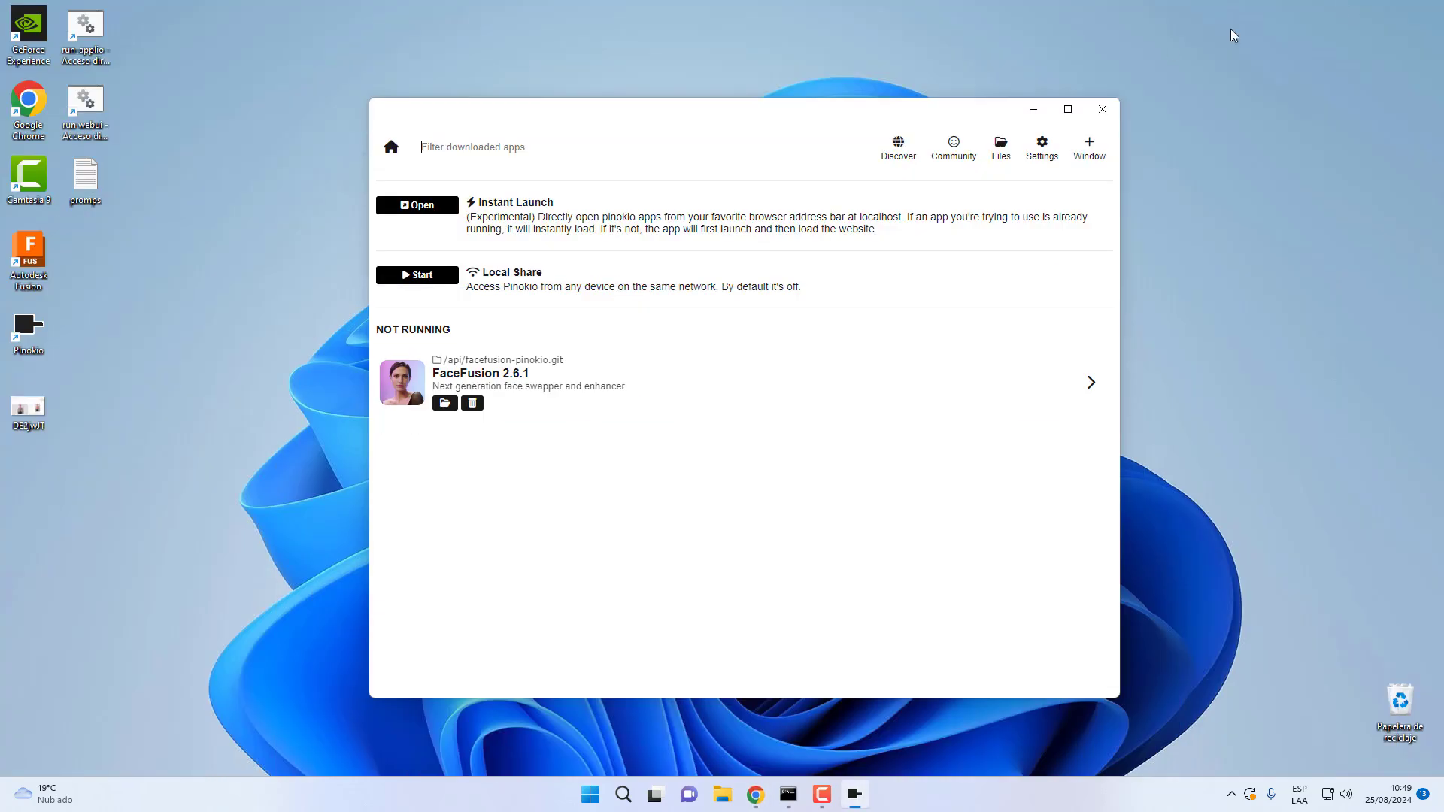
- Search Pinokio's verified scripts for "forge", view the Forge script's download page, and close Pinokio
{"action": "left_click", "coordinate": [886, 156]}
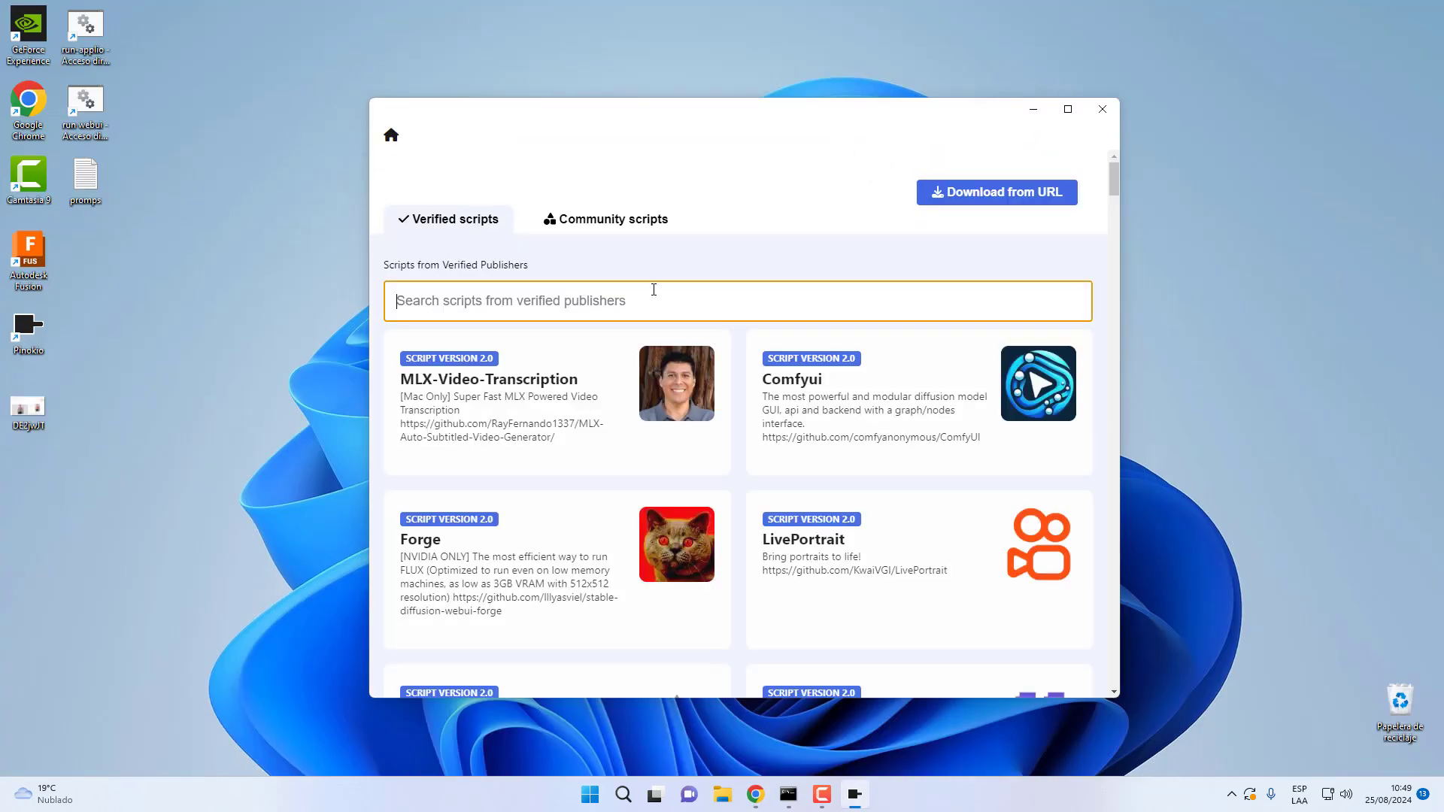
{"action": "type", "text": "forge"}
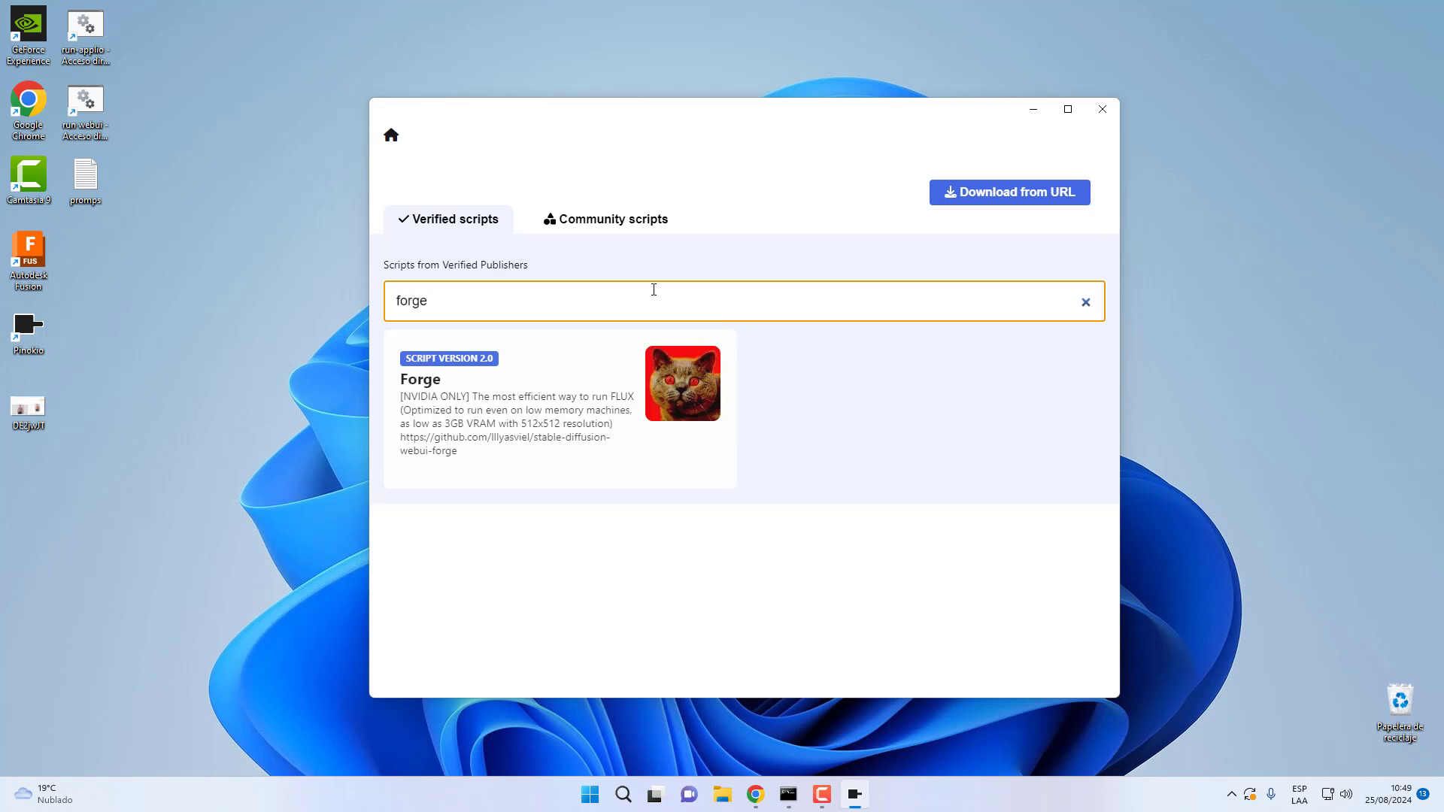
{"action": "left_click", "coordinate": [504, 399]}
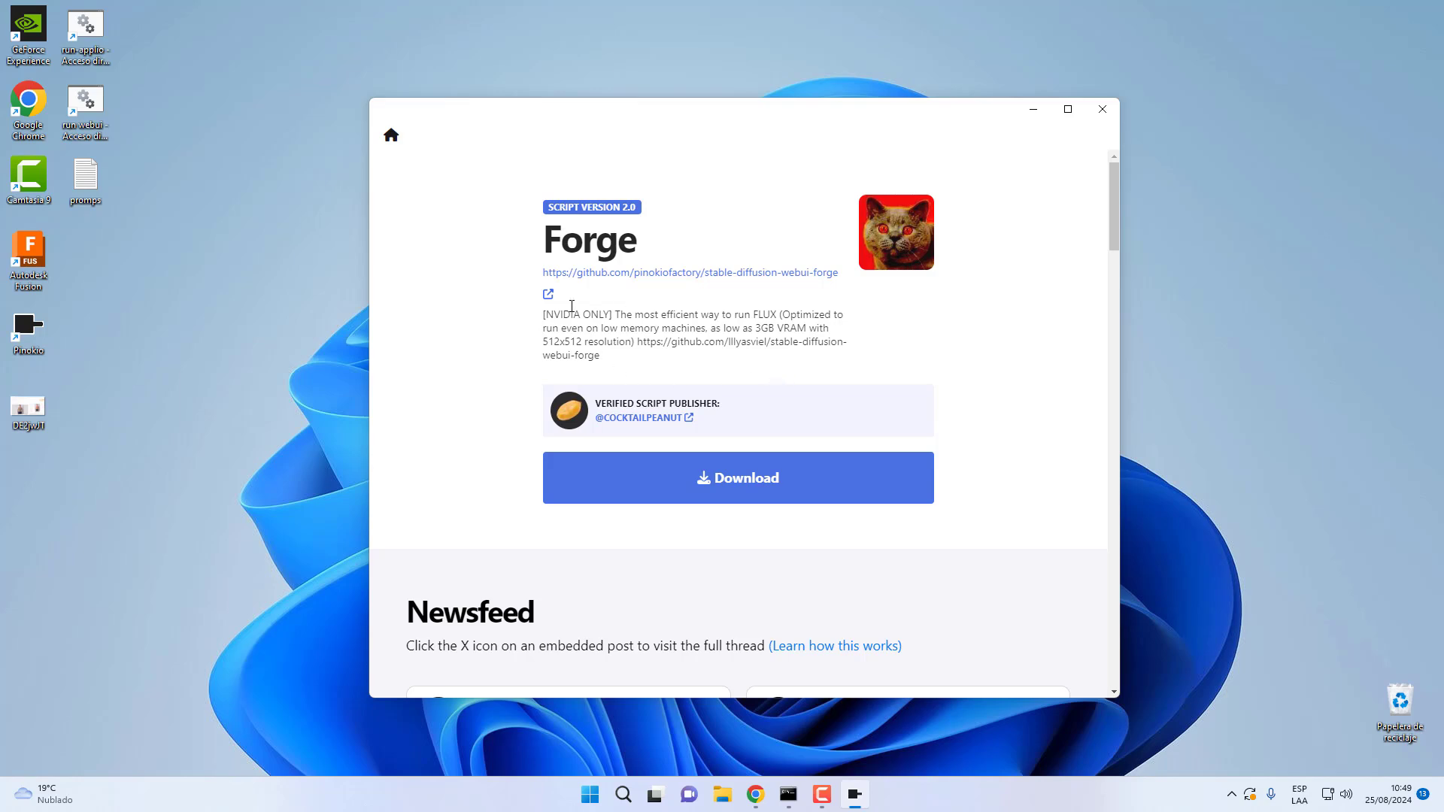
{"action": "left_click", "coordinate": [1116, 112]}
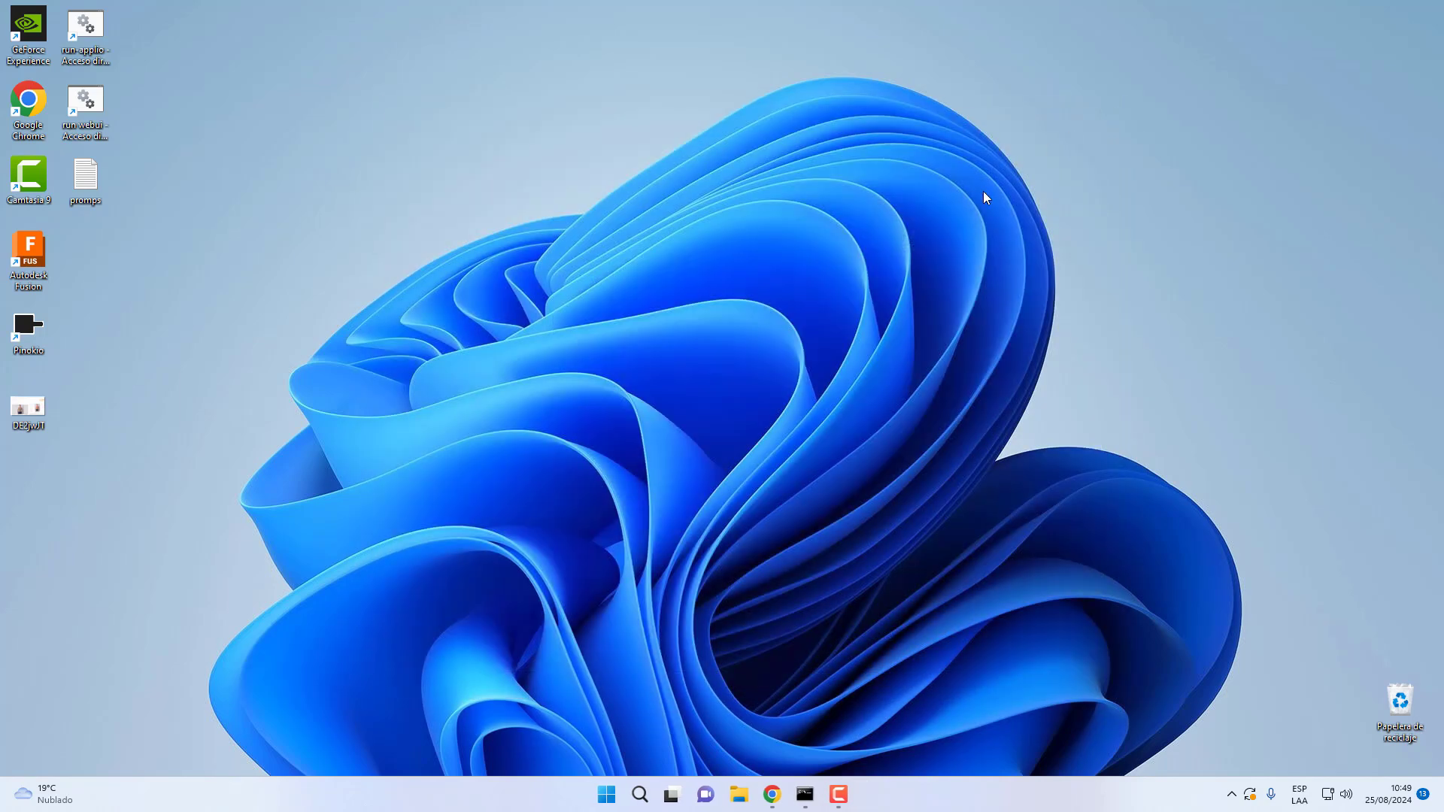
- Return to the browser and review the full description of the video "Como correr flux 1 de manera local y gratis con webui"
{"action": "left_click", "coordinate": [773, 794]}
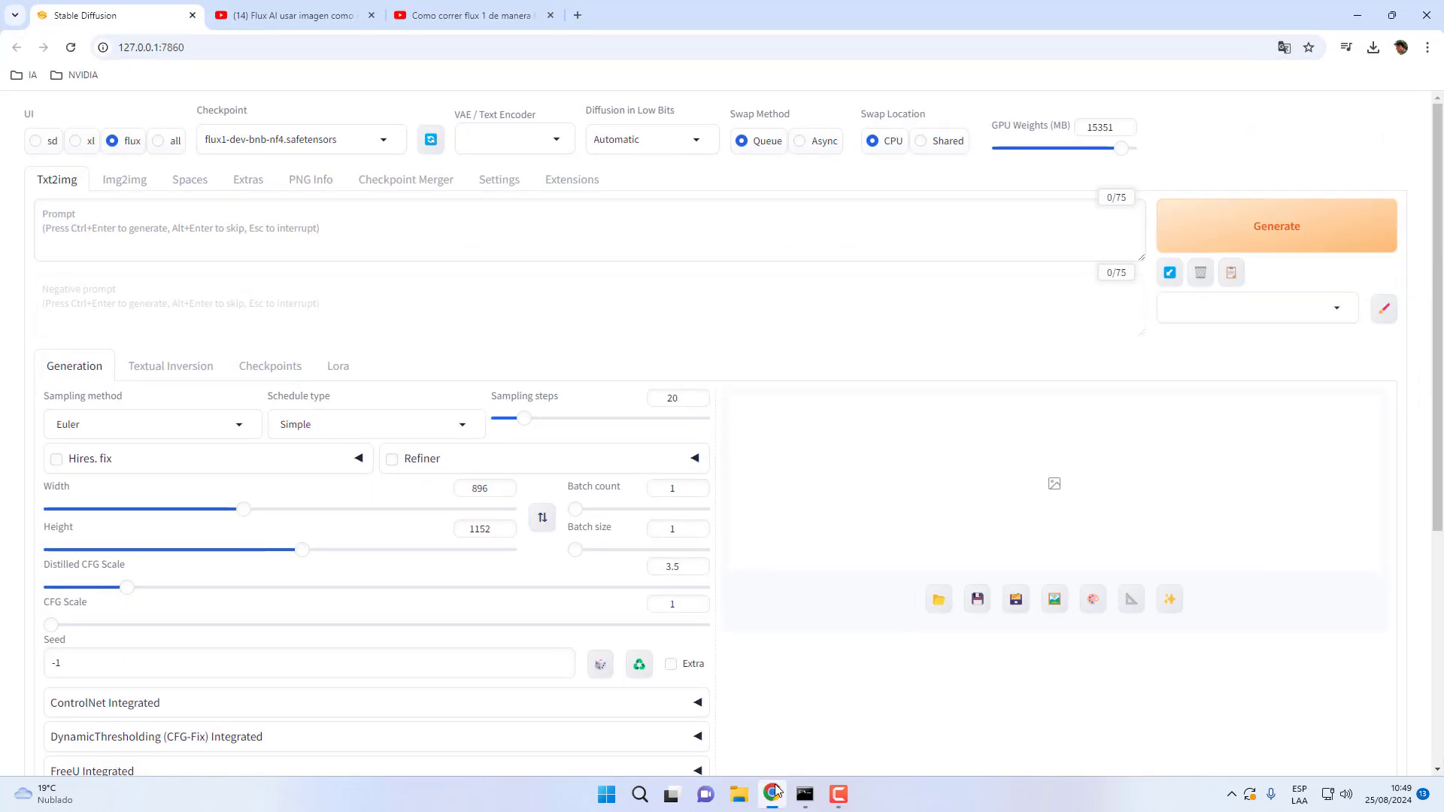
{"action": "left_click", "coordinate": [772, 794]}
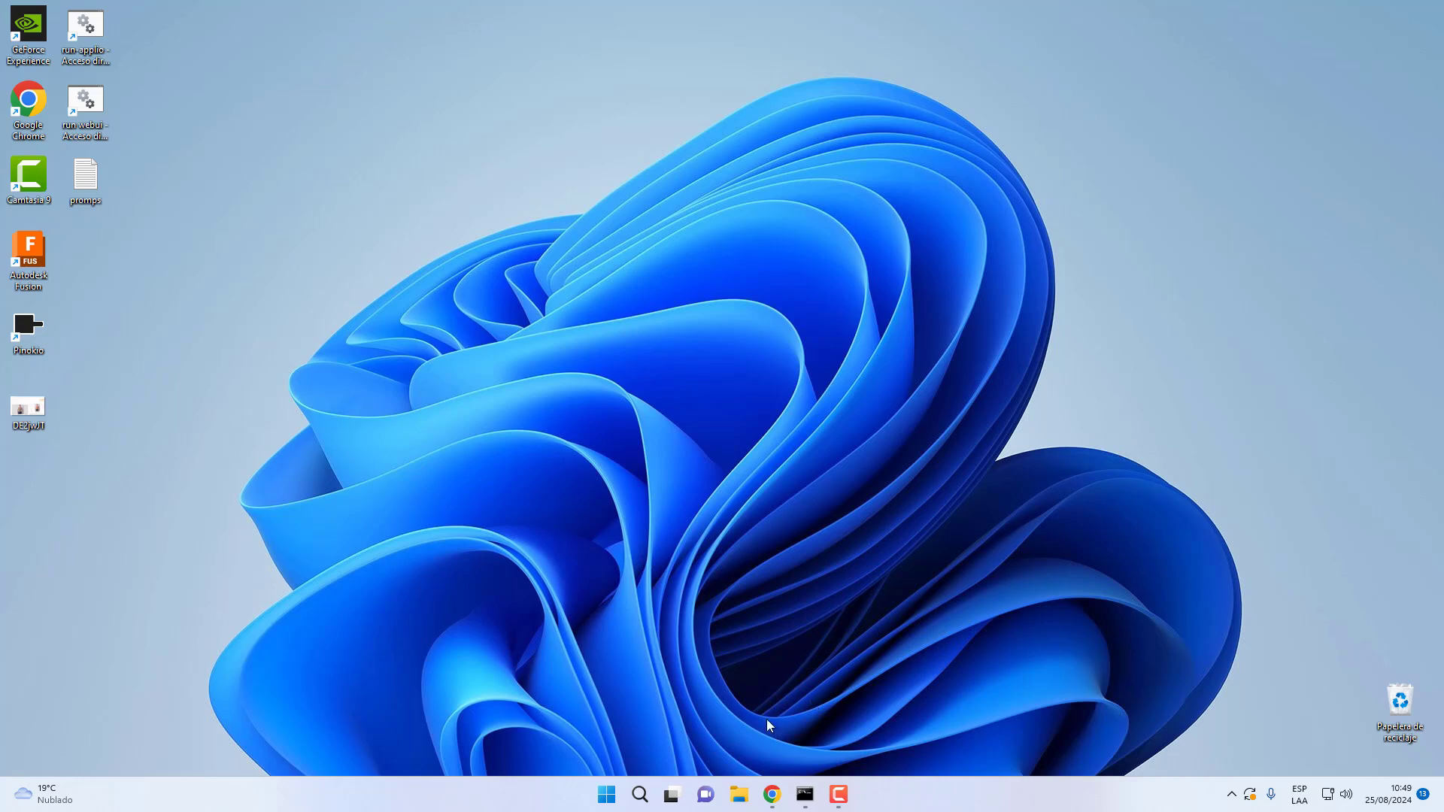
{"action": "left_click", "coordinate": [772, 793]}
{"action": "left_click", "coordinate": [502, 9]}
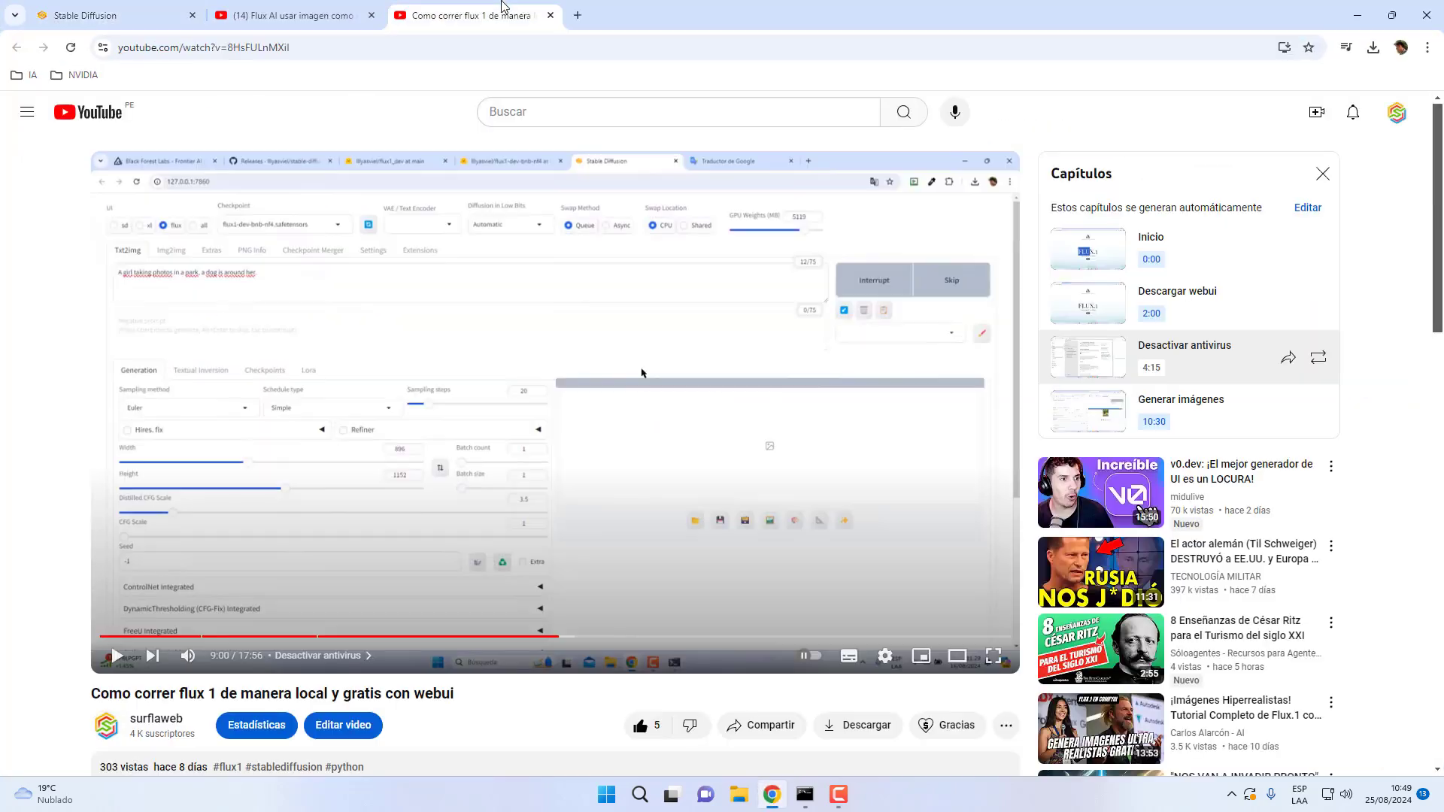
{"action": "scroll", "coordinate": [416, 404], "scroll_direction": "down", "scroll_amount": 2}
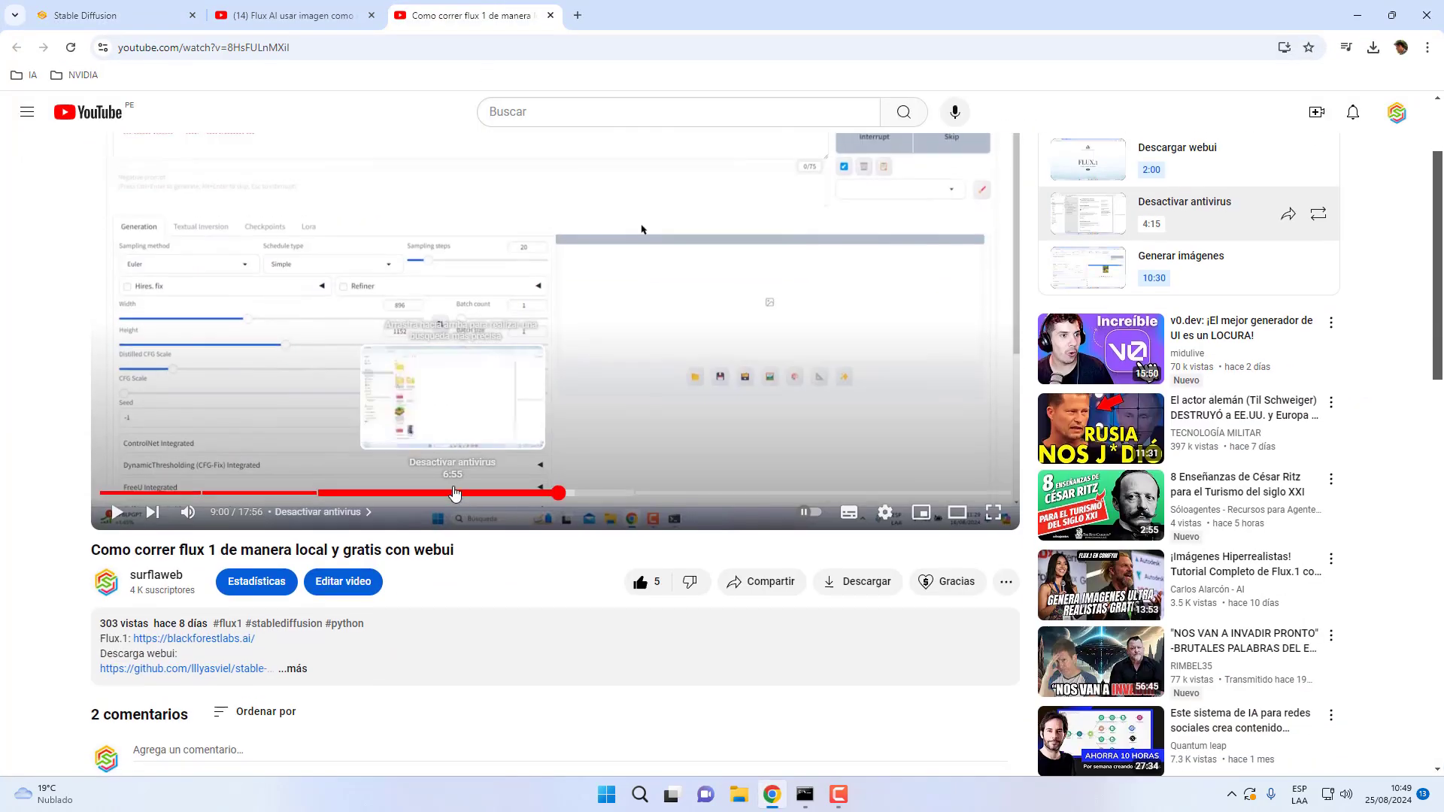
{"action": "scroll", "coordinate": [431, 472], "scroll_direction": "up", "scroll_amount": 2}
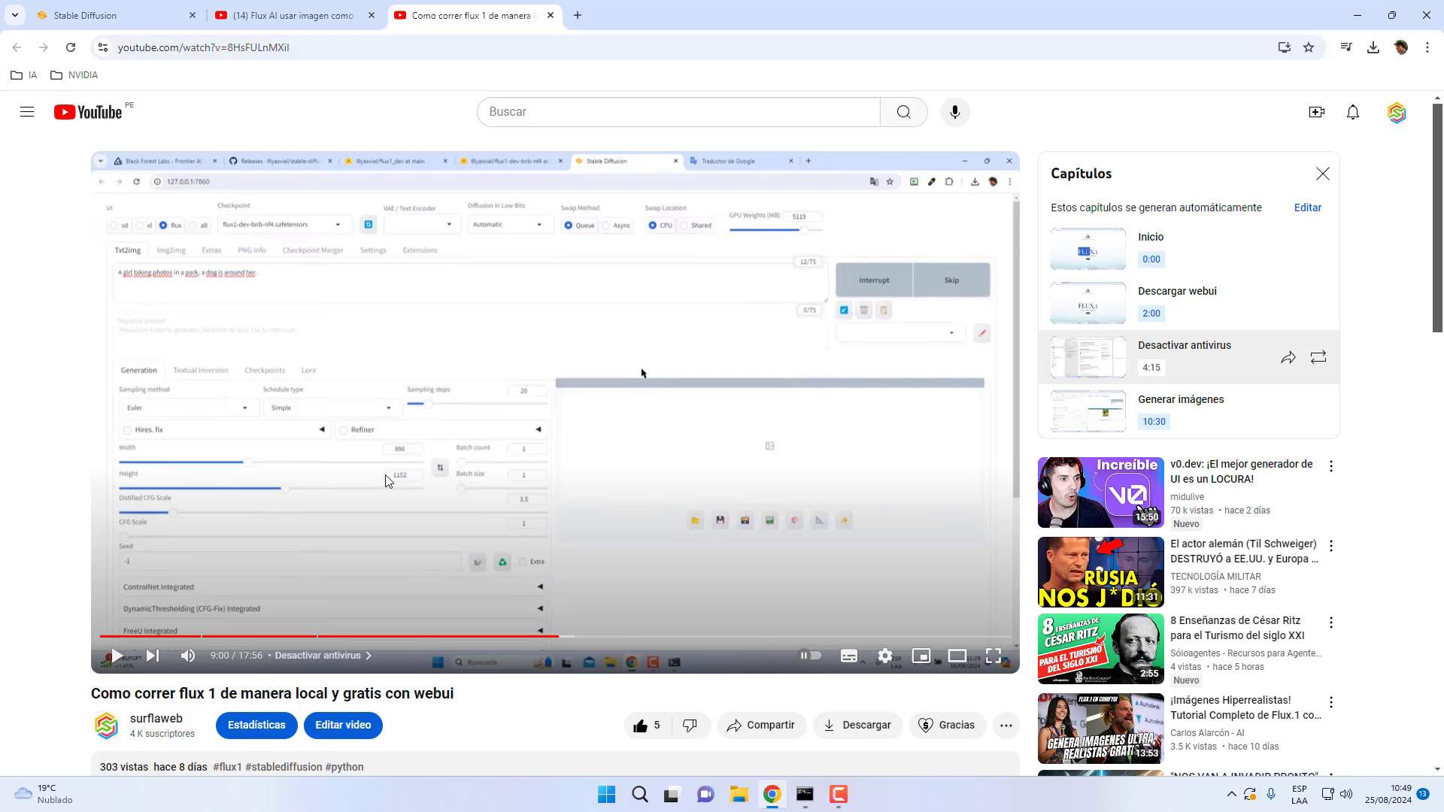
{"action": "scroll", "coordinate": [451, 463], "scroll_direction": "down", "scroll_amount": 5}
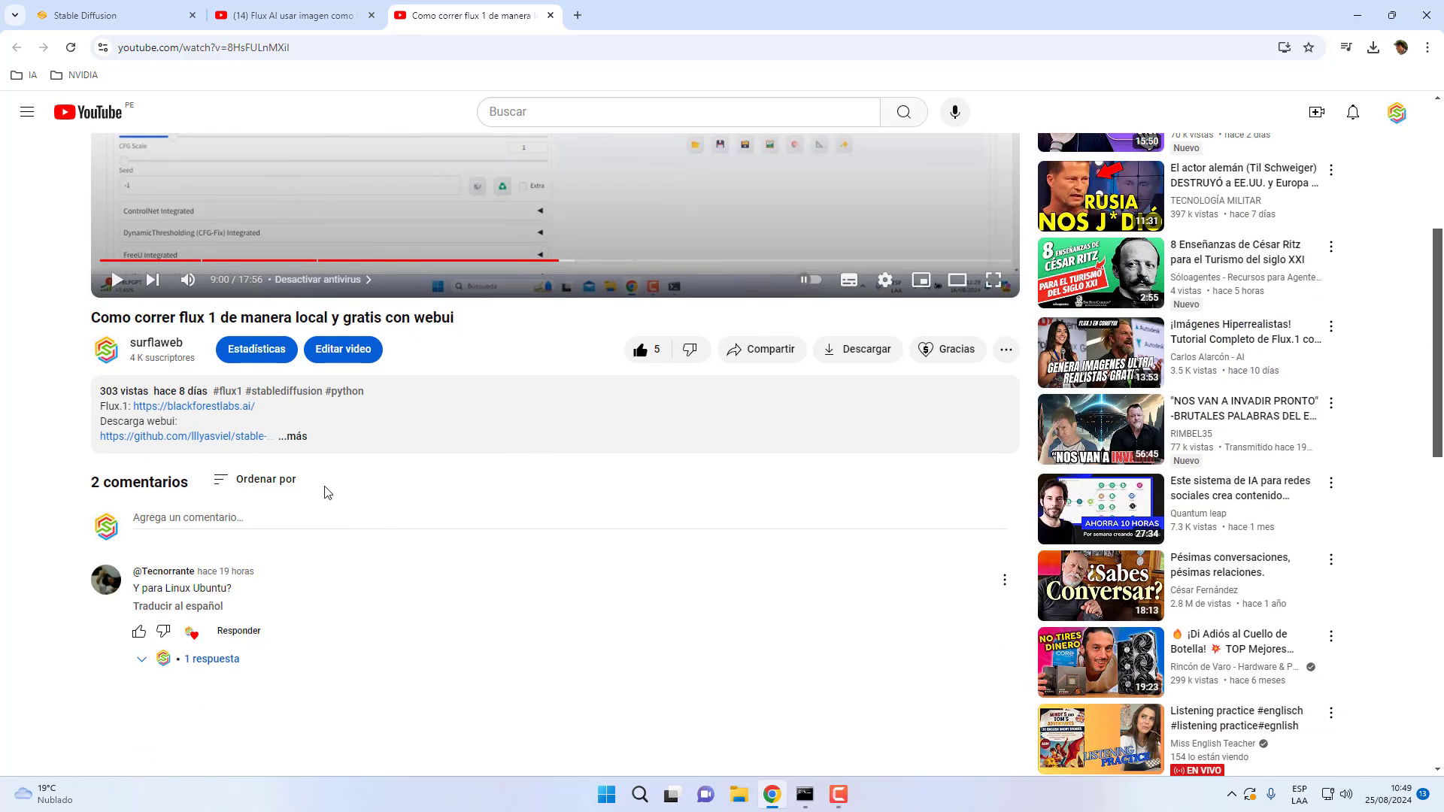
{"action": "left_click", "coordinate": [299, 436]}
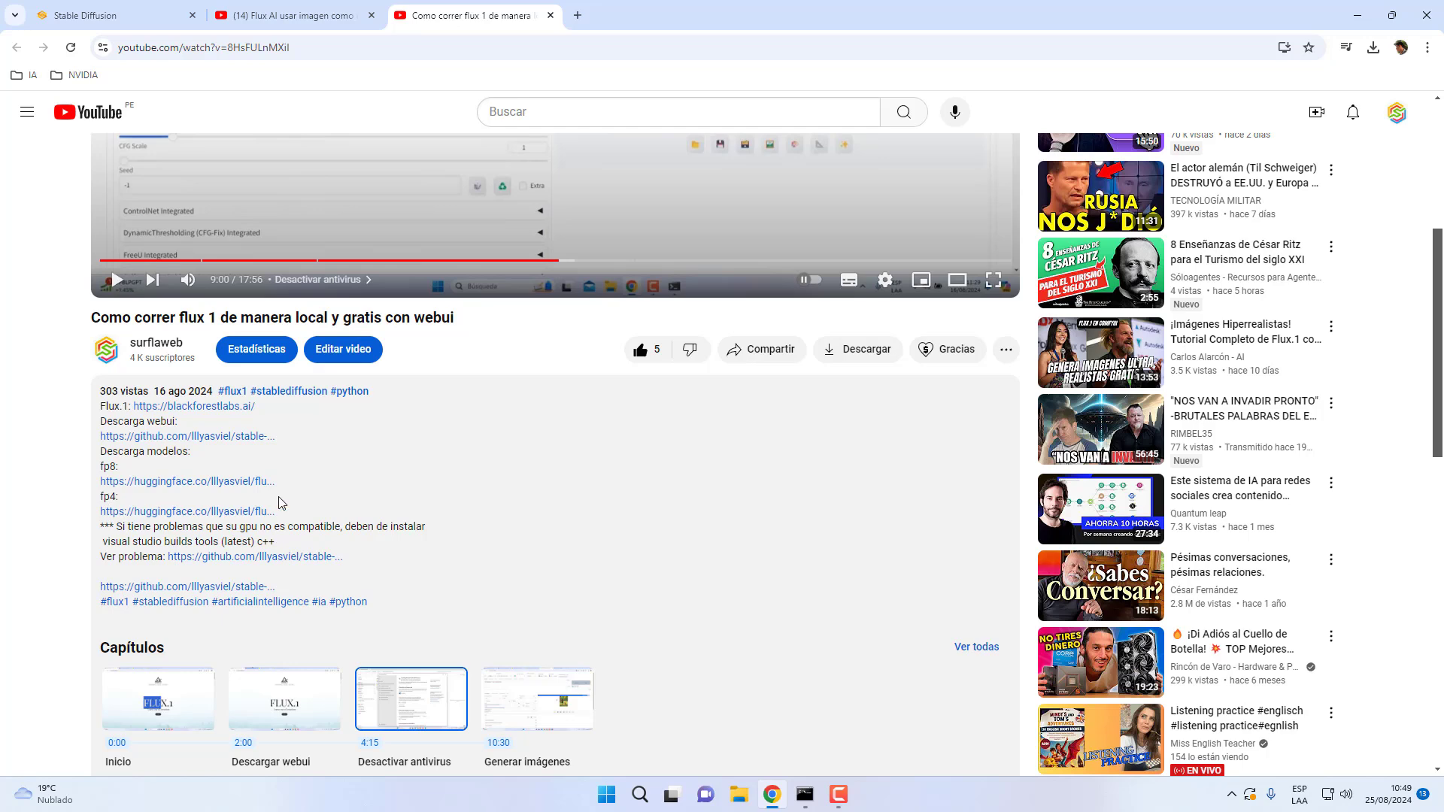
{"action": "scroll", "coordinate": [353, 402], "scroll_direction": "up", "scroll_amount": 5}
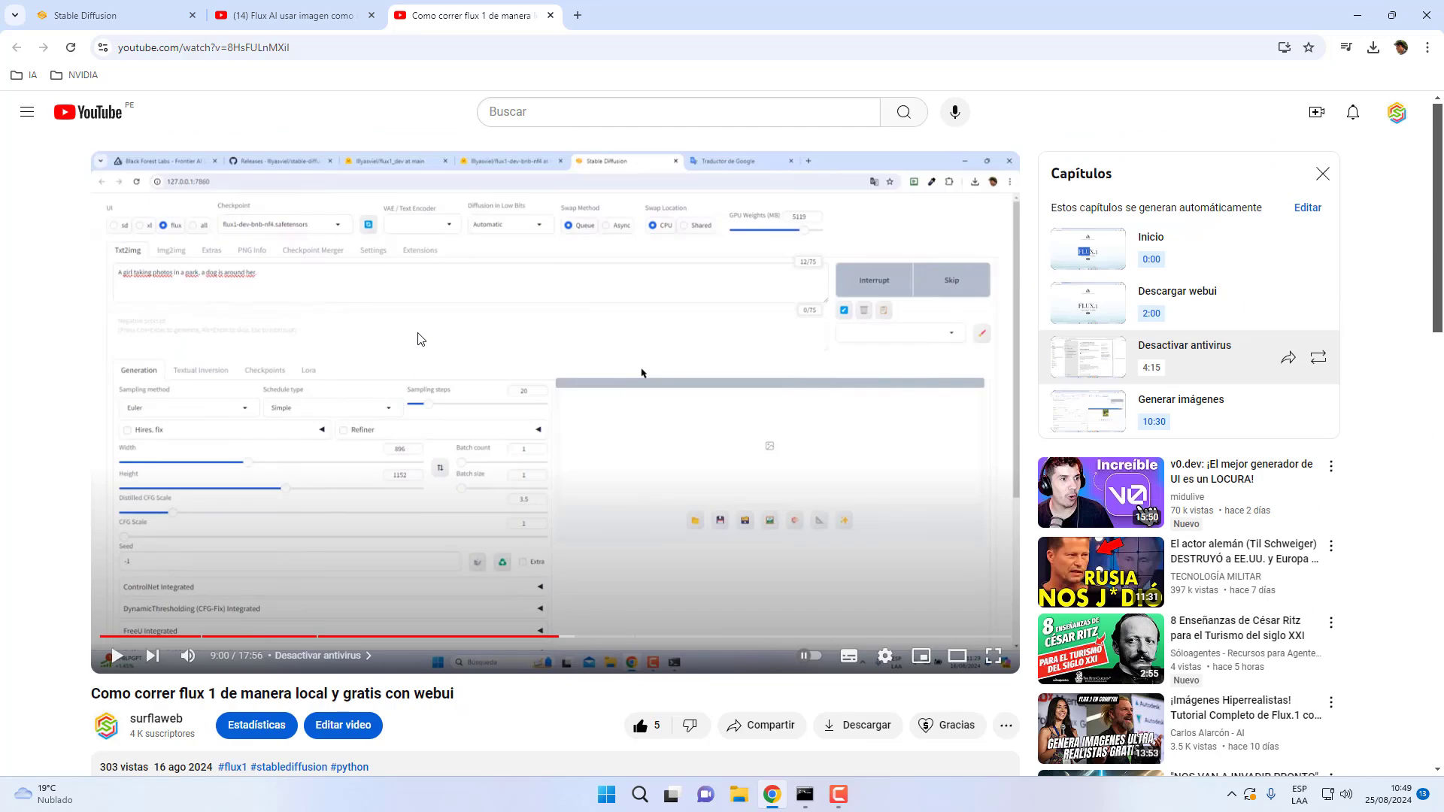
- Close both YouTube video tabs so that only the Stable Diffusion page stays open
{"action": "left_click", "coordinate": [551, 15]}
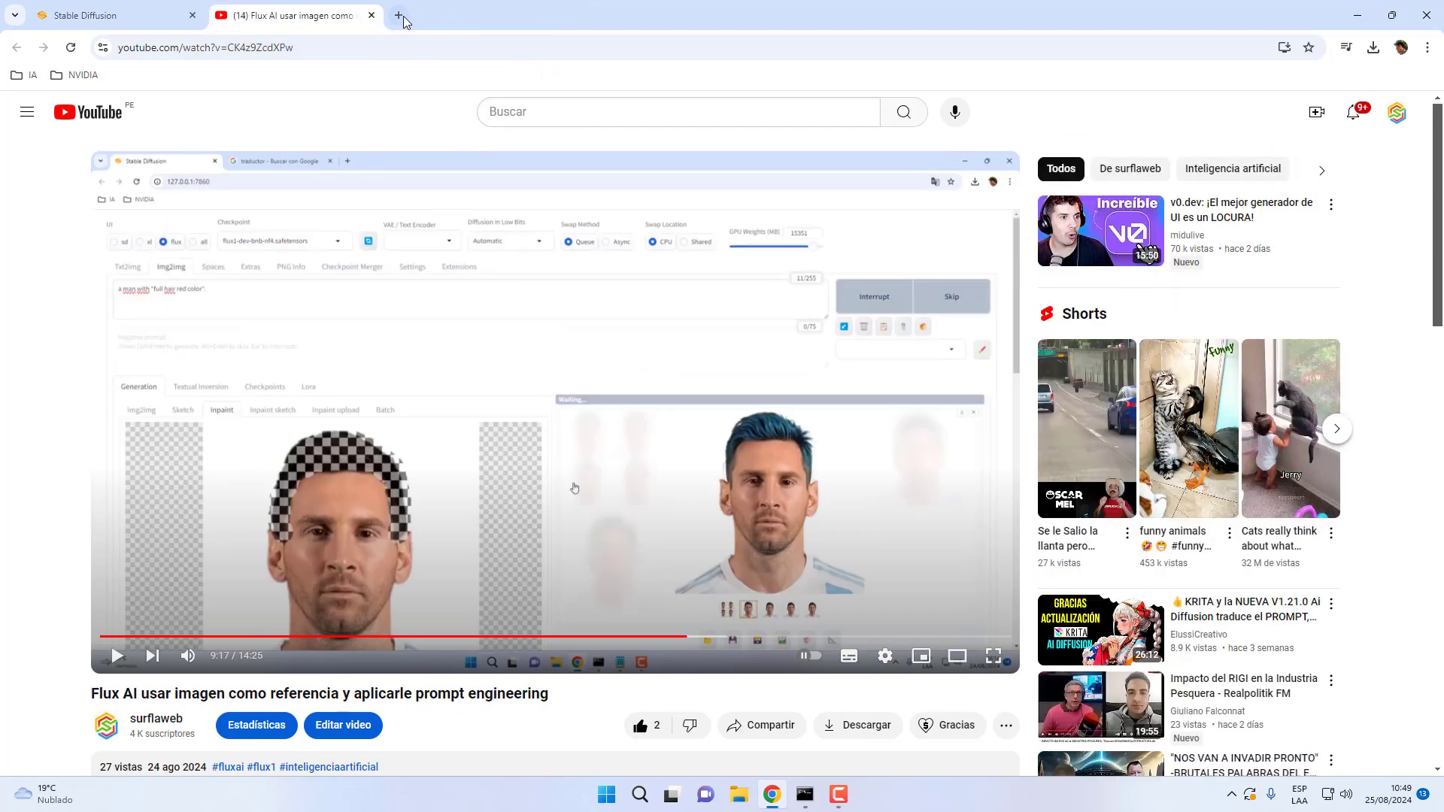
{"action": "left_click", "coordinate": [373, 15]}
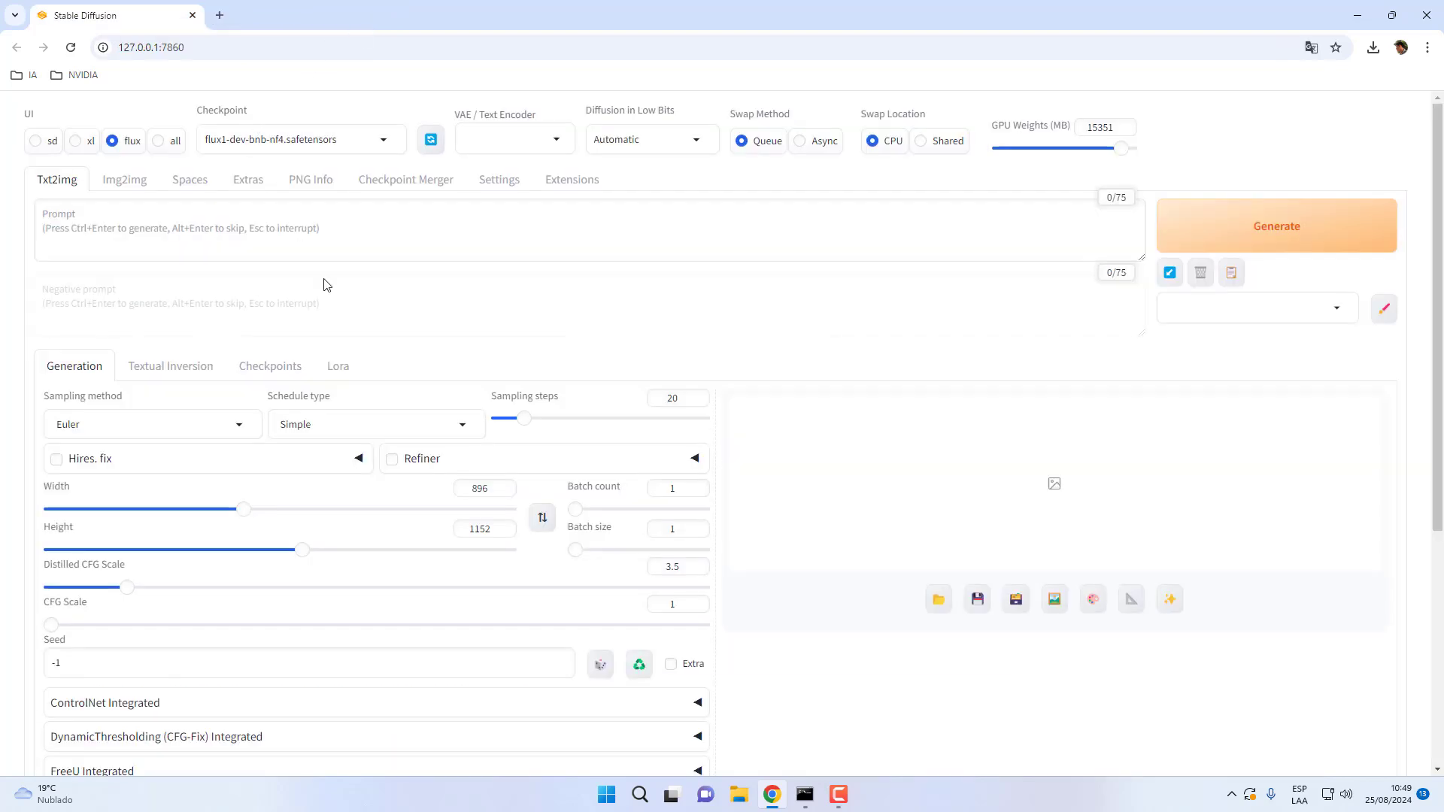
- Try out the Txt2img prompt with the sample text "sdsada" and clear it again
{"action": "left_click", "coordinate": [597, 210]}
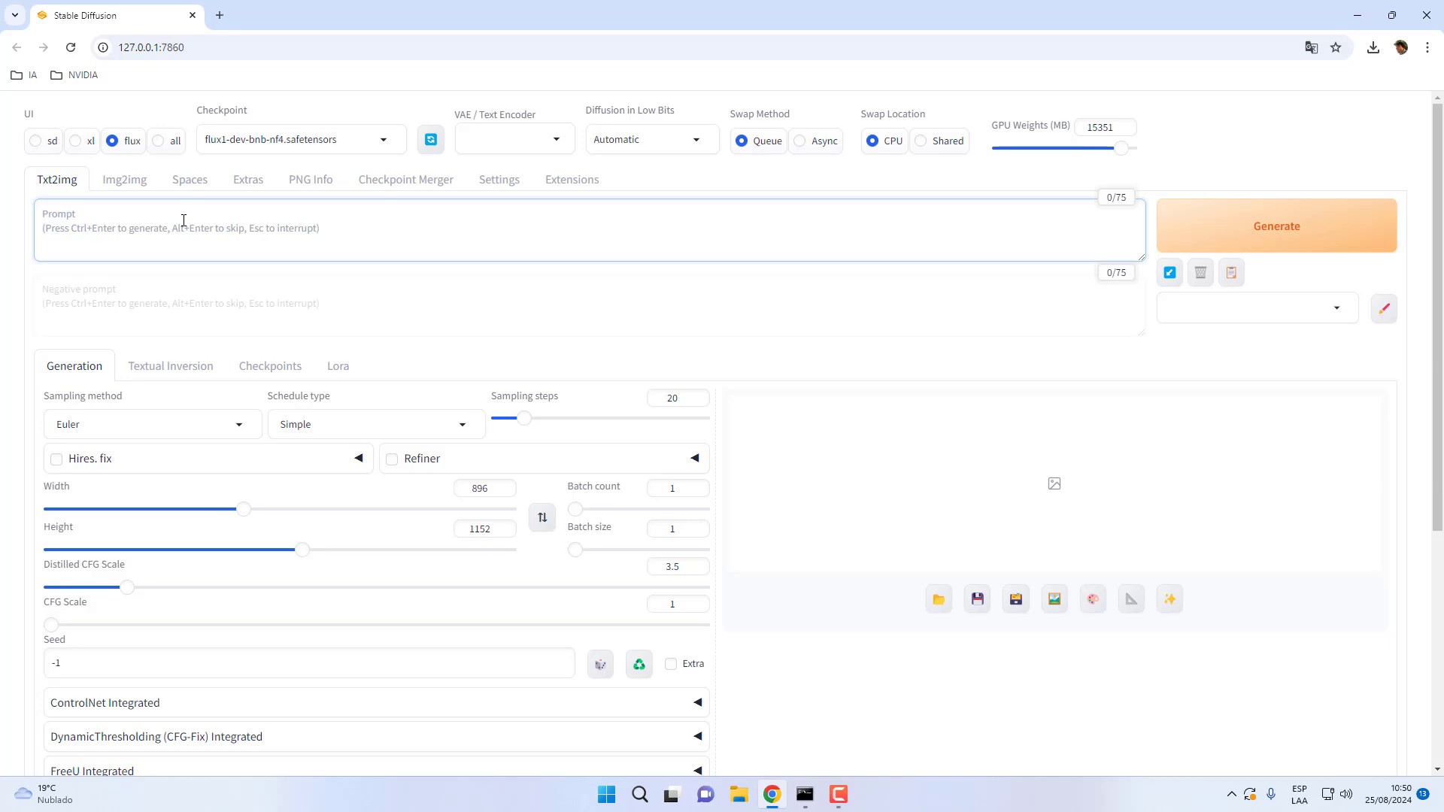
{"action": "type", "text": "sdsada"}
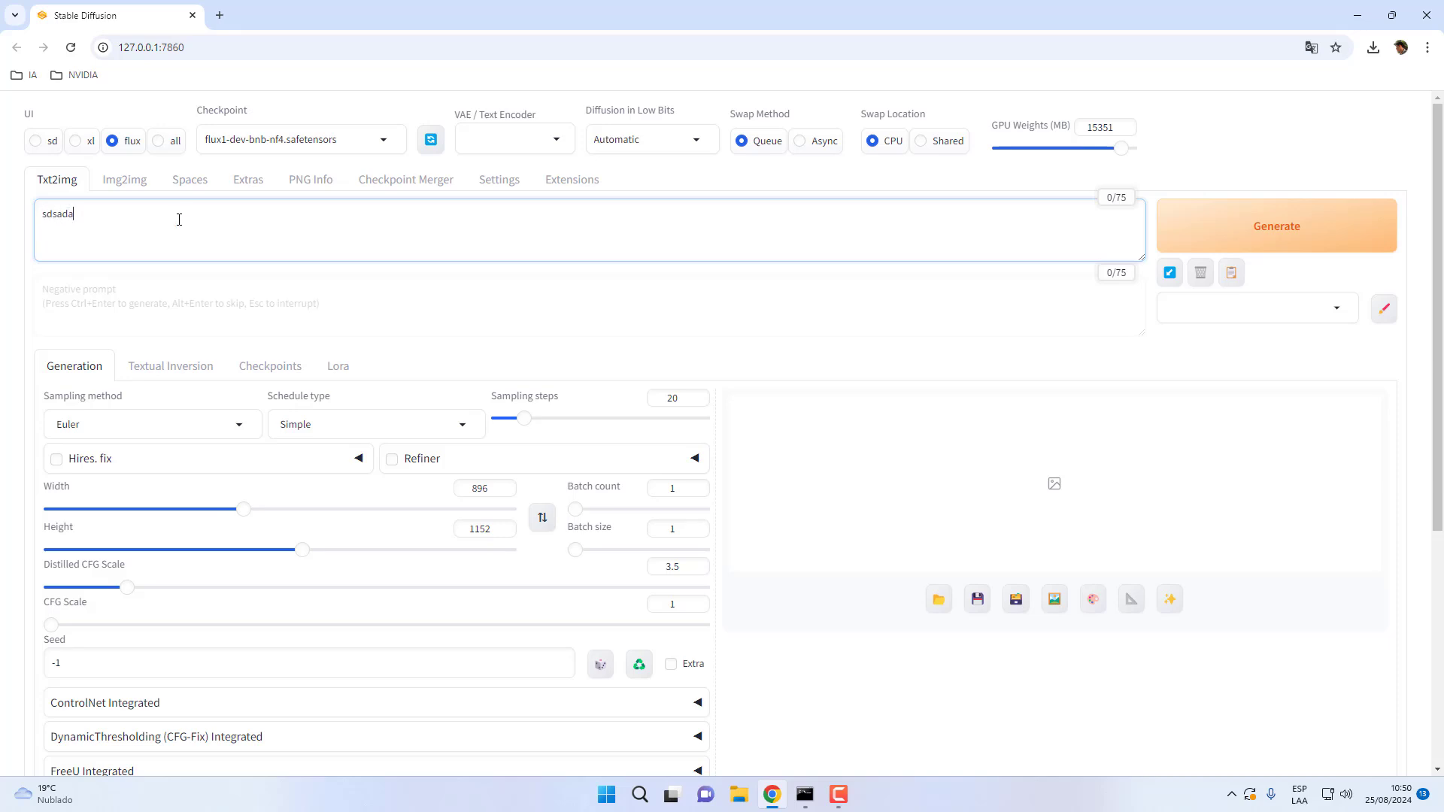
{"action": "key", "text": "BackSpace"}
{"action": "key", "text": "BackSpace"}
{"action": "key", "text": "BackSpace"}
{"action": "key", "text": "BackSpace"}
{"action": "key", "text": "BackSpace"}
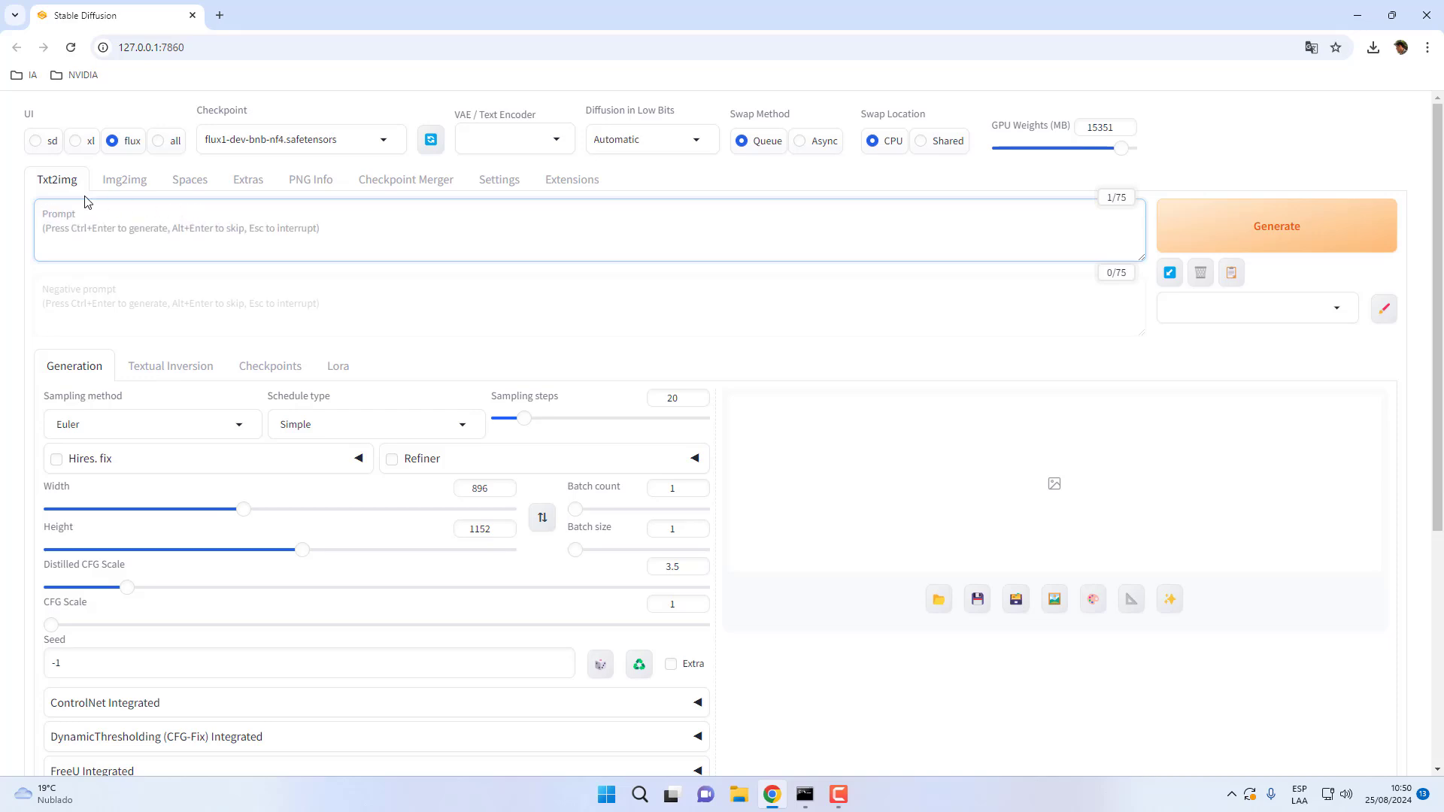
- Switch to Img2img and view its prompt and image upload areas
{"action": "left_click", "coordinate": [113, 192]}
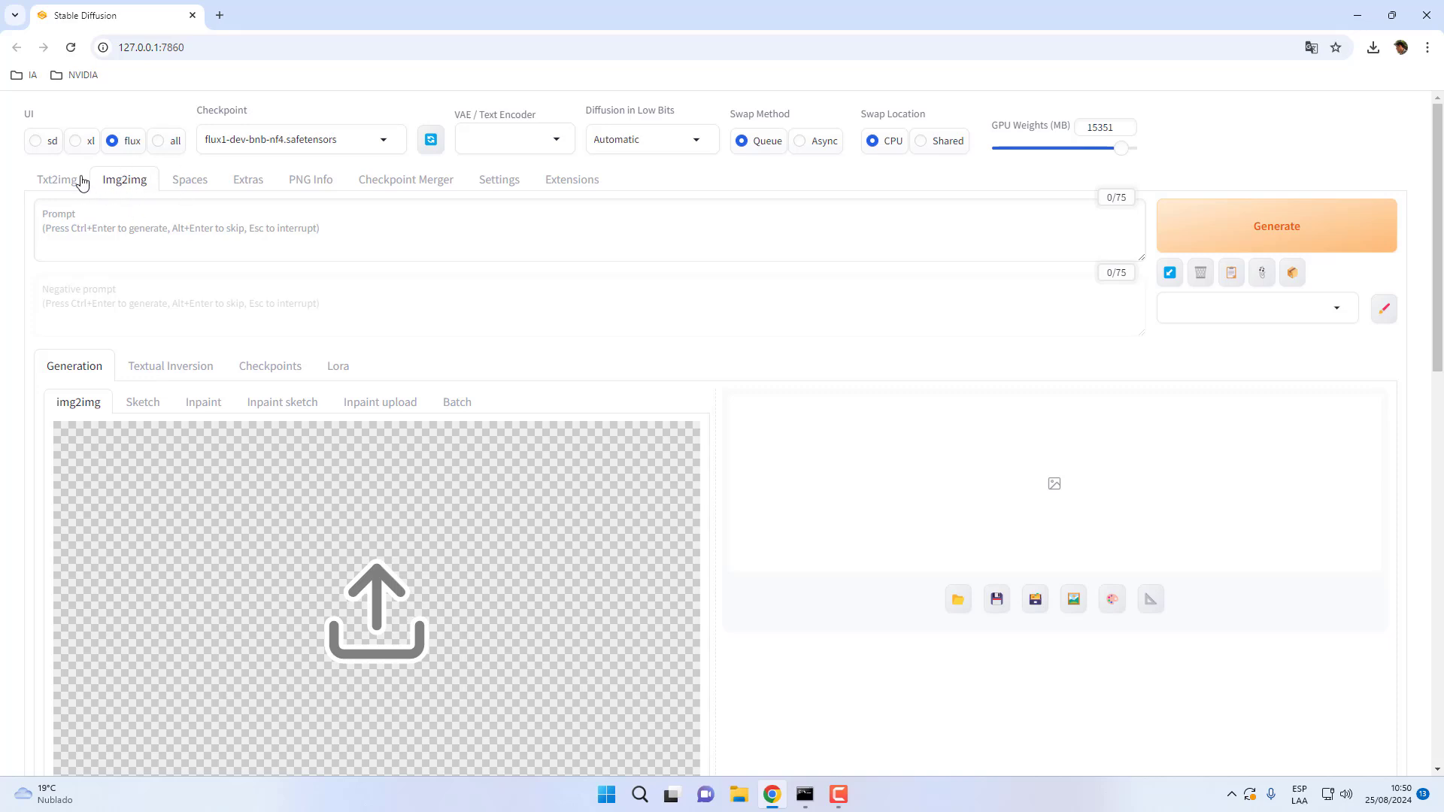
{"action": "scroll", "coordinate": [130, 209], "scroll_direction": "down", "scroll_amount": 1}
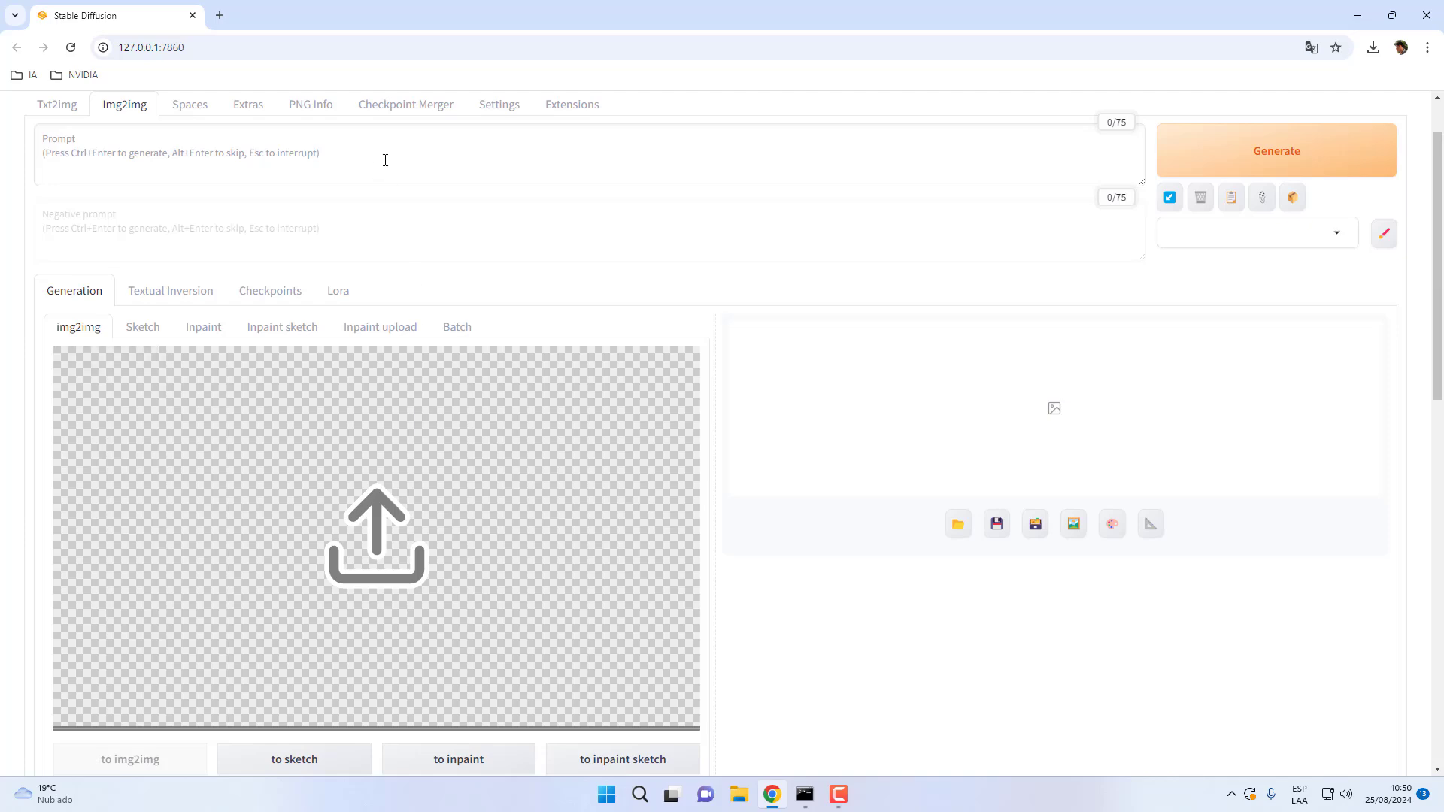
- Open the channel's video list in a new tab and open "Flux AI usar imagen como referencia y aplicarle prompt engineering" on YouTube
{"action": "left_click", "coordinate": [223, 15]}
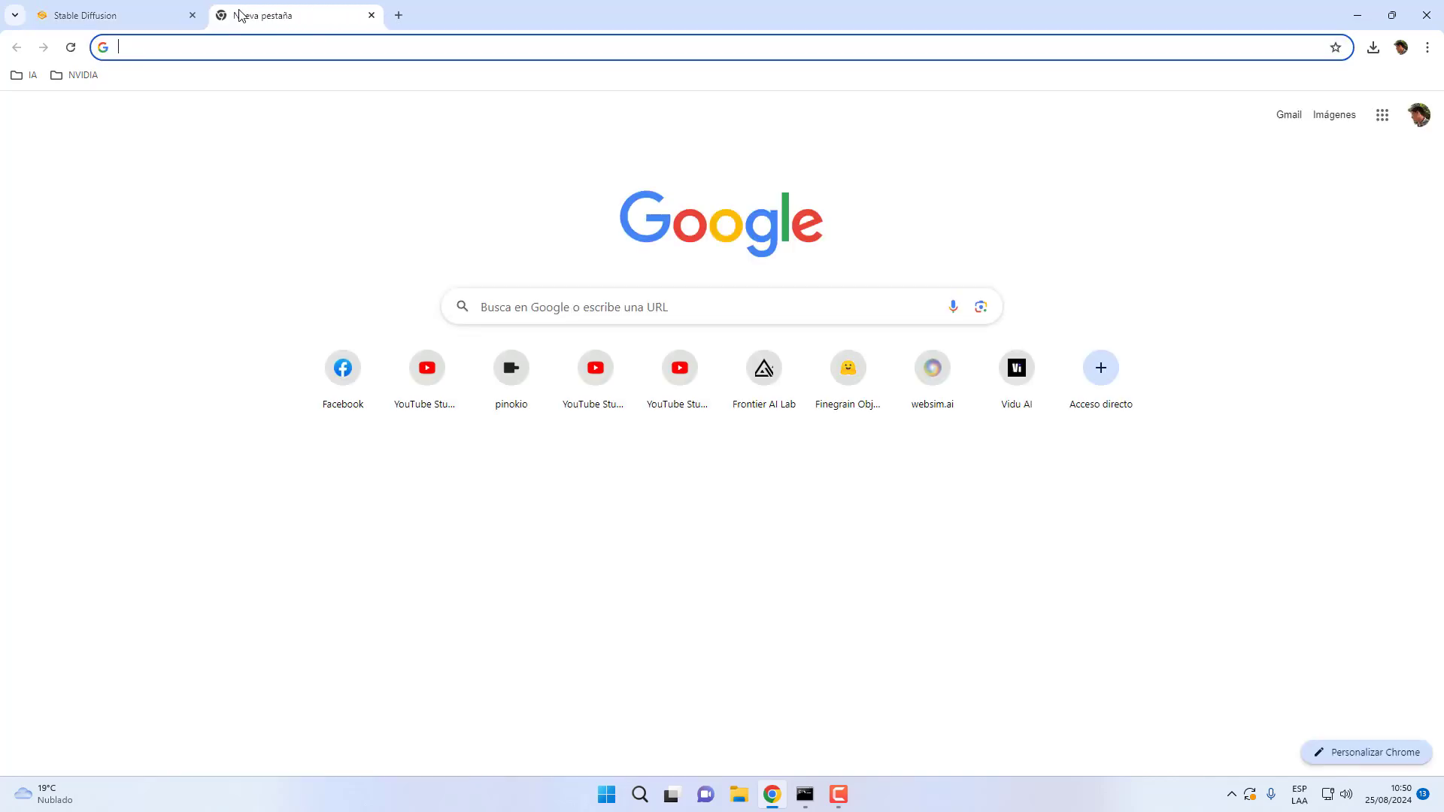
{"action": "type", "text": "youtube.com/my_videos"}
{"action": "key", "text": "Down"}
{"action": "key", "text": "Up"}
{"action": "key", "text": "Return"}
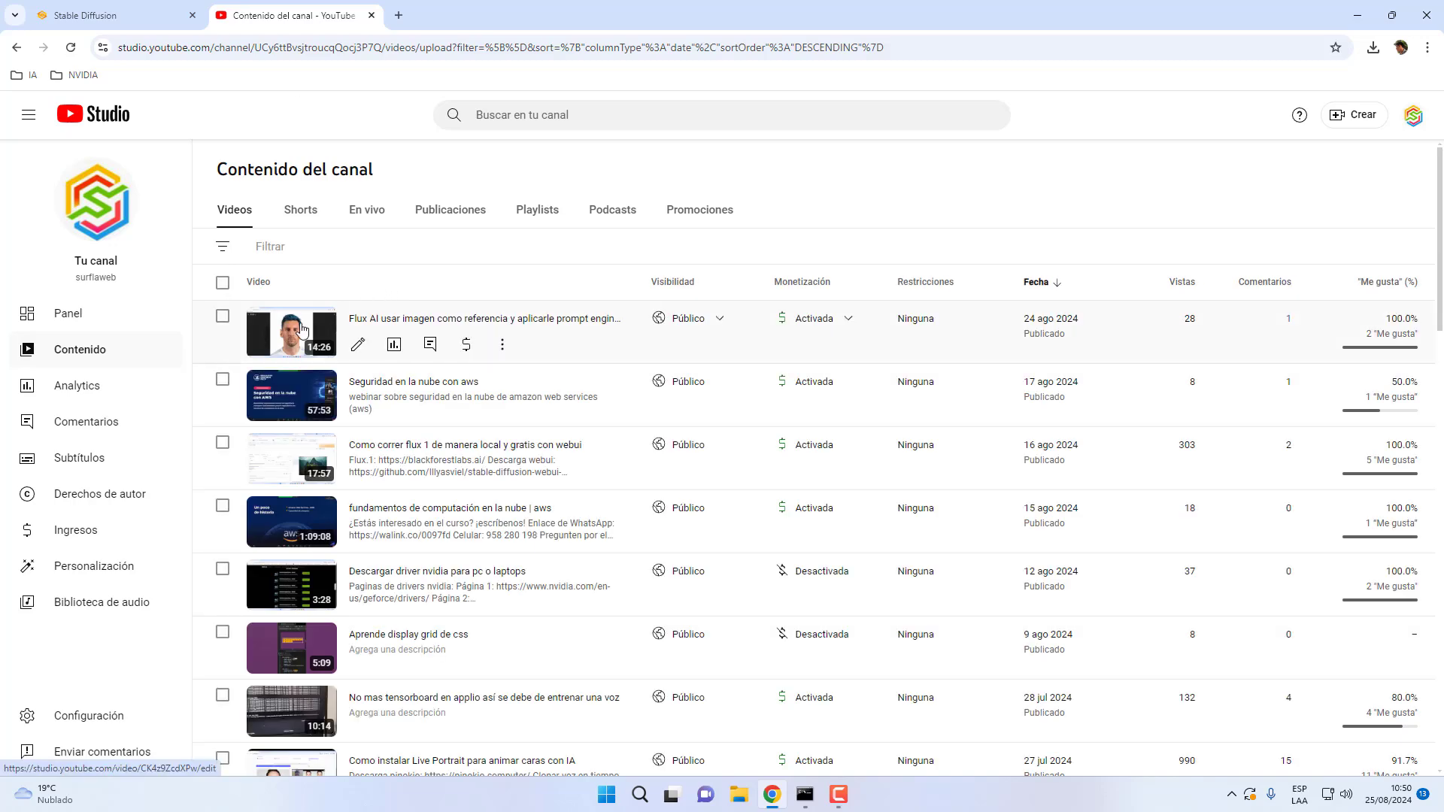
{"action": "left_click", "coordinate": [435, 336]}
{"action": "left_click", "coordinate": [852, 380]}
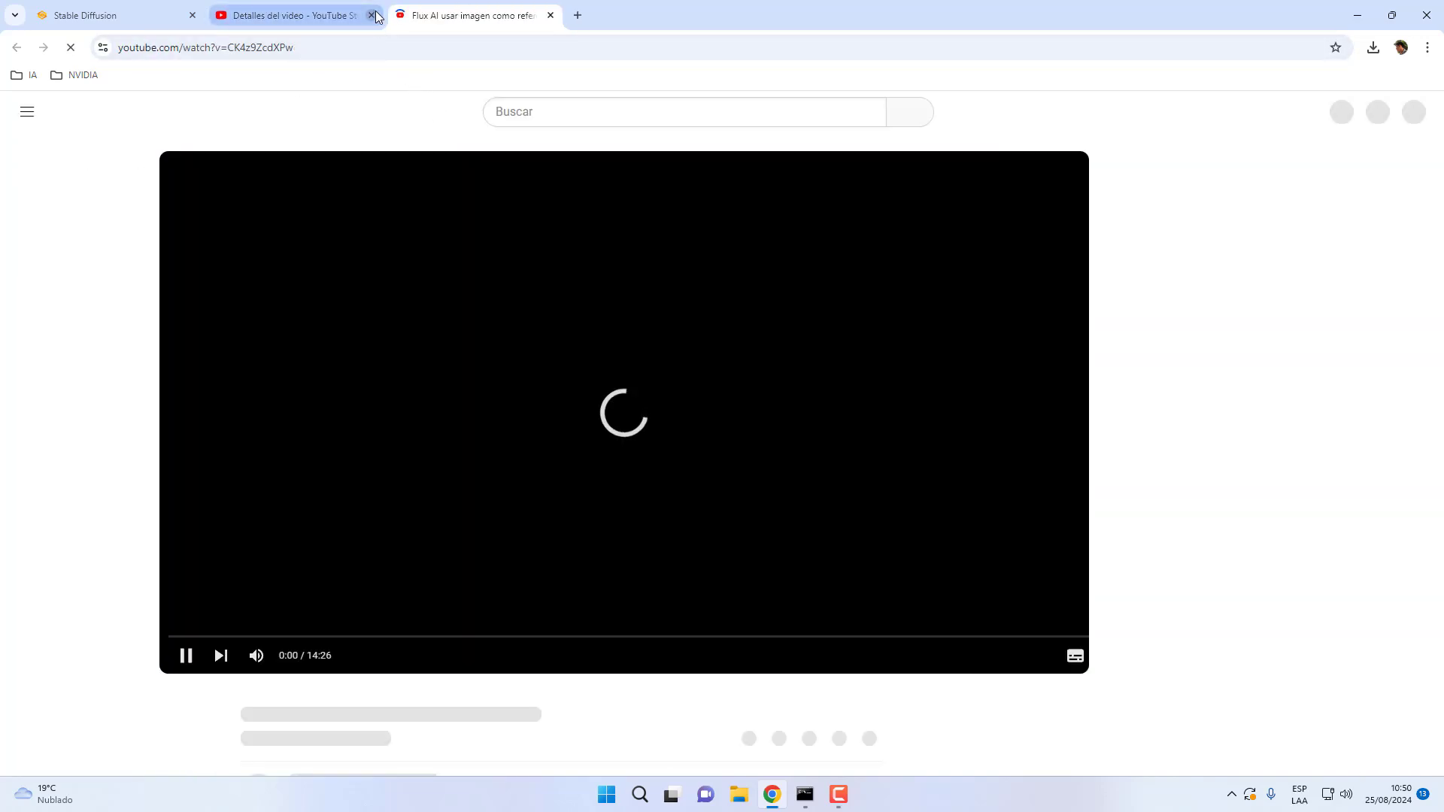
- Close the YouTube Studio video details tab, pause the opened video and view its description and comments
{"action": "left_click", "coordinate": [372, 15]}
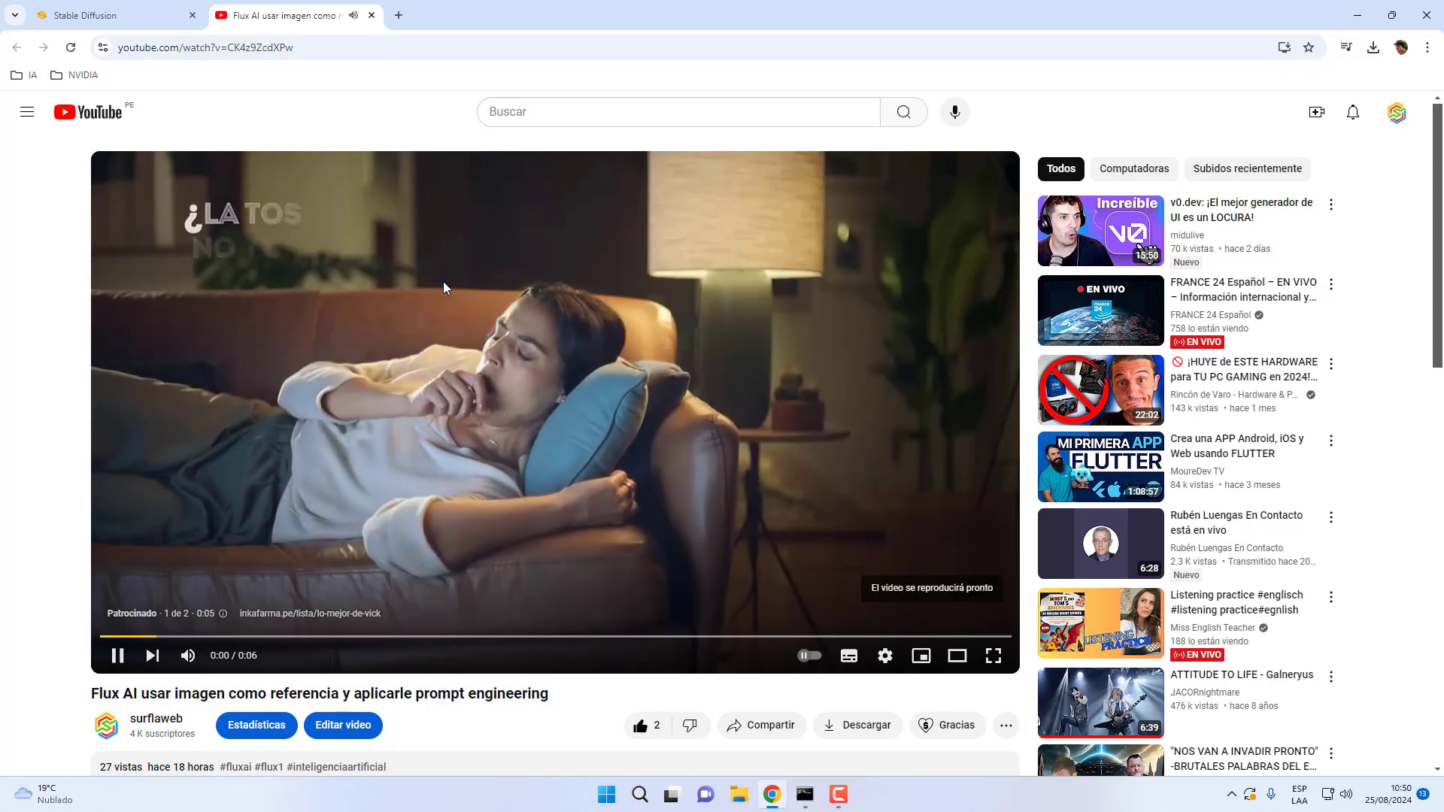
{"action": "left_click", "coordinate": [307, 359]}
{"action": "scroll", "coordinate": [305, 363], "scroll_direction": "down", "scroll_amount": 3}
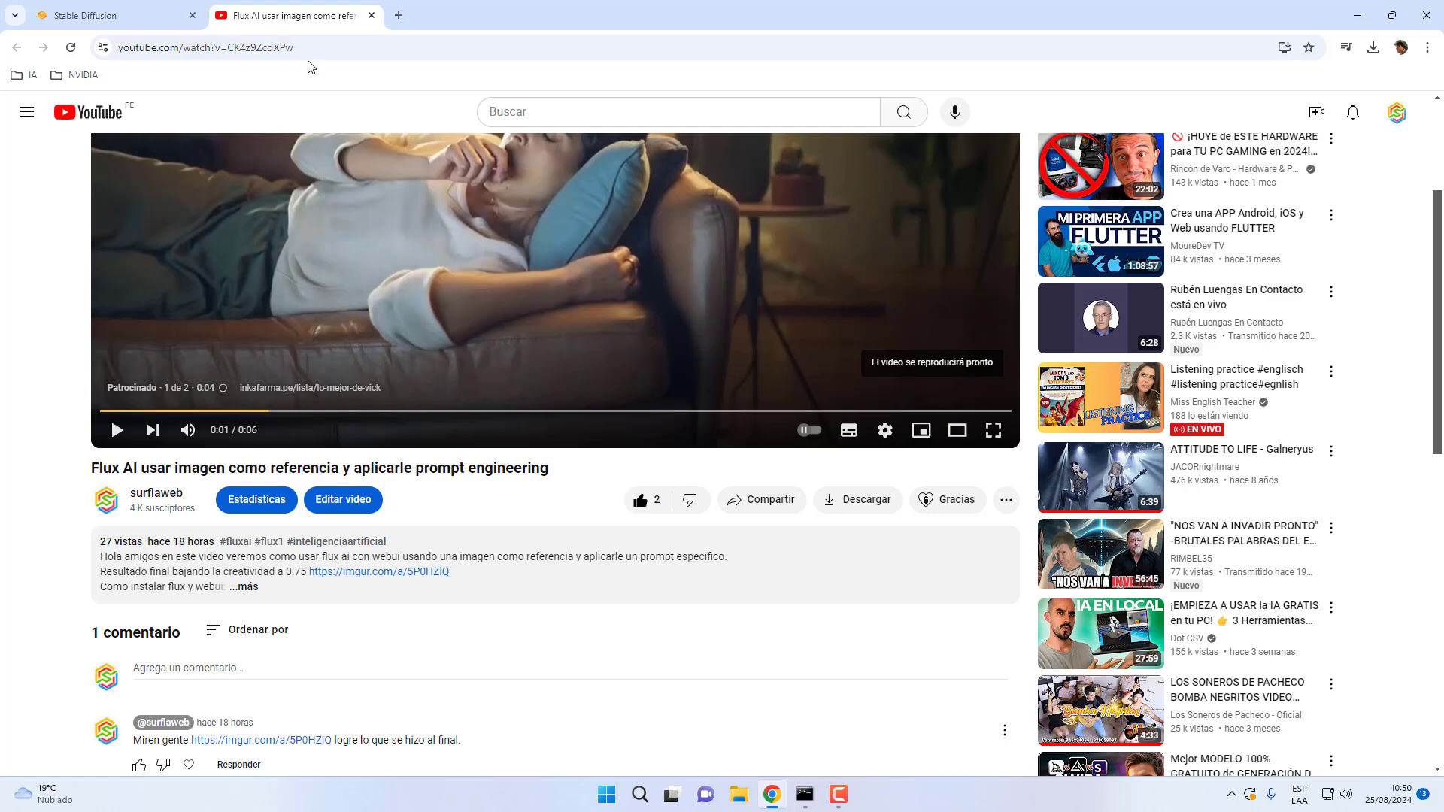
- Return to the Stable Diffusion page and view the Inpaint mode of Img2img with its canvas and tools
{"action": "left_click", "coordinate": [151, 17]}
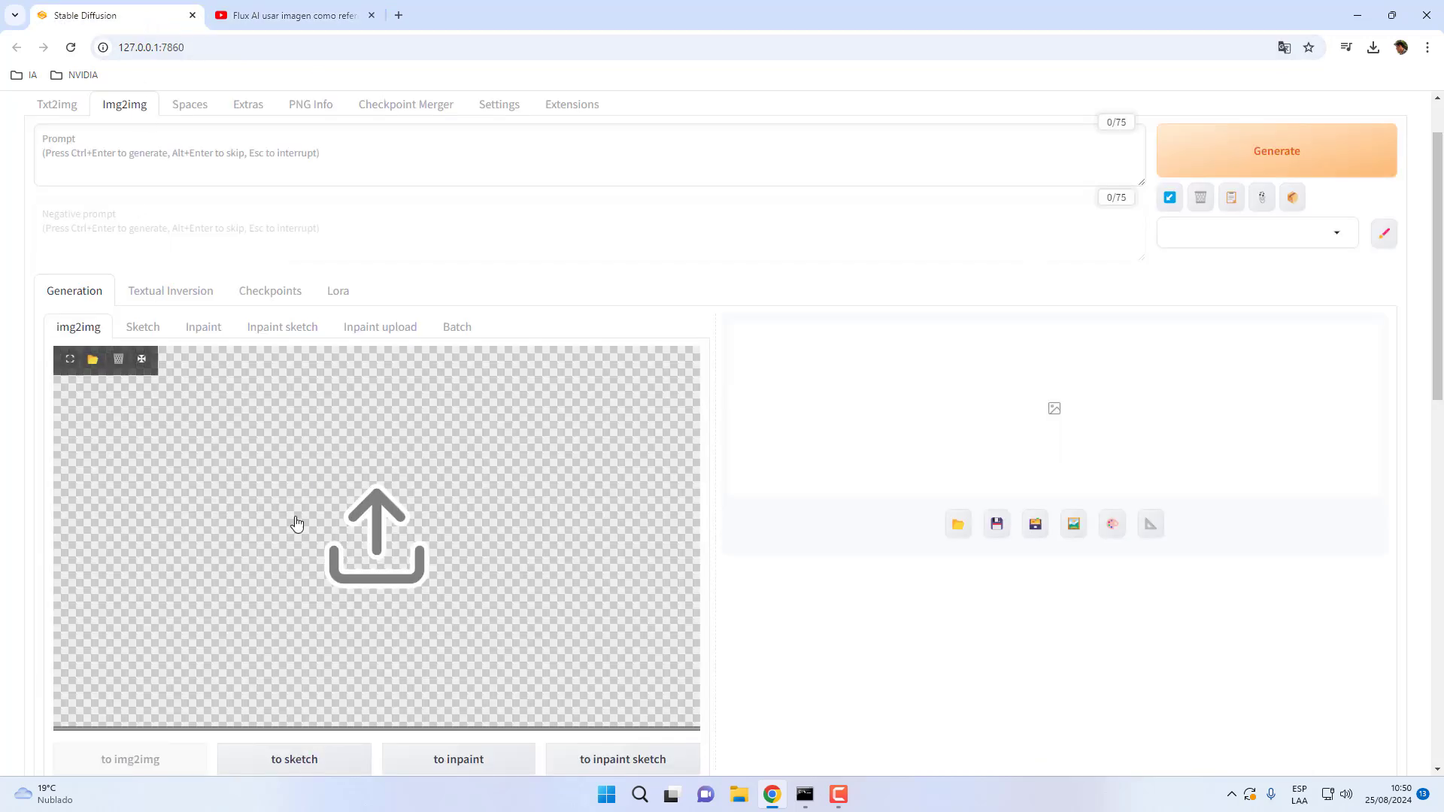
{"action": "left_click", "coordinate": [198, 328]}
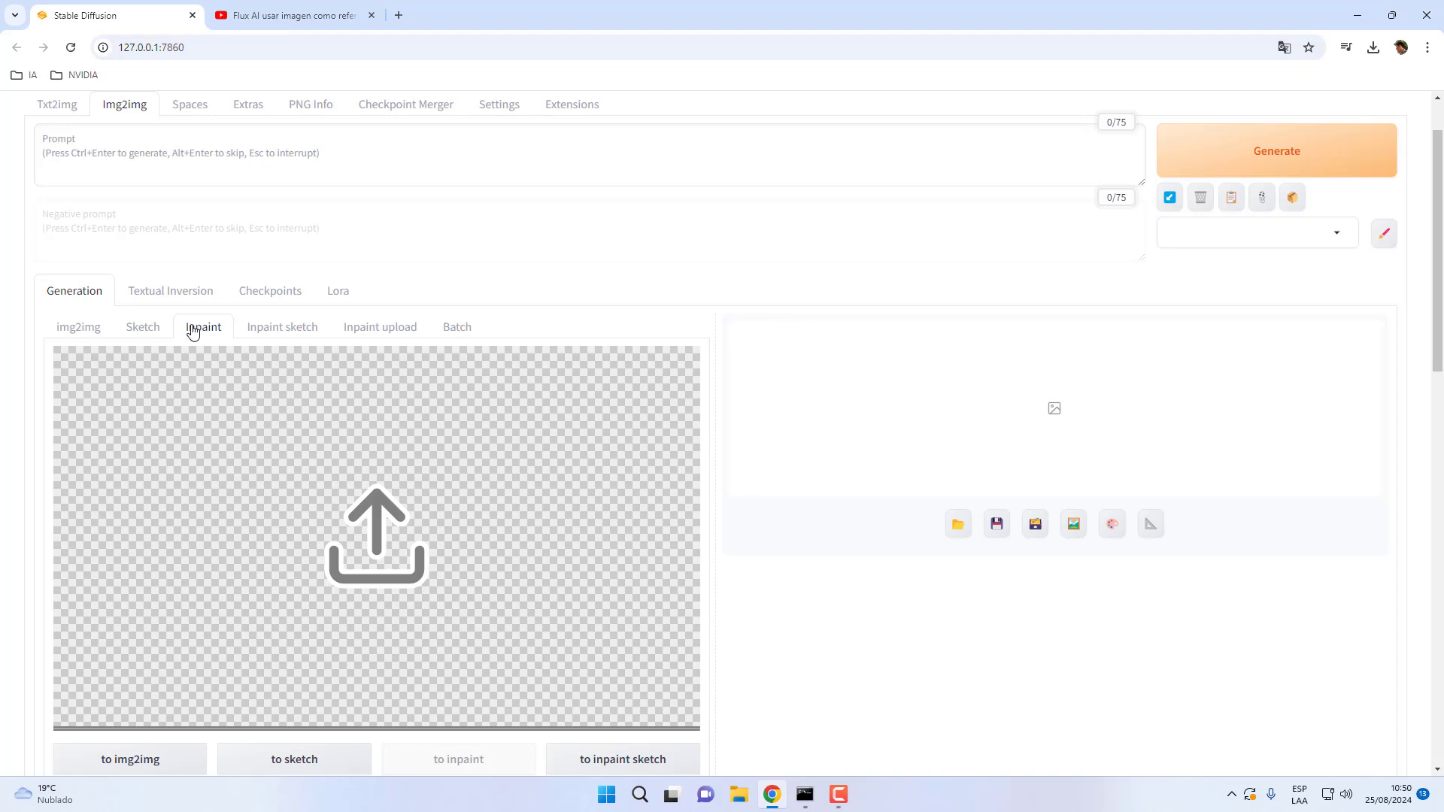
{"action": "mouse_move", "coordinate": [303, 386]}
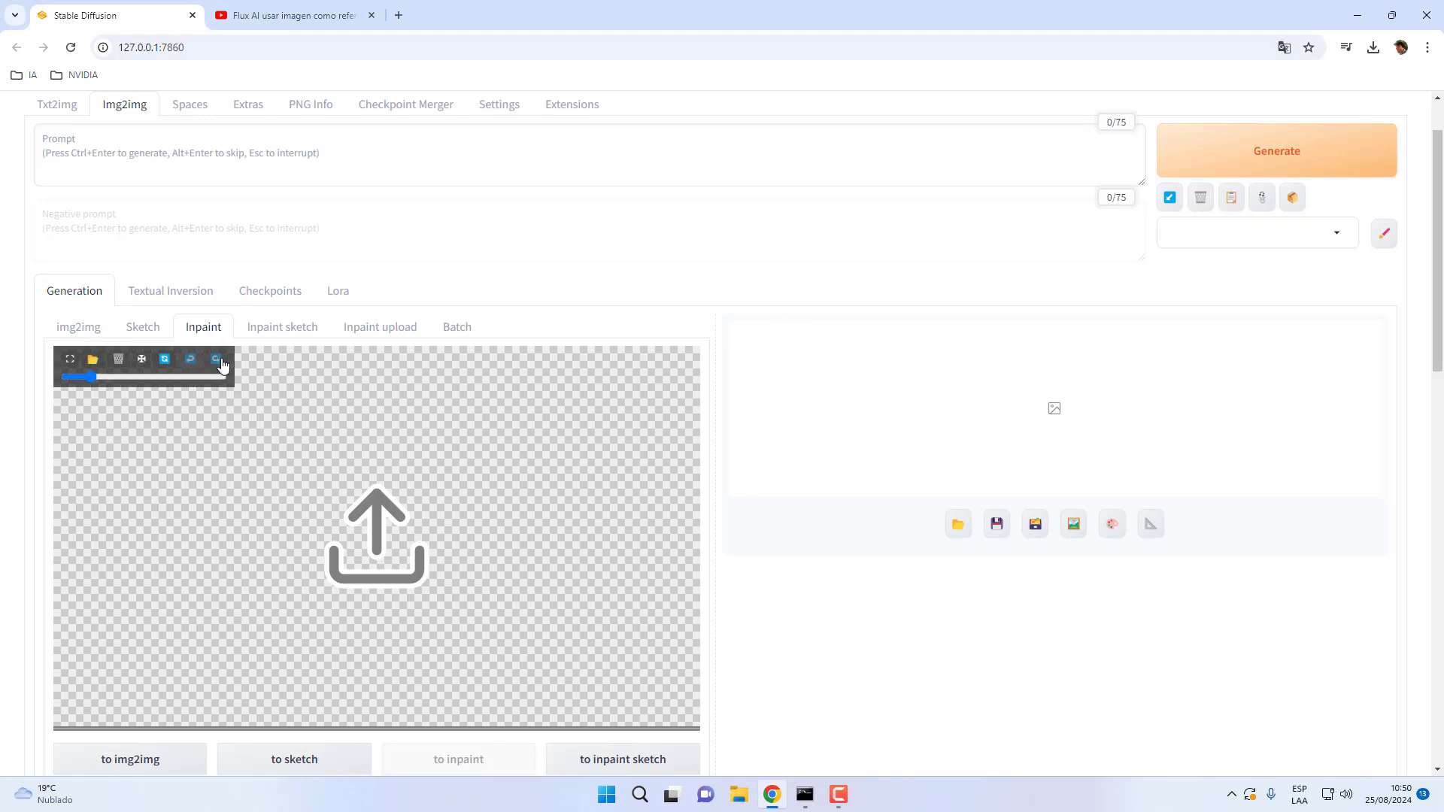
{"action": "scroll", "coordinate": [248, 388], "scroll_direction": "up", "scroll_amount": 1}
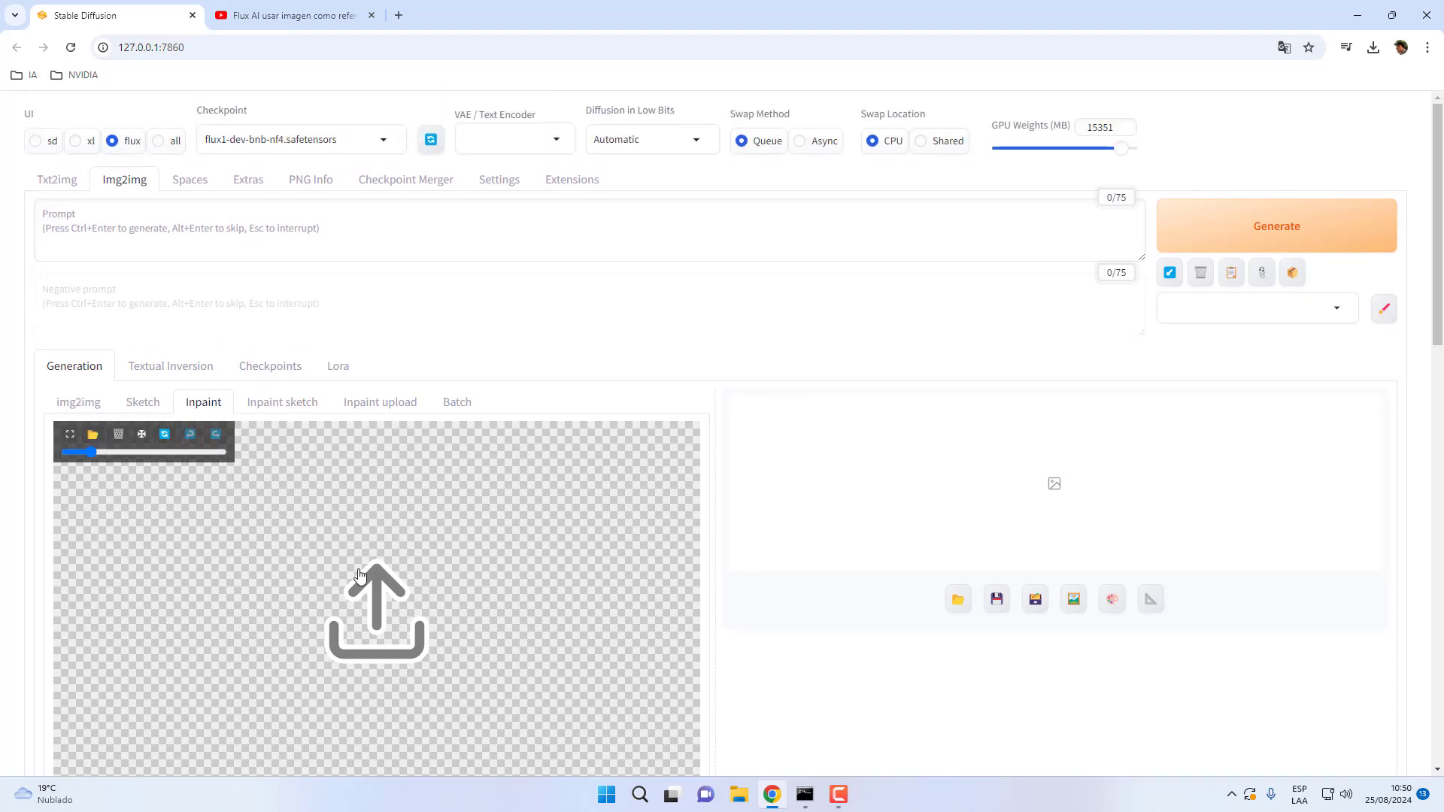
{"action": "scroll", "coordinate": [384, 533], "scroll_direction": "down", "scroll_amount": 3}
{"action": "scroll", "coordinate": [361, 548], "scroll_direction": "up", "scroll_amount": 3}
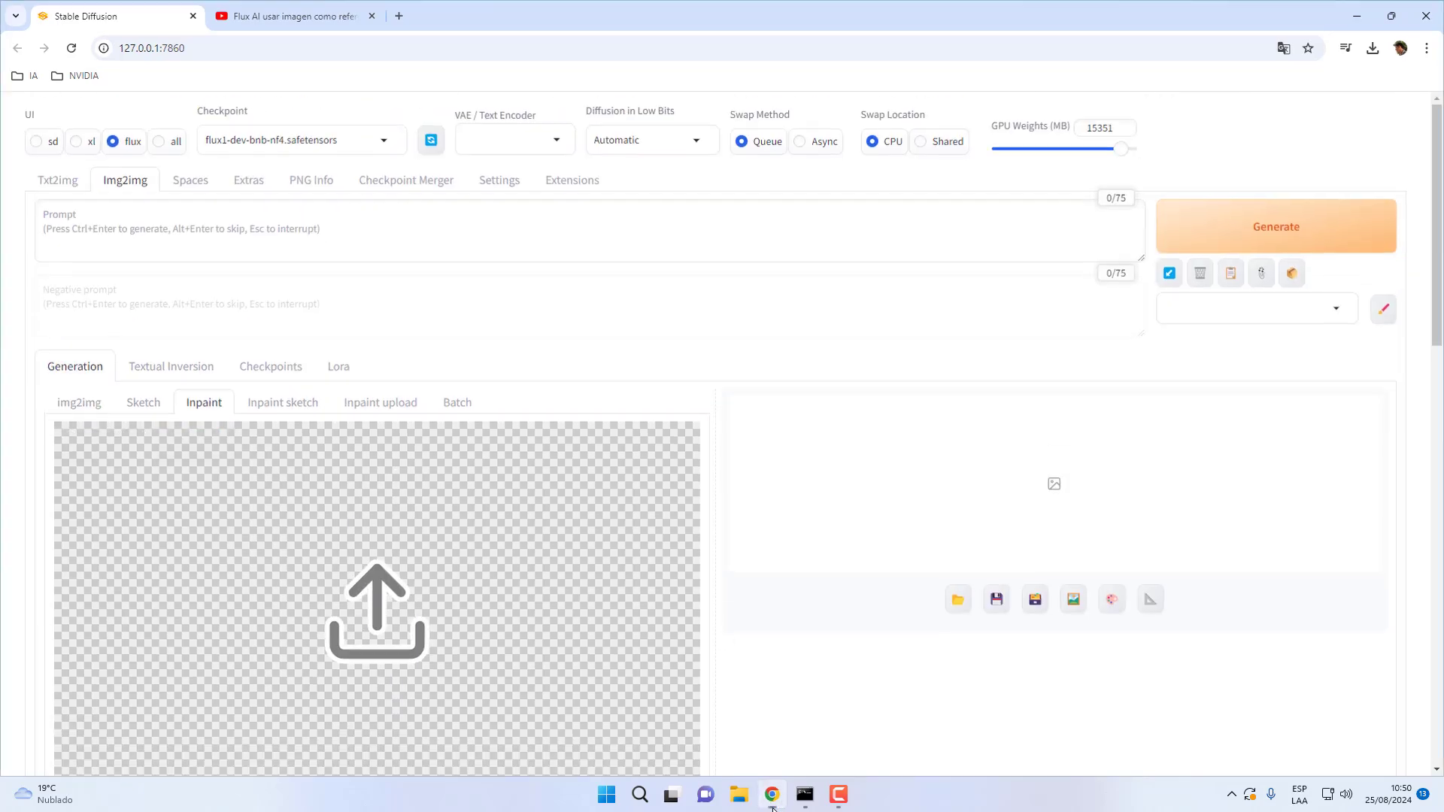
- View the example image DE2jwJT from the desktop and return to the Stable Diffusion page
{"action": "key", "text": "super+d"}
{"action": "double_click", "coordinate": [50, 408]}
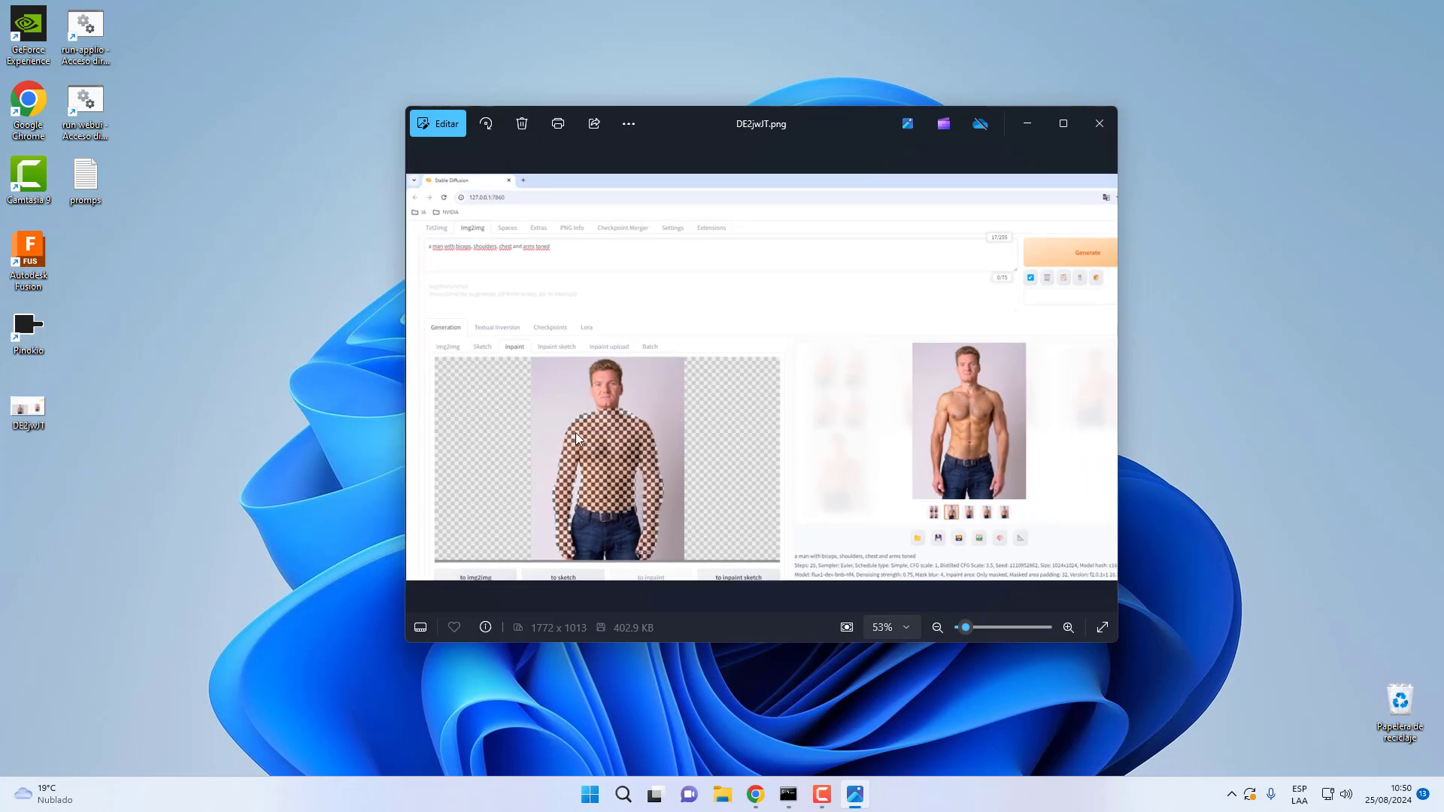
{"action": "left_click", "coordinate": [753, 796]}
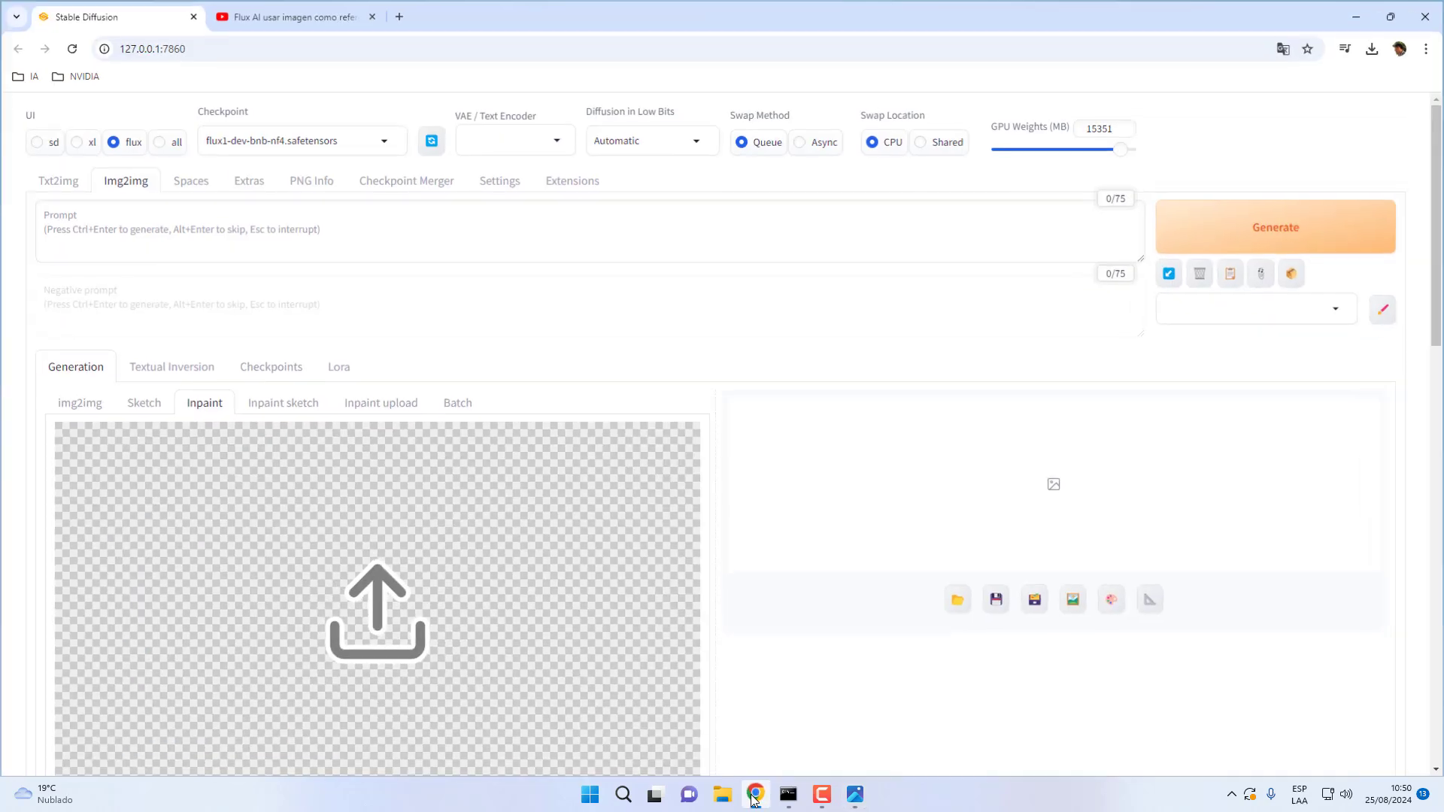
- Revisit the img2img mode and the reference-image video, ending back on the Stable Diffusion page
{"action": "left_click", "coordinate": [81, 404]}
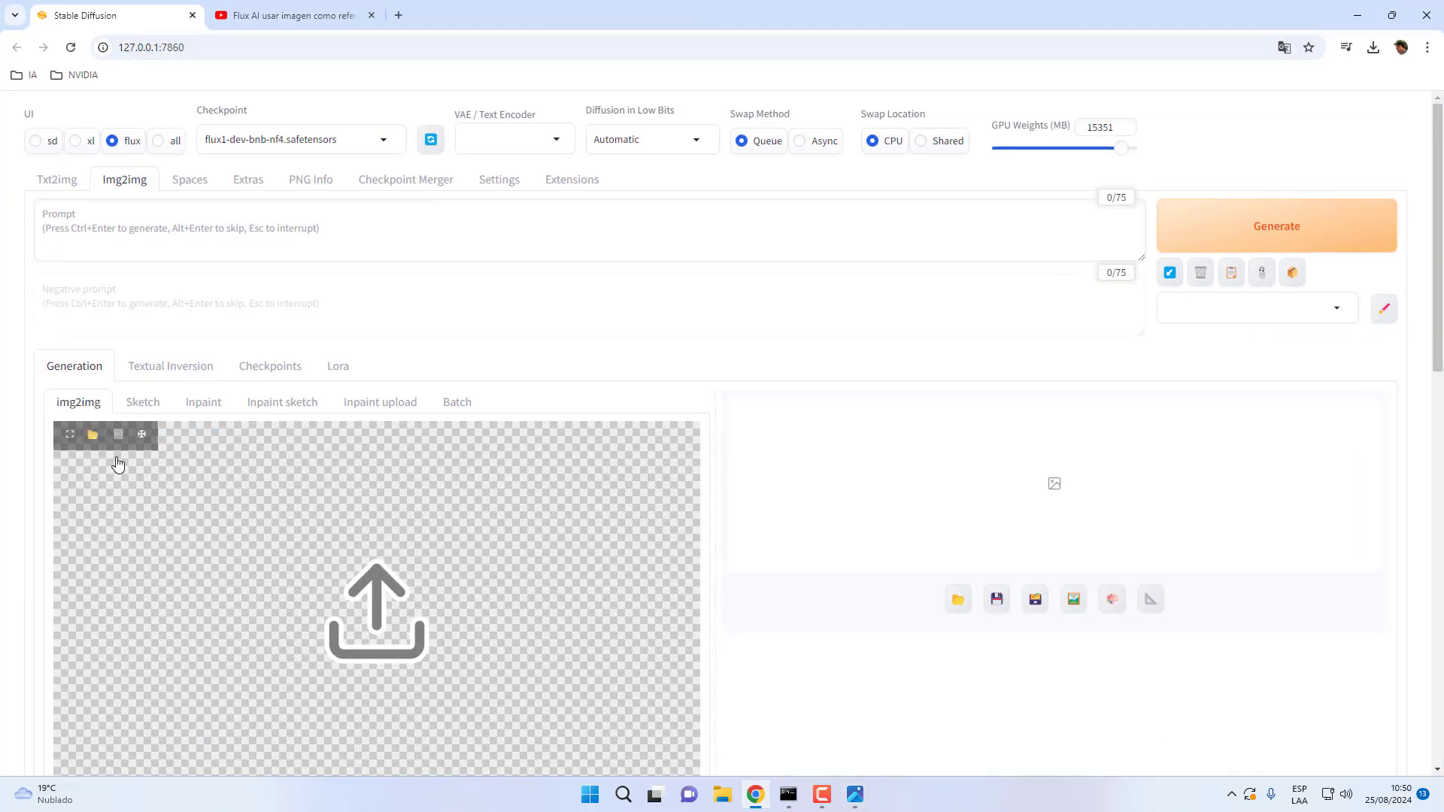
{"action": "left_click", "coordinate": [297, 21]}
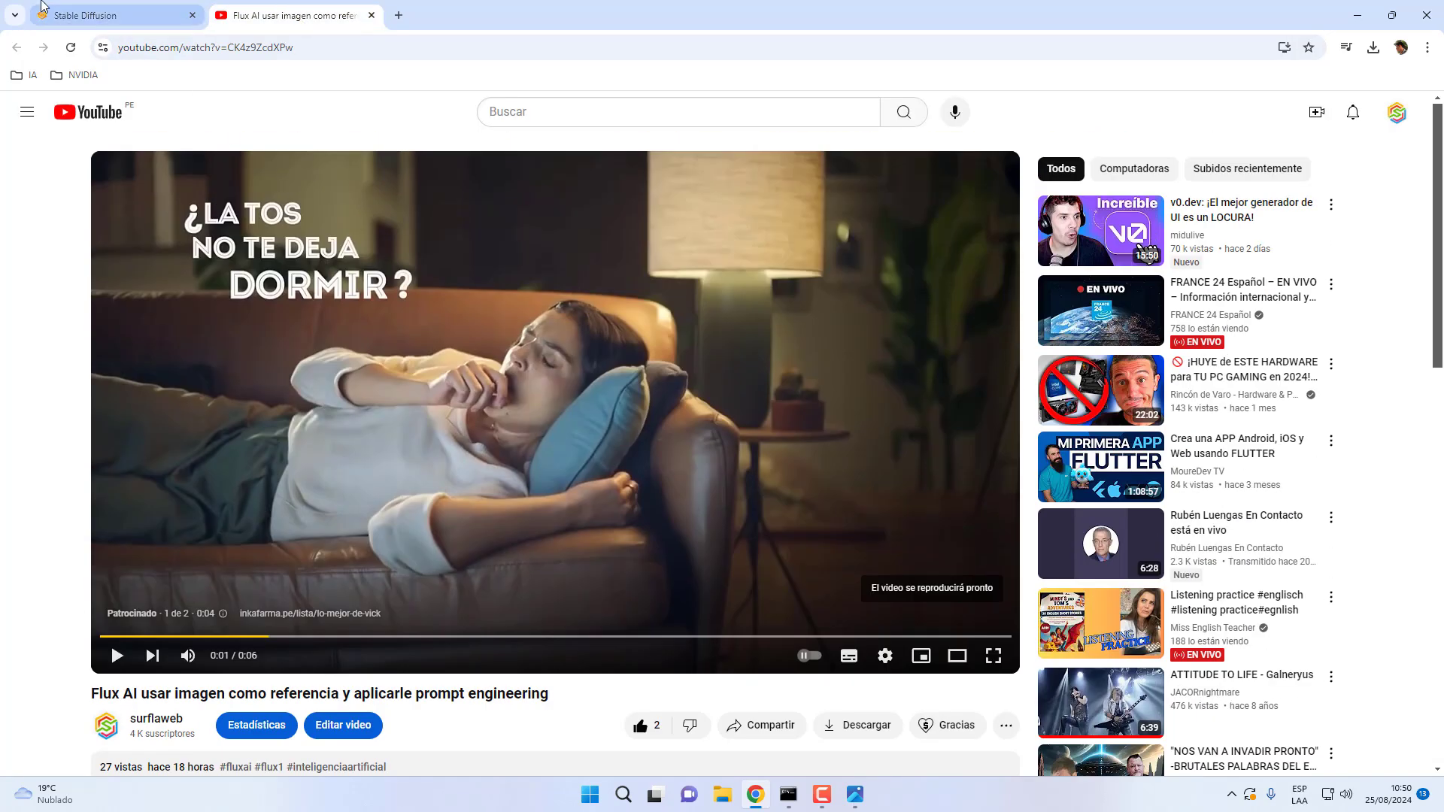
{"action": "left_click", "coordinate": [53, 18]}
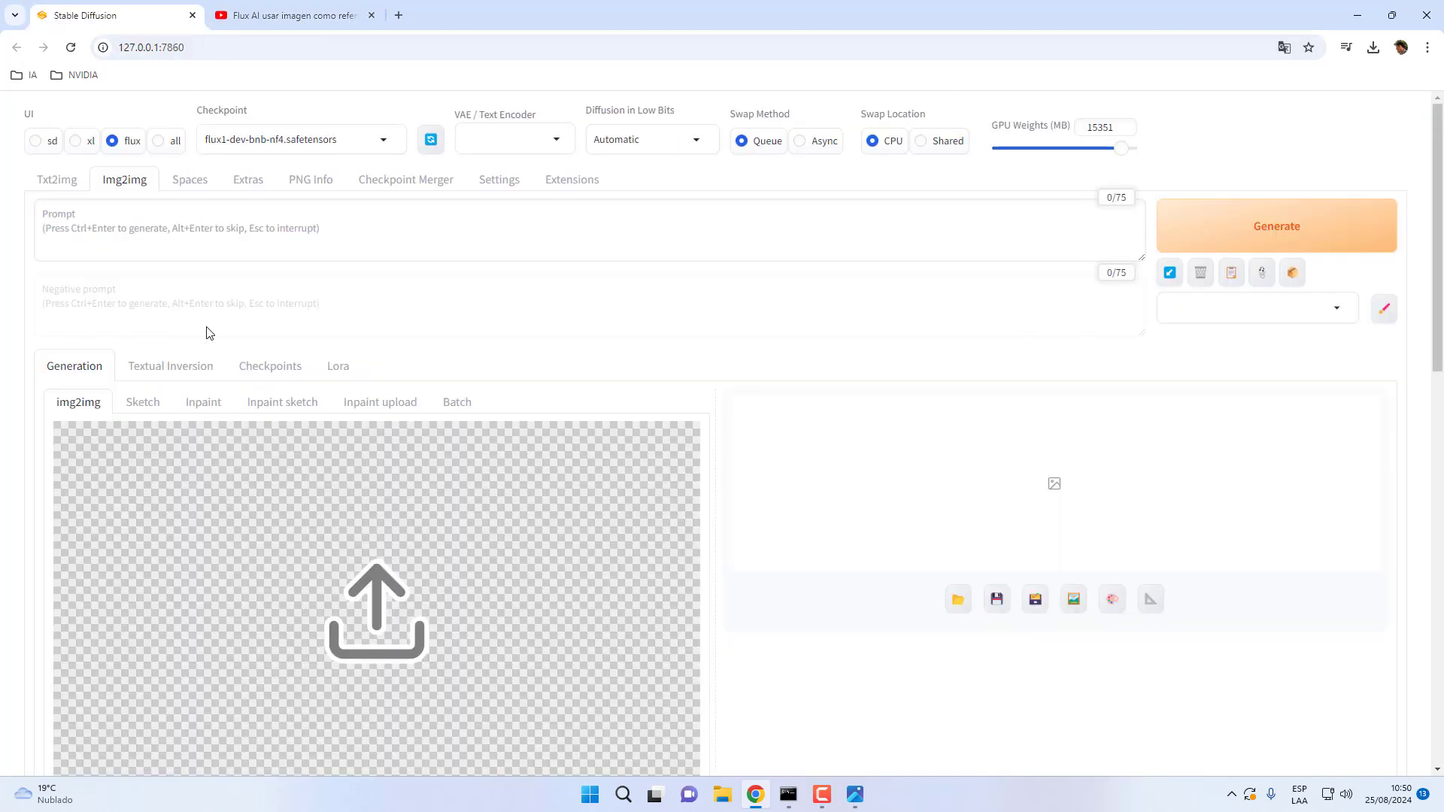
- Load the picture "man" from the Imágenes folder into the Inpaint canvas
{"action": "left_click", "coordinate": [191, 406]}
{"action": "scroll", "coordinate": [304, 429], "scroll_direction": "down", "scroll_amount": 3}
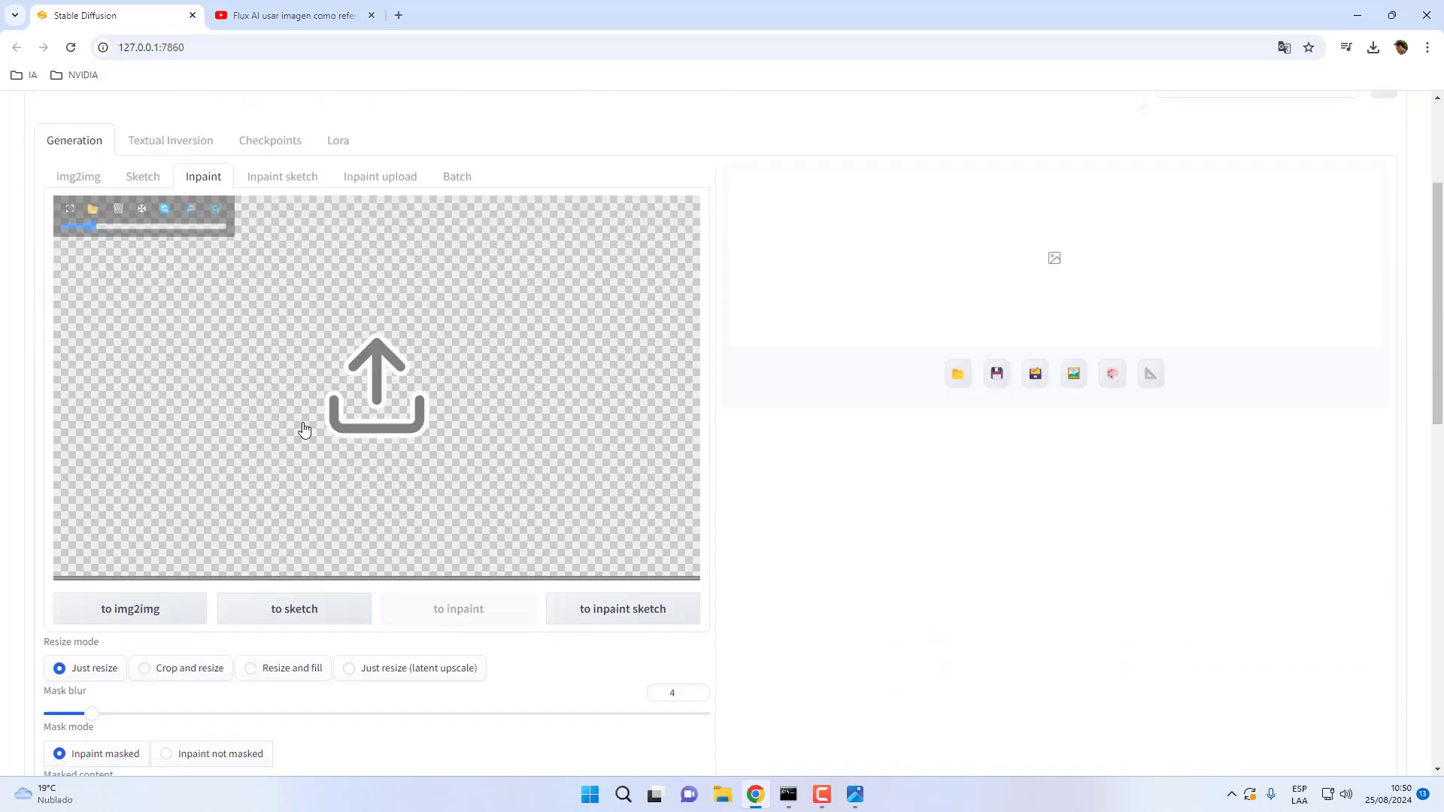
{"action": "left_click", "coordinate": [421, 400]}
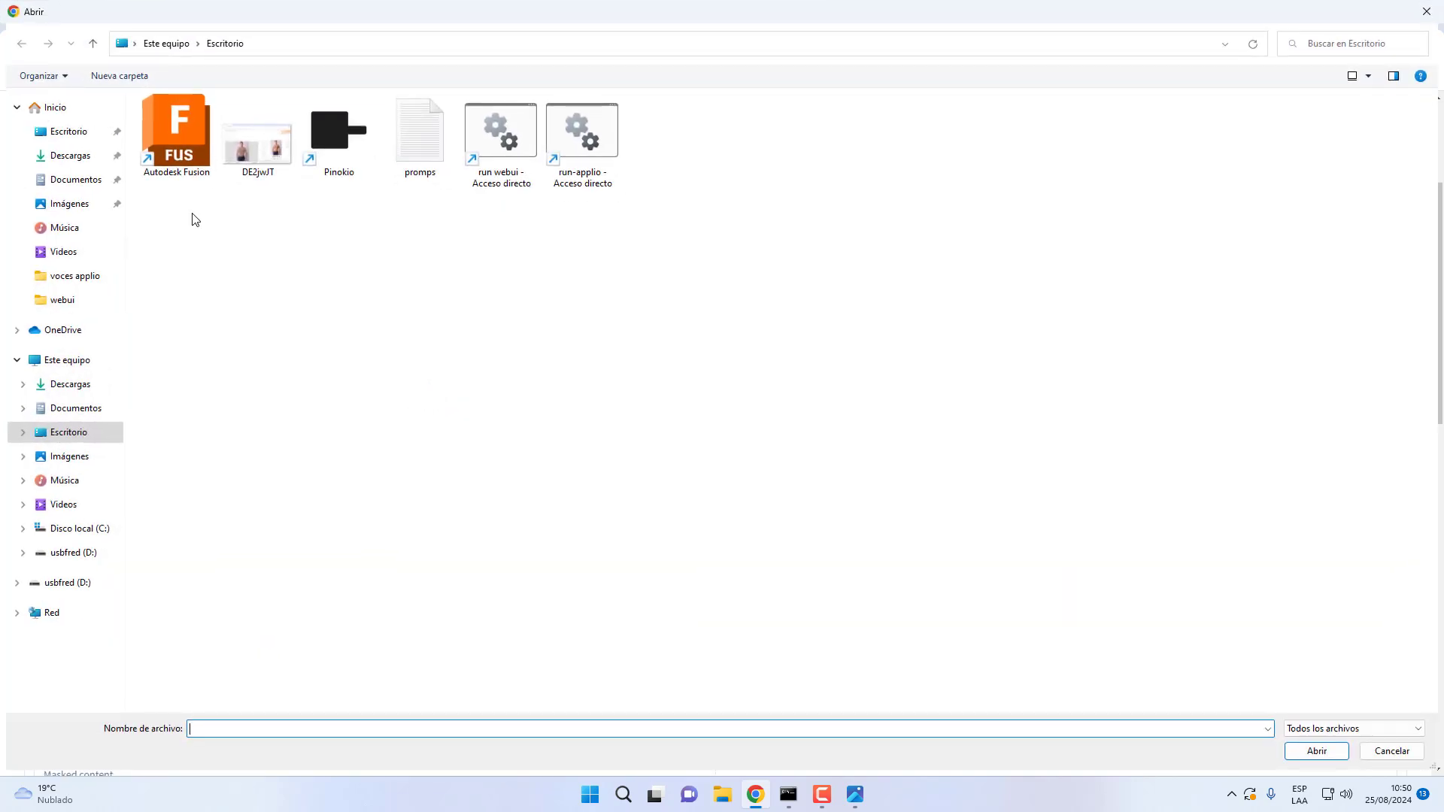
{"action": "left_click", "coordinate": [69, 457]}
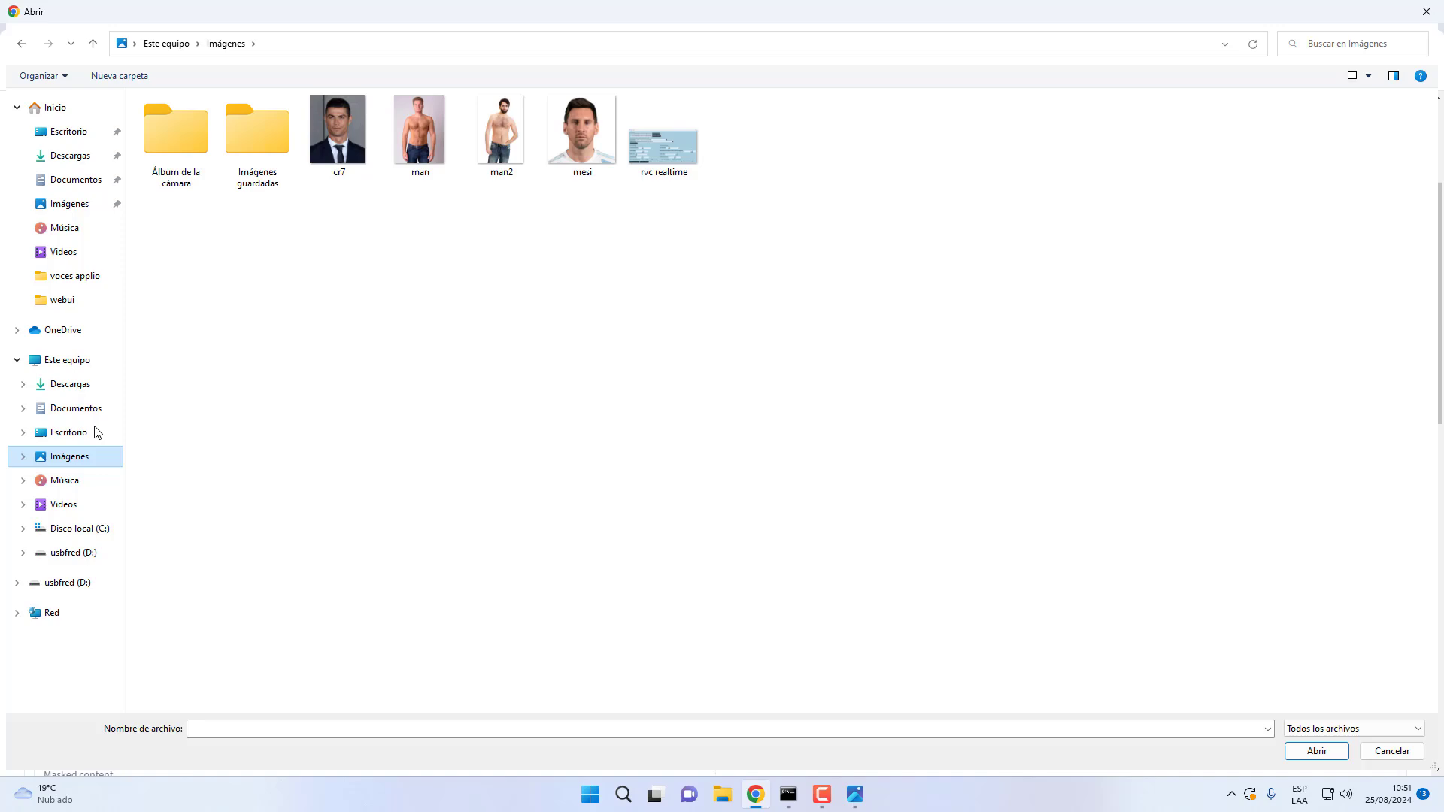
{"action": "double_click", "coordinate": [436, 157]}
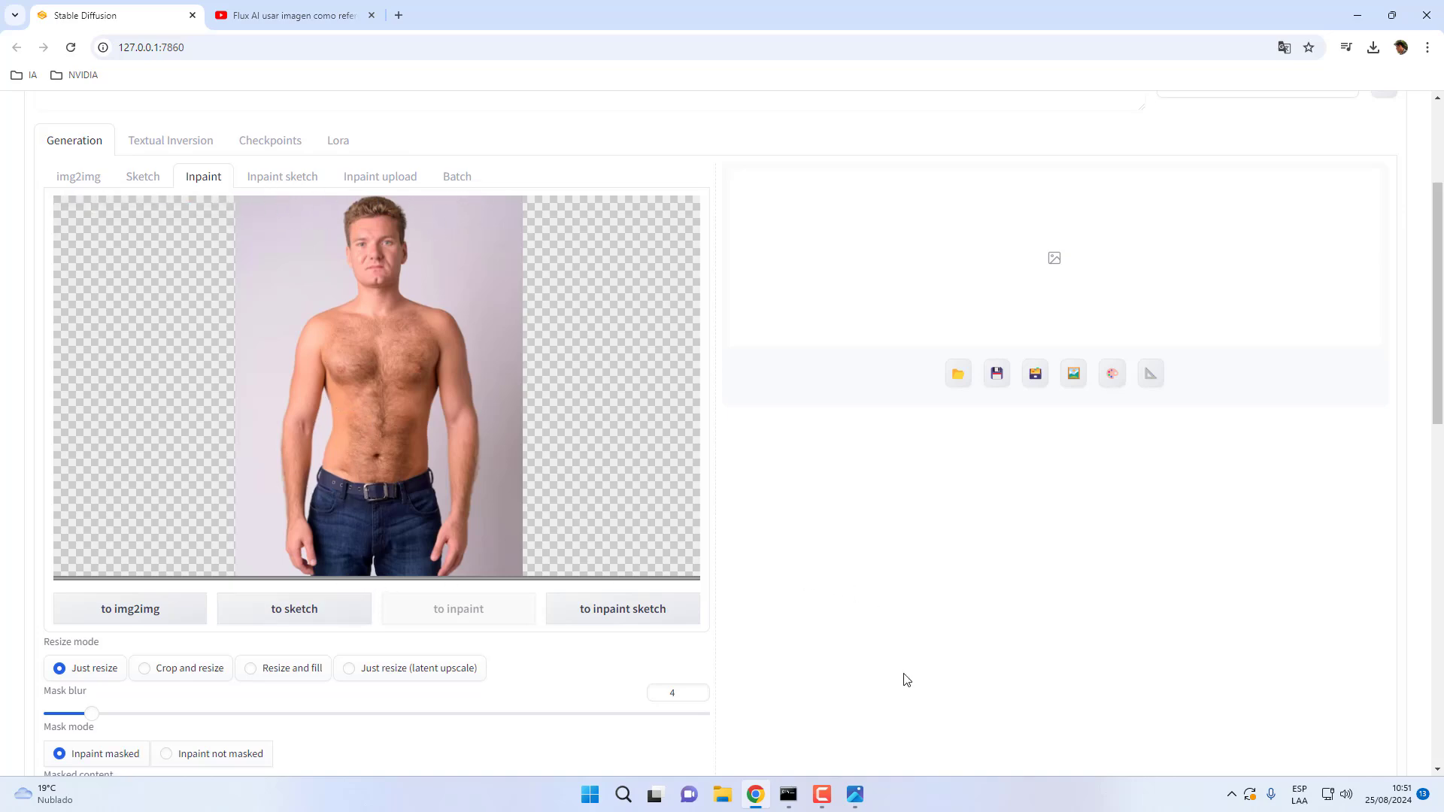
- Copy "a man with biceps, shoulders, chest and arms toned" from the desktop file promps and paste it as the Img2img prompt
{"action": "left_click", "coordinate": [855, 794]}
{"action": "left_click", "coordinate": [856, 795]}
{"action": "left_click", "coordinate": [756, 794]}
{"action": "double_click", "coordinate": [92, 179]}
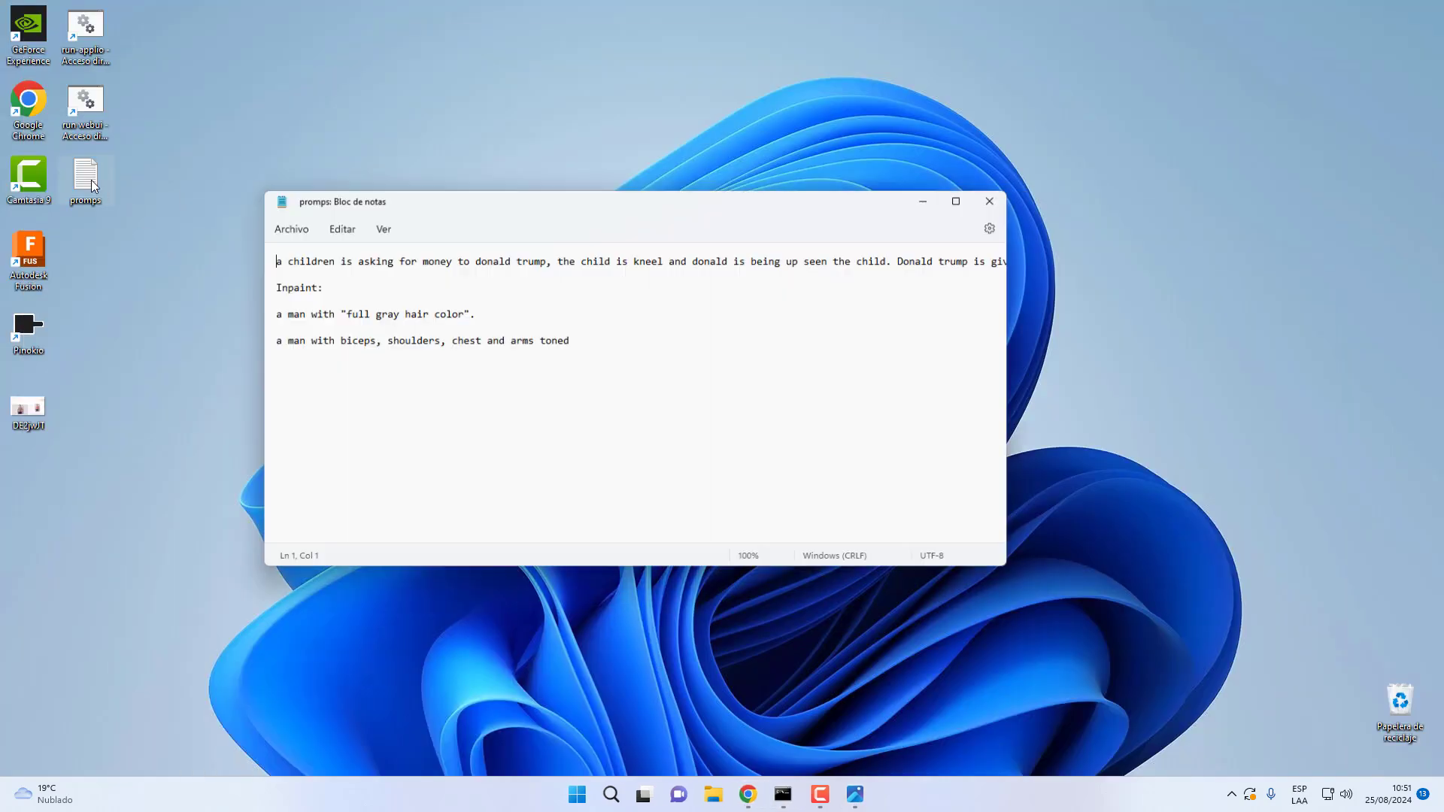
{"action": "left_click_drag", "start_coordinate": [569, 341], "coordinate": [302, 324]}
{"action": "key", "text": "ctrl+c"}
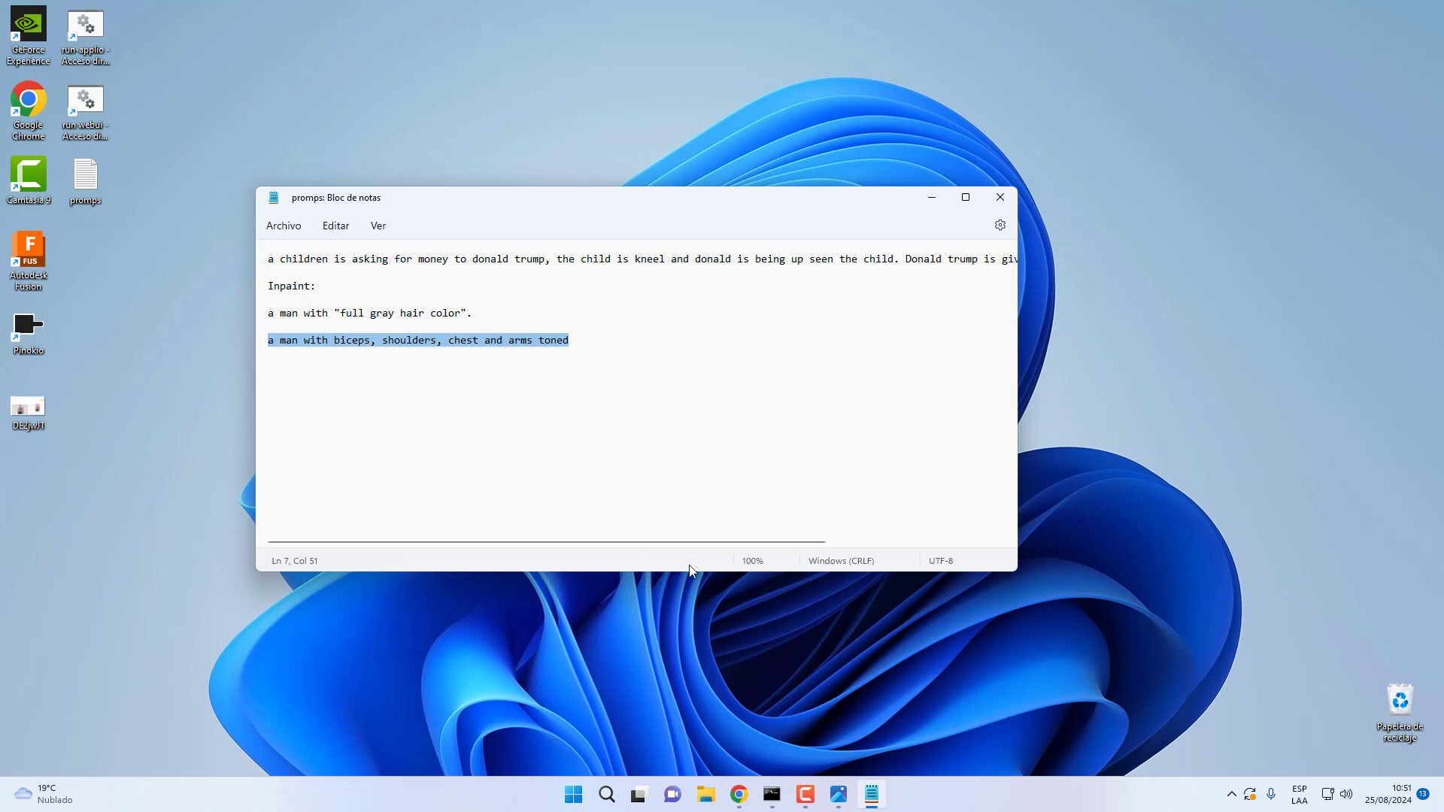
{"action": "left_click", "coordinate": [739, 782]}
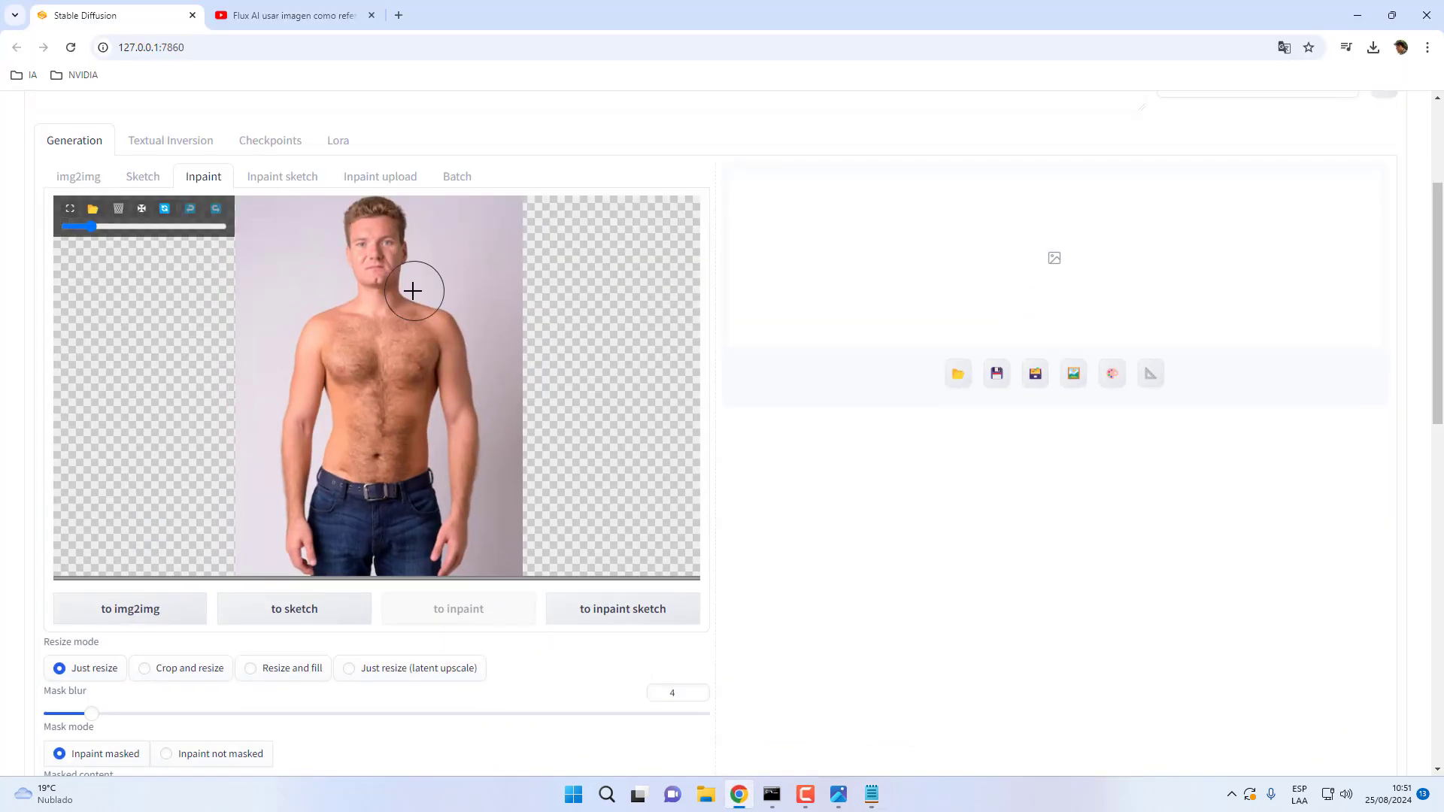
{"action": "scroll", "coordinate": [799, 304], "scroll_direction": "up", "scroll_amount": 3}
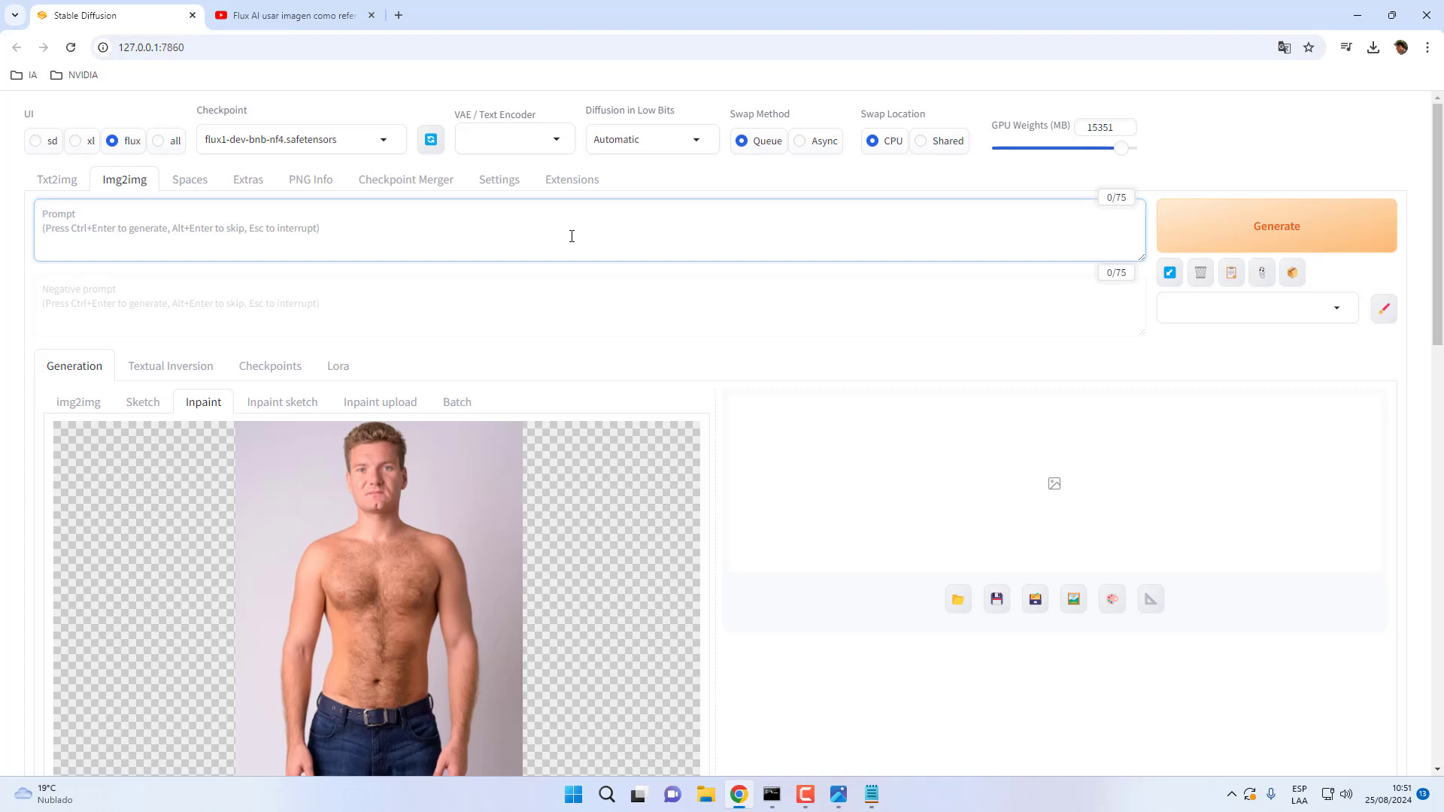
{"action": "key", "text": "ctrl+v"}
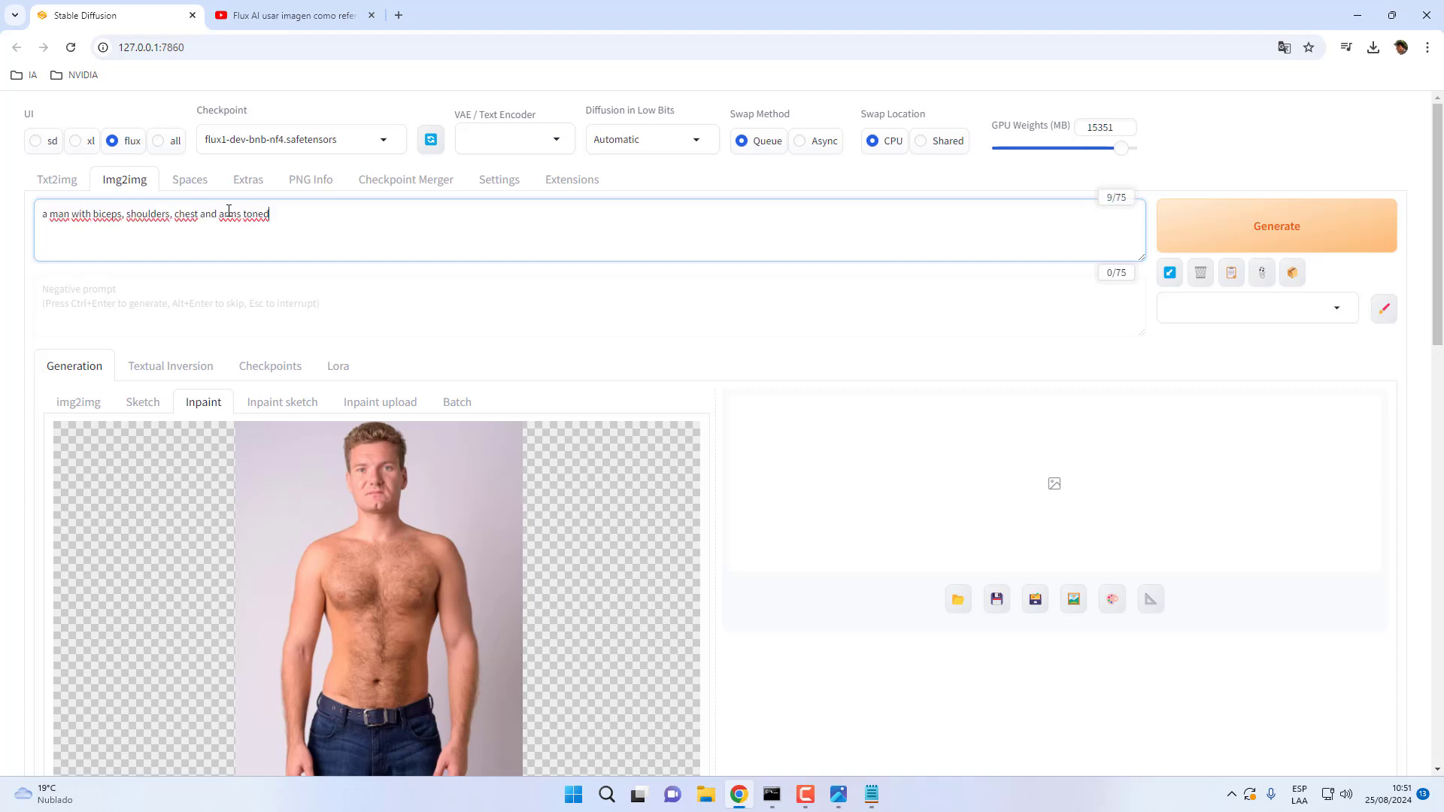
- Reduce the brush size and paint an inpaint mask over the man's arms, shoulders, chest and abdomen
{"action": "scroll", "coordinate": [825, 312], "scroll_direction": "down", "scroll_amount": 2}
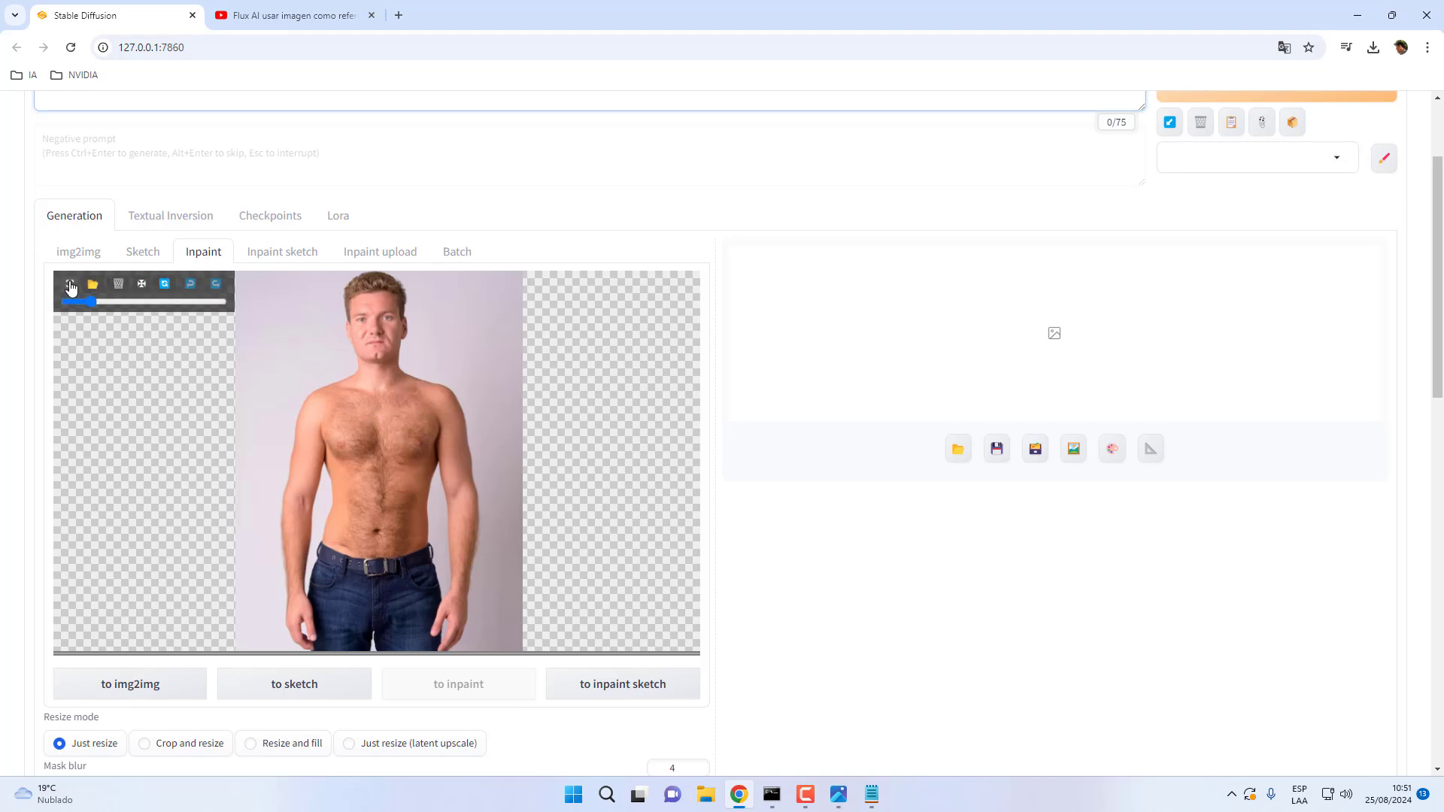
{"action": "left_click_drag", "start_coordinate": [85, 301], "coordinate": [75, 301]}
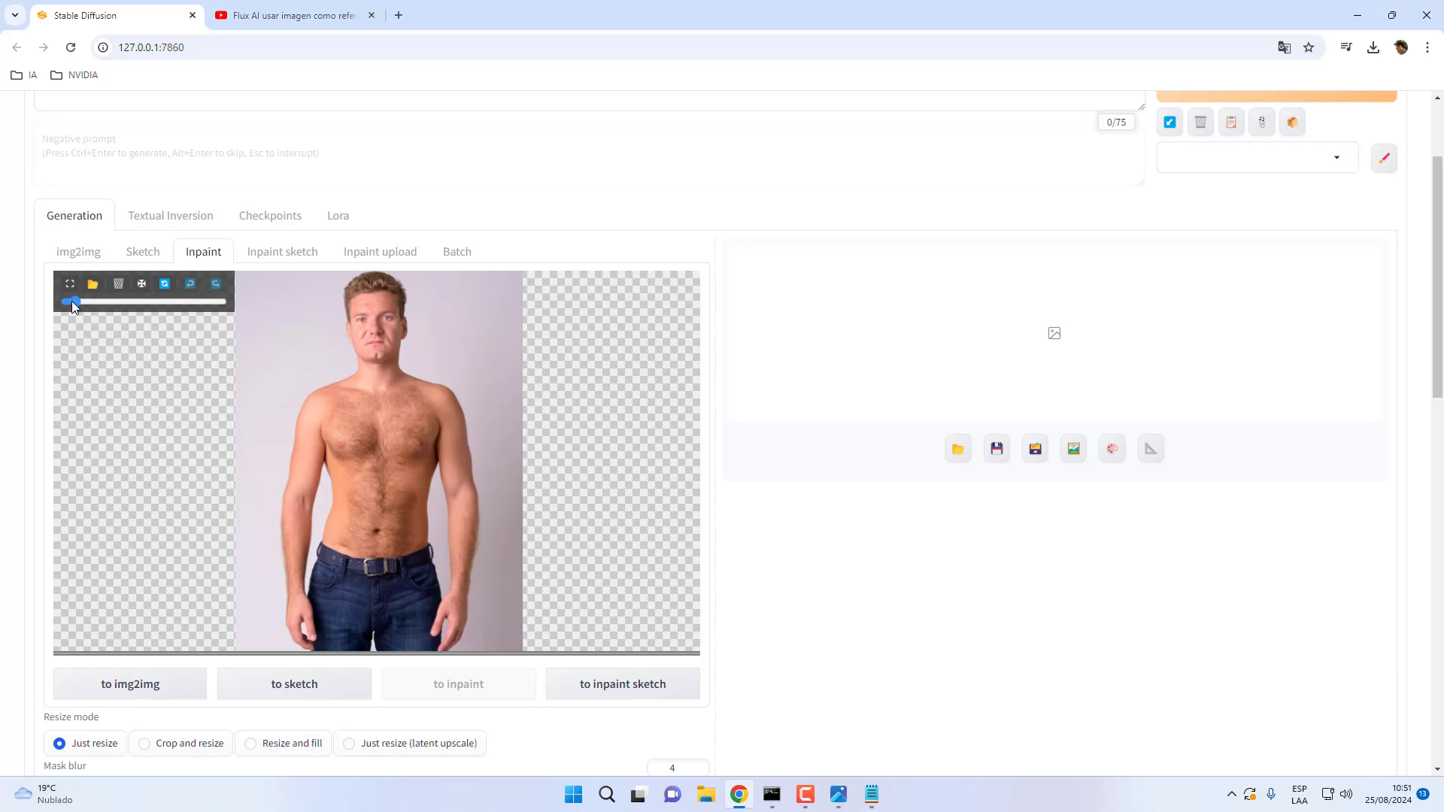
{"action": "left_click_drag", "start_coordinate": [70, 301], "coordinate": [76, 300]}
{"action": "mouse_move", "coordinate": [300, 611]}
{"action": "left_mouse_down"}
{"action": "mouse_move", "coordinate": [306, 442]}
{"action": "mouse_move", "coordinate": [317, 409]}
{"action": "mouse_move", "coordinate": [370, 385]}
{"action": "mouse_move", "coordinate": [438, 408]}
{"action": "mouse_move", "coordinate": [417, 399]}
{"action": "mouse_move", "coordinate": [425, 384]}
{"action": "mouse_move", "coordinate": [448, 416]}
{"action": "mouse_move", "coordinate": [461, 591]}
{"action": "left_mouse_up"}
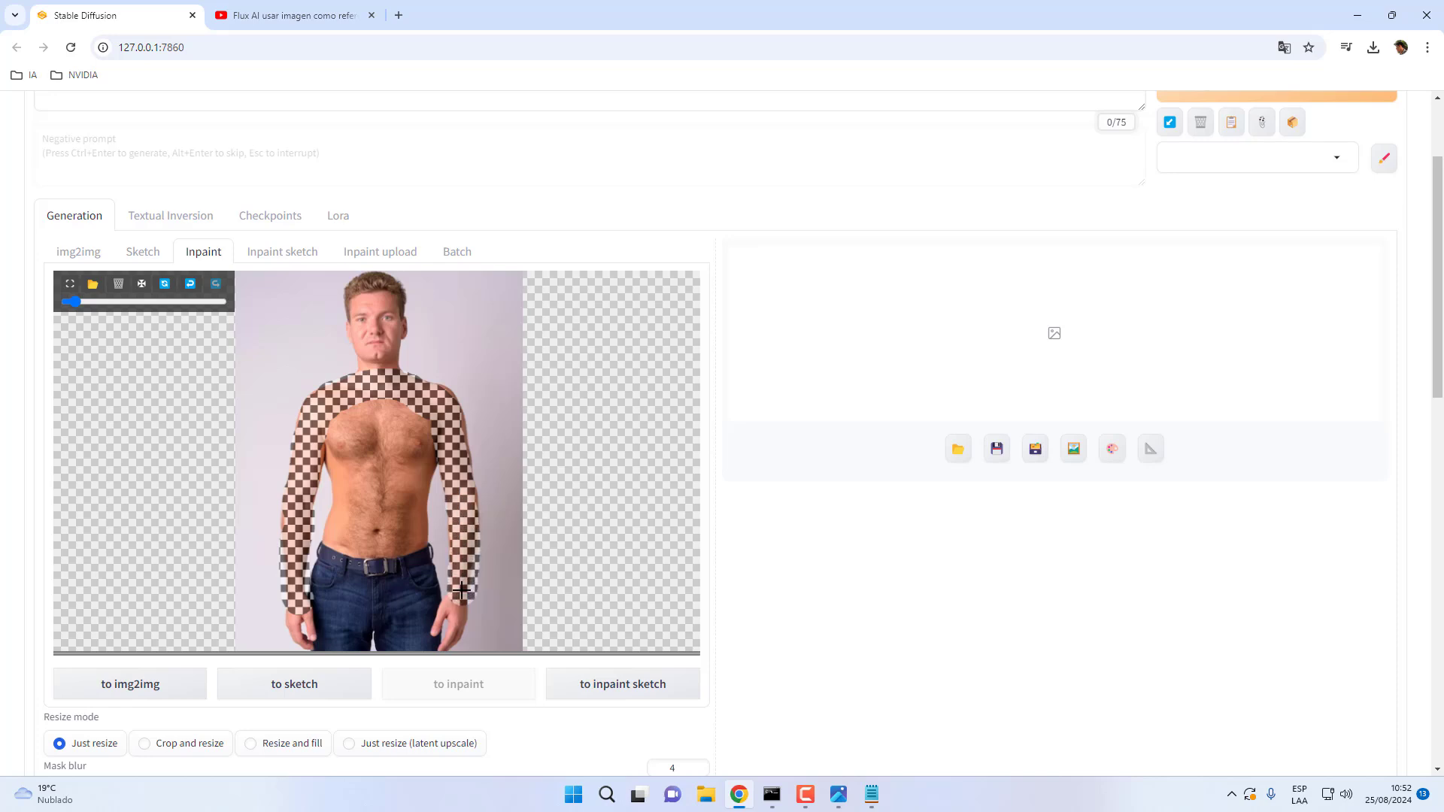
{"action": "mouse_move", "coordinate": [428, 433]}
{"action": "left_mouse_down"}
{"action": "mouse_move", "coordinate": [418, 421]}
{"action": "mouse_move", "coordinate": [412, 537]}
{"action": "mouse_move", "coordinate": [342, 545]}
{"action": "mouse_move", "coordinate": [335, 427]}
{"action": "mouse_move", "coordinate": [325, 446]}
{"action": "mouse_move", "coordinate": [335, 419]}
{"action": "mouse_move", "coordinate": [395, 409]}
{"action": "mouse_move", "coordinate": [360, 455]}
{"action": "mouse_move", "coordinate": [394, 449]}
{"action": "mouse_move", "coordinate": [369, 498]}
{"action": "mouse_move", "coordinate": [396, 474]}
{"action": "mouse_move", "coordinate": [379, 515]}
{"action": "mouse_move", "coordinate": [319, 492]}
{"action": "mouse_move", "coordinate": [288, 504]}
{"action": "mouse_move", "coordinate": [293, 522]}
{"action": "left_mouse_up"}
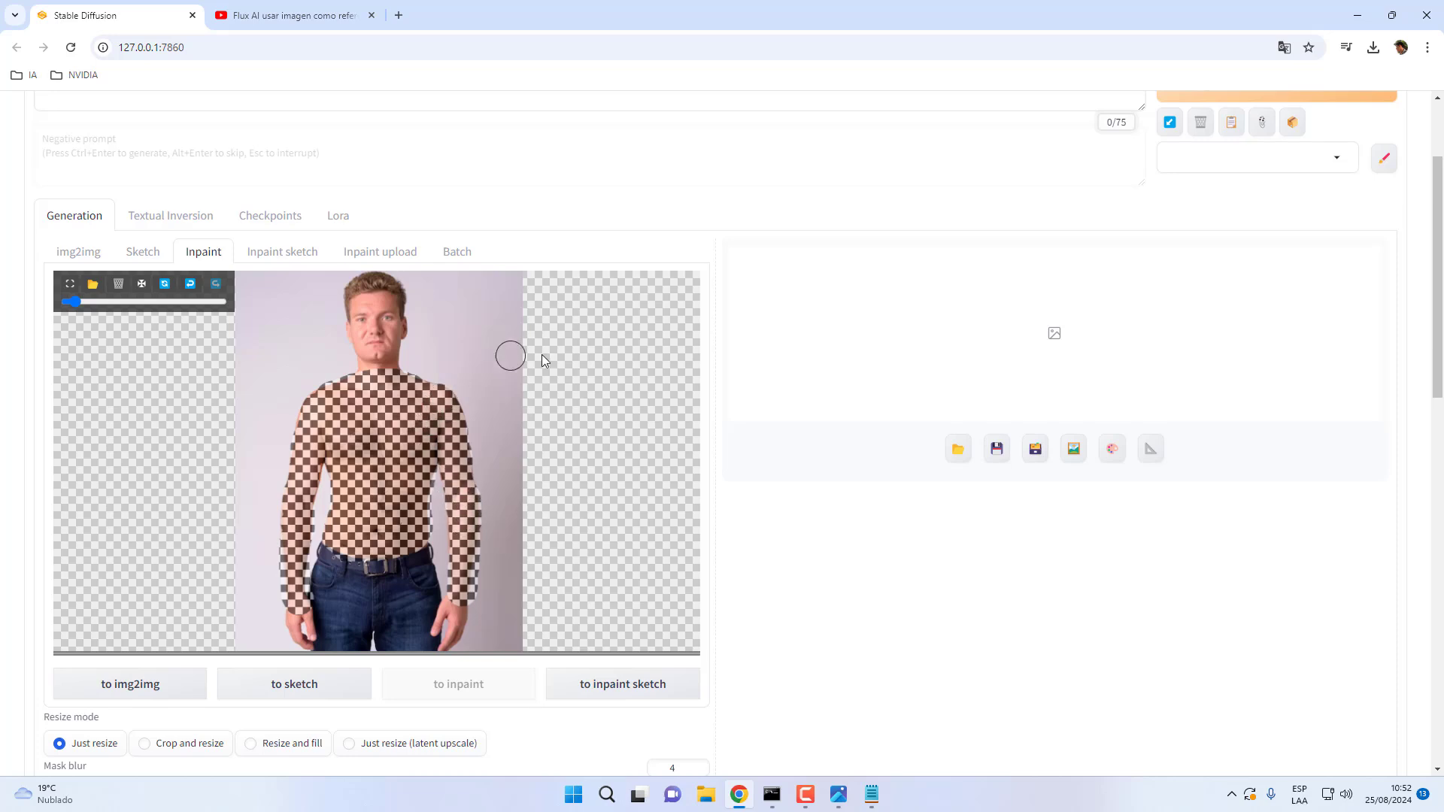
- Check the prompt text and set the inpaint area to Only masked
{"action": "scroll", "coordinate": [710, 233], "scroll_direction": "up", "scroll_amount": 2}
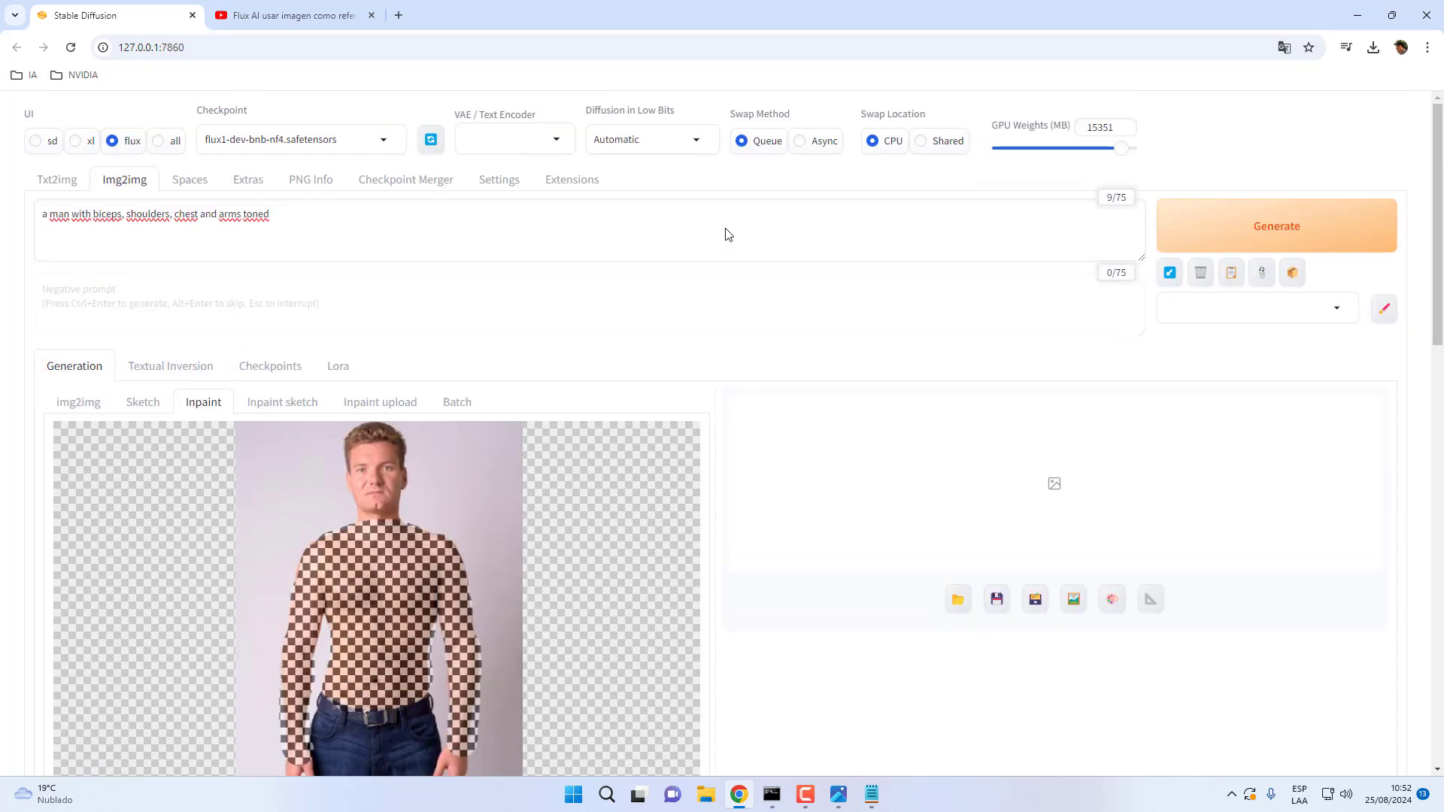
{"action": "mouse_move", "coordinate": [328, 222]}
{"action": "left_mouse_down"}
{"action": "mouse_move", "coordinate": [6, 226]}
{"action": "mouse_move", "coordinate": [327, 216]}
{"action": "left_mouse_up"}
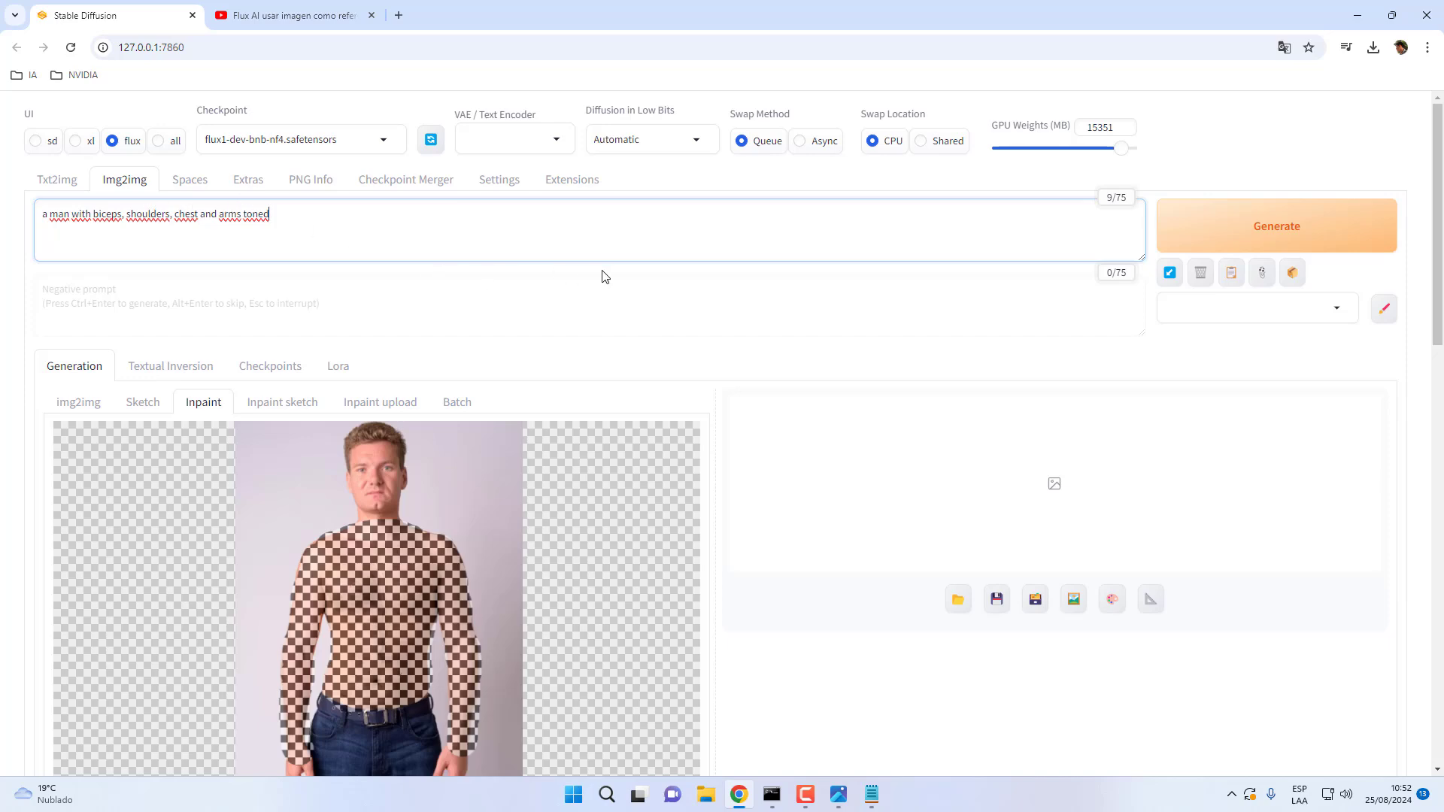
{"action": "scroll", "coordinate": [690, 290], "scroll_direction": "down", "scroll_amount": 8}
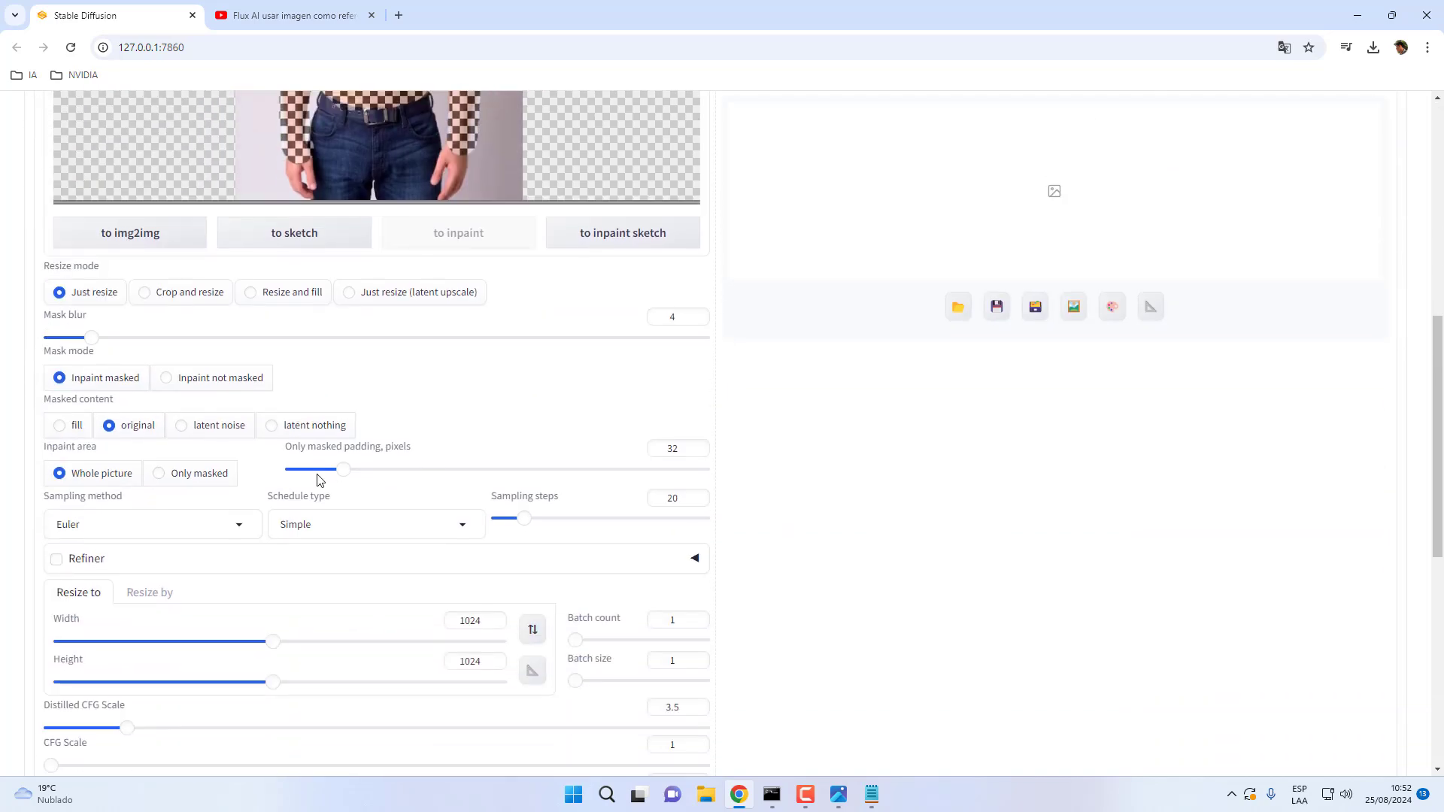
{"action": "left_click", "coordinate": [159, 474]}
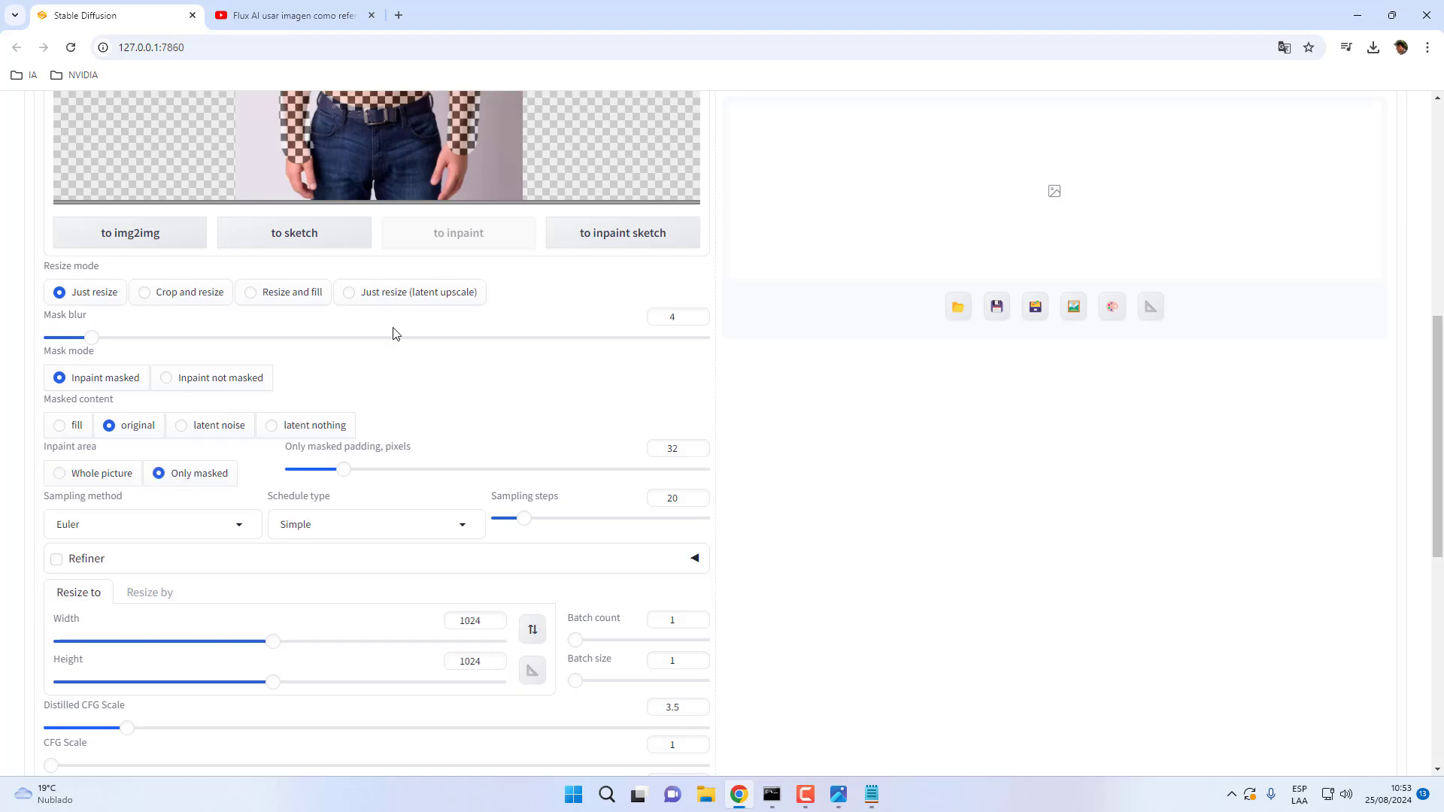
- Examine the remaining inpaint settings, including mask options, sampling, output size, CFG scale and denoising strength
{"action": "scroll", "coordinate": [757, 502], "scroll_direction": "down", "scroll_amount": 3}
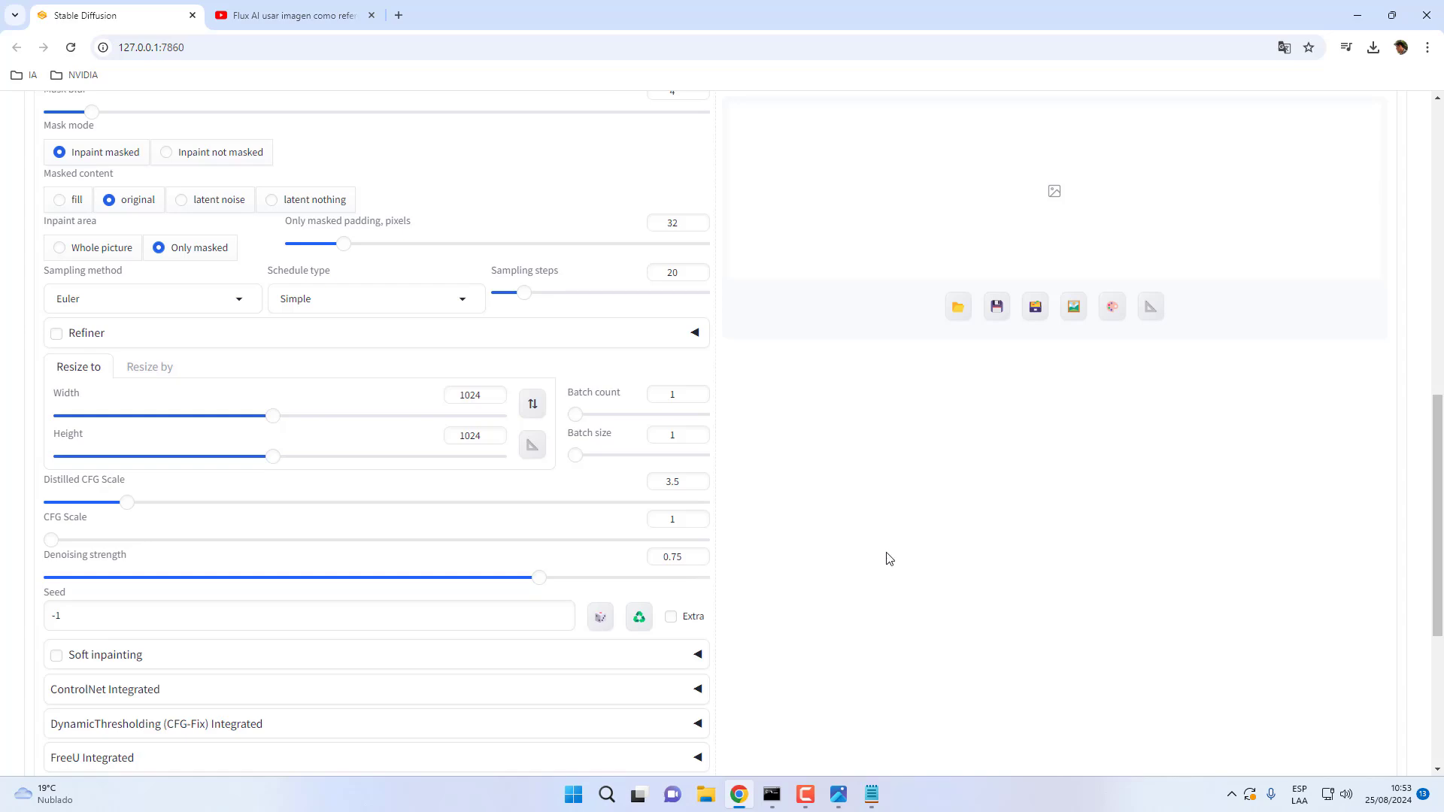
{"action": "scroll", "coordinate": [902, 558], "scroll_direction": "up", "scroll_amount": 10}
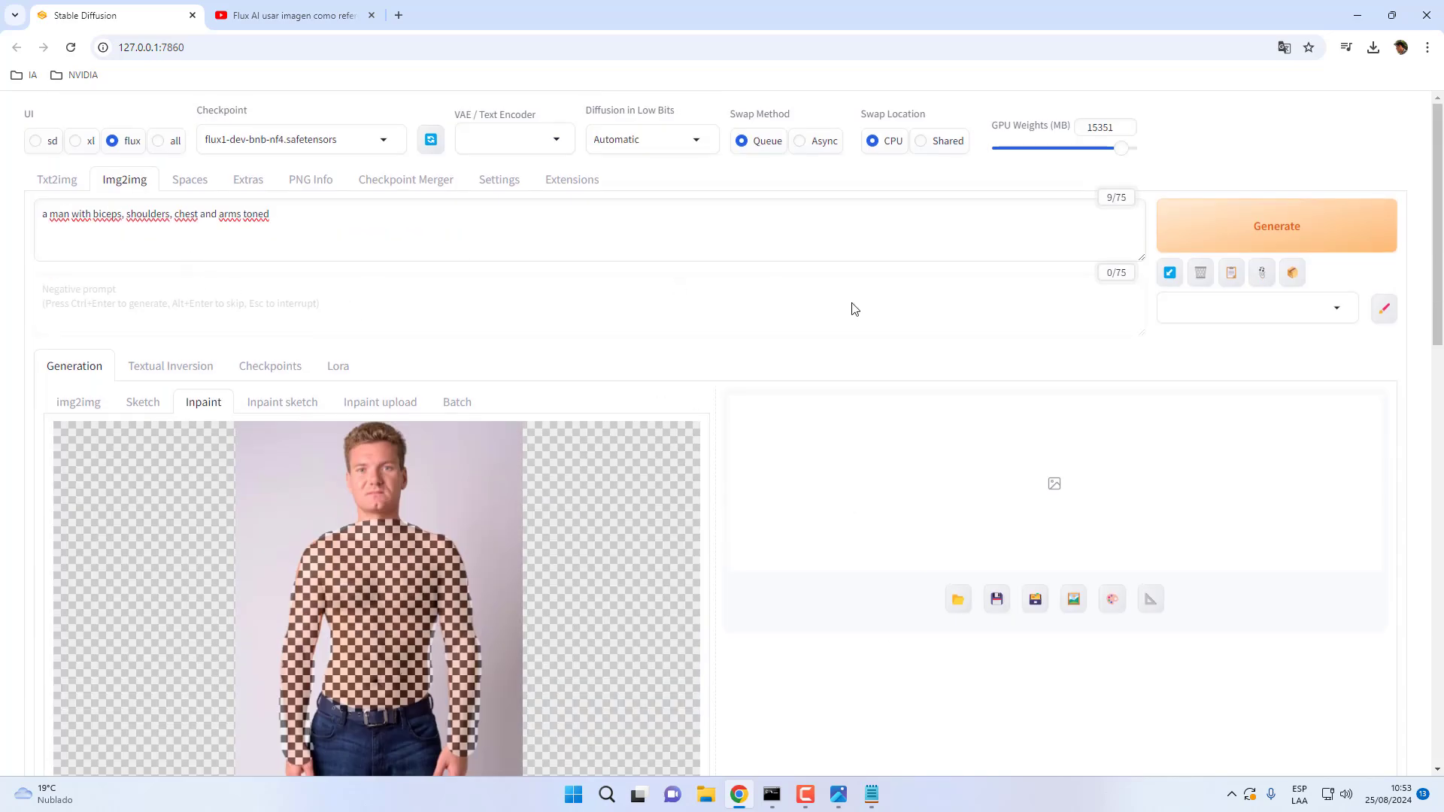
{"action": "scroll", "coordinate": [854, 309], "scroll_direction": "down", "scroll_amount": 10}
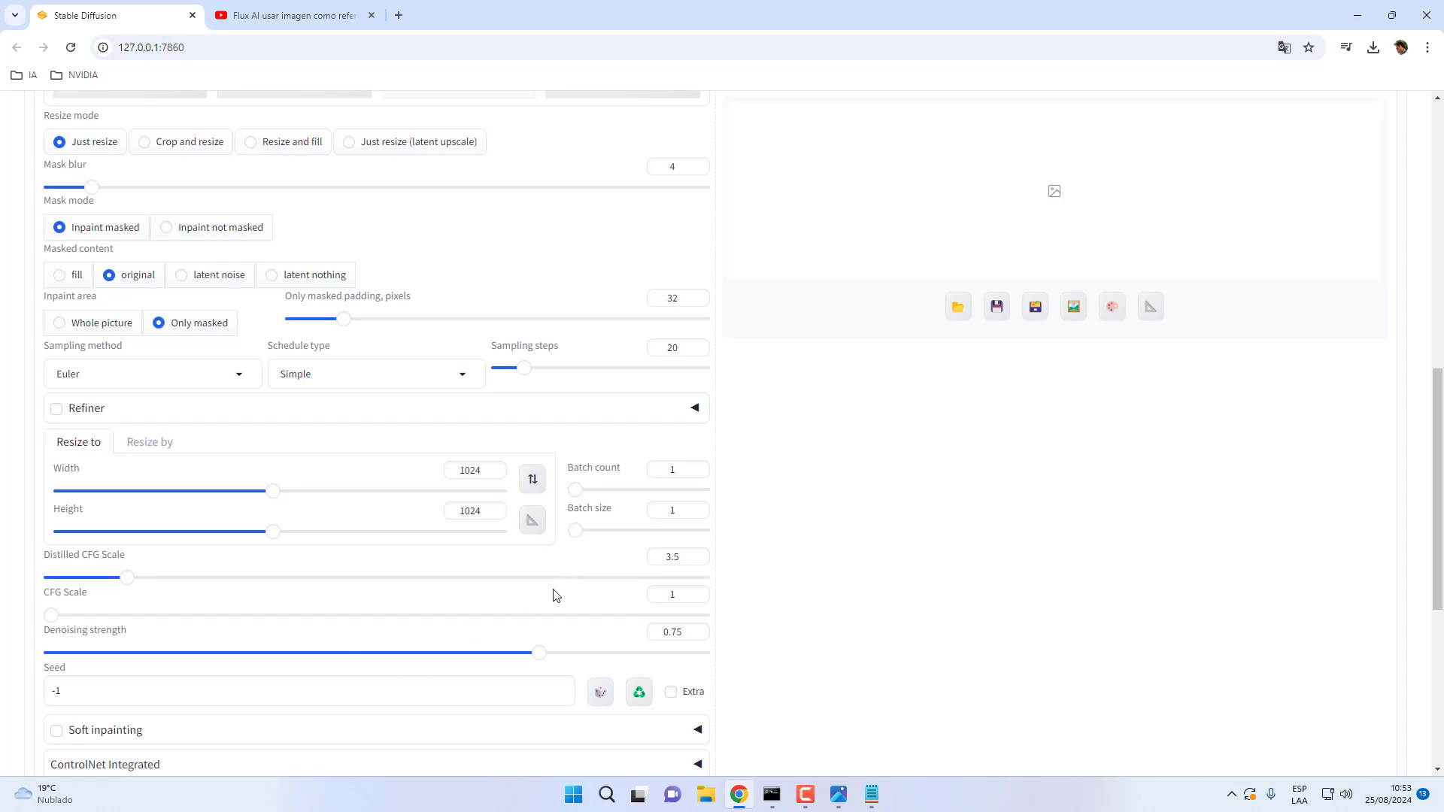
{"action": "scroll", "coordinate": [840, 513], "scroll_direction": "up", "scroll_amount": 5}
{"action": "scroll", "coordinate": [835, 449], "scroll_direction": "up", "scroll_amount": 5}
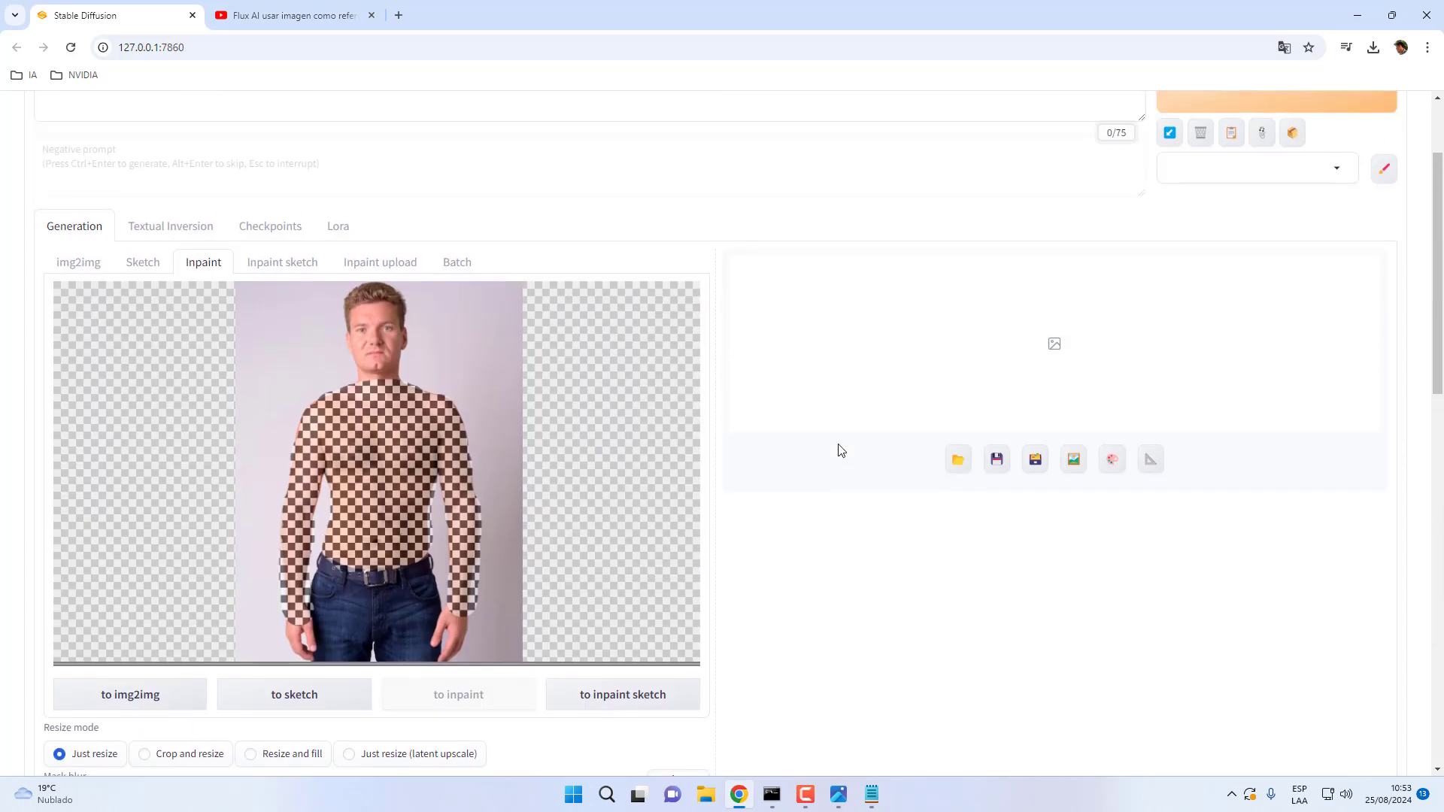
{"action": "scroll", "coordinate": [838, 438], "scroll_direction": "down", "scroll_amount": 4}
{"action": "scroll", "coordinate": [839, 437], "scroll_direction": "down", "scroll_amount": 8}
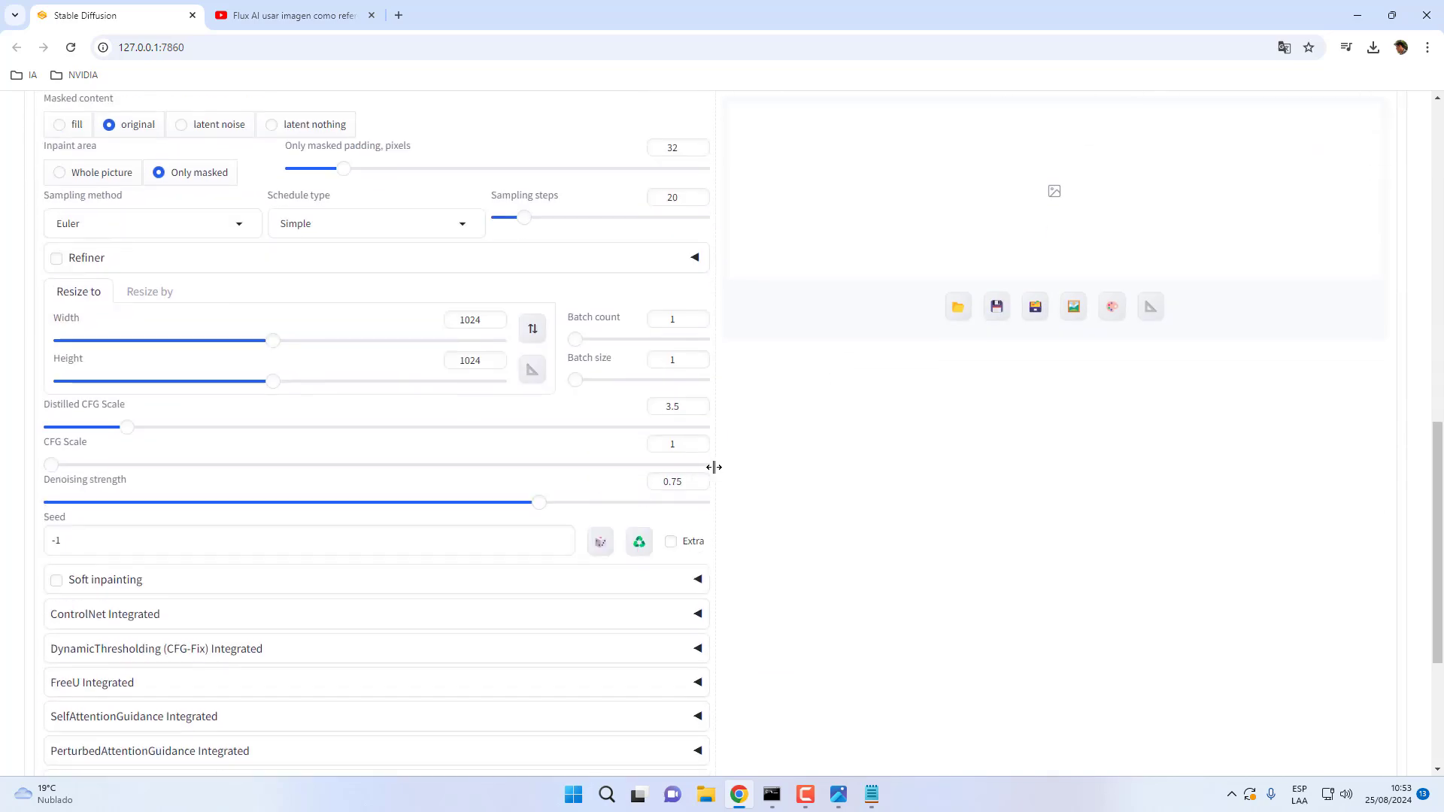
{"action": "scroll", "coordinate": [815, 432], "scroll_direction": "up", "scroll_amount": 4}
{"action": "scroll", "coordinate": [815, 432], "scroll_direction": "down", "scroll_amount": 2}
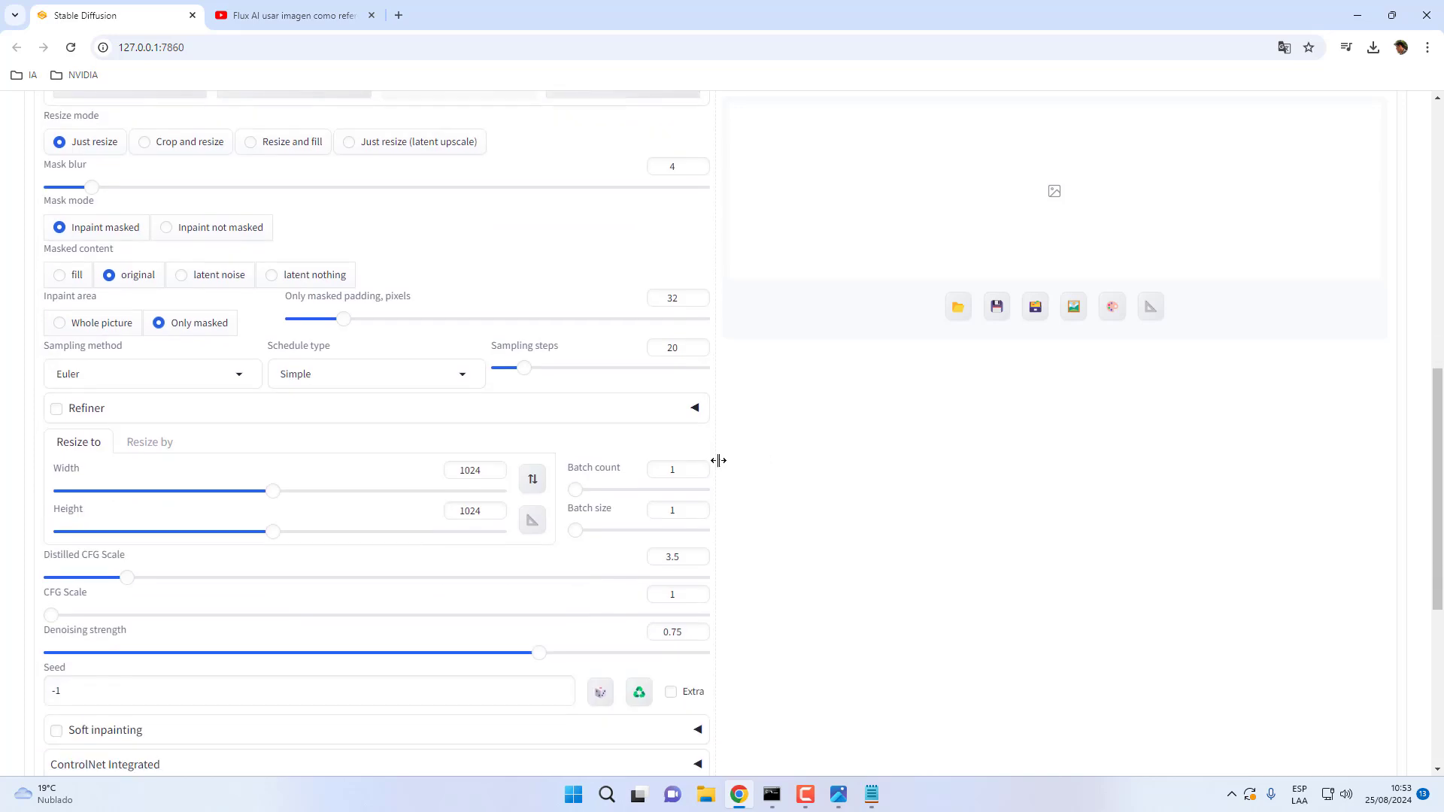
- Set the batch size to 4 for the inpaint generation
{"action": "left_click", "coordinate": [696, 507]}
{"action": "left_click", "coordinate": [695, 506]}
{"action": "left_click", "coordinate": [696, 507]}
{"action": "left_click", "coordinate": [696, 507]}
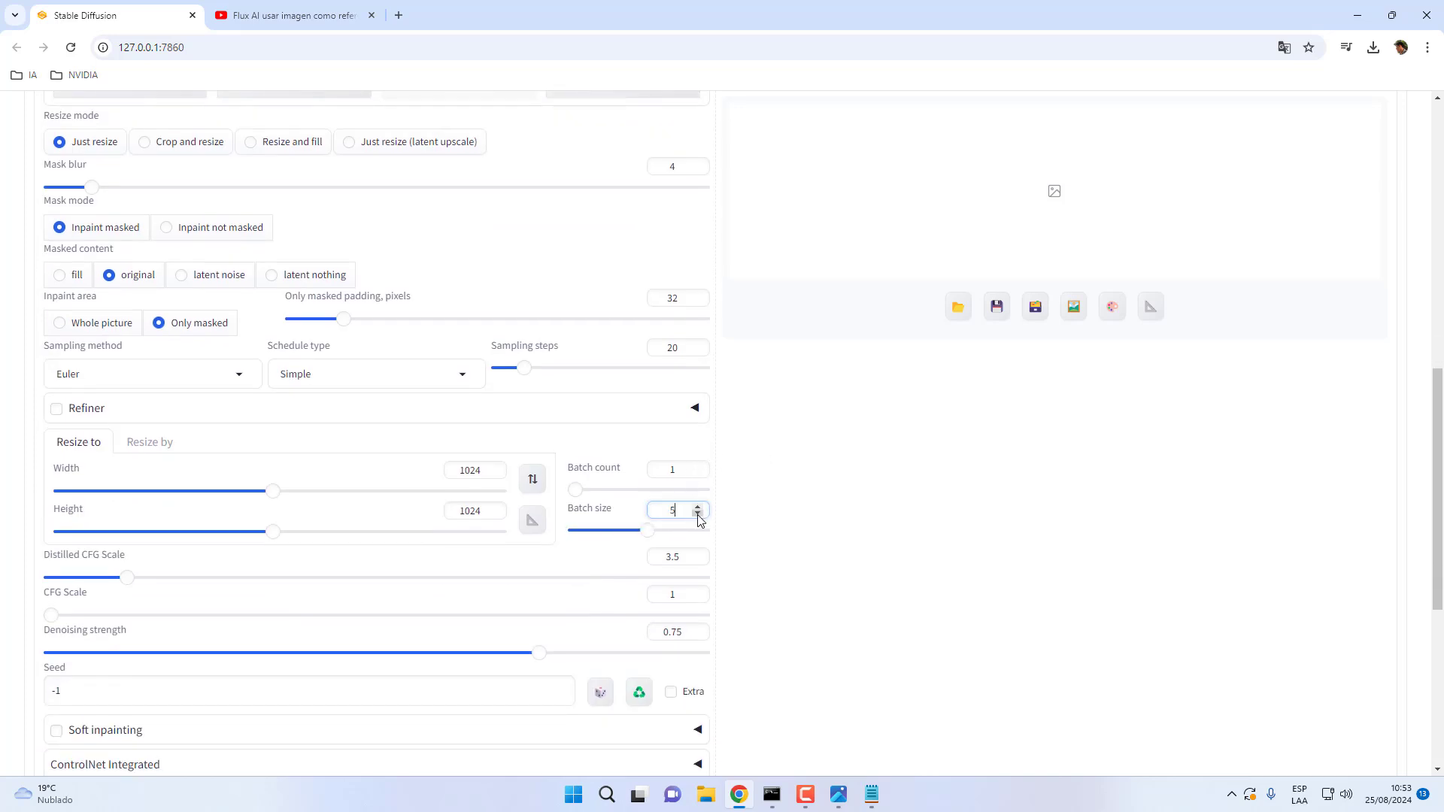
{"action": "left_click", "coordinate": [697, 514]}
{"action": "left_click", "coordinate": [697, 514]}
{"action": "left_click", "coordinate": [698, 507]}
{"action": "scroll", "coordinate": [896, 393], "scroll_direction": "up", "scroll_amount": 10}
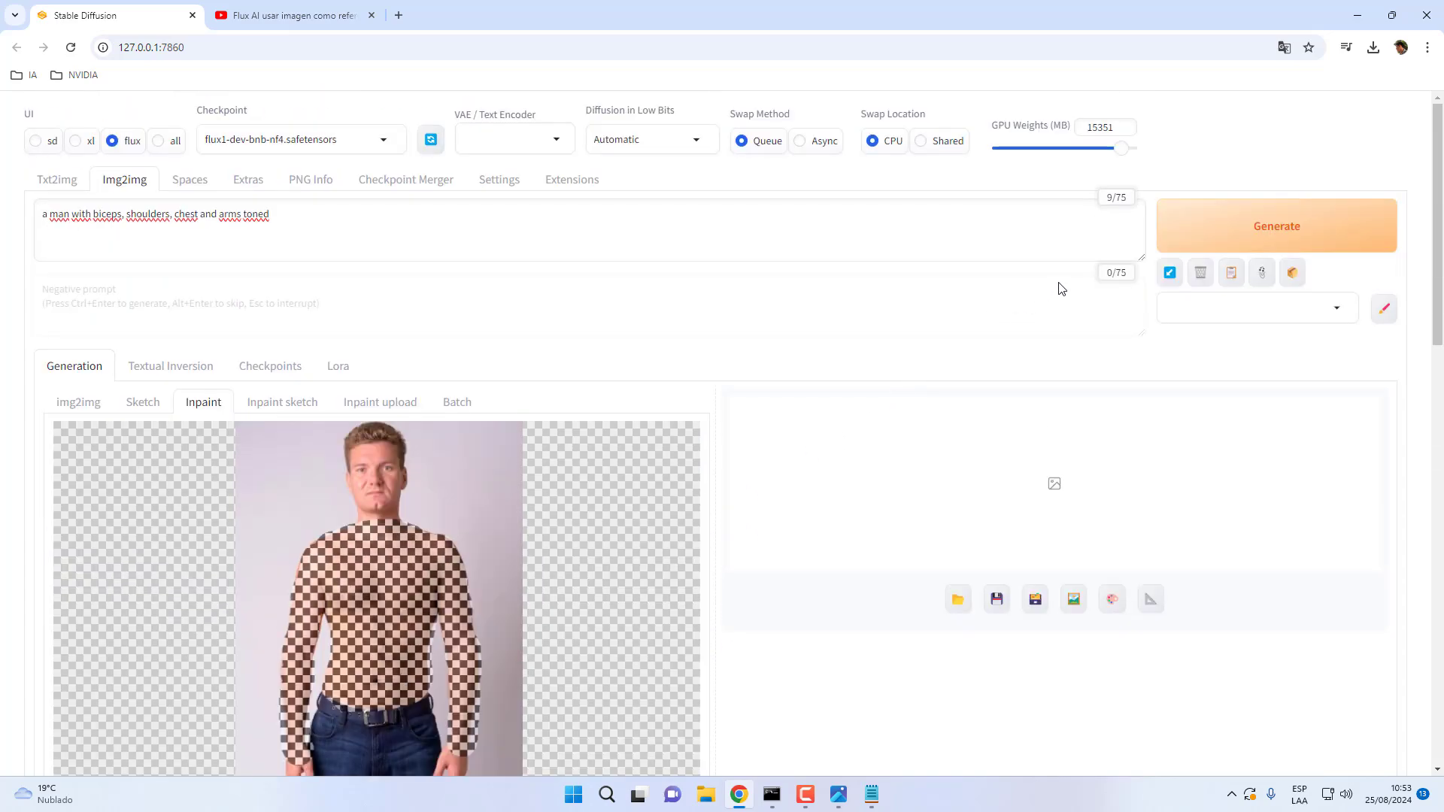
{"action": "left_click", "coordinate": [1222, 232]}
{"action": "left_click", "coordinate": [1212, 236]}
{"action": "scroll", "coordinate": [899, 400], "scroll_direction": "down", "scroll_amount": 1}
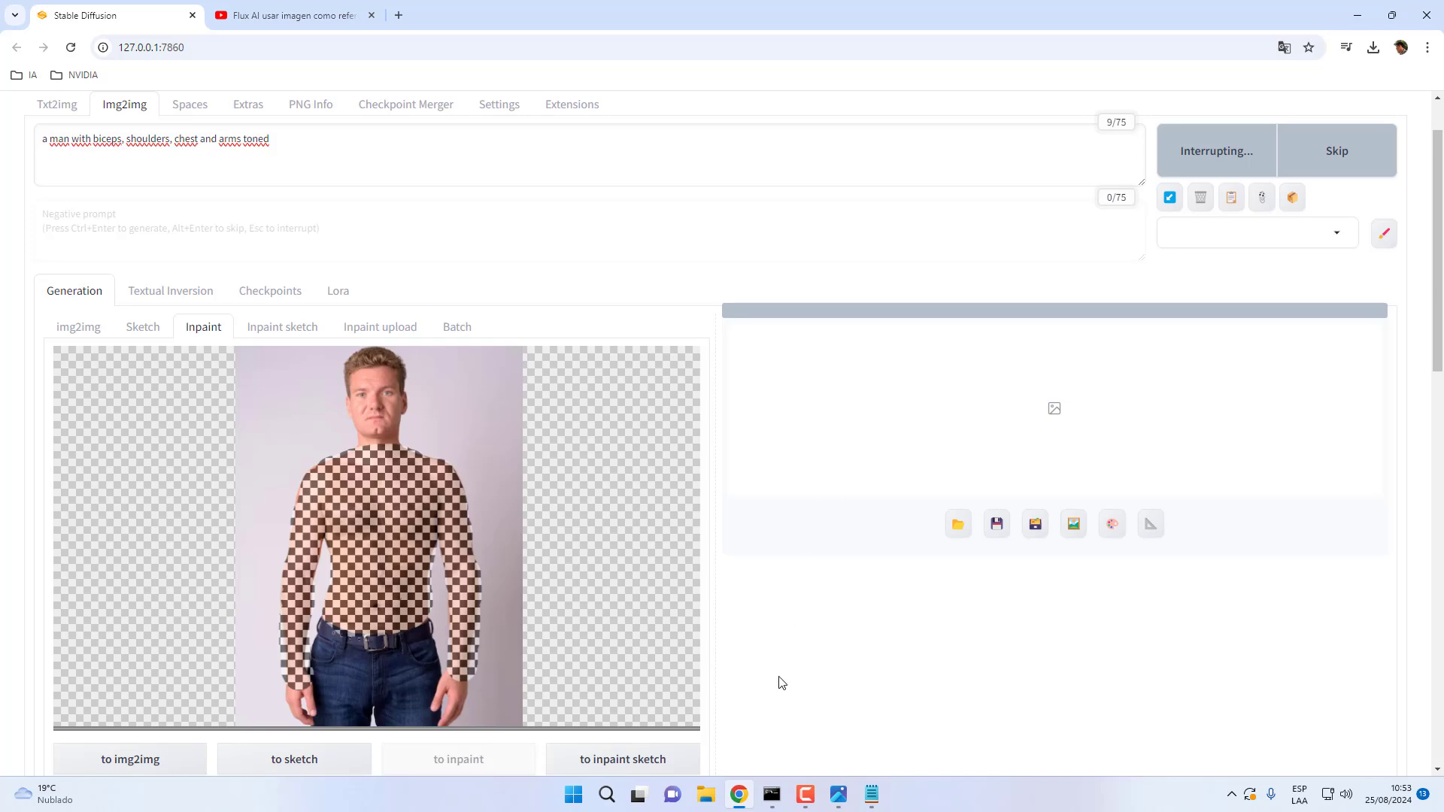
{"action": "left_click", "coordinate": [775, 794]}
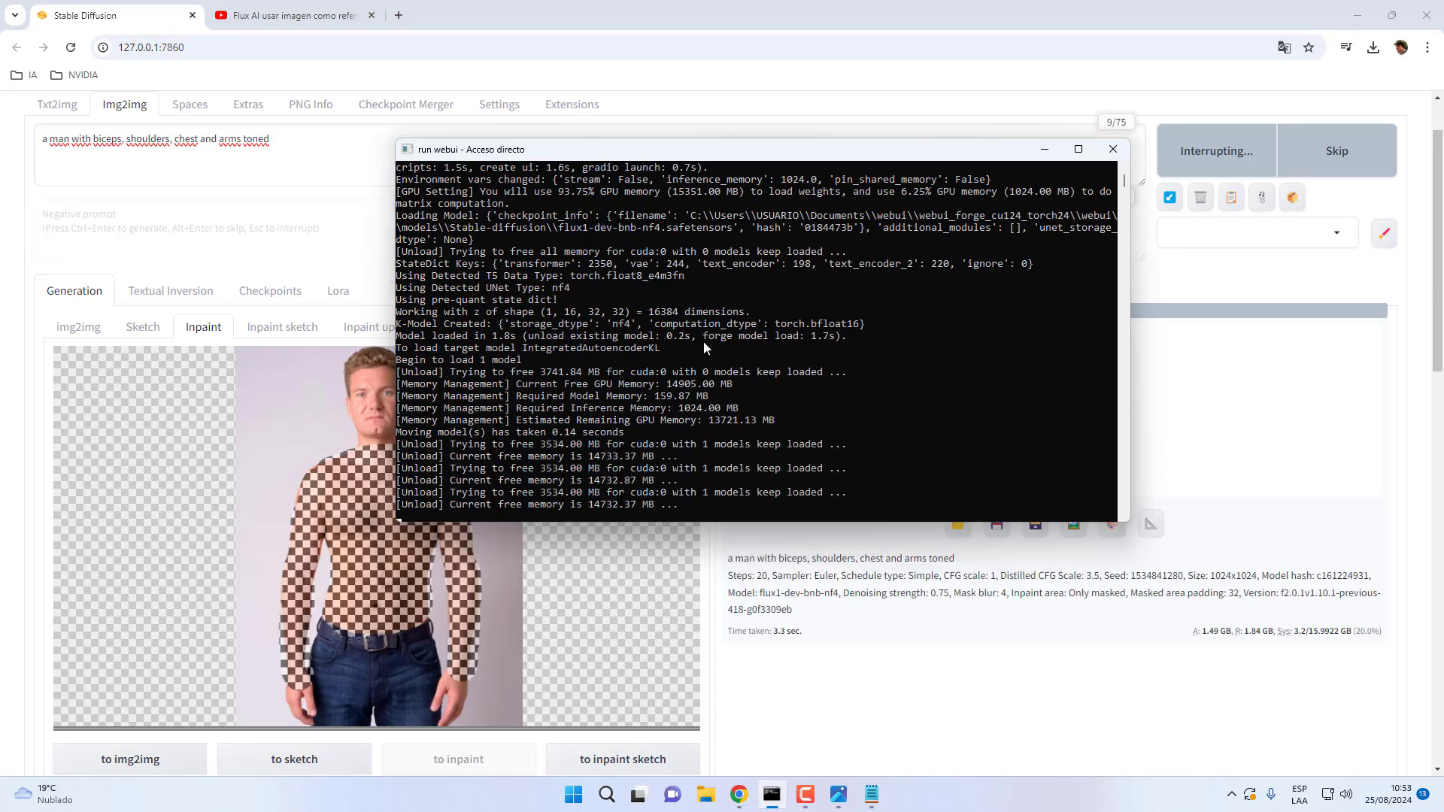
{"action": "scroll", "coordinate": [652, 410], "scroll_direction": "down", "scroll_amount": 1}
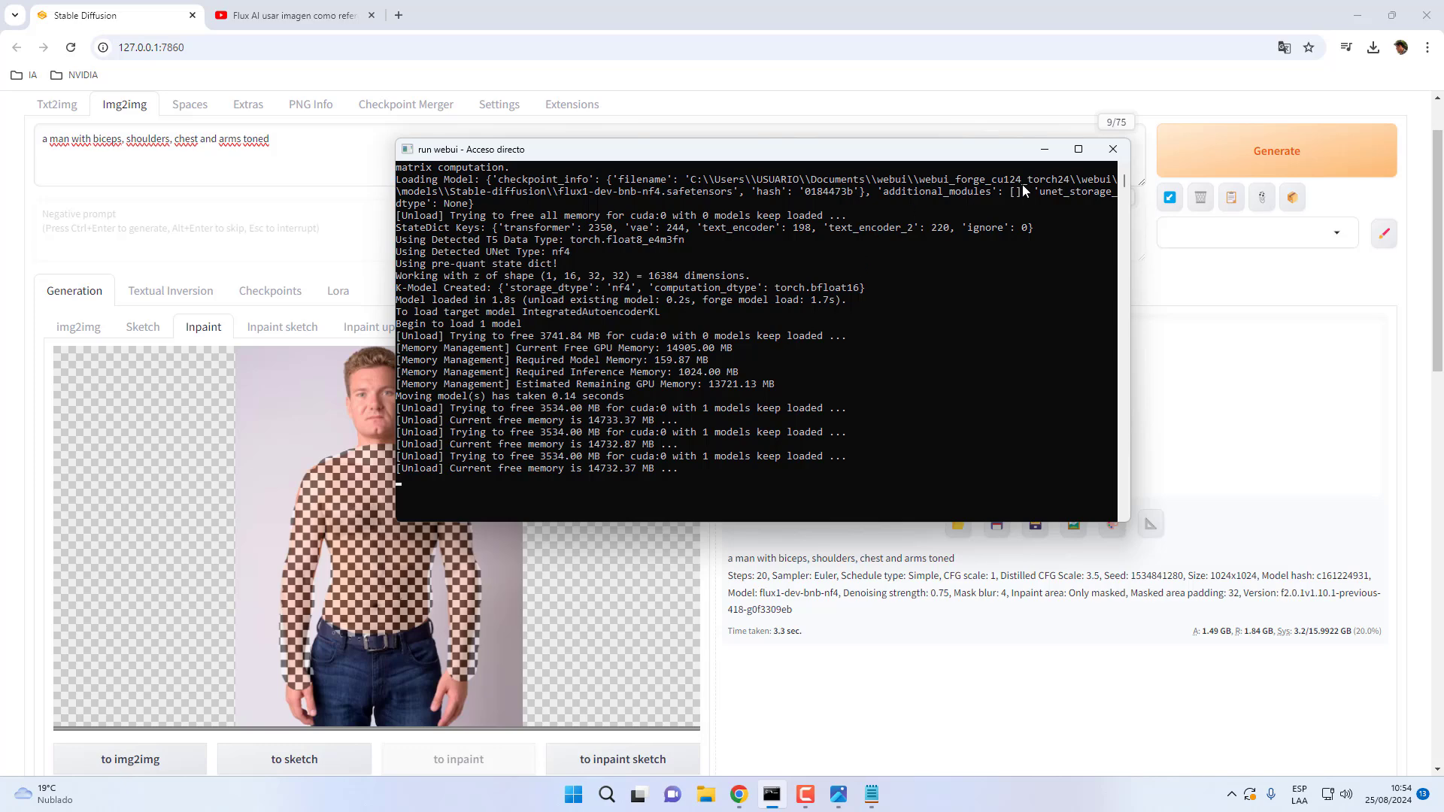
{"action": "left_click", "coordinate": [1045, 154]}
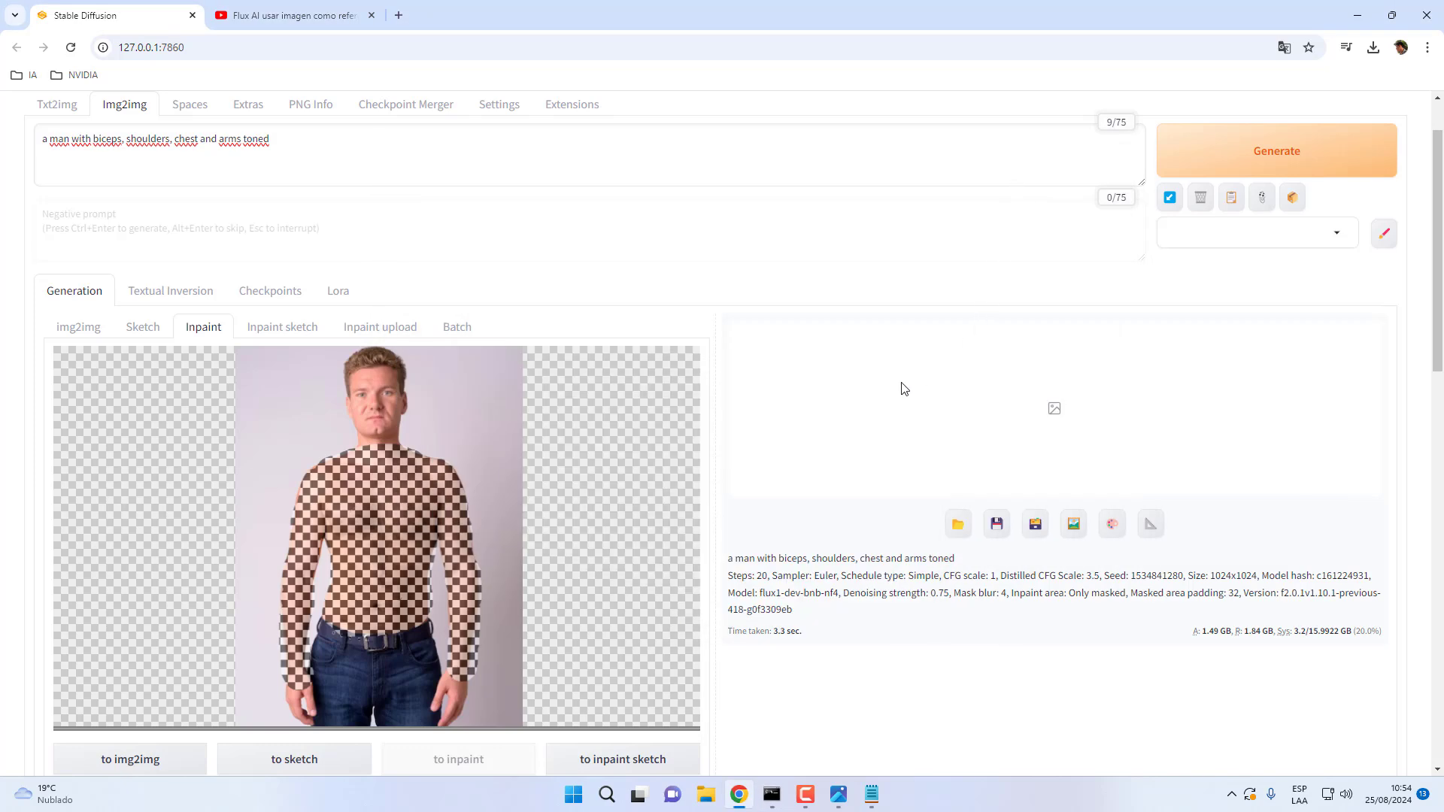
- Generate the batch of inpainted images and monitor its progress in the run webui console window
{"action": "left_click", "coordinate": [1212, 156]}
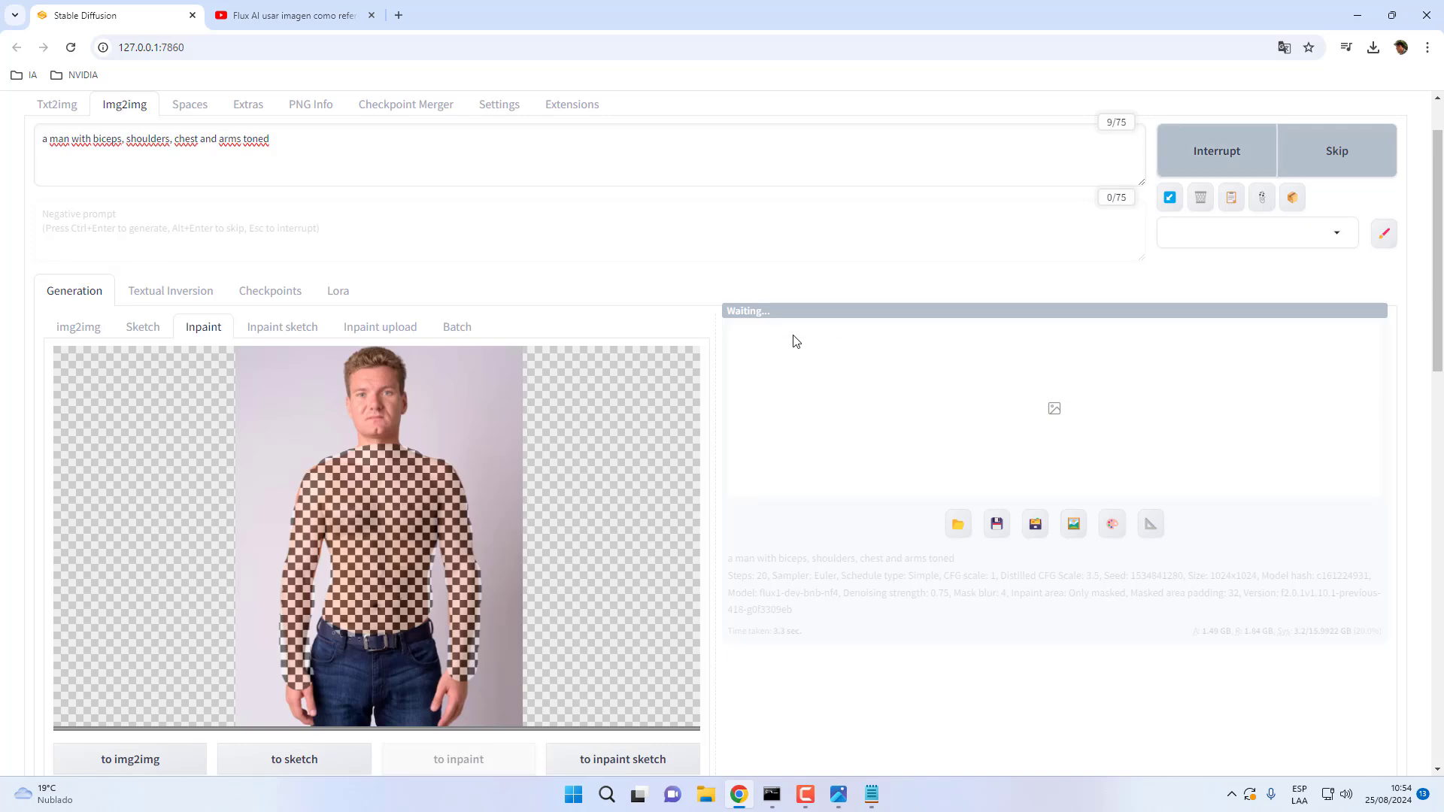
{"action": "left_click", "coordinate": [771, 795]}
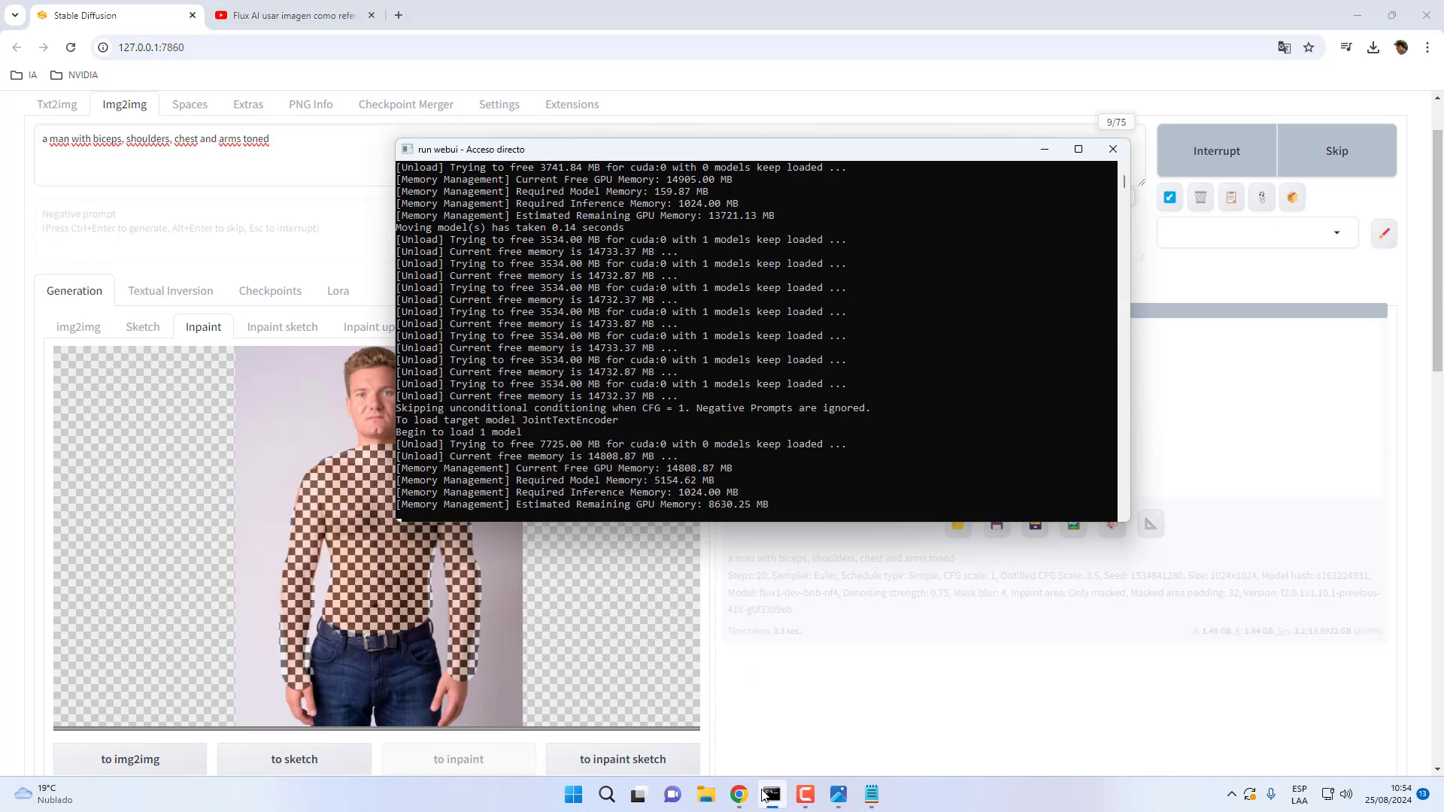
{"action": "left_click_drag", "start_coordinate": [819, 155], "coordinate": [753, 205]}
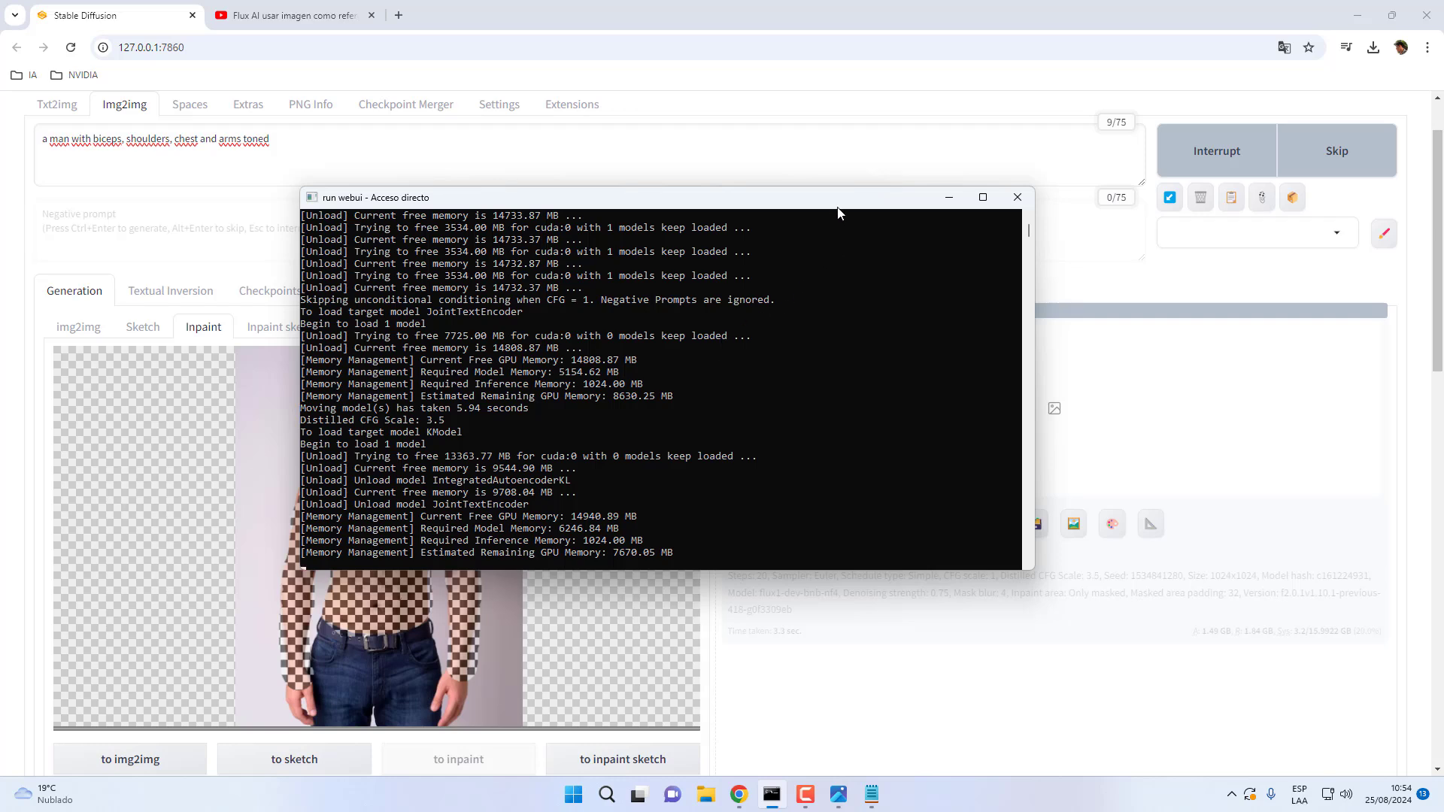
{"action": "left_click_drag", "start_coordinate": [837, 205], "coordinate": [831, 298]}
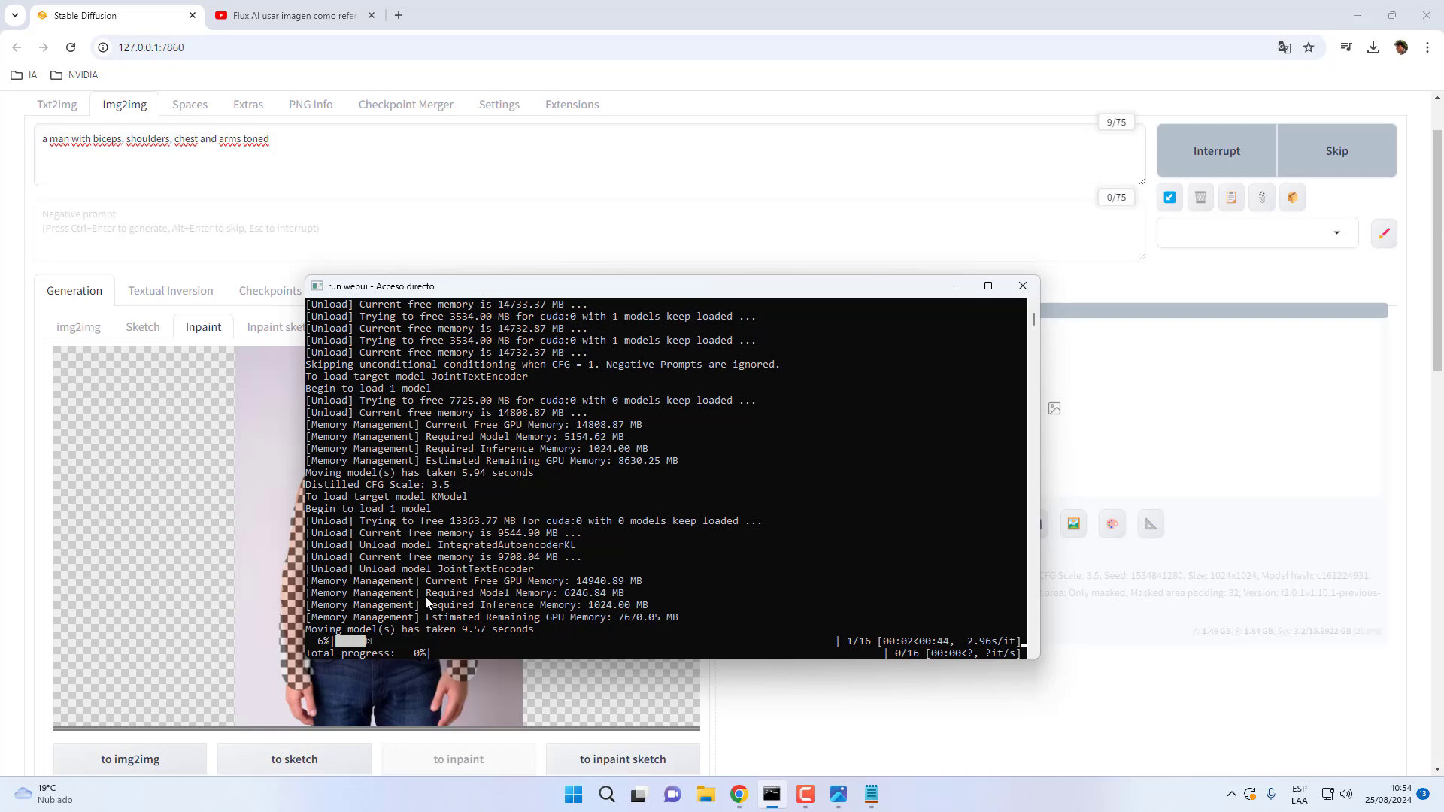
{"action": "scroll", "coordinate": [507, 595], "scroll_direction": "down", "scroll_amount": 2}
{"action": "left_click", "coordinate": [809, 782]}
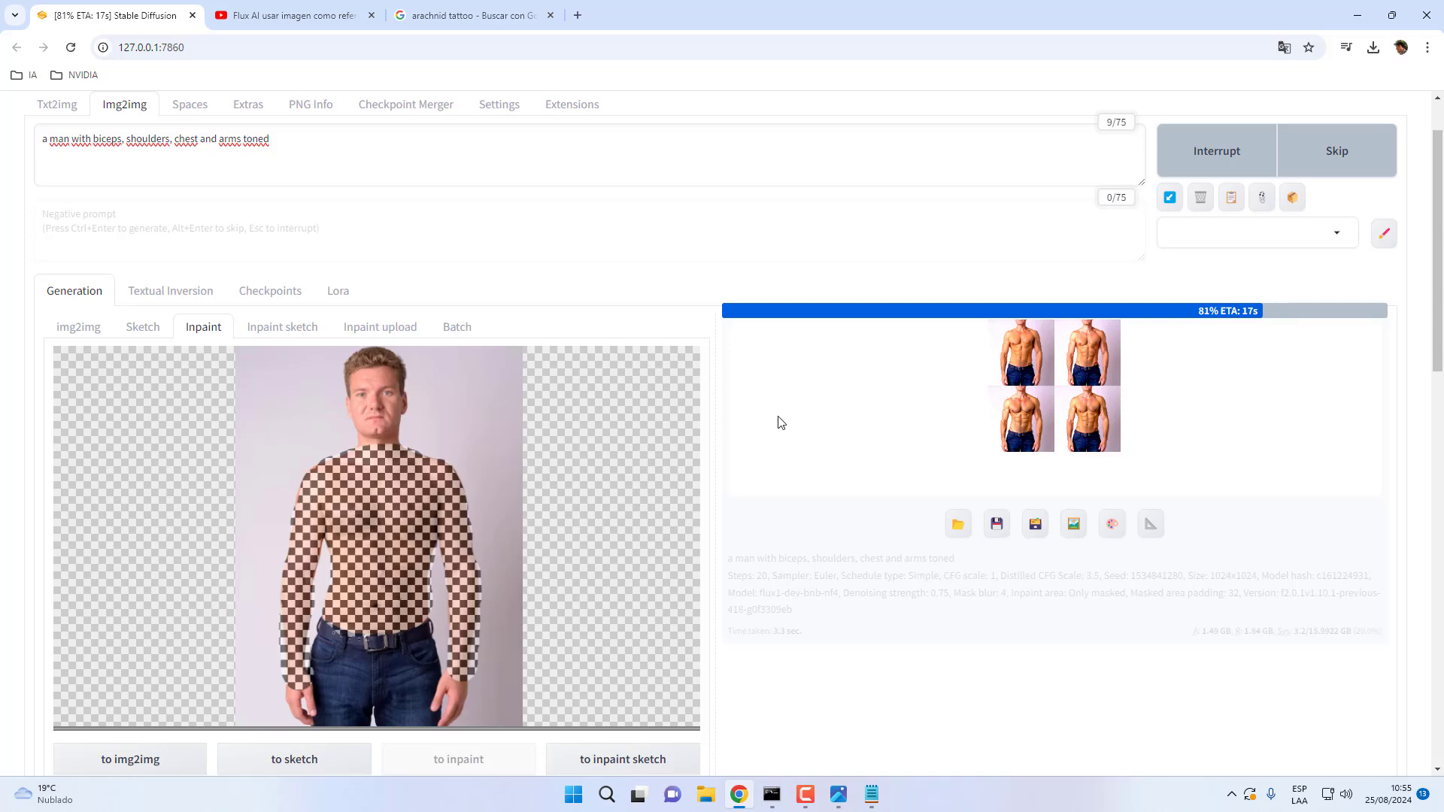
- Check the generation settings during the run and inspect the finished image grid enlarged
{"action": "scroll", "coordinate": [860, 400], "scroll_direction": "down", "scroll_amount": 12}
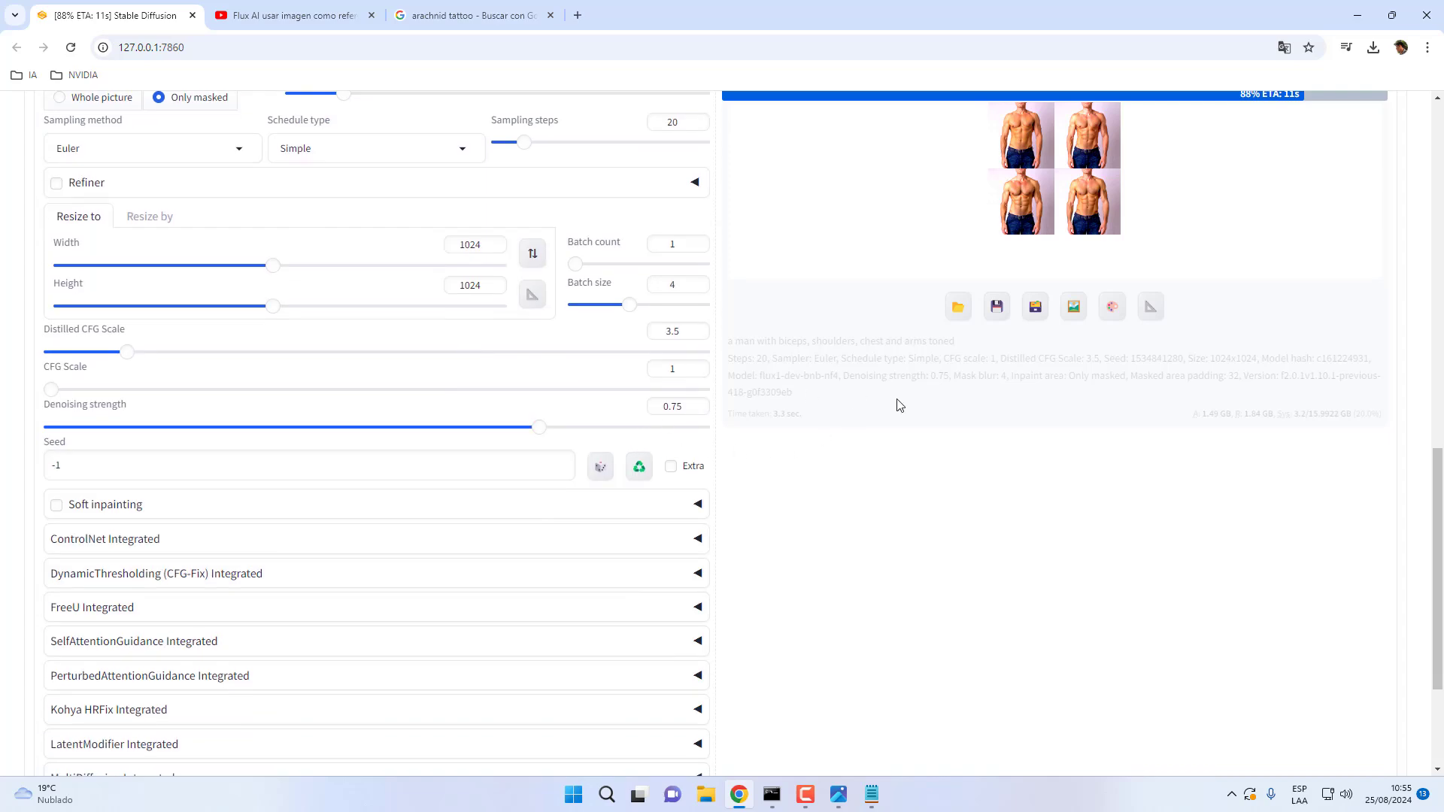
{"action": "scroll", "coordinate": [925, 421], "scroll_direction": "up", "scroll_amount": 12}
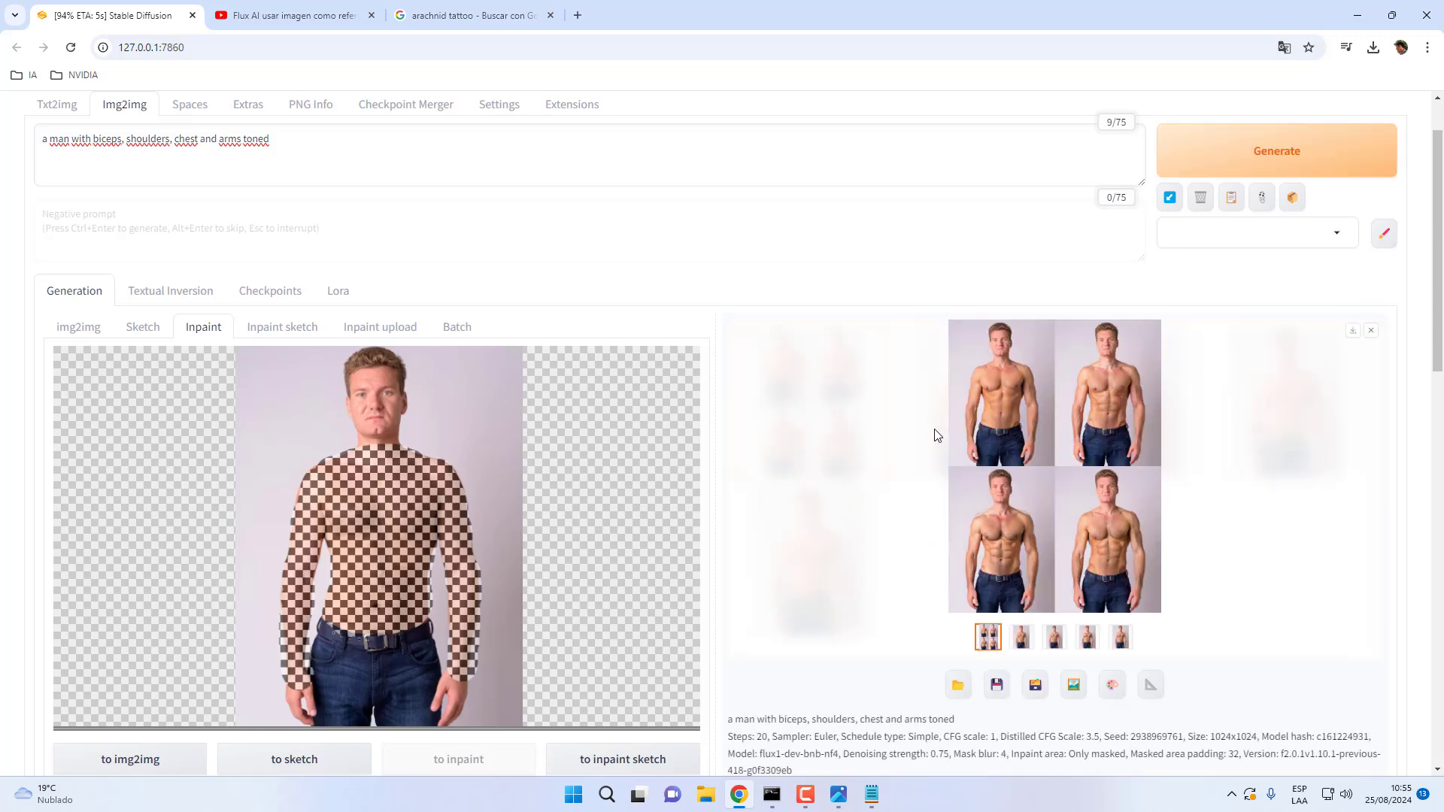
{"action": "left_click", "coordinate": [1053, 468]}
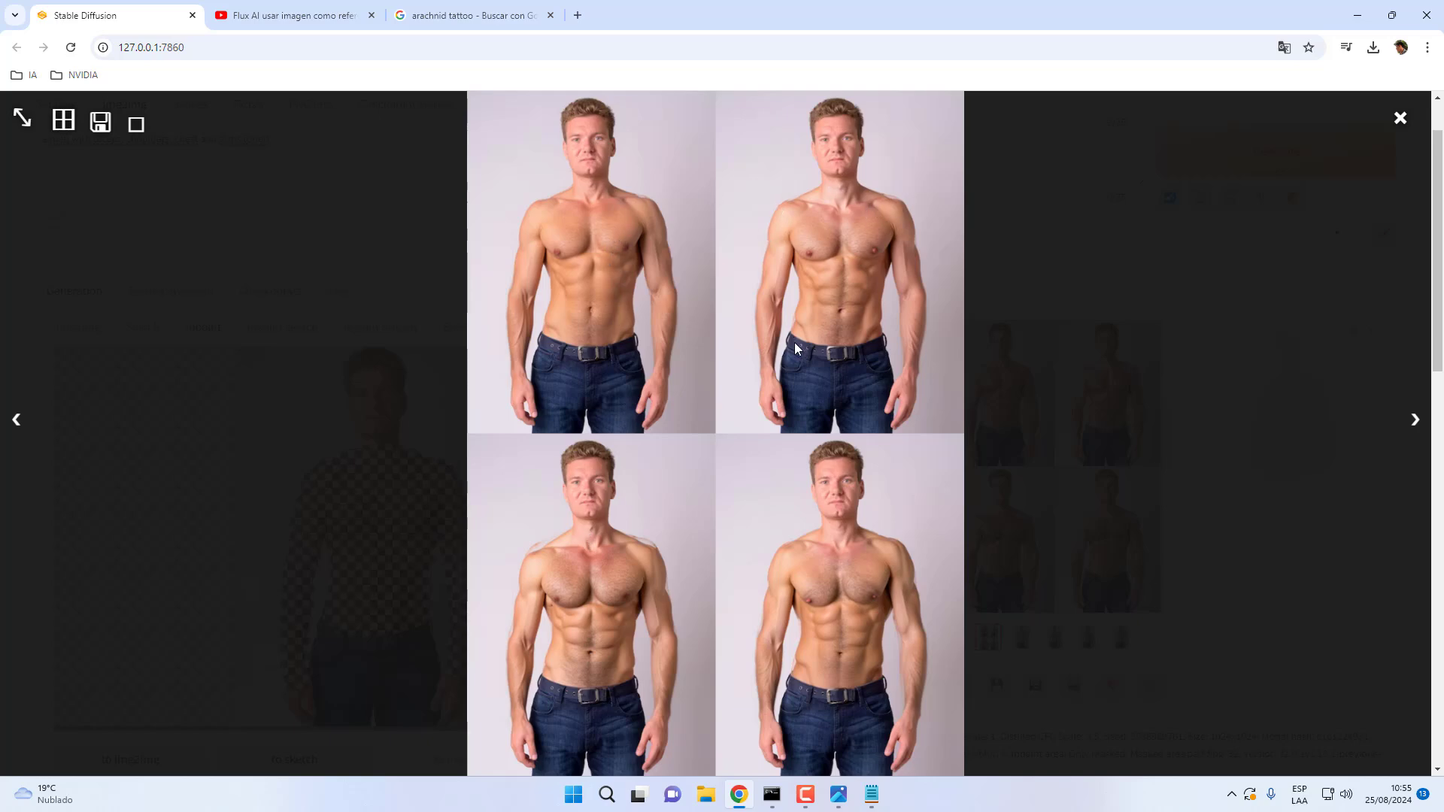
{"action": "left_click", "coordinate": [1401, 118]}
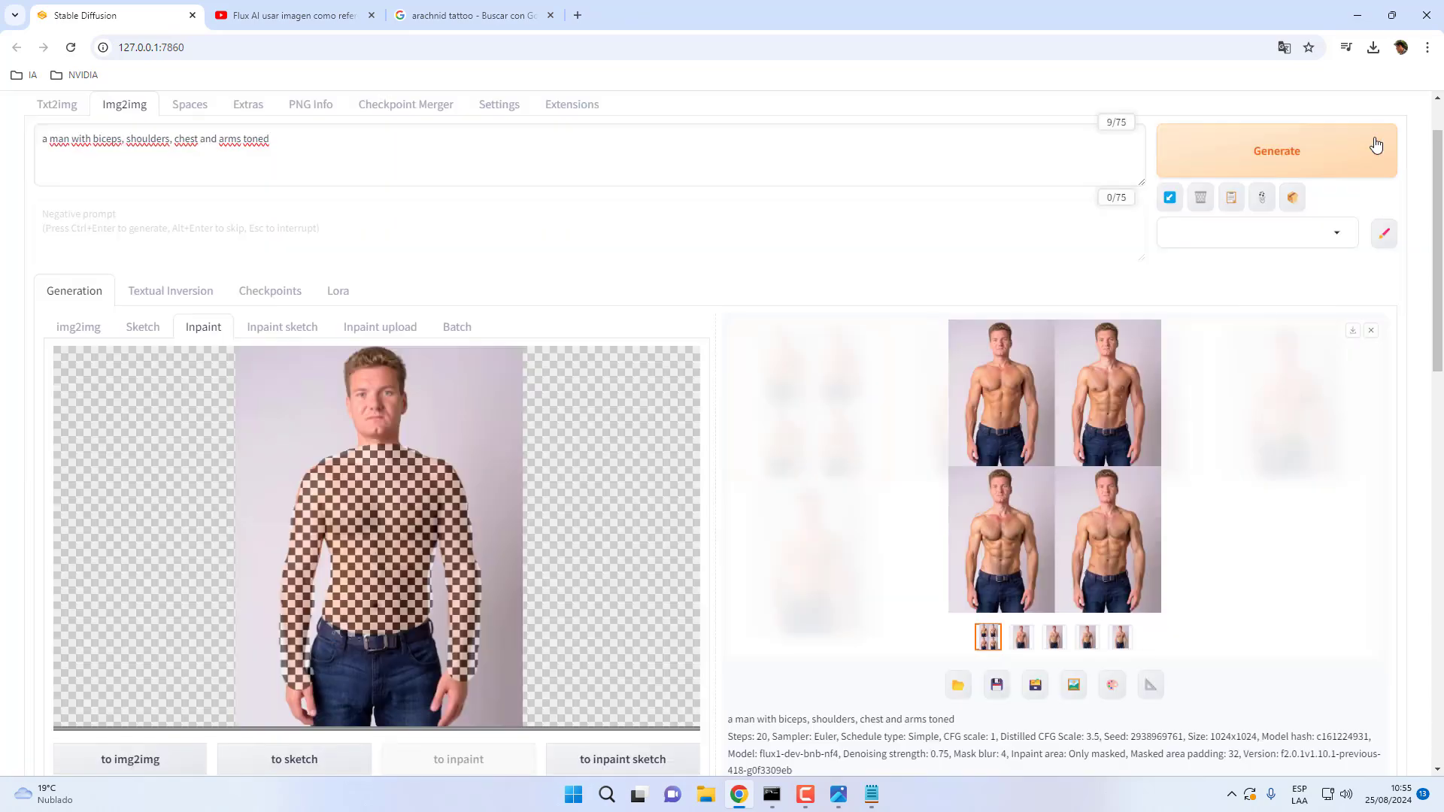
- Raise the denoising strength to 0.9 for the next inpaint run
{"action": "scroll", "coordinate": [1230, 380], "scroll_direction": "down", "scroll_amount": 5}
{"action": "scroll", "coordinate": [1232, 383], "scroll_direction": "down", "scroll_amount": 4}
{"action": "scroll", "coordinate": [725, 445], "scroll_direction": "up", "scroll_amount": 4}
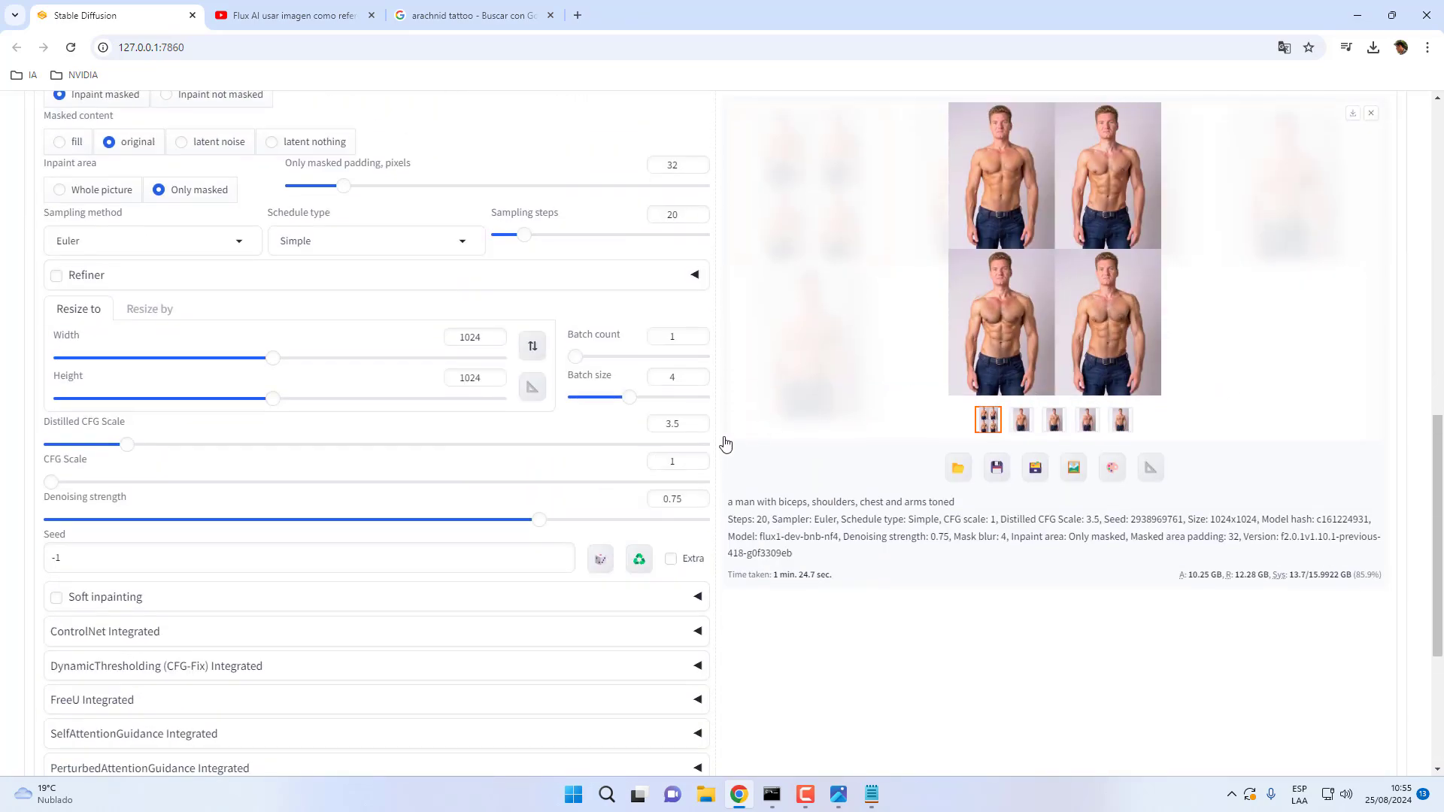
{"action": "left_click_drag", "start_coordinate": [542, 519], "coordinate": [644, 519]}
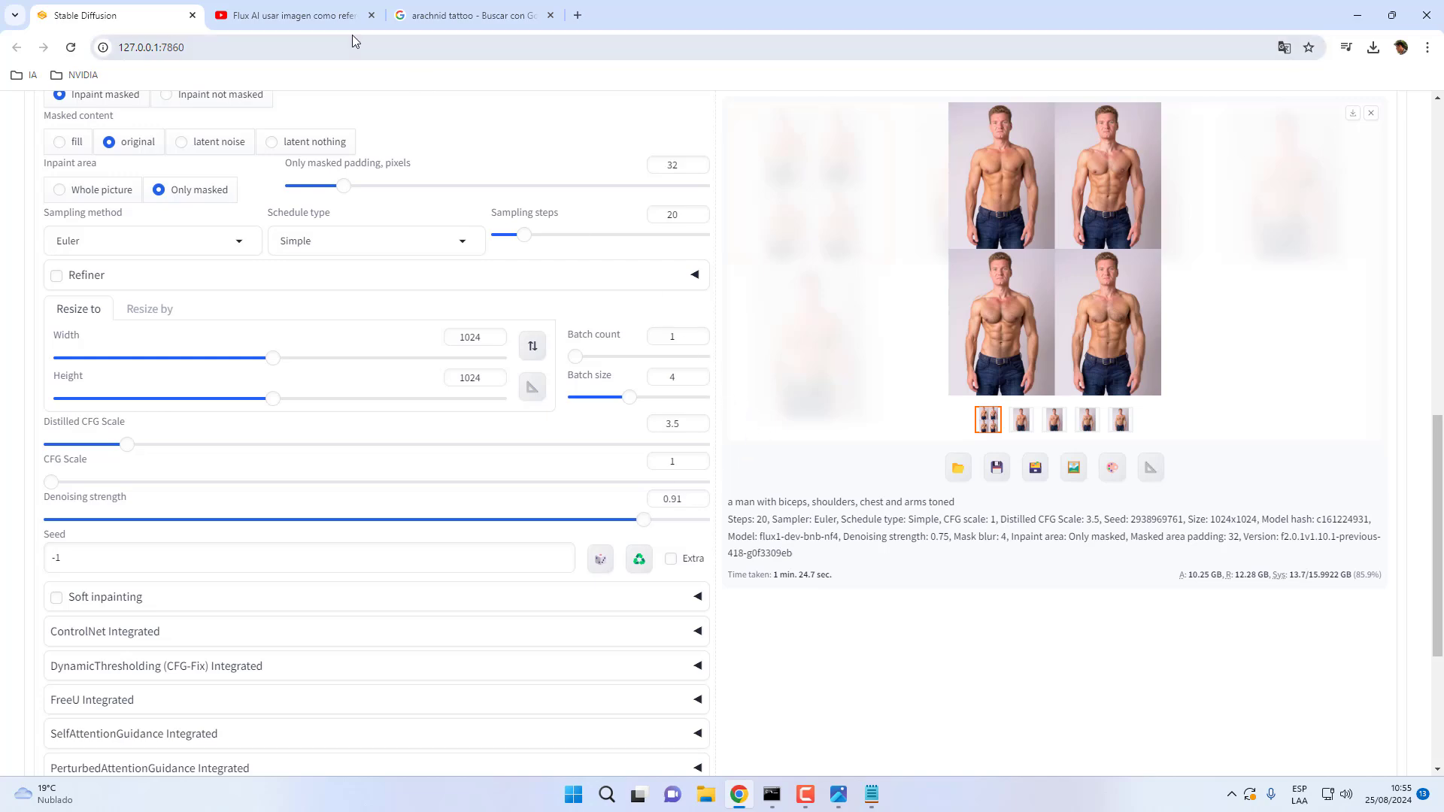
{"action": "left_click", "coordinate": [299, 17]}
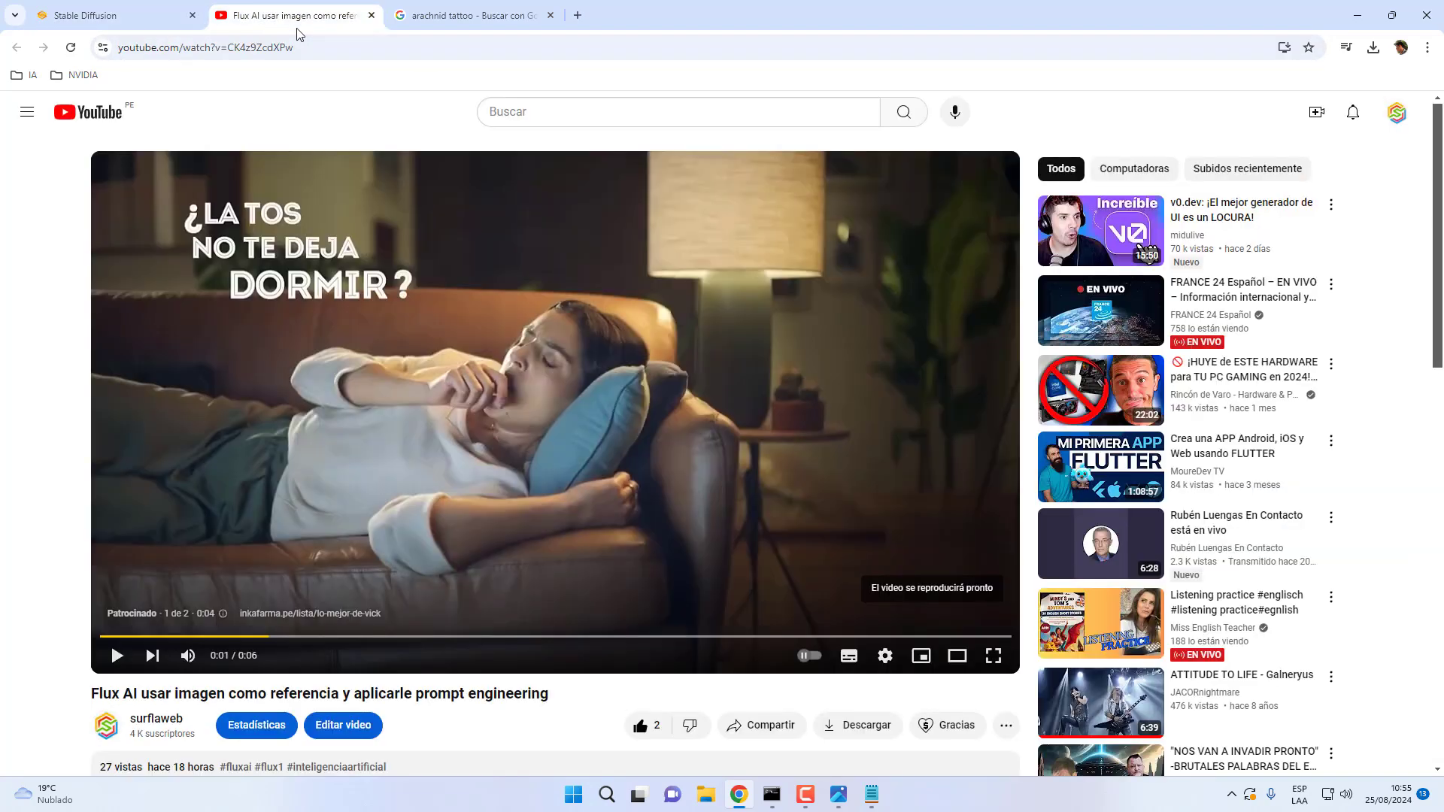
{"action": "left_click", "coordinate": [115, 16]}
{"action": "left_click", "coordinate": [698, 502]}
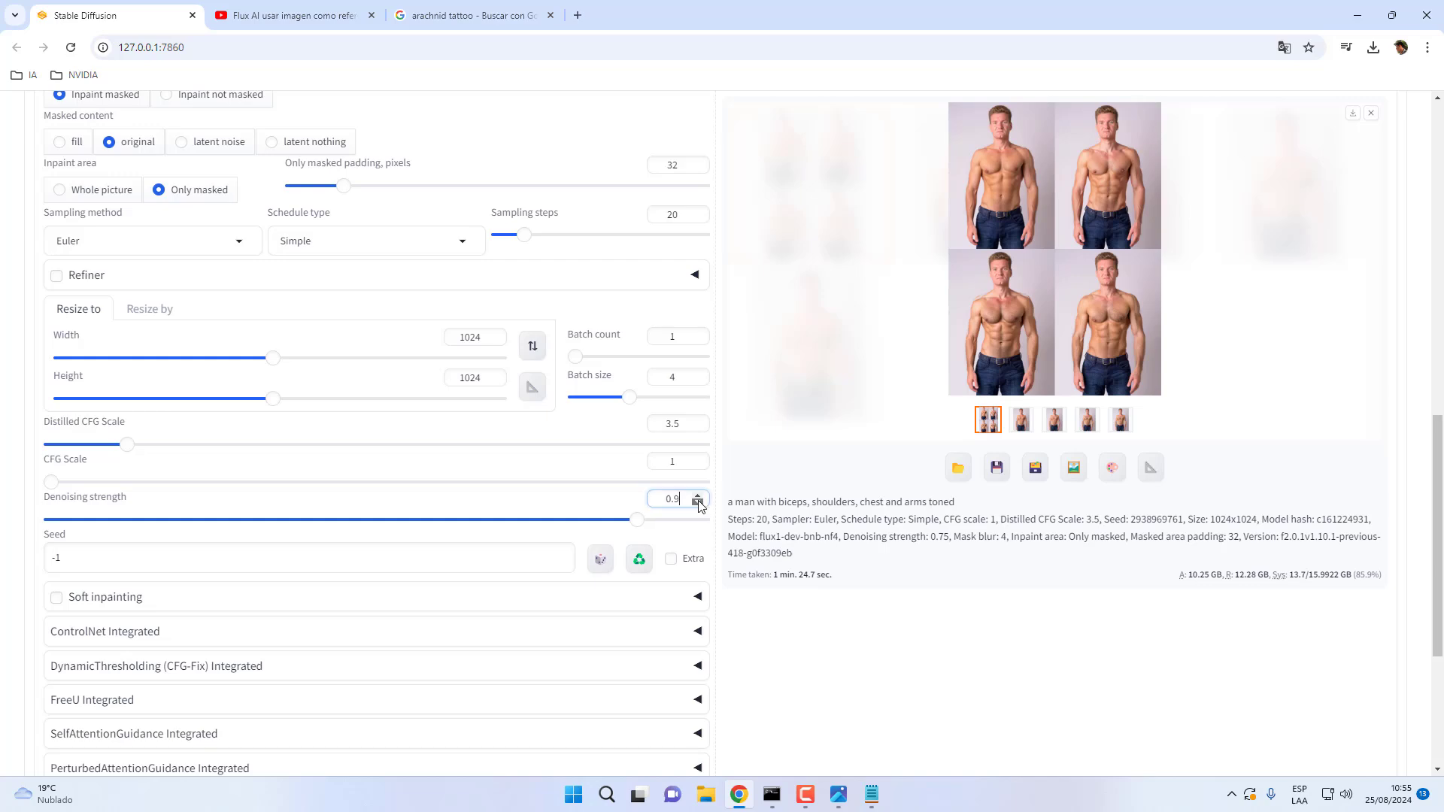
{"action": "scroll", "coordinate": [1047, 434], "scroll_direction": "up", "scroll_amount": 10}
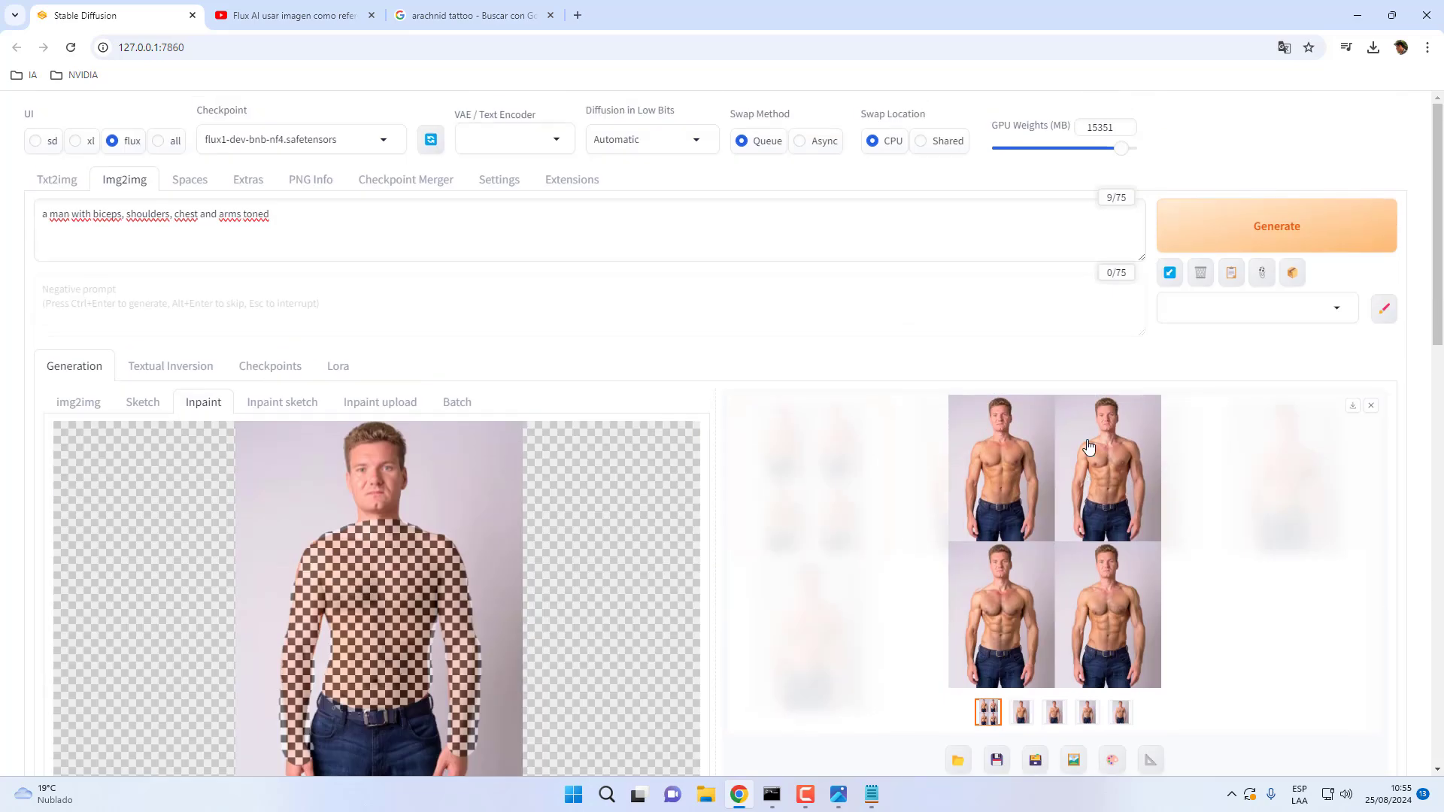
- Generate another batch with the new denoising strength and inspect the resulting grid enlarged
{"action": "left_click", "coordinate": [1213, 242]}
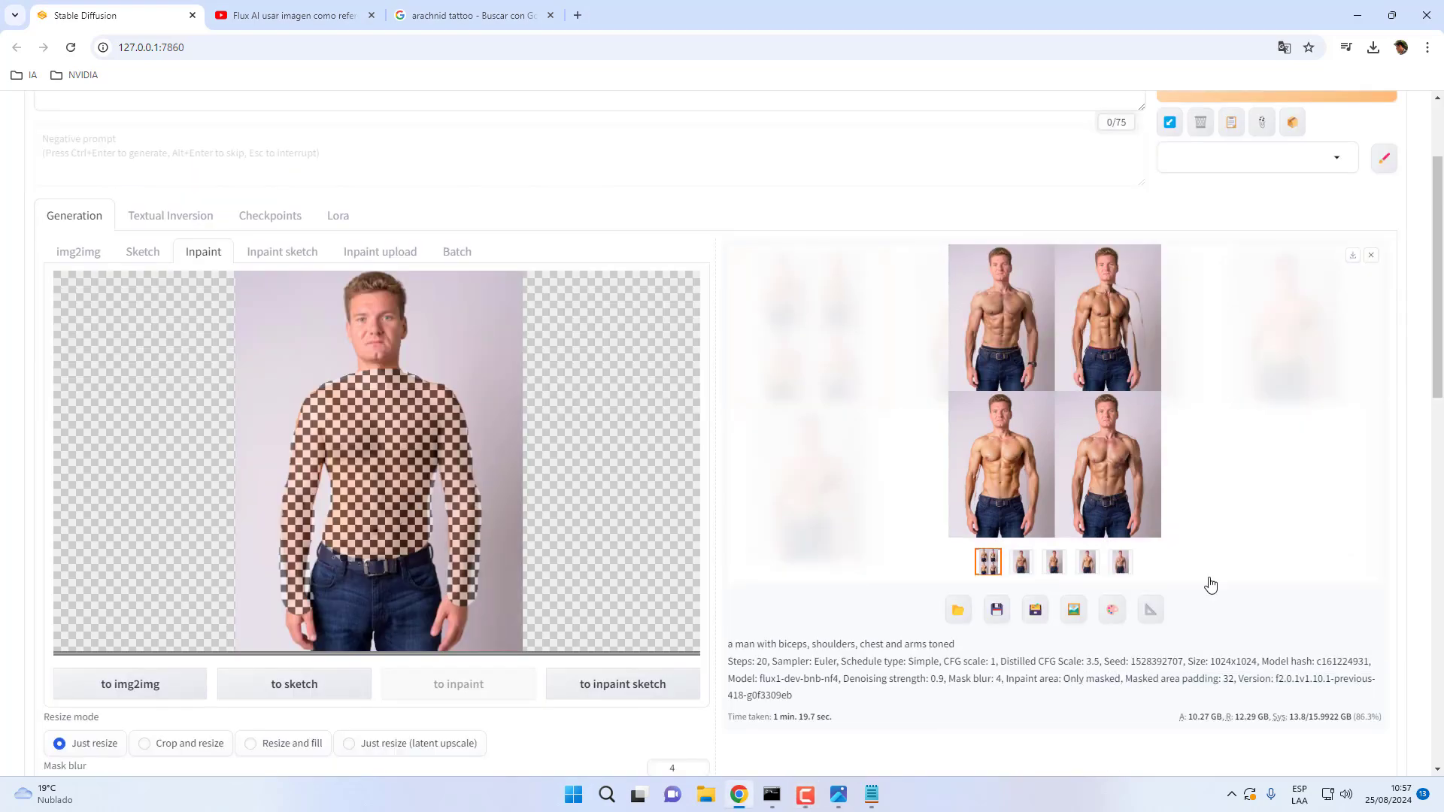
{"action": "left_click", "coordinate": [1119, 489]}
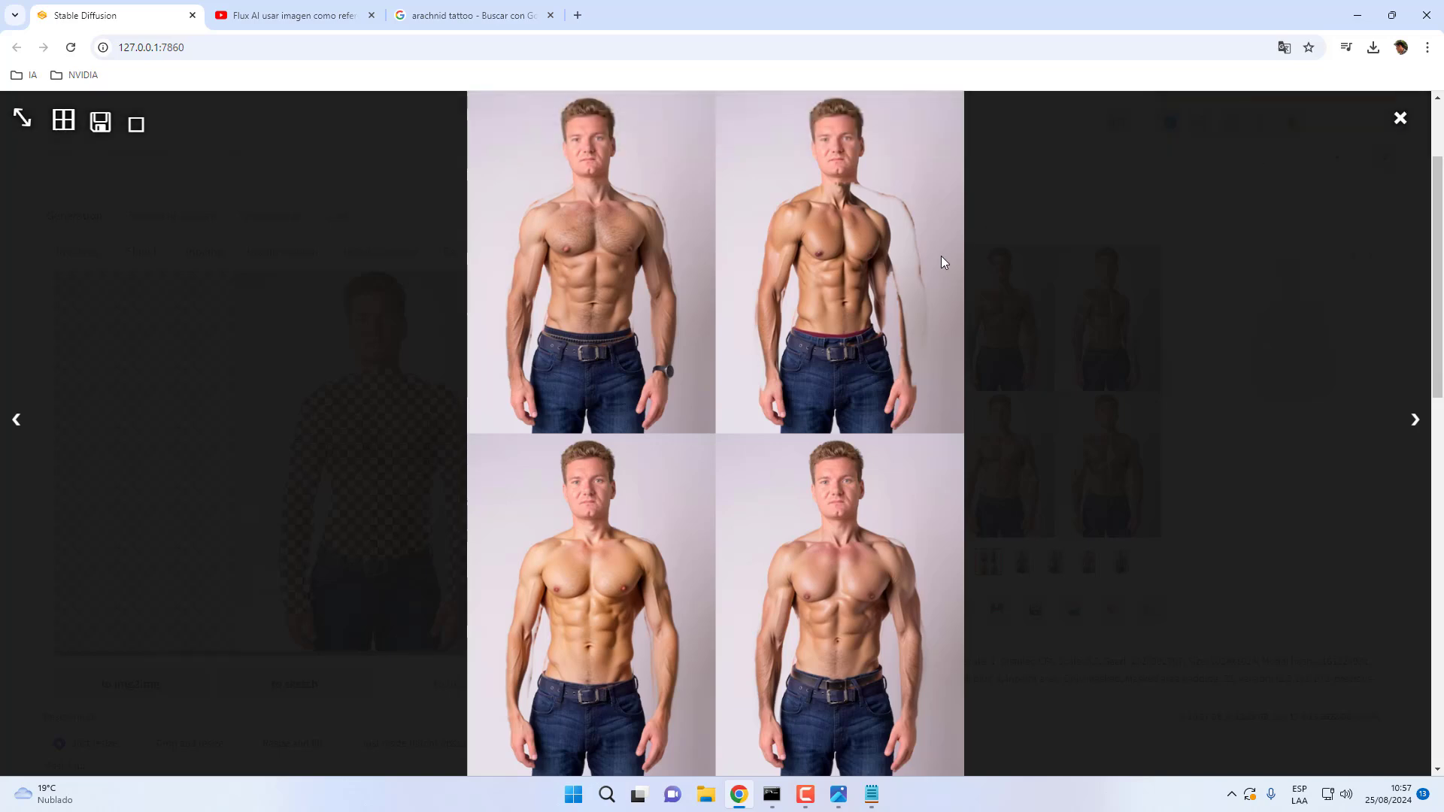
{"action": "left_click", "coordinate": [1393, 124]}
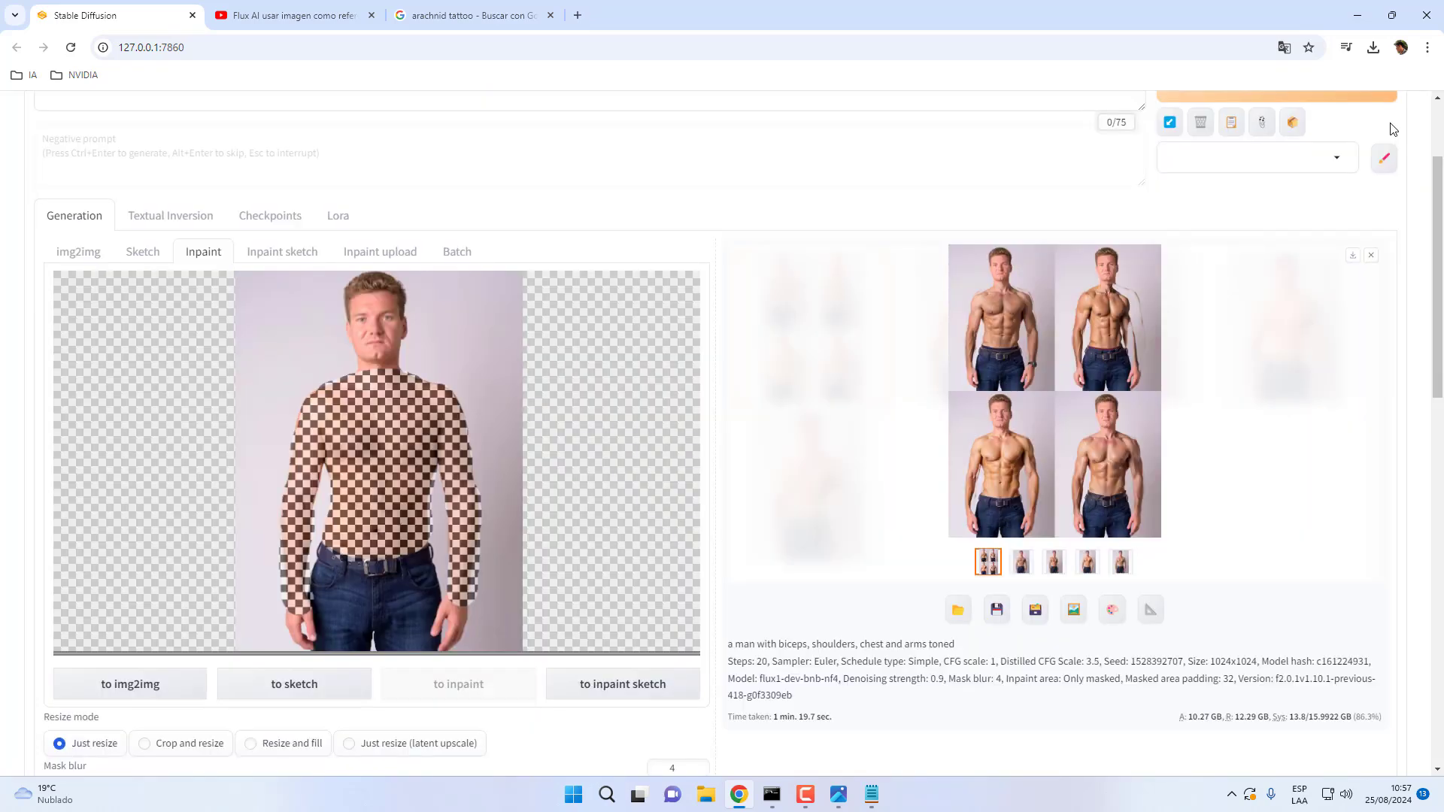
- Set the denoising strength back to 0.75
{"action": "scroll", "coordinate": [1412, 428], "scroll_direction": "down", "scroll_amount": 8}
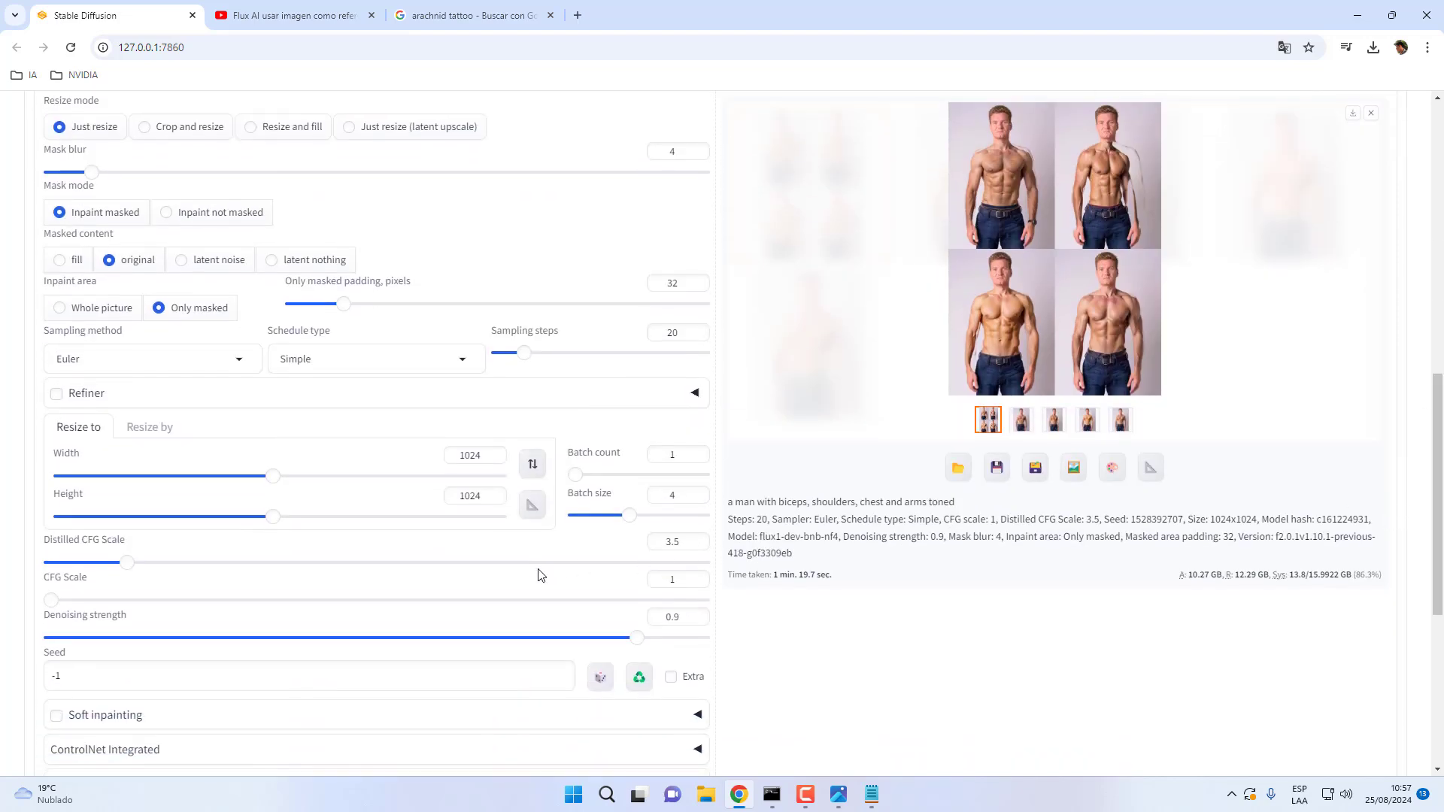
{"action": "left_click", "coordinate": [697, 621]}
{"action": "key", "text": "BackSpace"}
{"action": "key", "text": "BackSpace"}
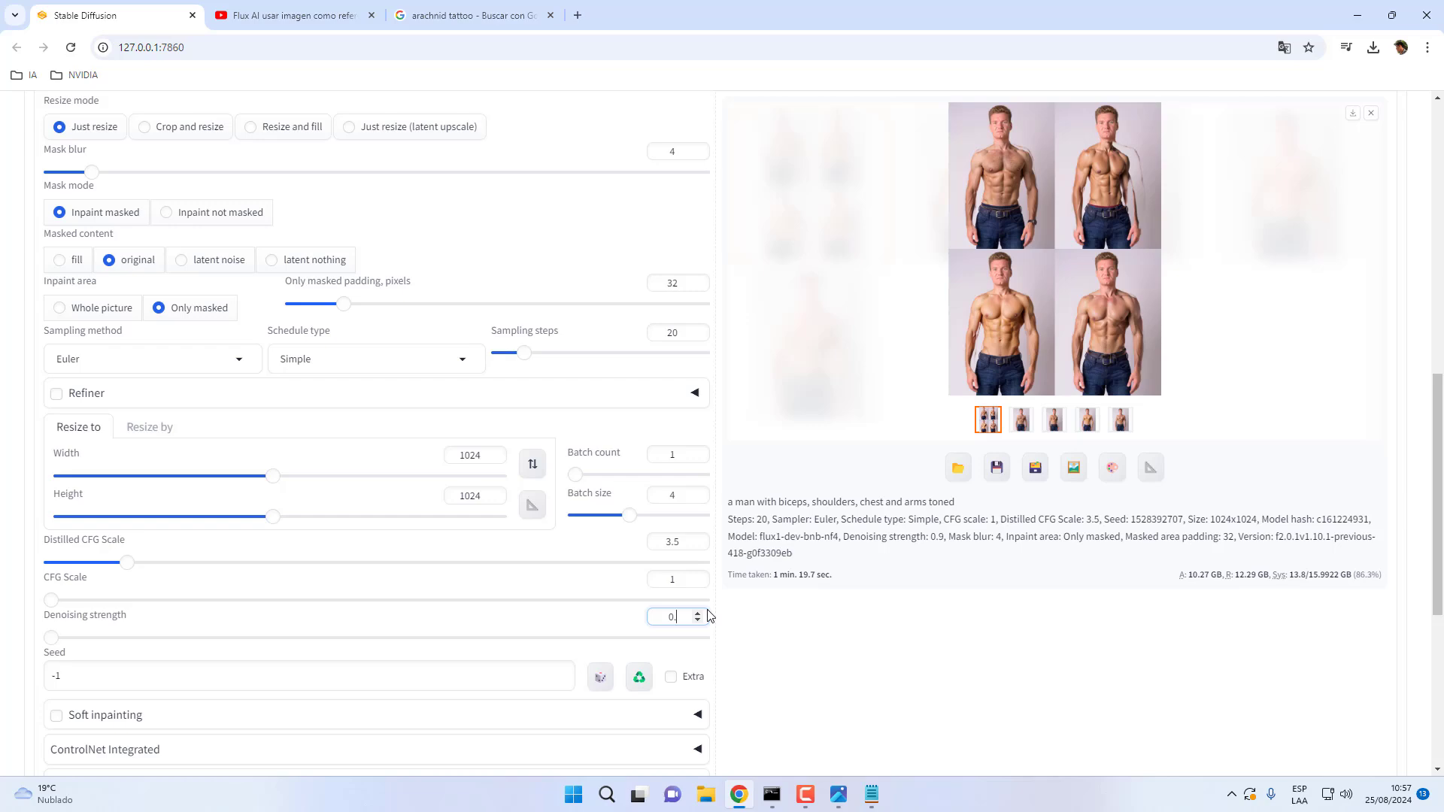
{"action": "type", "text": "75"}
- Remove the masked photo from the inpaint canvas and load the image mesi from the Imágenes folder
{"action": "scroll", "coordinate": [809, 594], "scroll_direction": "up", "scroll_amount": 10}
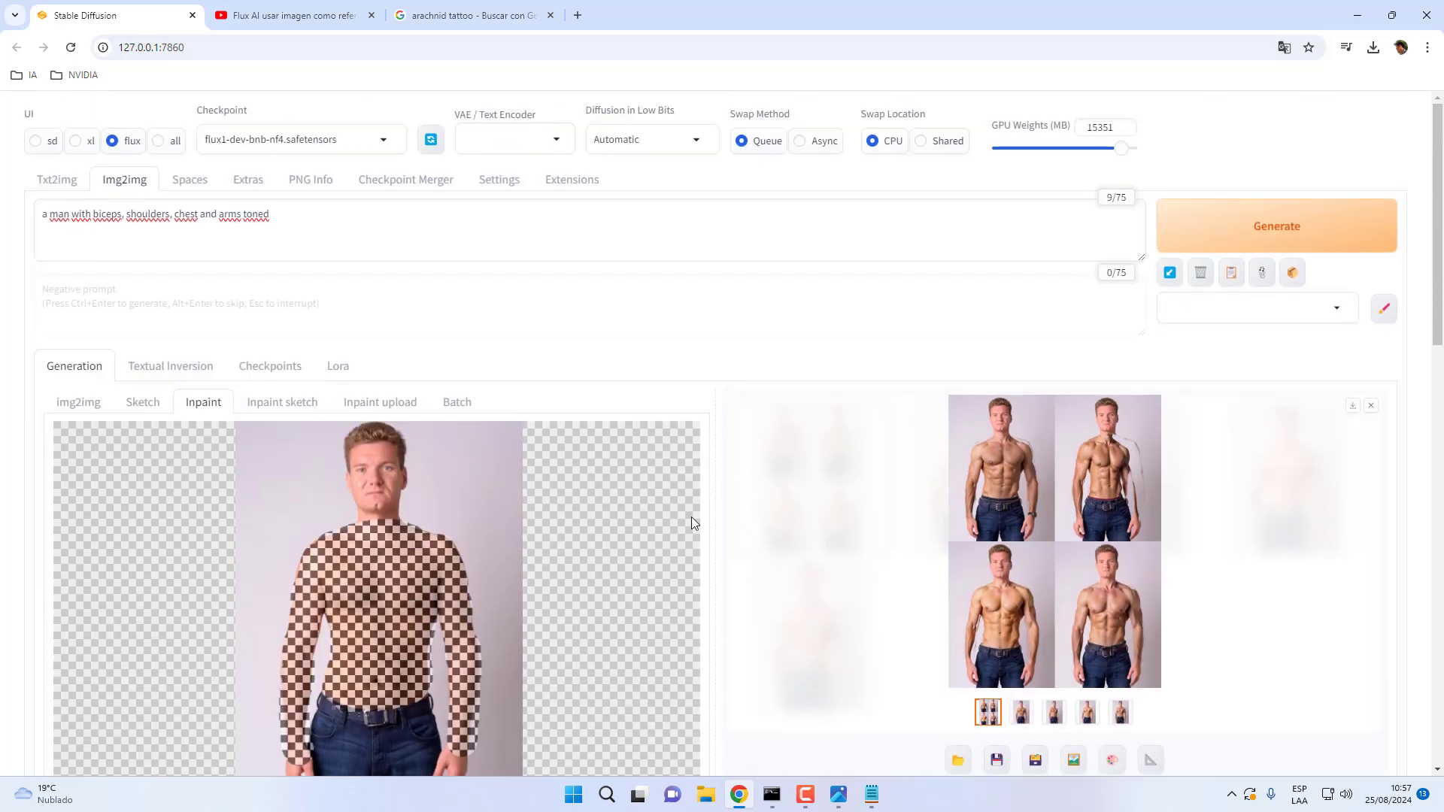
{"action": "mouse_move", "coordinate": [625, 508]}
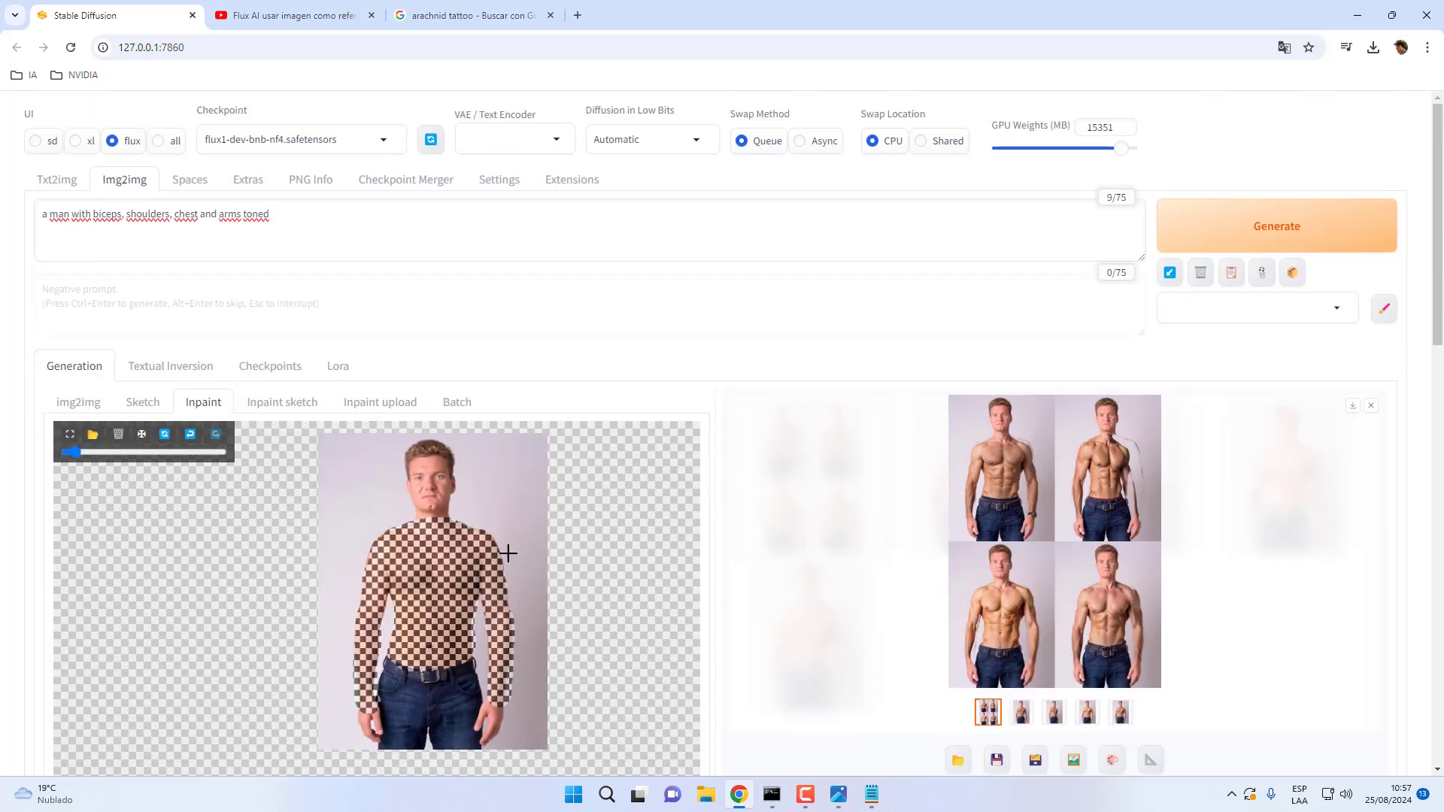
{"action": "left_click", "coordinate": [118, 434]}
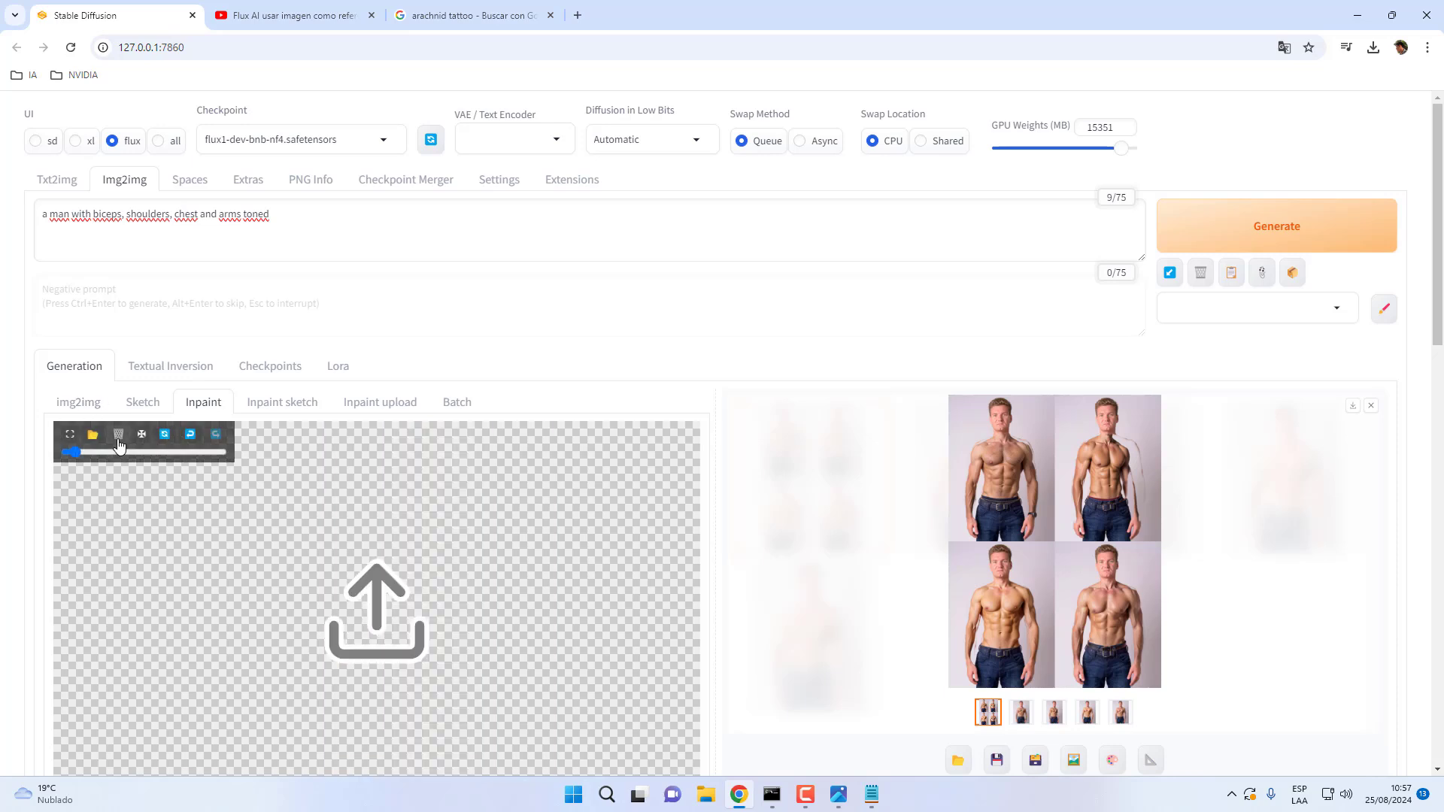
{"action": "scroll", "coordinate": [445, 448], "scroll_direction": "down", "scroll_amount": 2}
{"action": "left_click", "coordinate": [406, 451]}
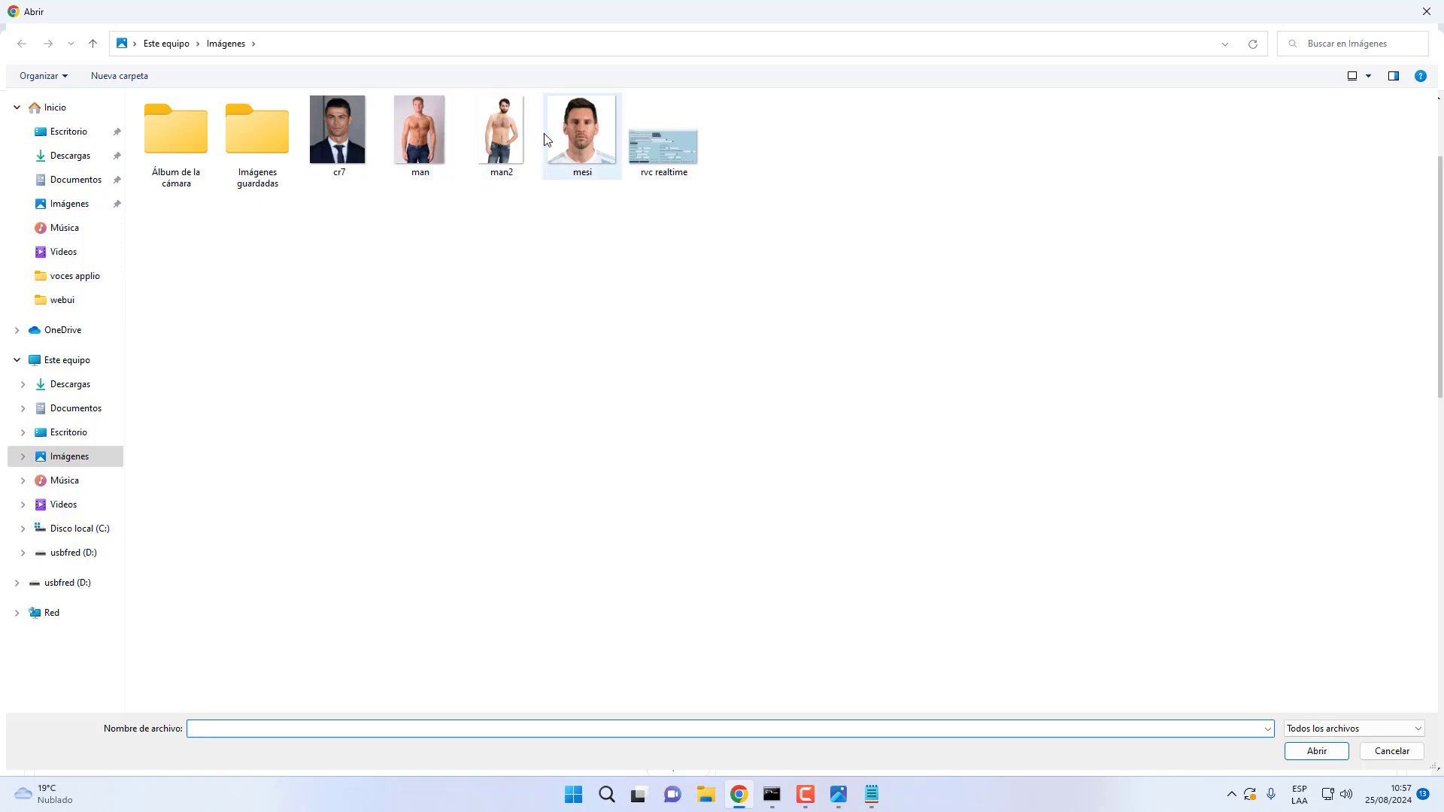
{"action": "double_click", "coordinate": [546, 140]}
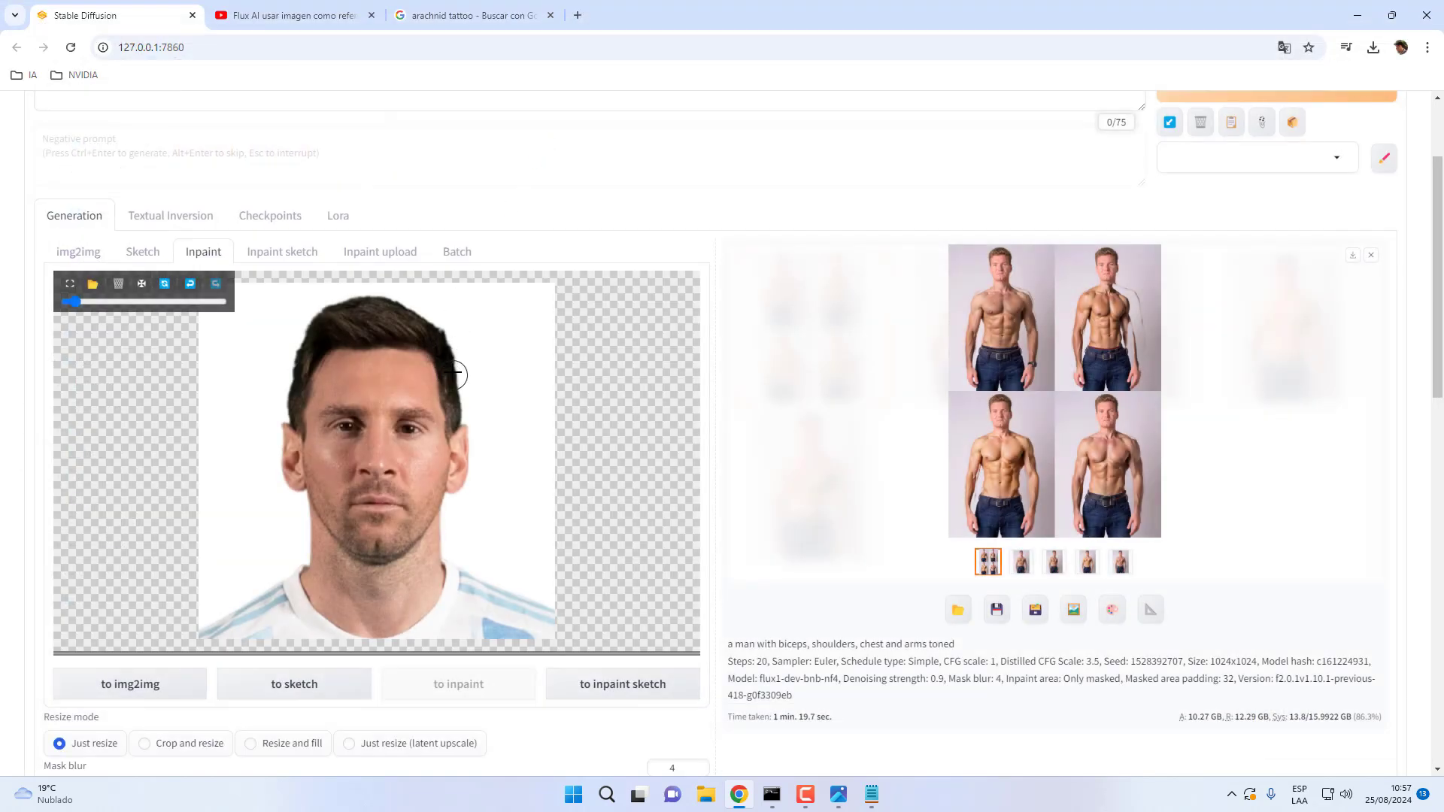
{"action": "scroll", "coordinate": [449, 379], "scroll_direction": "up", "scroll_amount": 2}
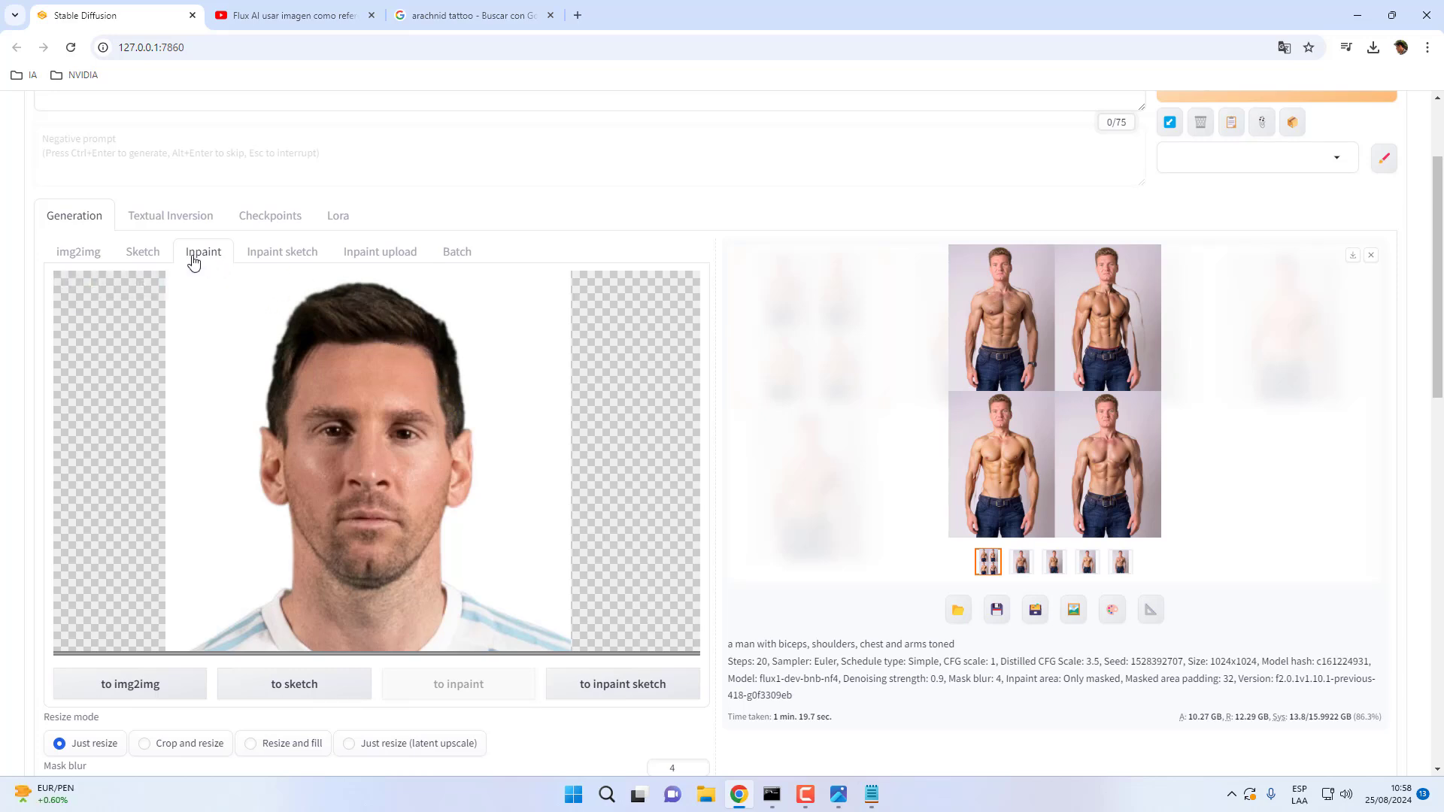
{"action": "left_click", "coordinate": [808, 797]}
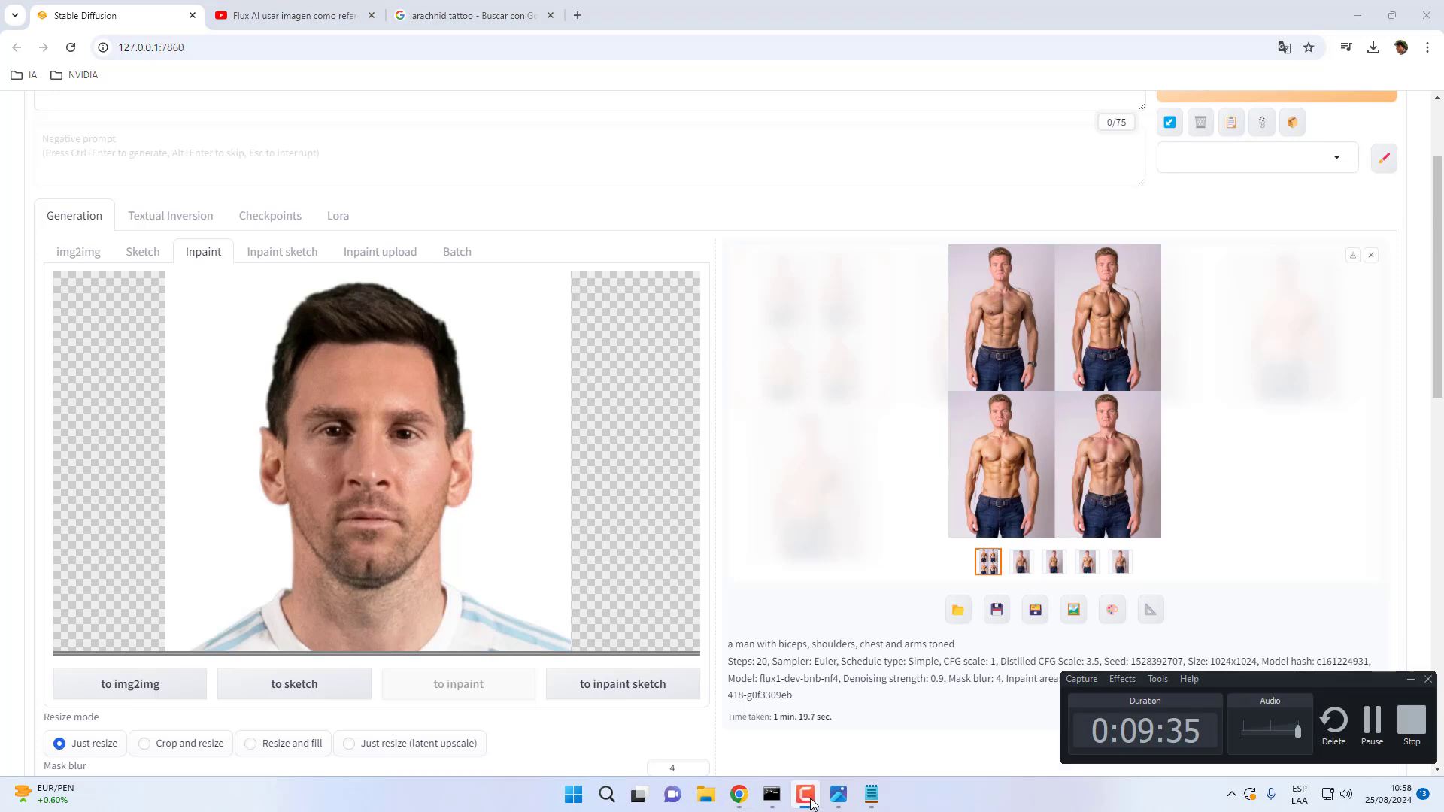
{"action": "left_click", "coordinate": [808, 797]}
- Paint an inpaint mask over the man's hair, from both sides above the ears across the top to the hairline
{"action": "mouse_move", "coordinate": [143, 286]}
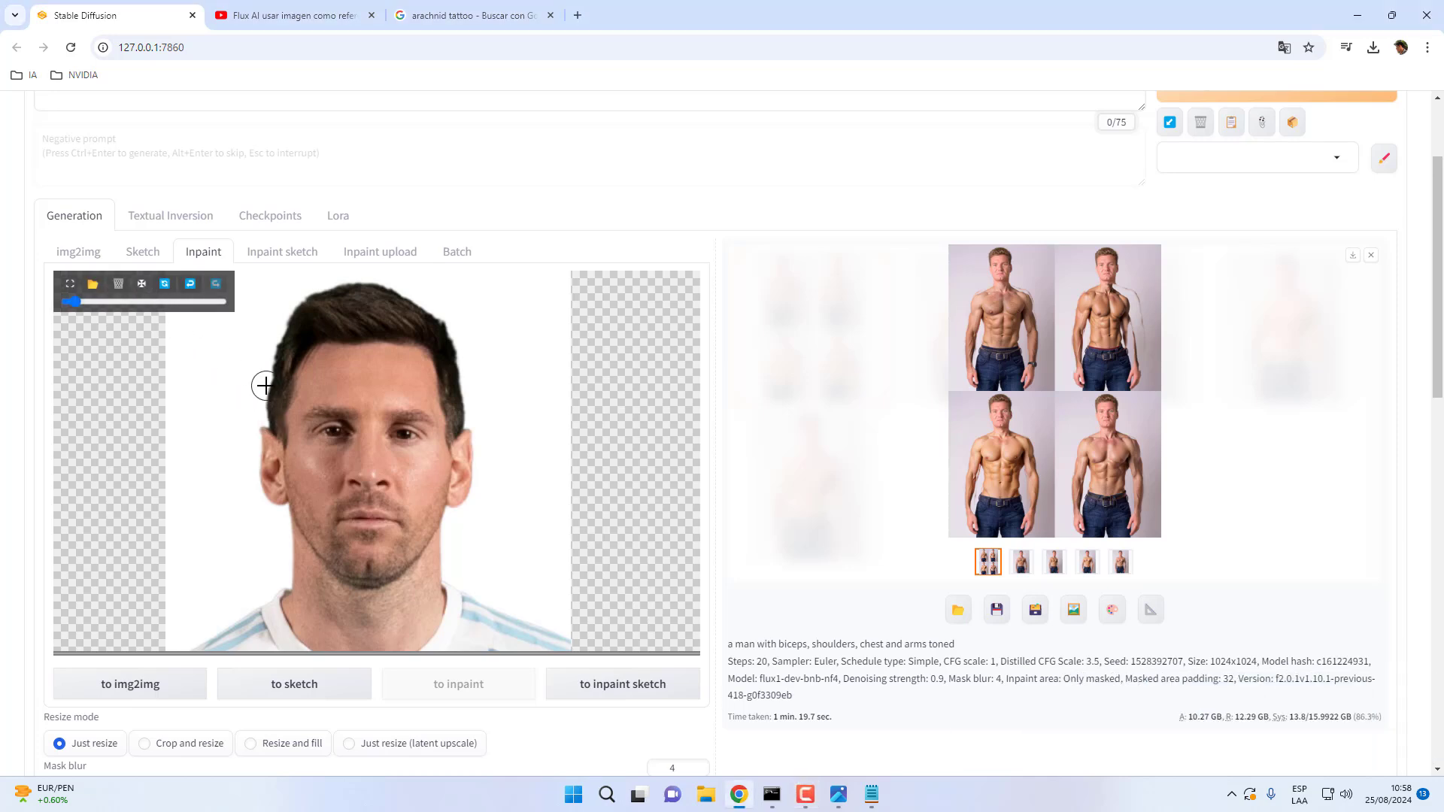
{"action": "mouse_move", "coordinate": [273, 412]}
{"action": "left_mouse_down"}
{"action": "mouse_move", "coordinate": [280, 432]}
{"action": "mouse_move", "coordinate": [298, 325]}
{"action": "mouse_move", "coordinate": [379, 296]}
{"action": "mouse_move", "coordinate": [435, 338]}
{"action": "mouse_move", "coordinate": [452, 425]}
{"action": "left_mouse_up"}
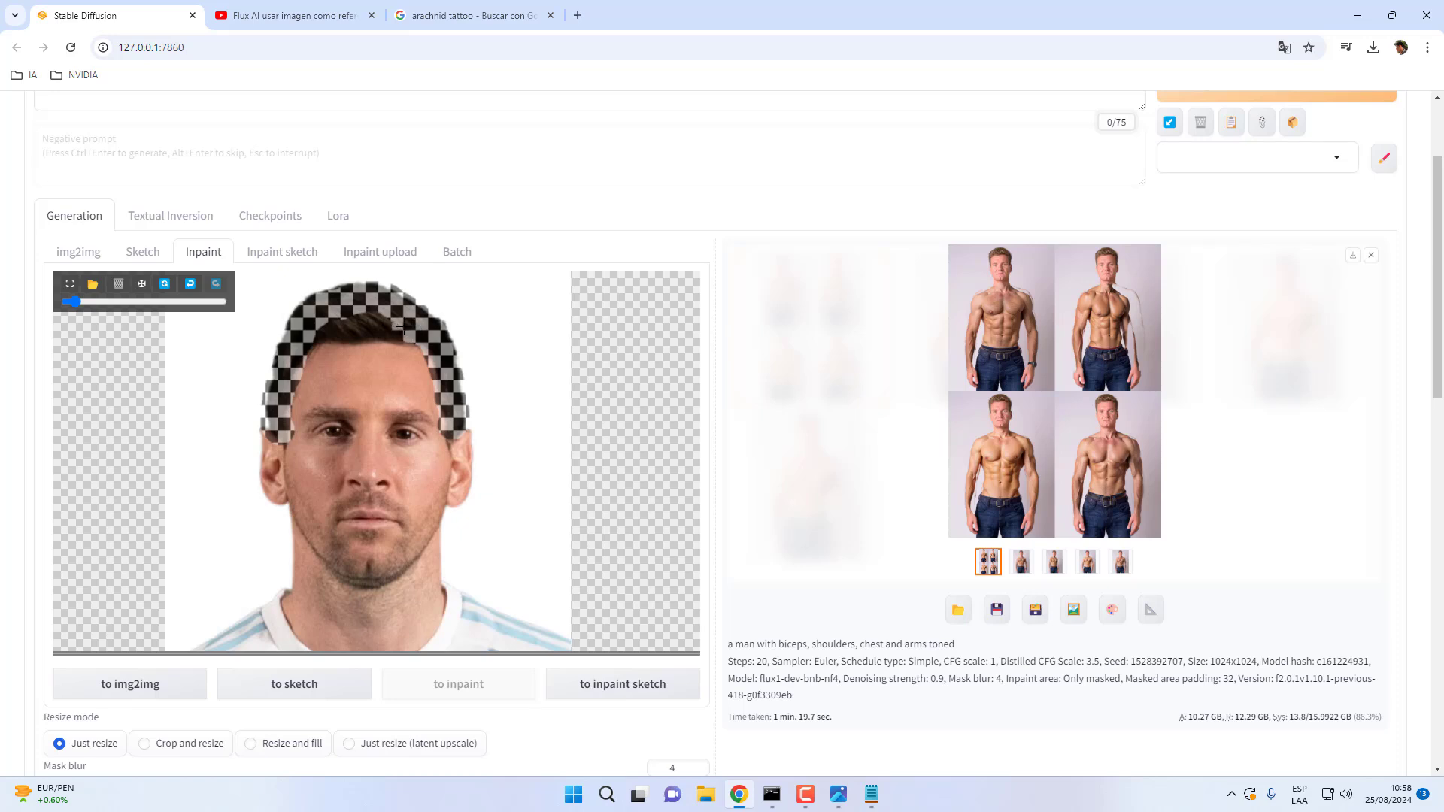
{"action": "left_click_drag", "start_coordinate": [403, 327], "coordinate": [345, 327]}
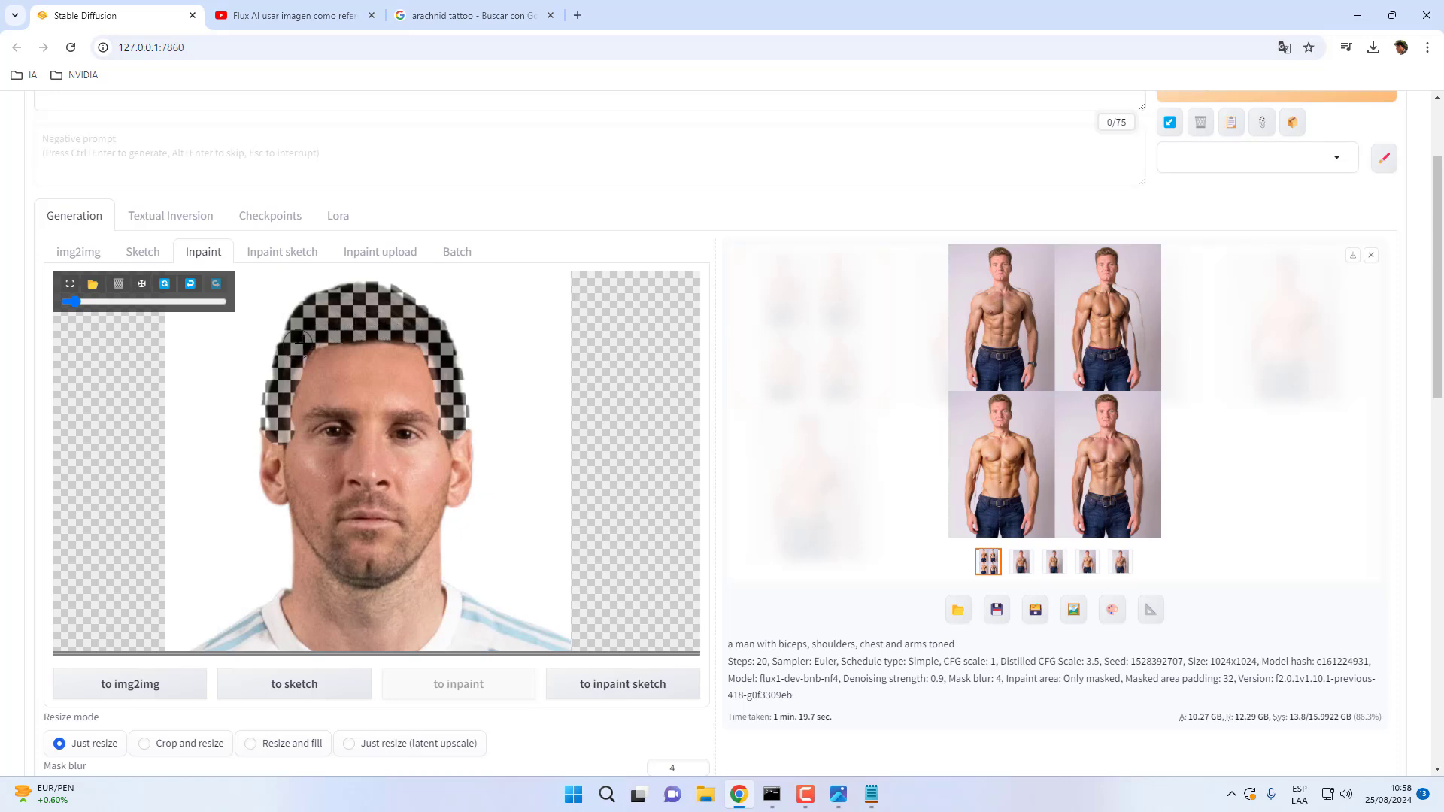
- Copy the prompt a man with "full blue hair color". from the promps file in Notepad and paste it as the img2img prompt
{"action": "left_click", "coordinate": [872, 795]}
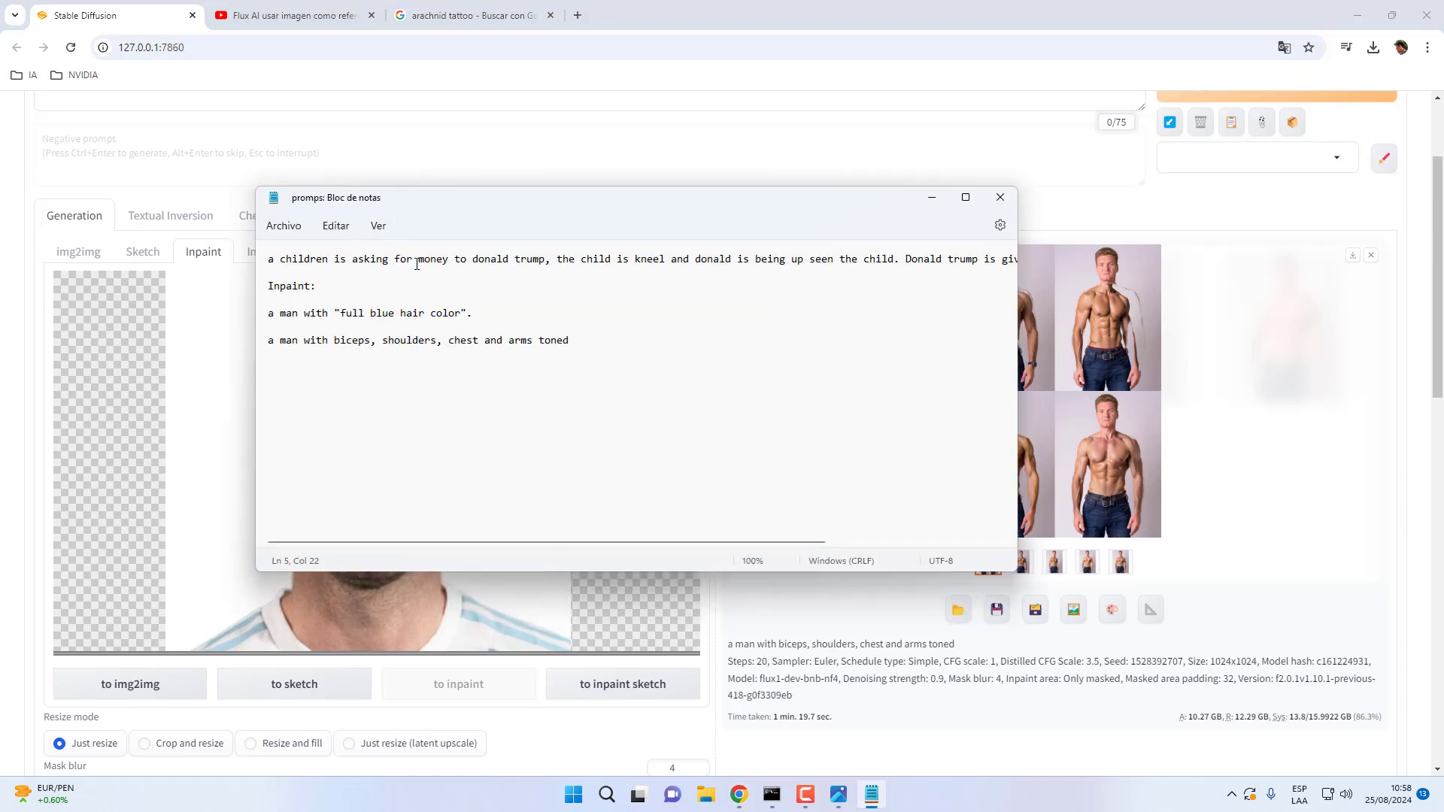
{"action": "left_click_drag", "start_coordinate": [491, 313], "coordinate": [265, 313]}
{"action": "key", "text": "ctrl+c"}
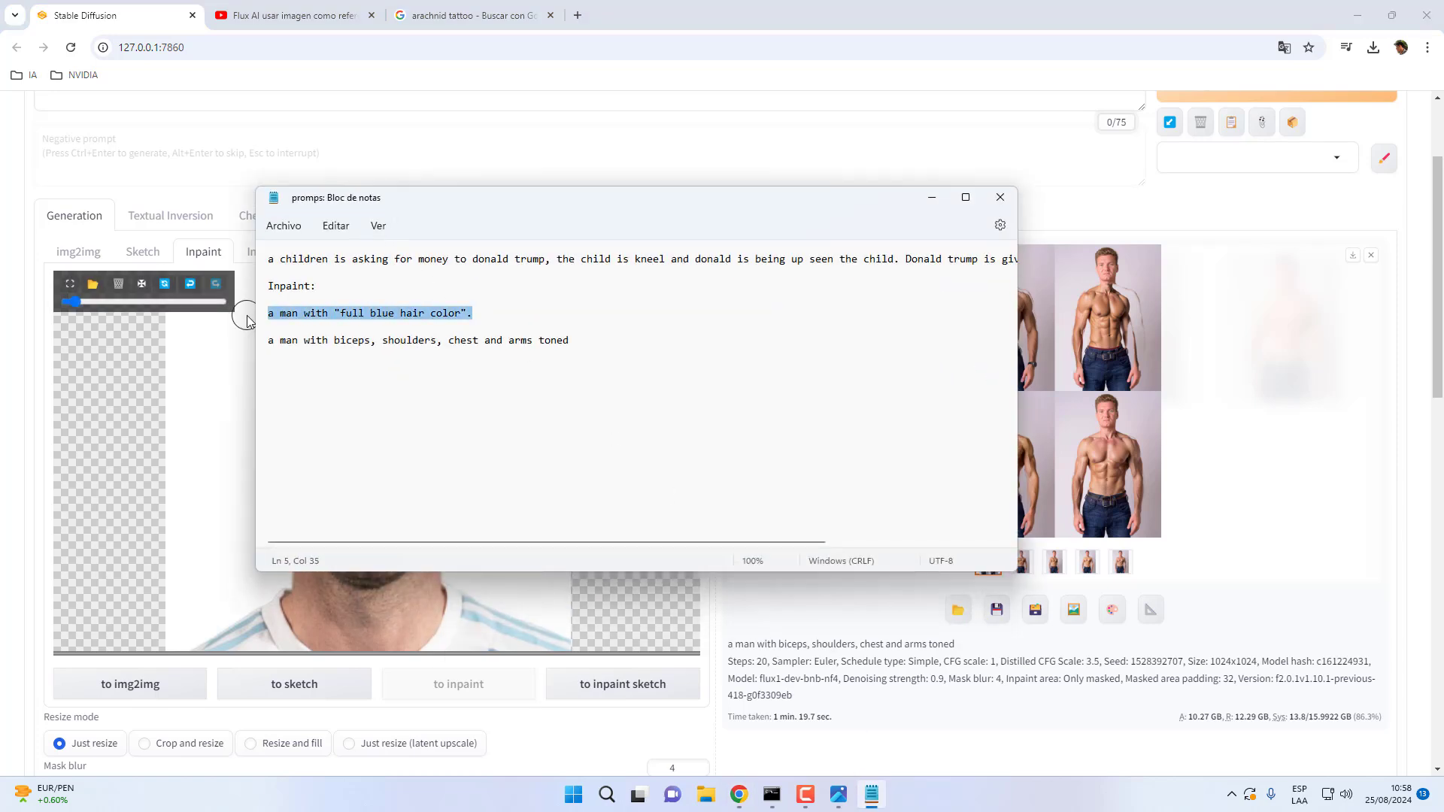
{"action": "left_click", "coordinate": [224, 103]}
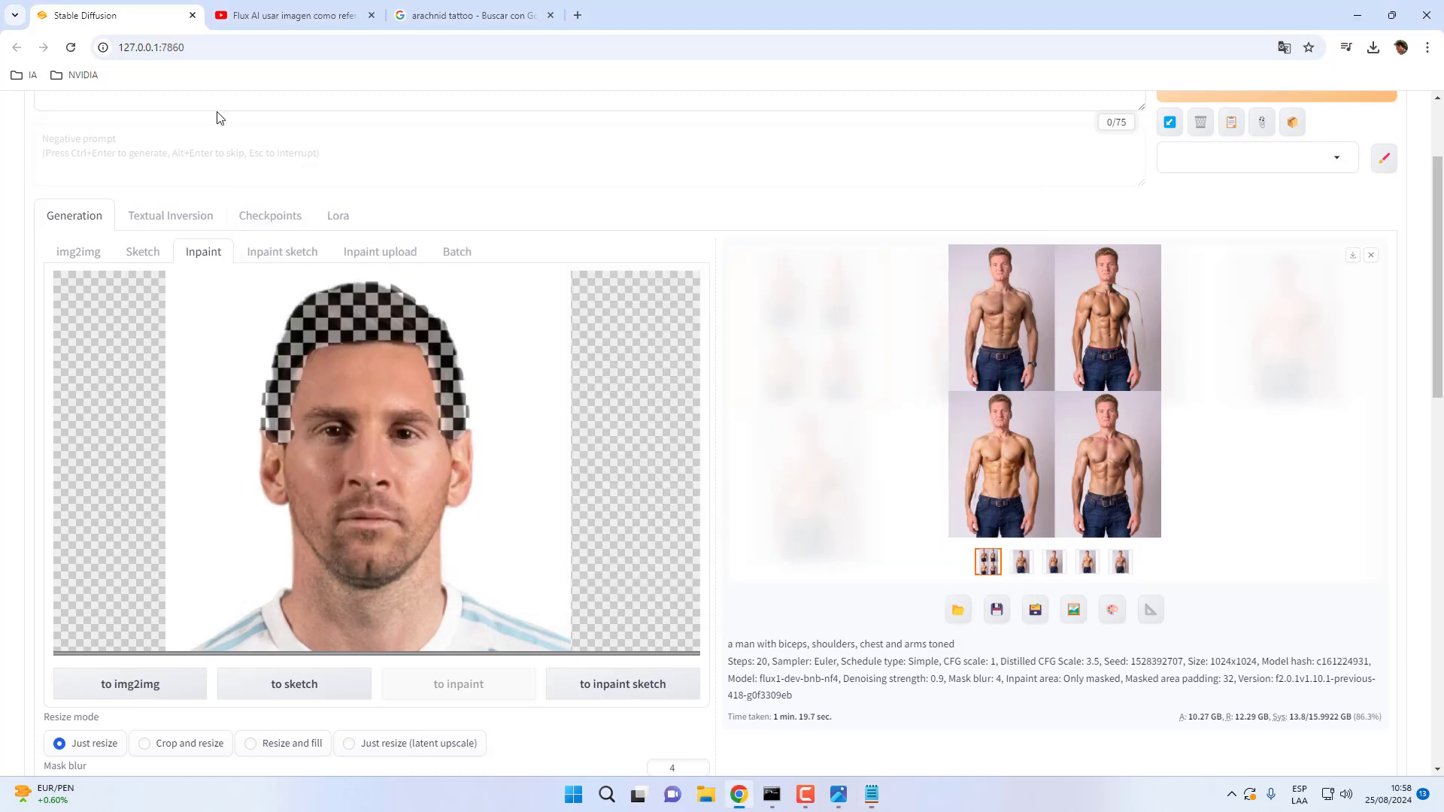
{"action": "key", "text": "ctrl+v"}
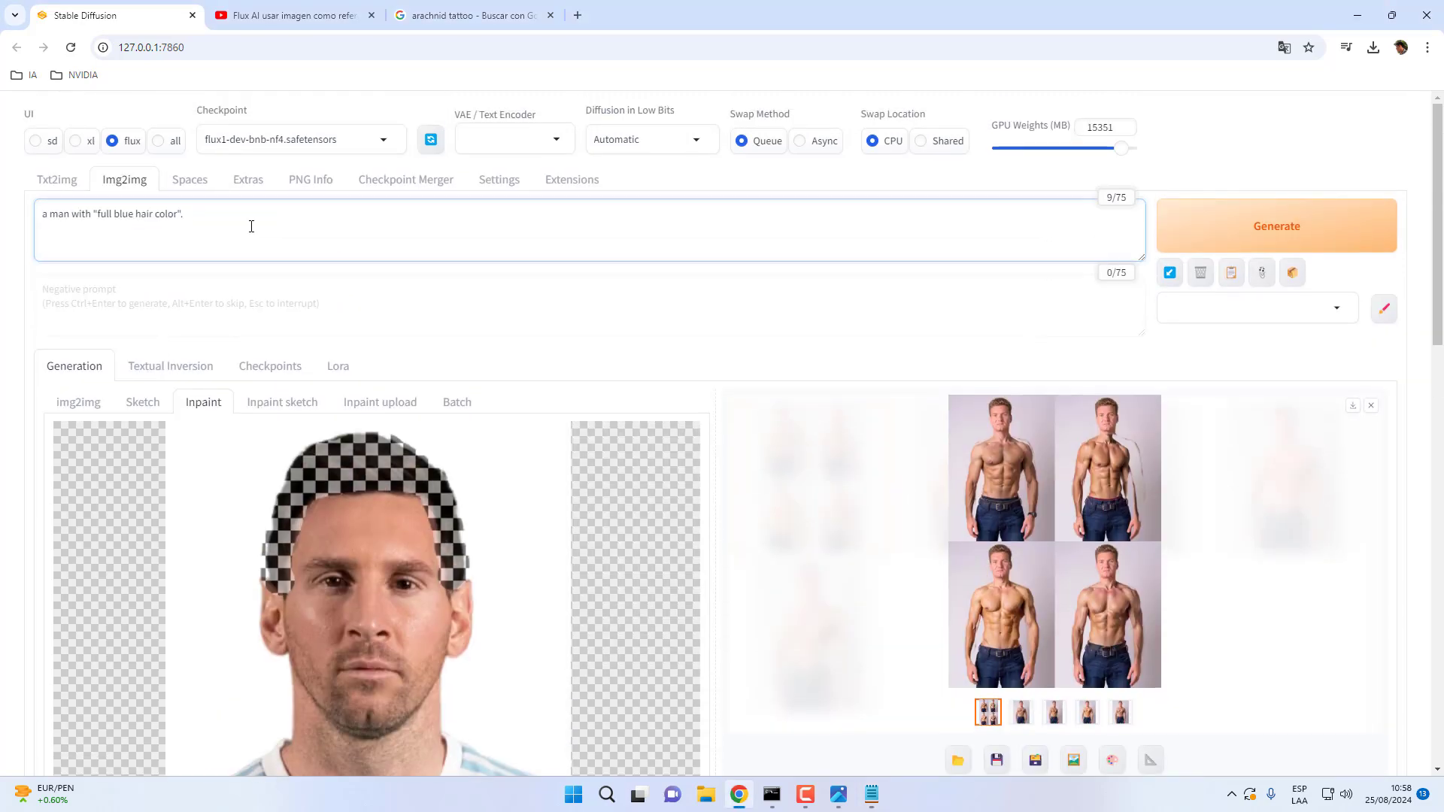
- Check the inpaint generation settings and generate a batch from the blue hair prompt
{"action": "scroll", "coordinate": [803, 335], "scroll_direction": "down", "scroll_amount": 3}
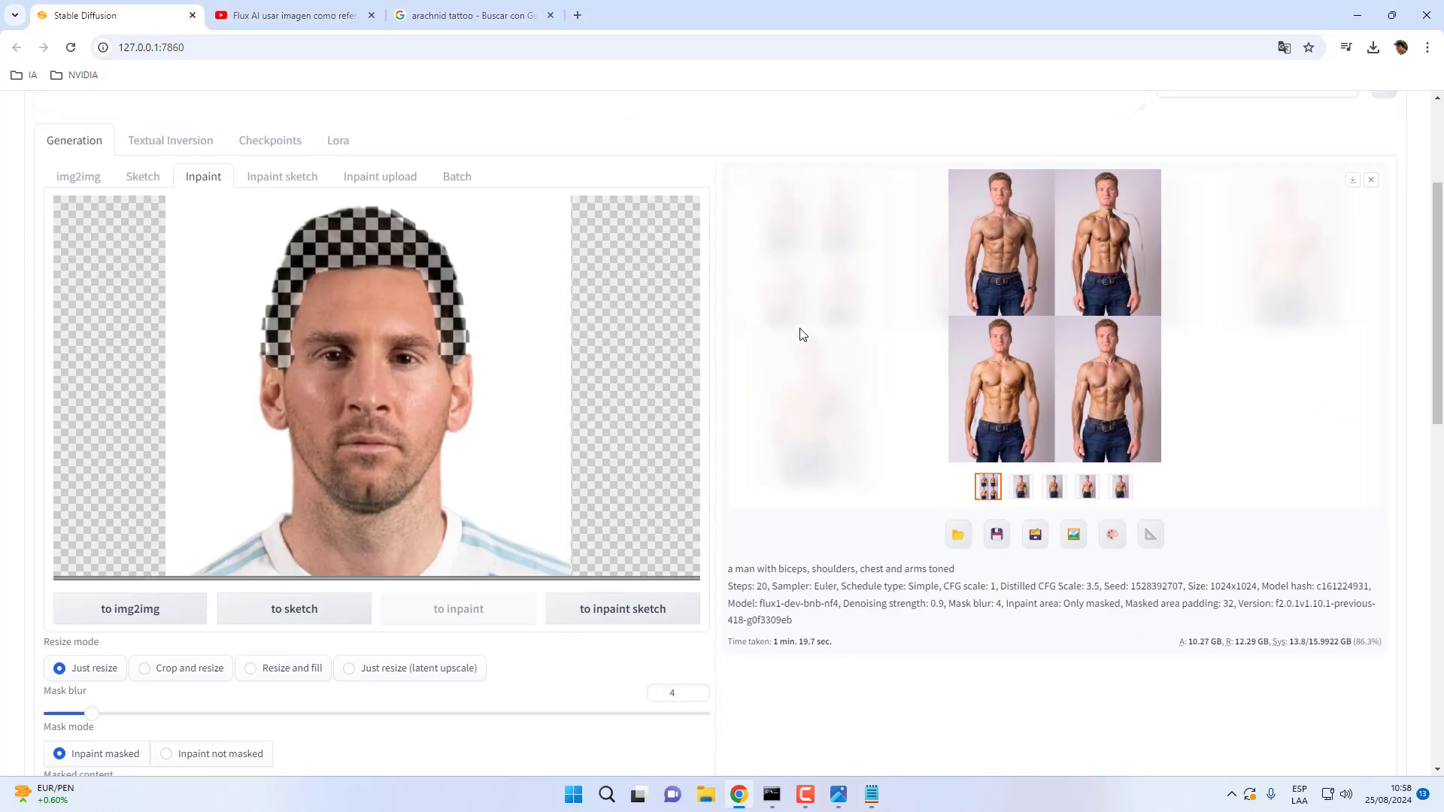
{"action": "scroll", "coordinate": [797, 338], "scroll_direction": "down", "scroll_amount": 5}
{"action": "scroll", "coordinate": [670, 499], "scroll_direction": "down", "scroll_amount": 4}
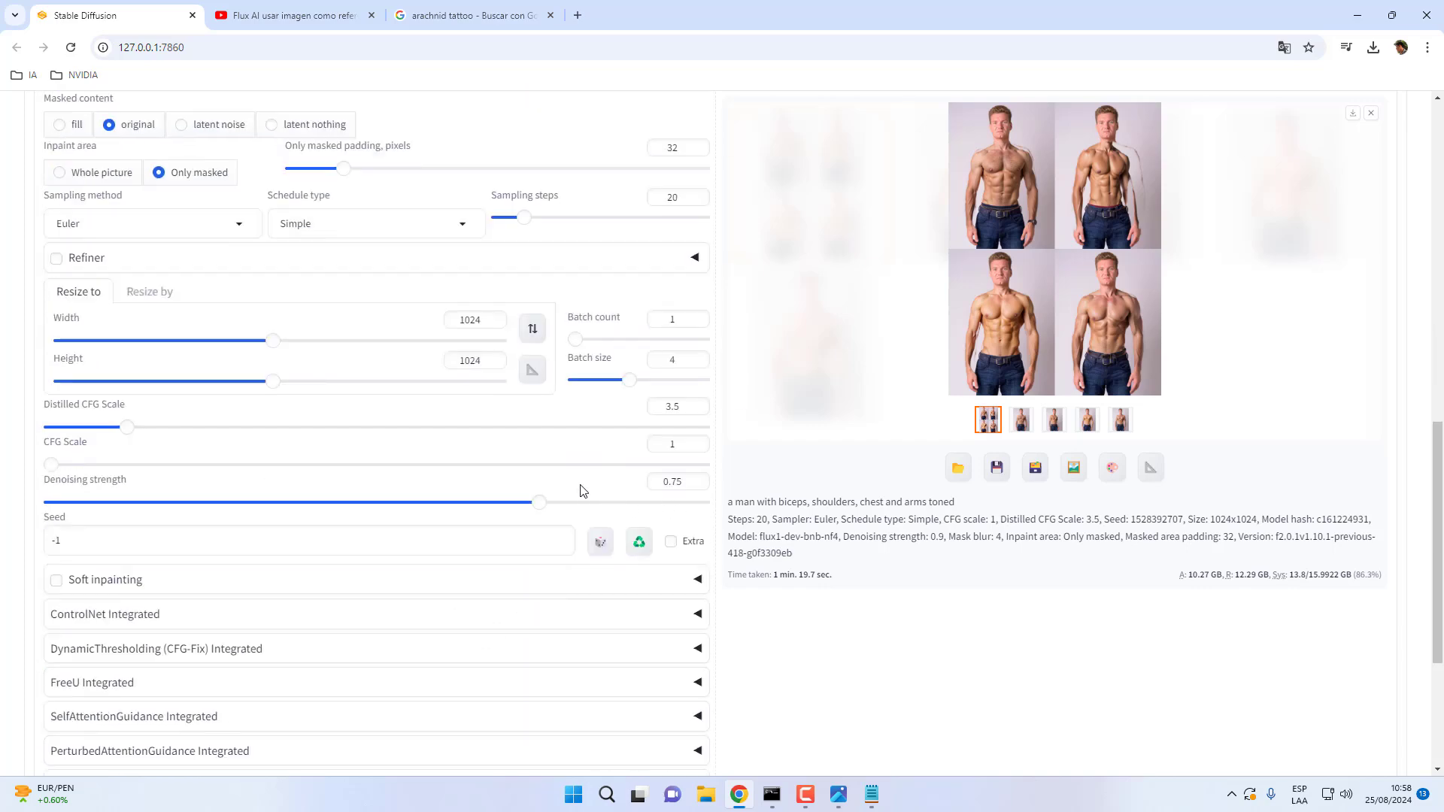
{"action": "scroll", "coordinate": [942, 324], "scroll_direction": "up", "scroll_amount": 10}
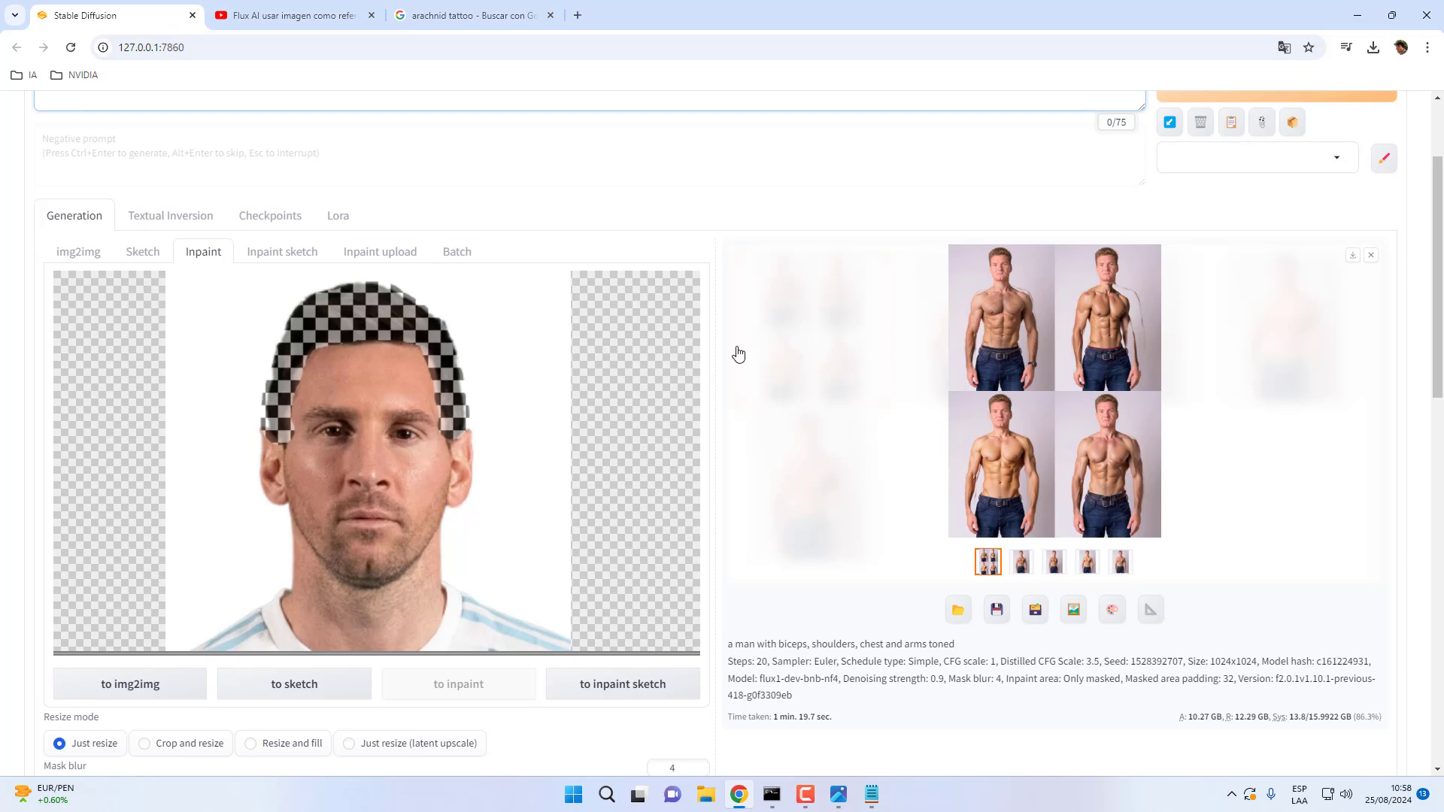
{"action": "scroll", "coordinate": [967, 273], "scroll_direction": "up", "scroll_amount": 2}
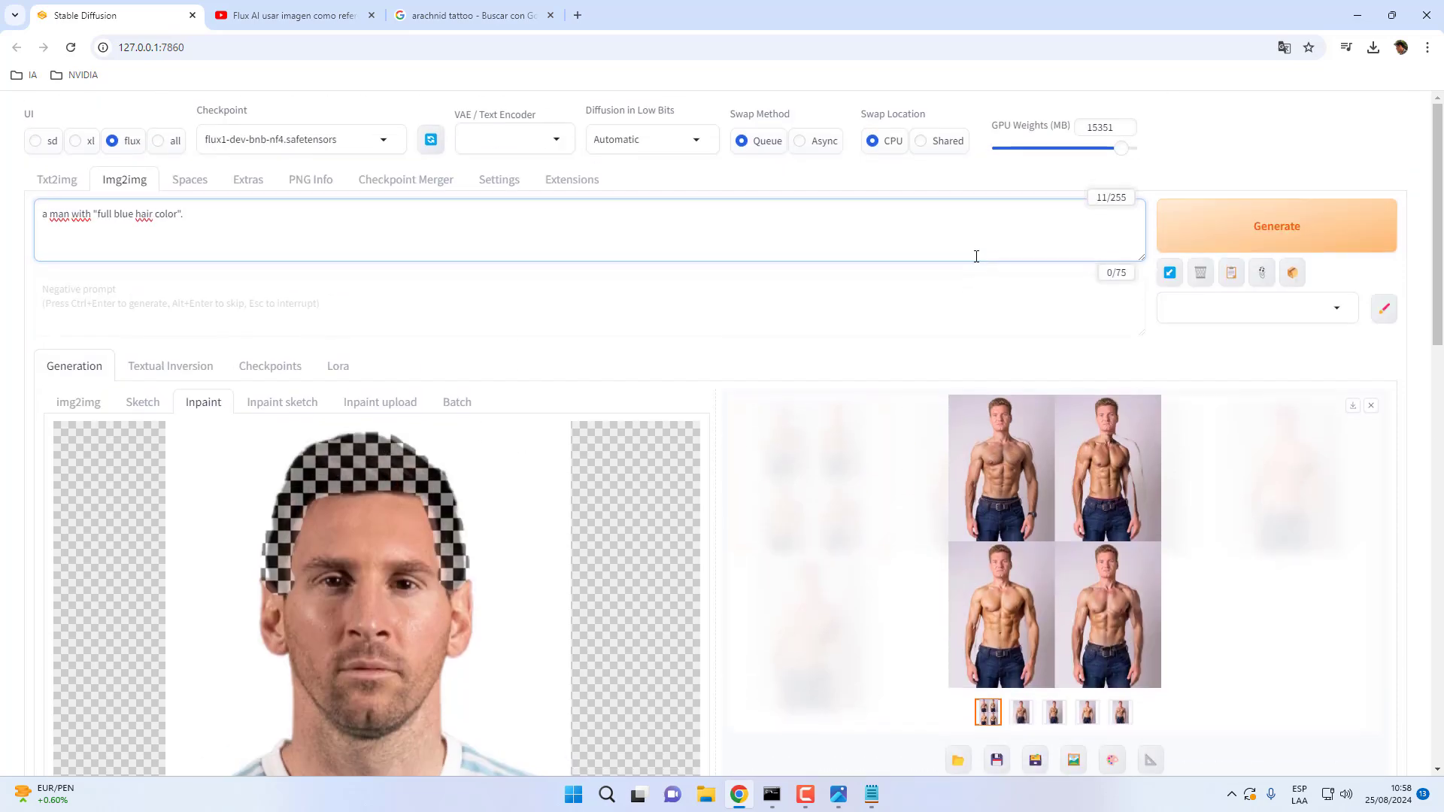
{"action": "left_click", "coordinate": [1256, 218]}
{"action": "scroll", "coordinate": [945, 315], "scroll_direction": "down", "scroll_amount": 4}
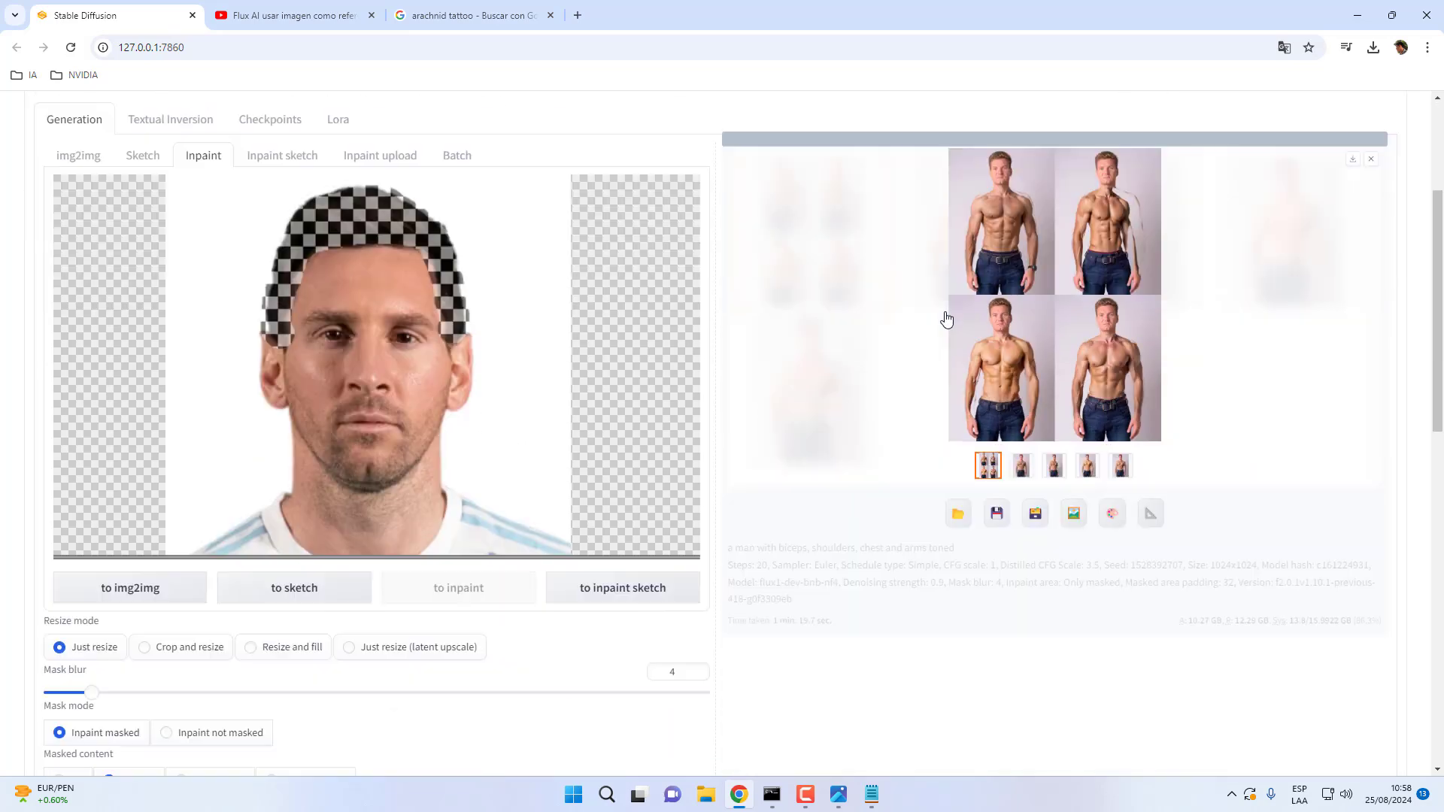
{"action": "scroll", "coordinate": [946, 320], "scroll_direction": "down", "scroll_amount": 4}
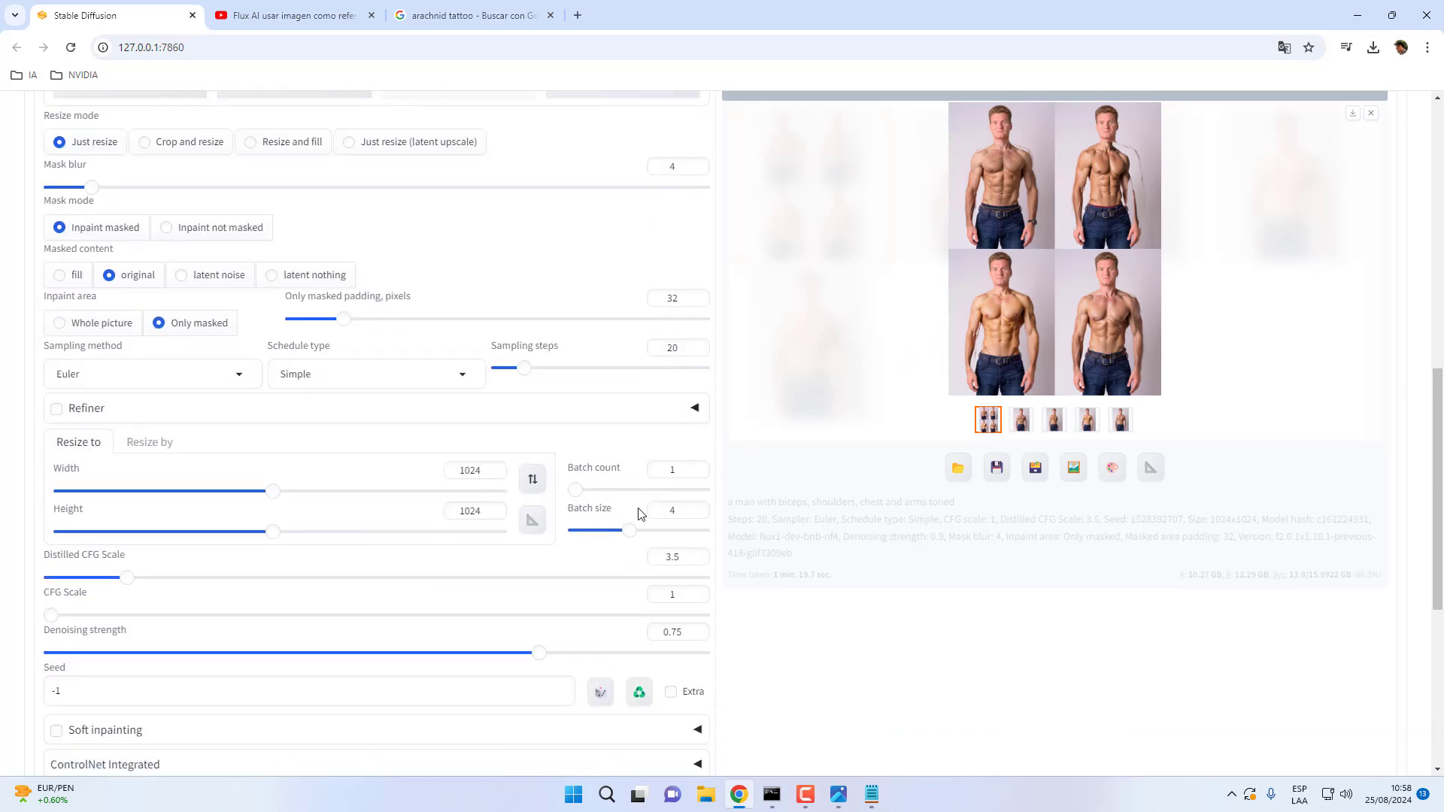
{"action": "scroll", "coordinate": [838, 413], "scroll_direction": "up", "scroll_amount": 8}
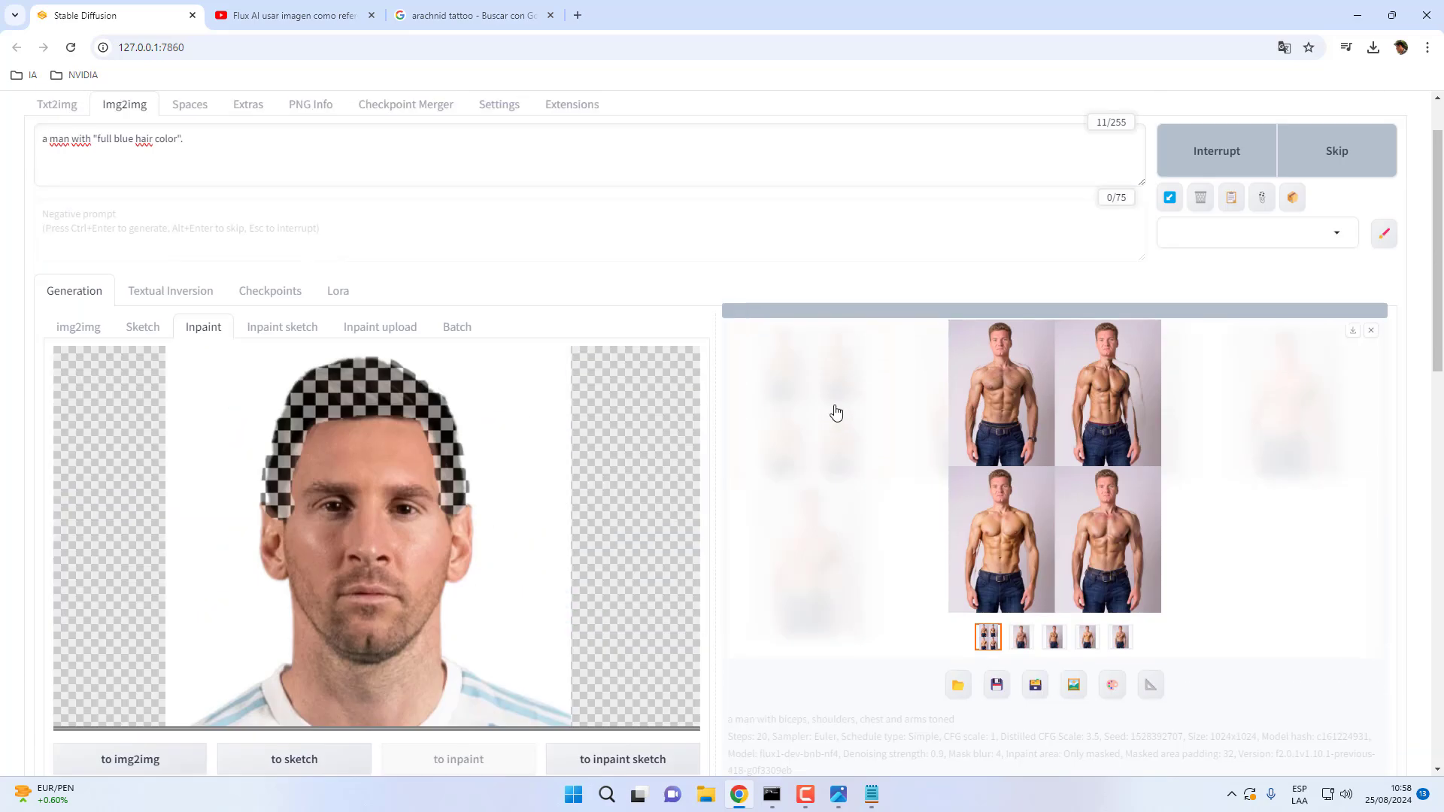
{"action": "left_click", "coordinate": [804, 795]}
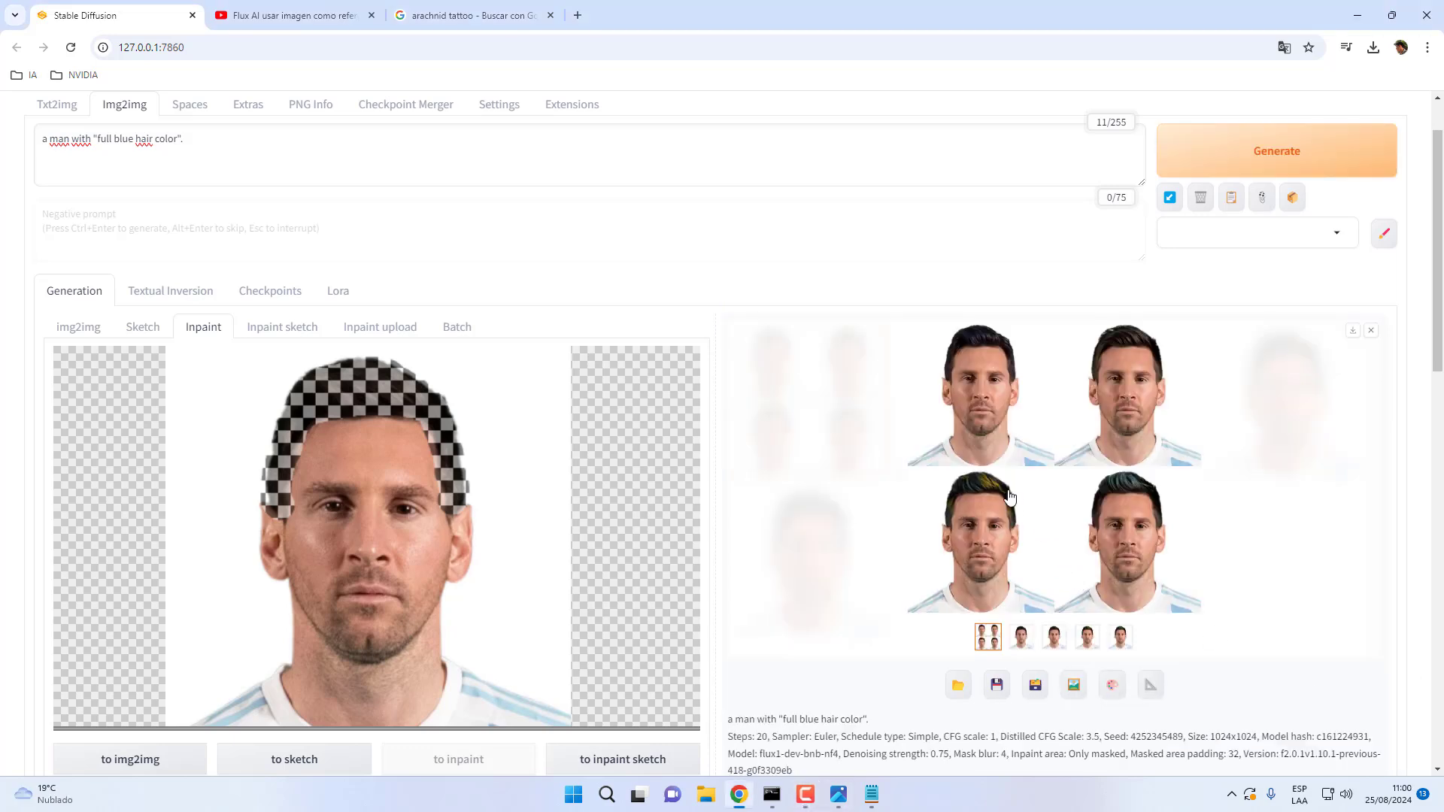
- Enlarge the generated grid and examine the hair color in each individual result
{"action": "left_click", "coordinate": [1009, 494]}
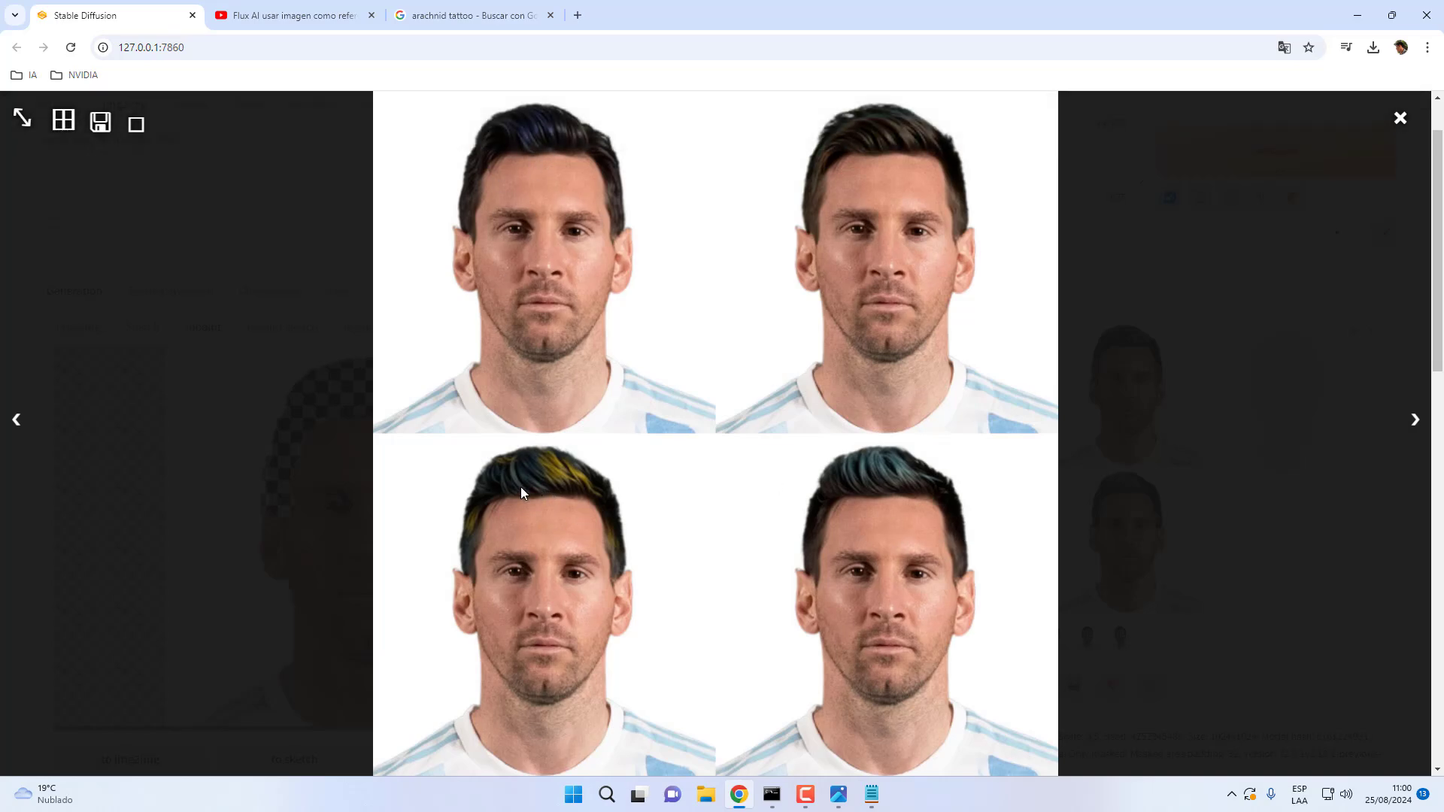
{"action": "left_click", "coordinate": [1417, 425]}
{"action": "left_click", "coordinate": [1417, 426]}
{"action": "left_click", "coordinate": [1418, 427]}
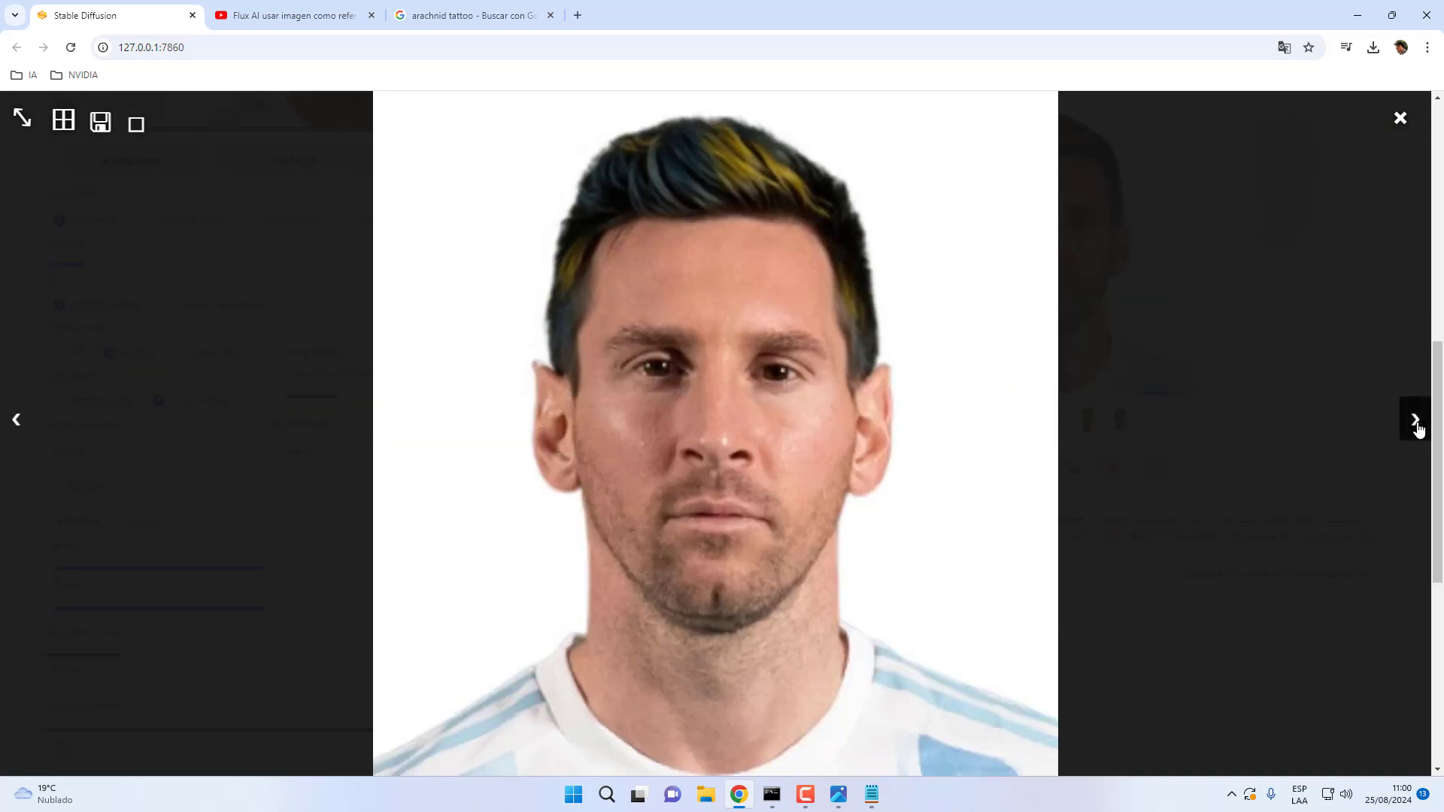
{"action": "left_click", "coordinate": [1417, 426]}
{"action": "left_click", "coordinate": [1416, 423]}
{"action": "left_click", "coordinate": [1401, 119]}
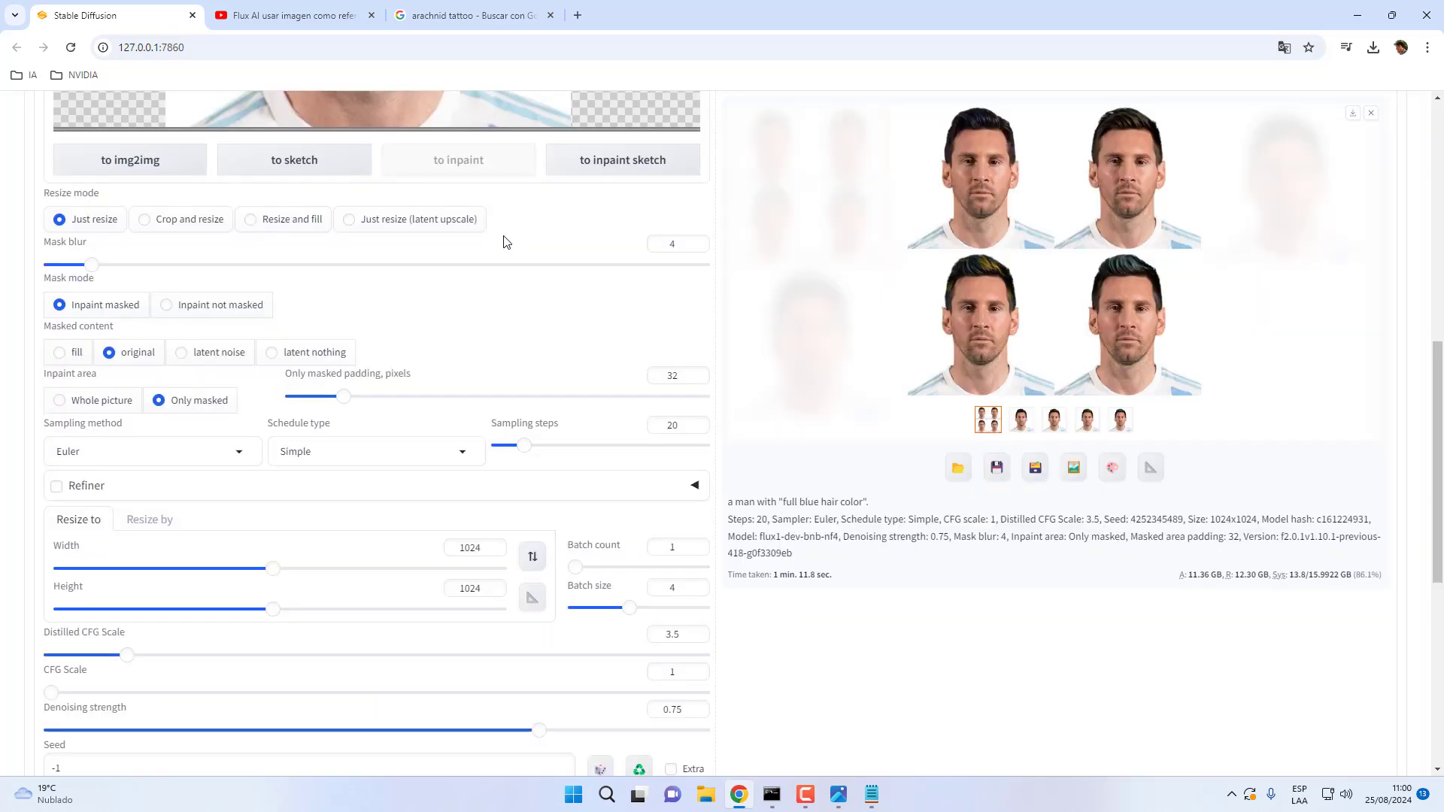
- Raise the denoising strength to 0.9
{"action": "scroll", "coordinate": [504, 242], "scroll_direction": "up", "scroll_amount": 5}
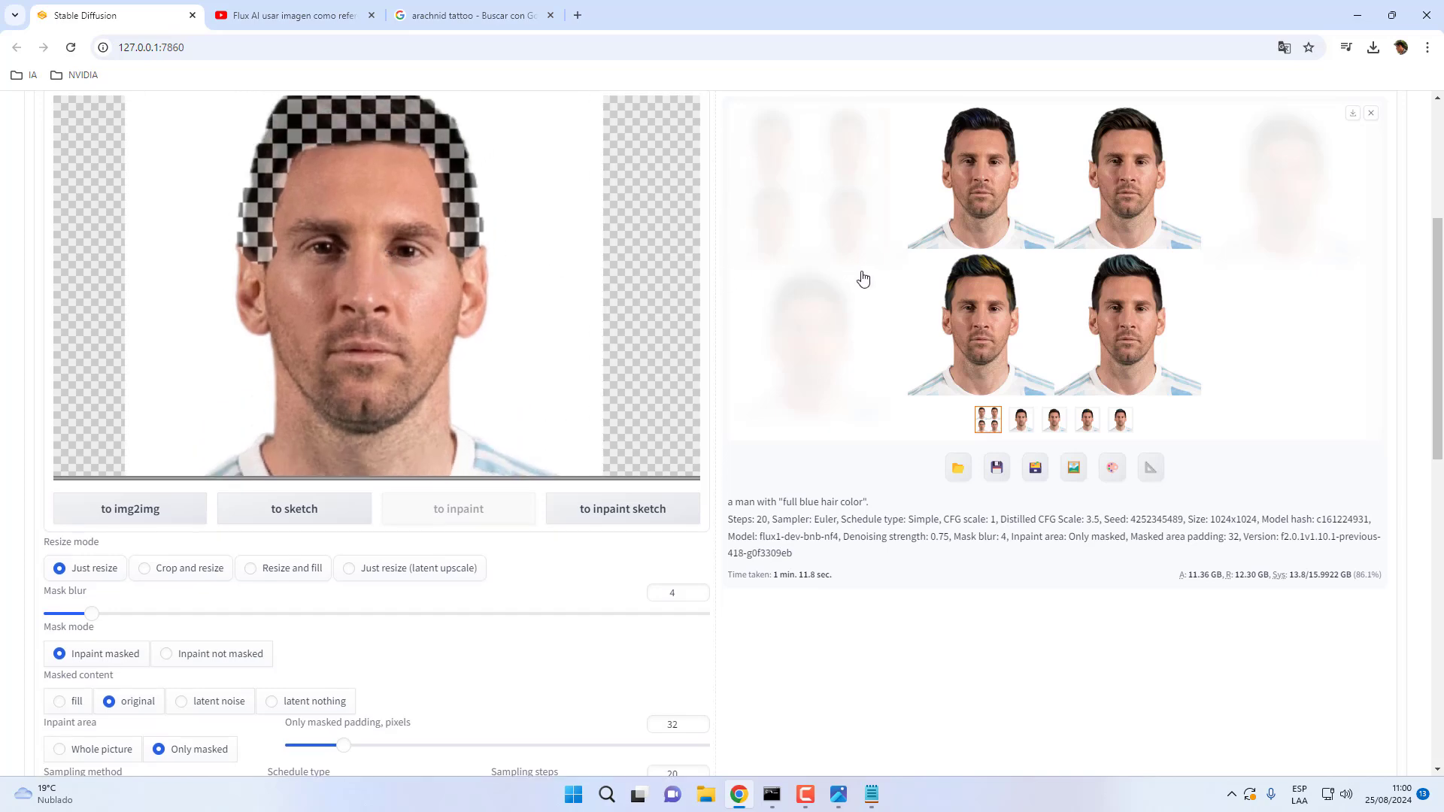
{"action": "scroll", "coordinate": [863, 279], "scroll_direction": "up", "scroll_amount": 2}
{"action": "scroll", "coordinate": [938, 290], "scroll_direction": "up", "scroll_amount": 3}
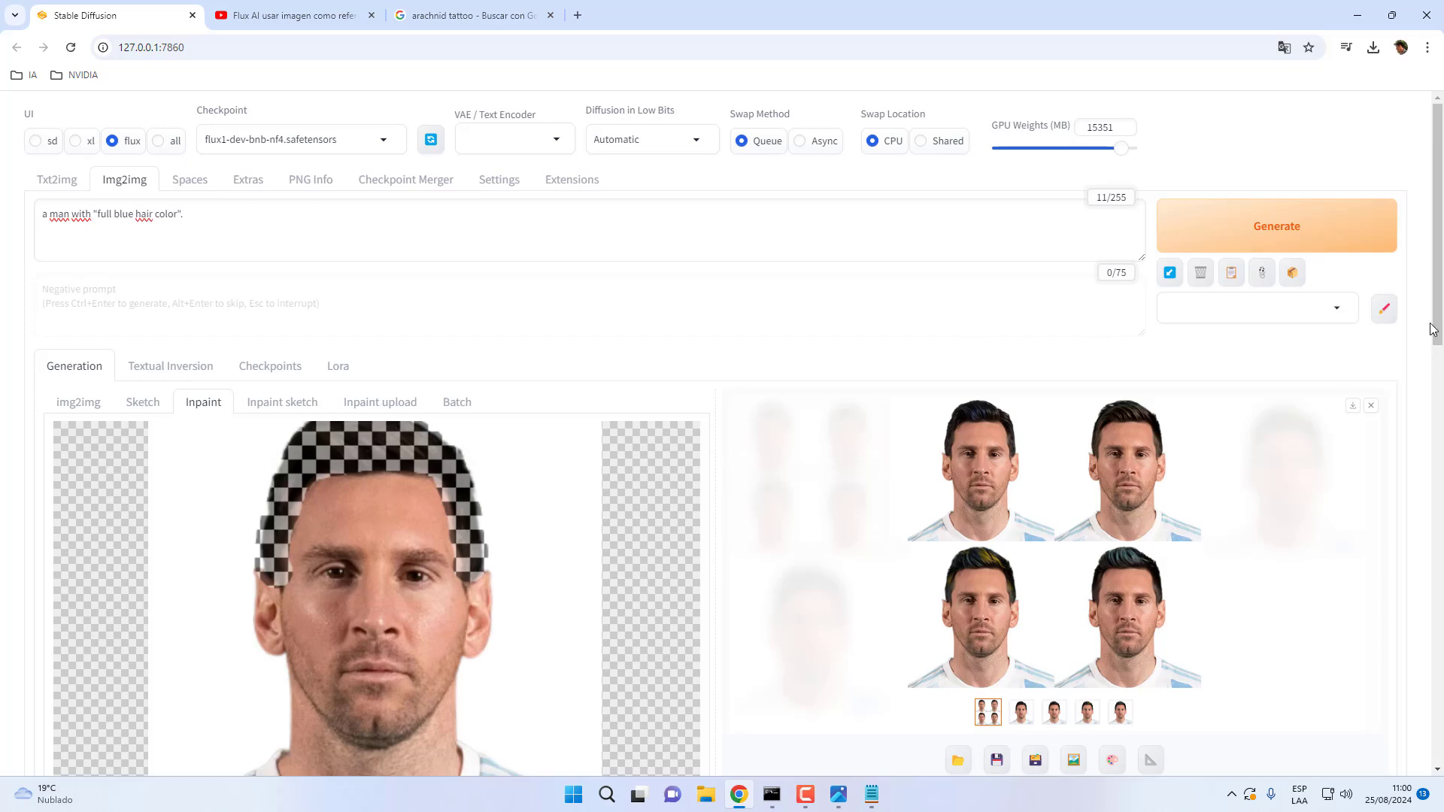
{"action": "left_click_drag", "start_coordinate": [1433, 329], "coordinate": [1420, 612]}
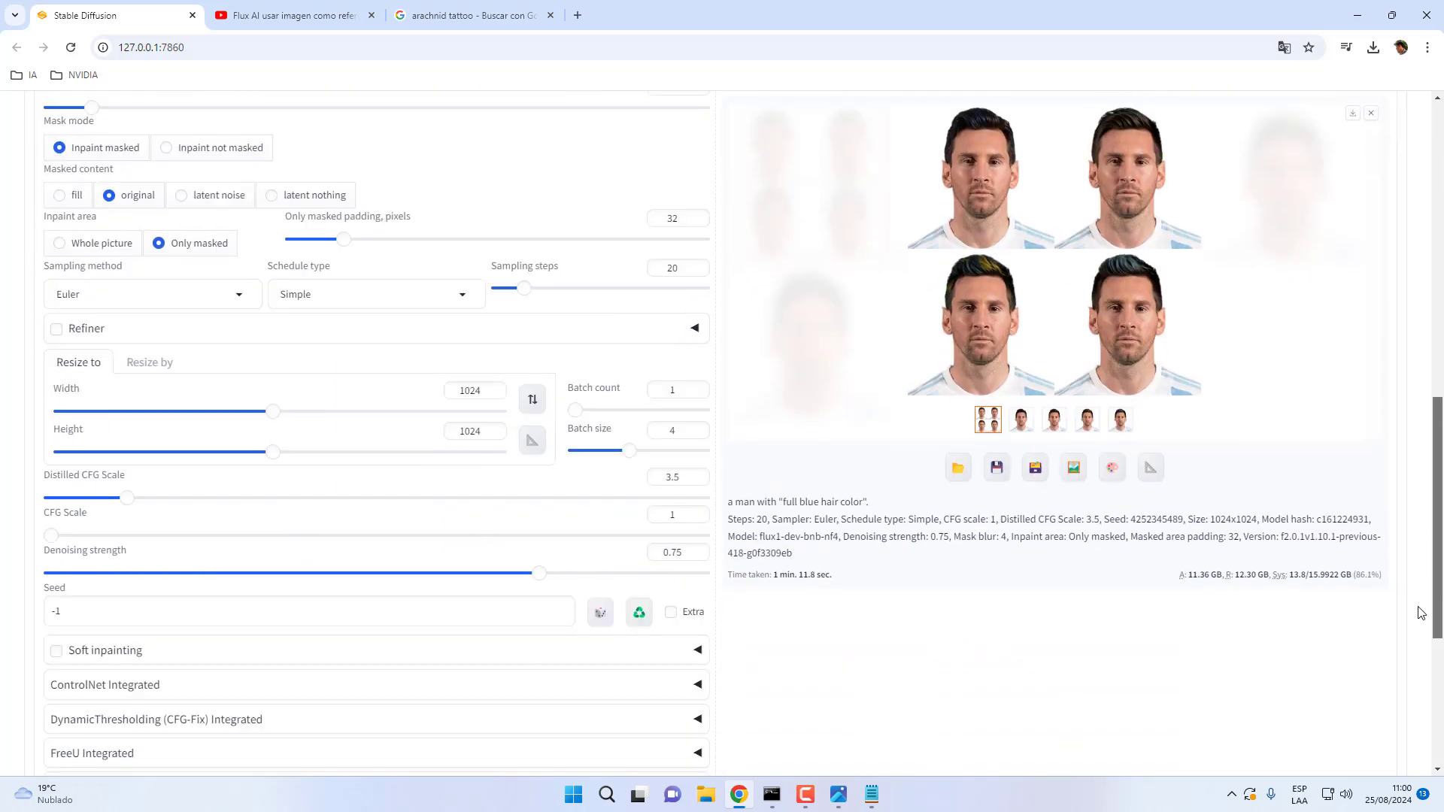
{"action": "left_click_drag", "start_coordinate": [545, 555], "coordinate": [639, 557]}
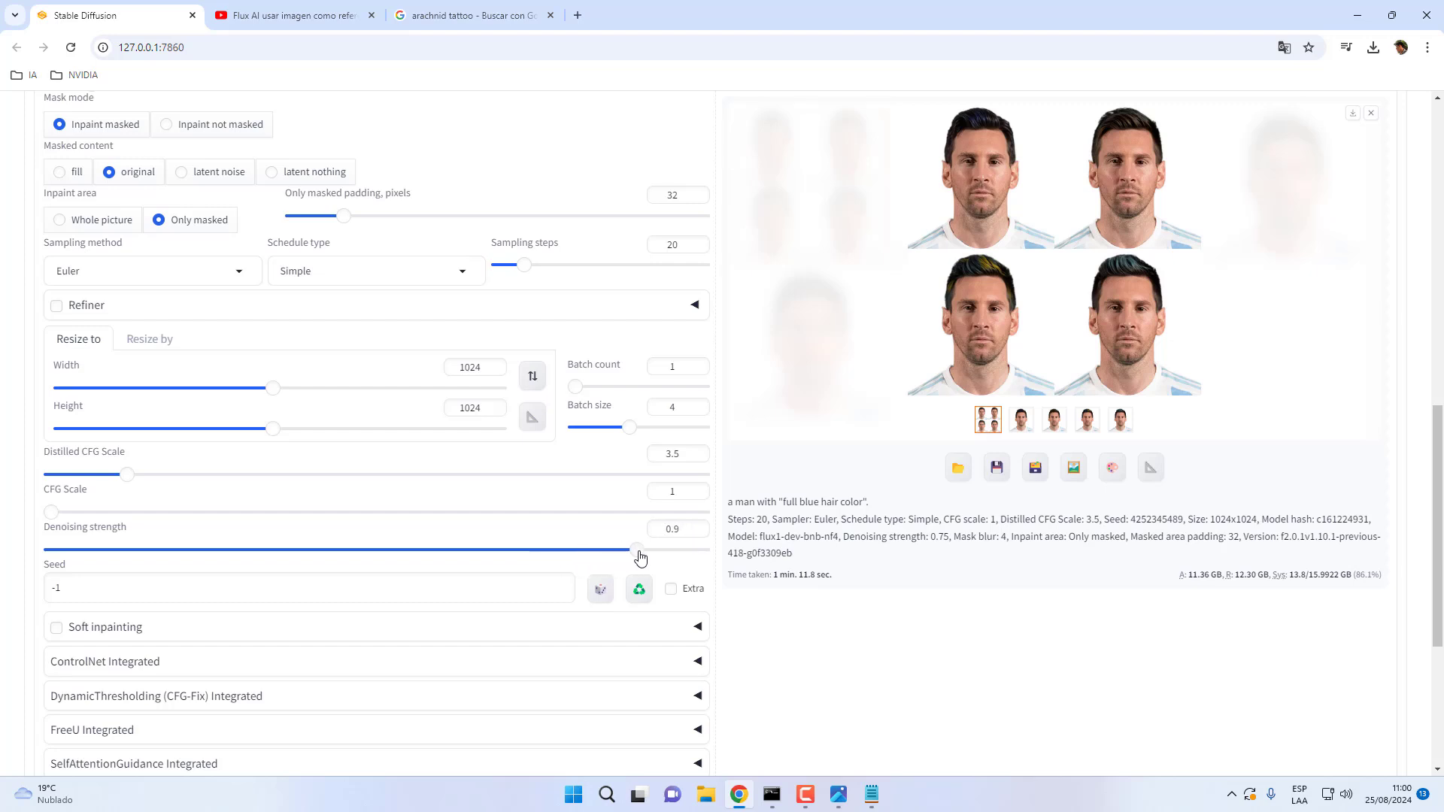
- Generate another batch of blue hair images with the raised denoising strength
{"action": "scroll", "coordinate": [1362, 457], "scroll_direction": "up", "scroll_amount": 10}
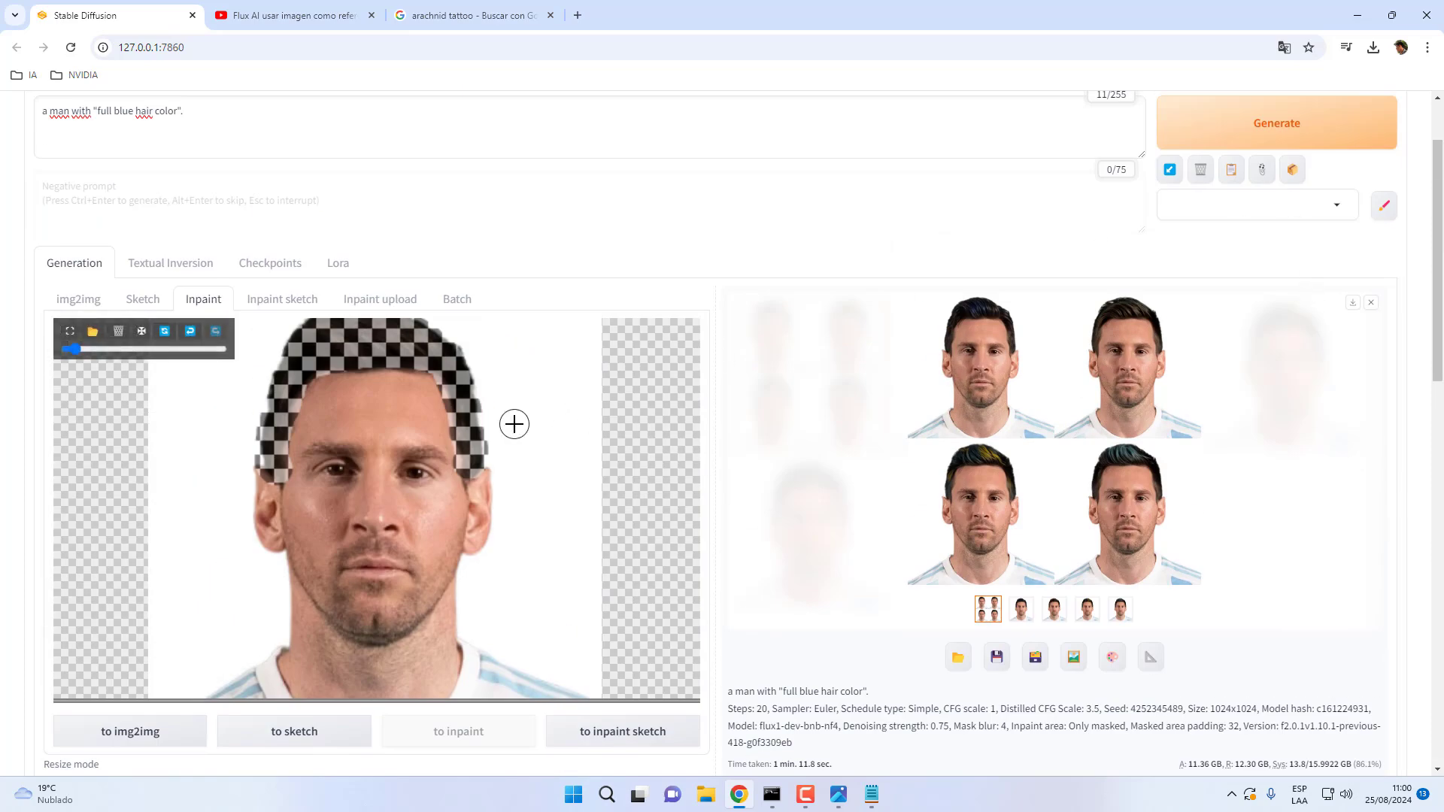
{"action": "scroll", "coordinate": [512, 422], "scroll_direction": "down", "scroll_amount": 1}
{"action": "left_click", "coordinate": [1228, 140]}
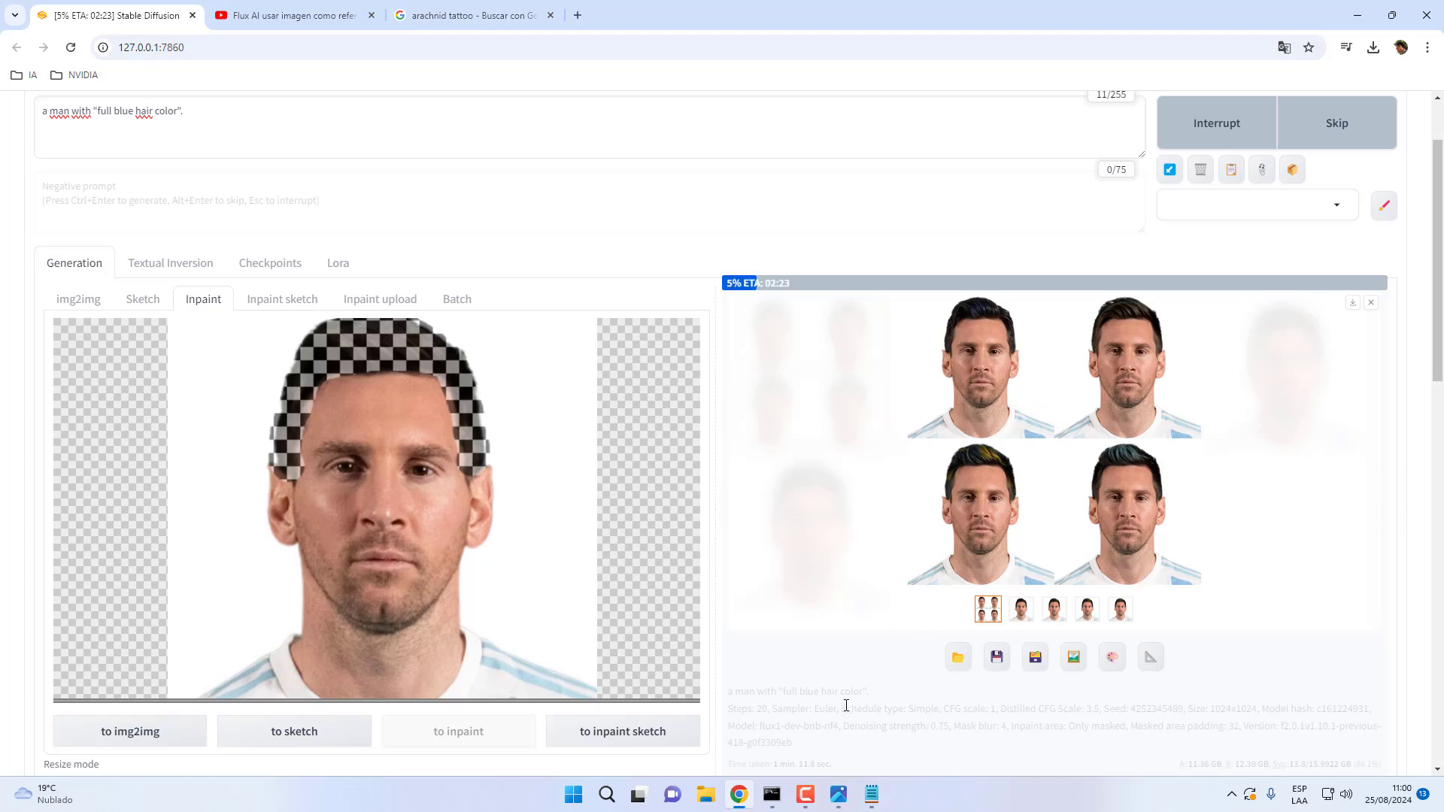
{"action": "left_click", "coordinate": [813, 795]}
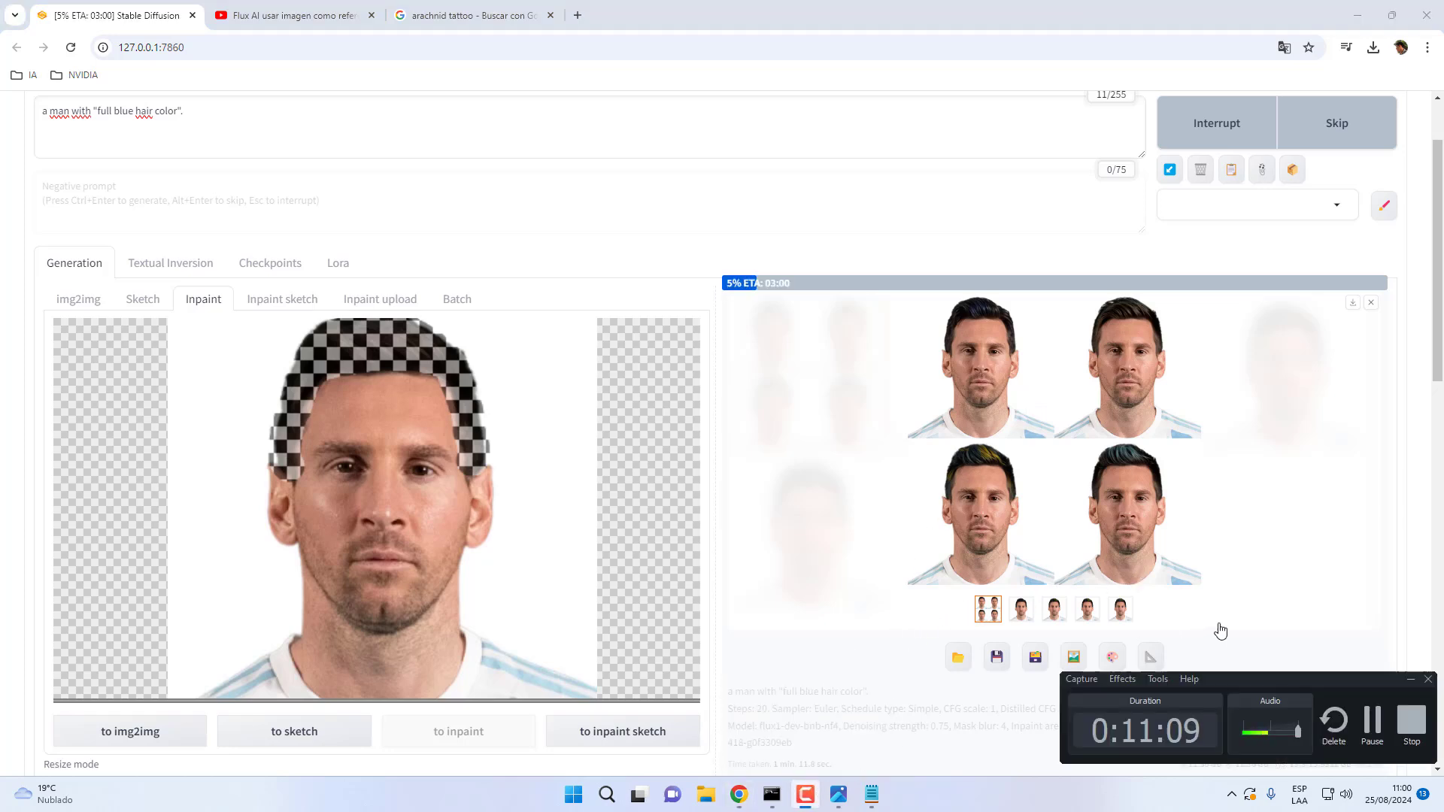
{"action": "left_click", "coordinate": [1371, 720]}
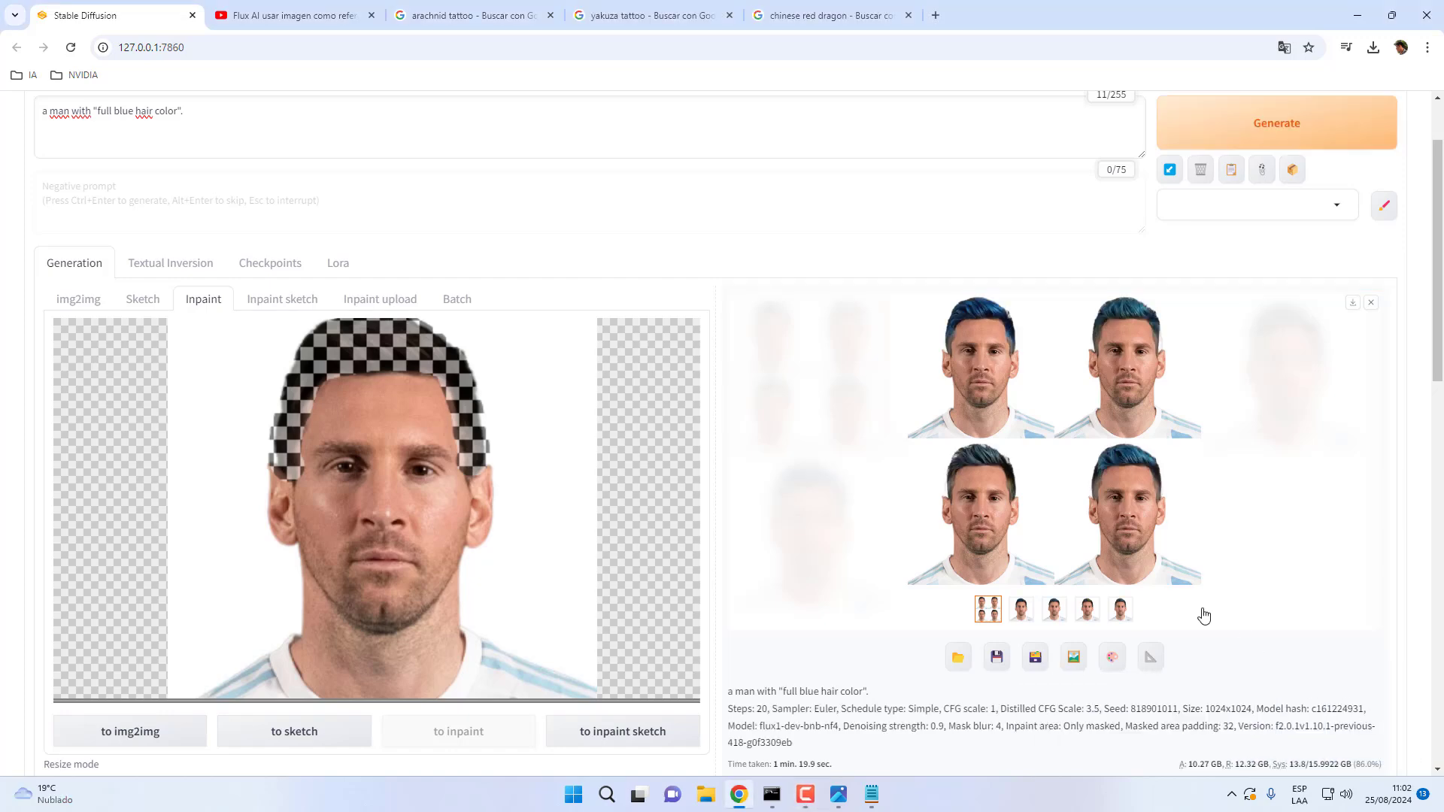
- View the new grid enlarged and go through its four images to compare how blue the hair is
{"action": "left_click", "coordinate": [1039, 463]}
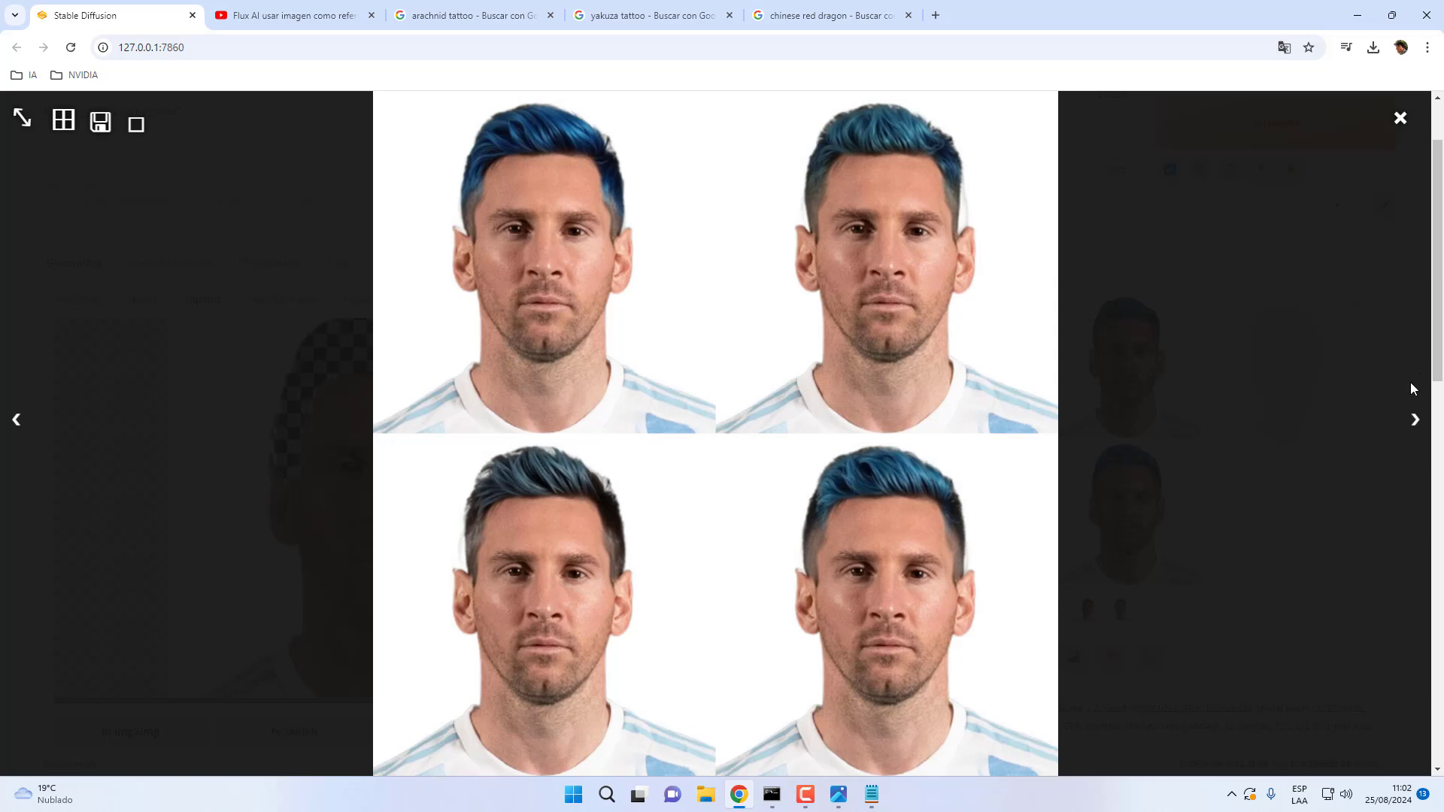
{"action": "left_click", "coordinate": [1405, 416]}
{"action": "left_click", "coordinate": [1405, 415]}
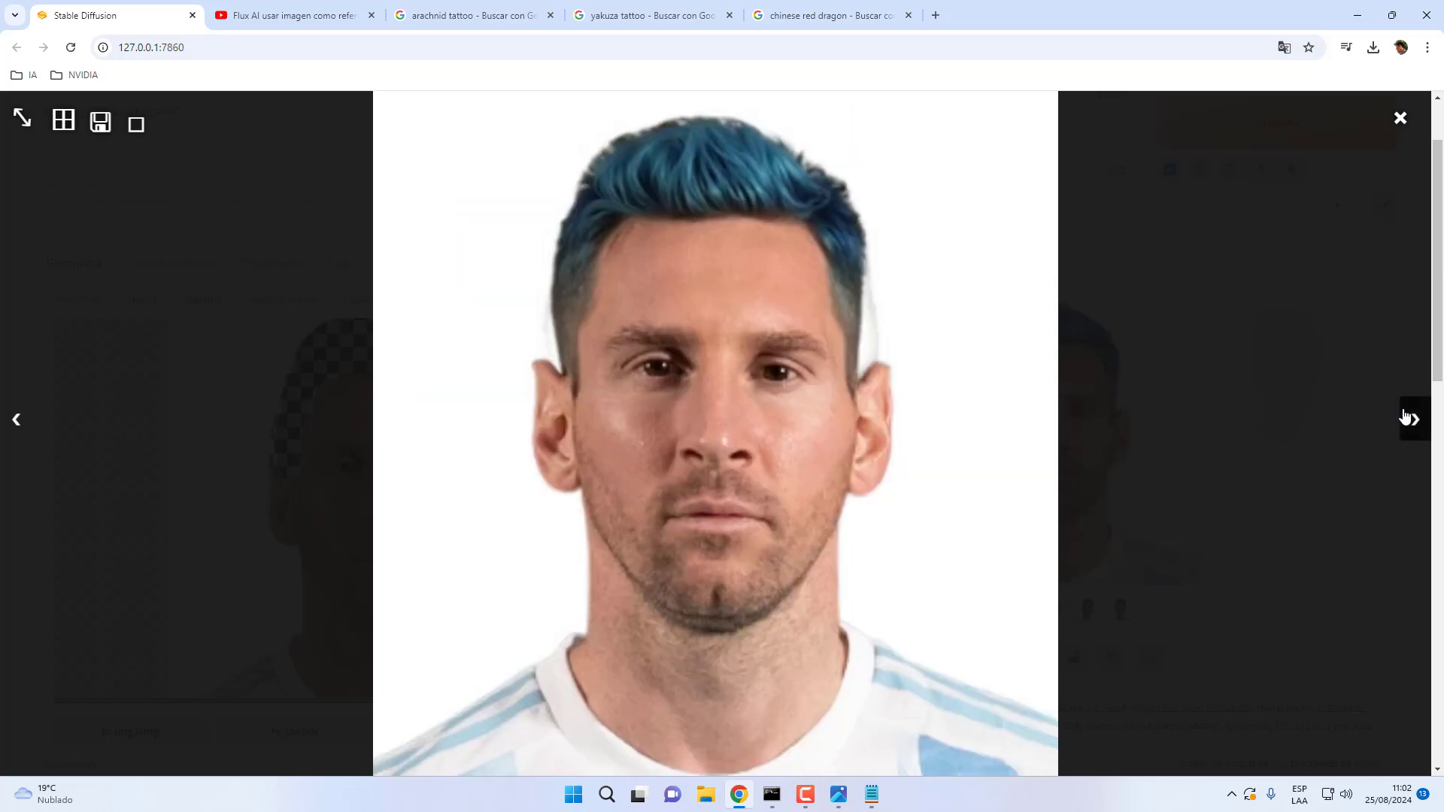
{"action": "left_click", "coordinate": [1405, 416]}
{"action": "left_click", "coordinate": [1405, 416]}
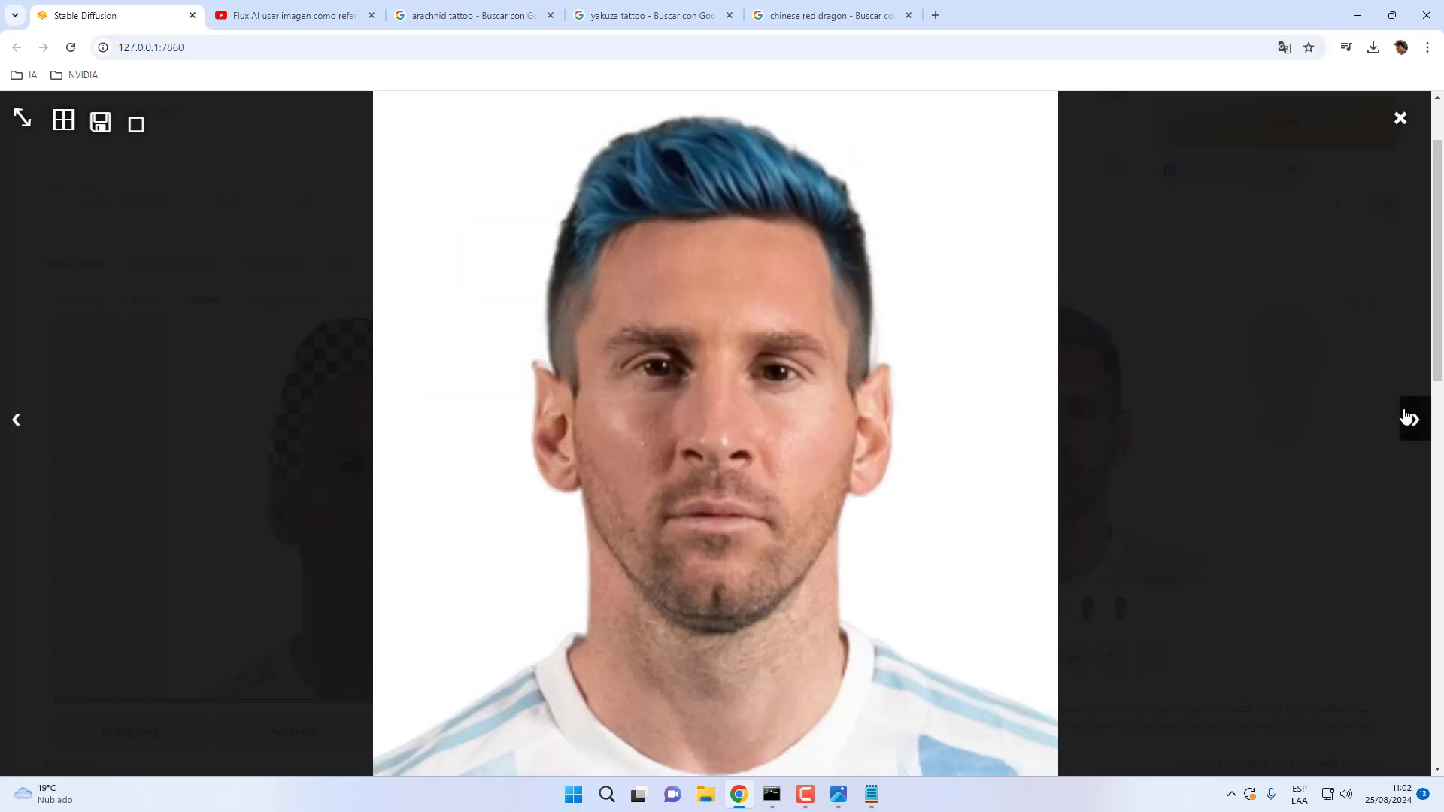
{"action": "left_click", "coordinate": [1401, 118]}
- Set the denoising strength back to 0.75
{"action": "left_click_drag", "start_coordinate": [1431, 227], "coordinate": [1412, 497]}
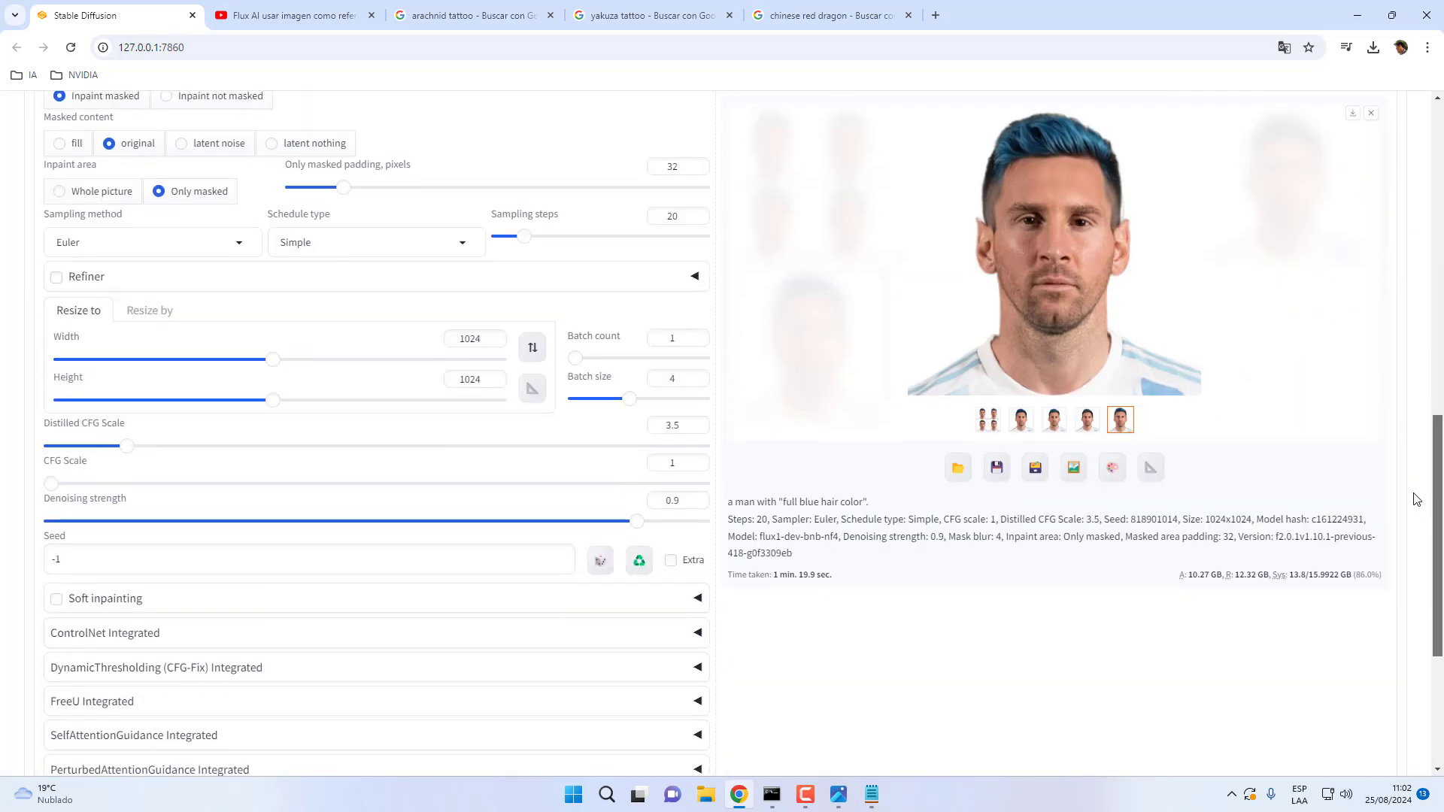
{"action": "left_click", "coordinate": [672, 501]}
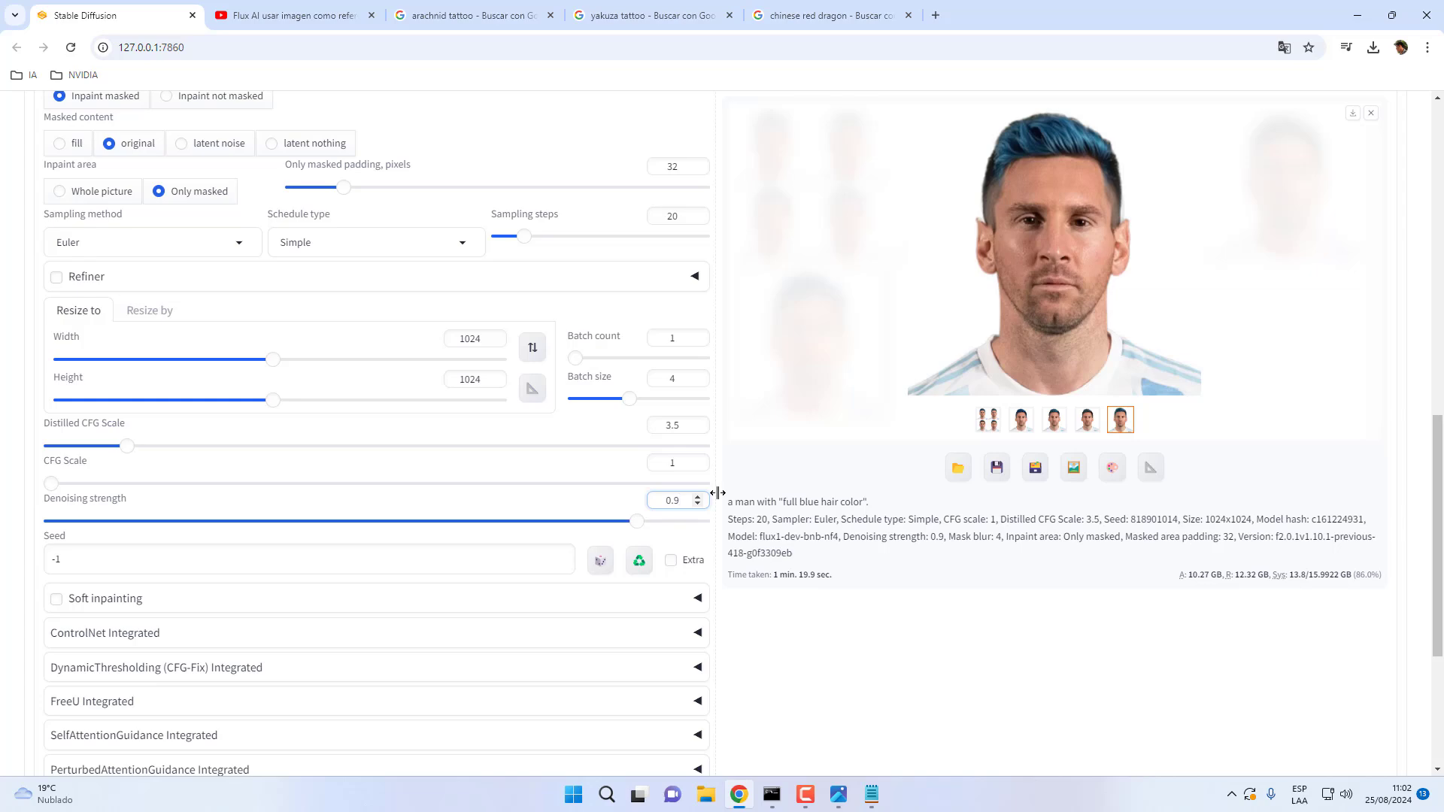
{"action": "key", "text": "BackSpace"}
{"action": "type", "text": "75"}
{"action": "left_click", "coordinate": [959, 415]}
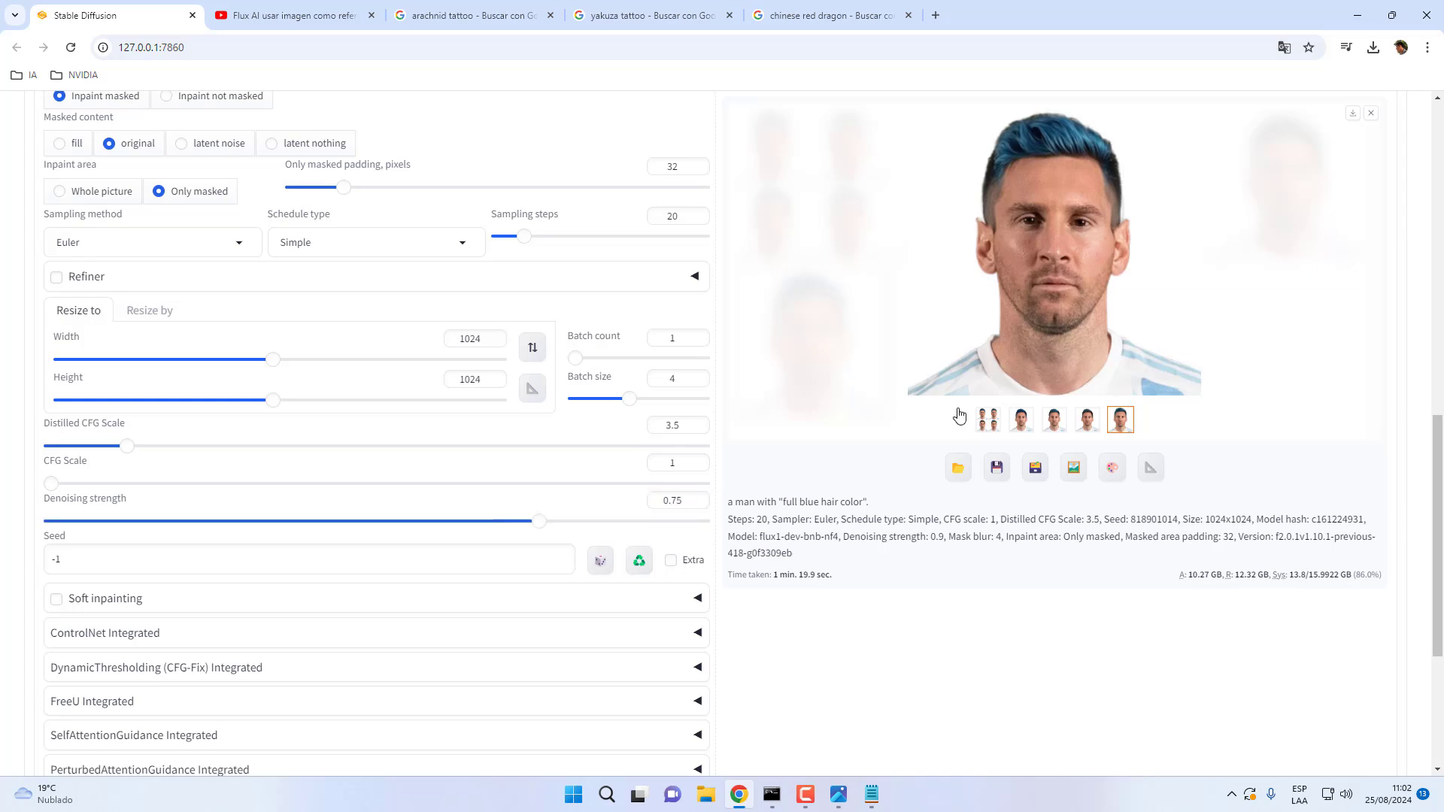
- Replace the masked photo on the inpaint canvas with the image man from the Imágenes folder and brush a mask stroke along his right arm
{"action": "scroll", "coordinate": [959, 415], "scroll_direction": "up", "scroll_amount": 10}
{"action": "scroll", "coordinate": [843, 395], "scroll_direction": "down", "scroll_amount": 2}
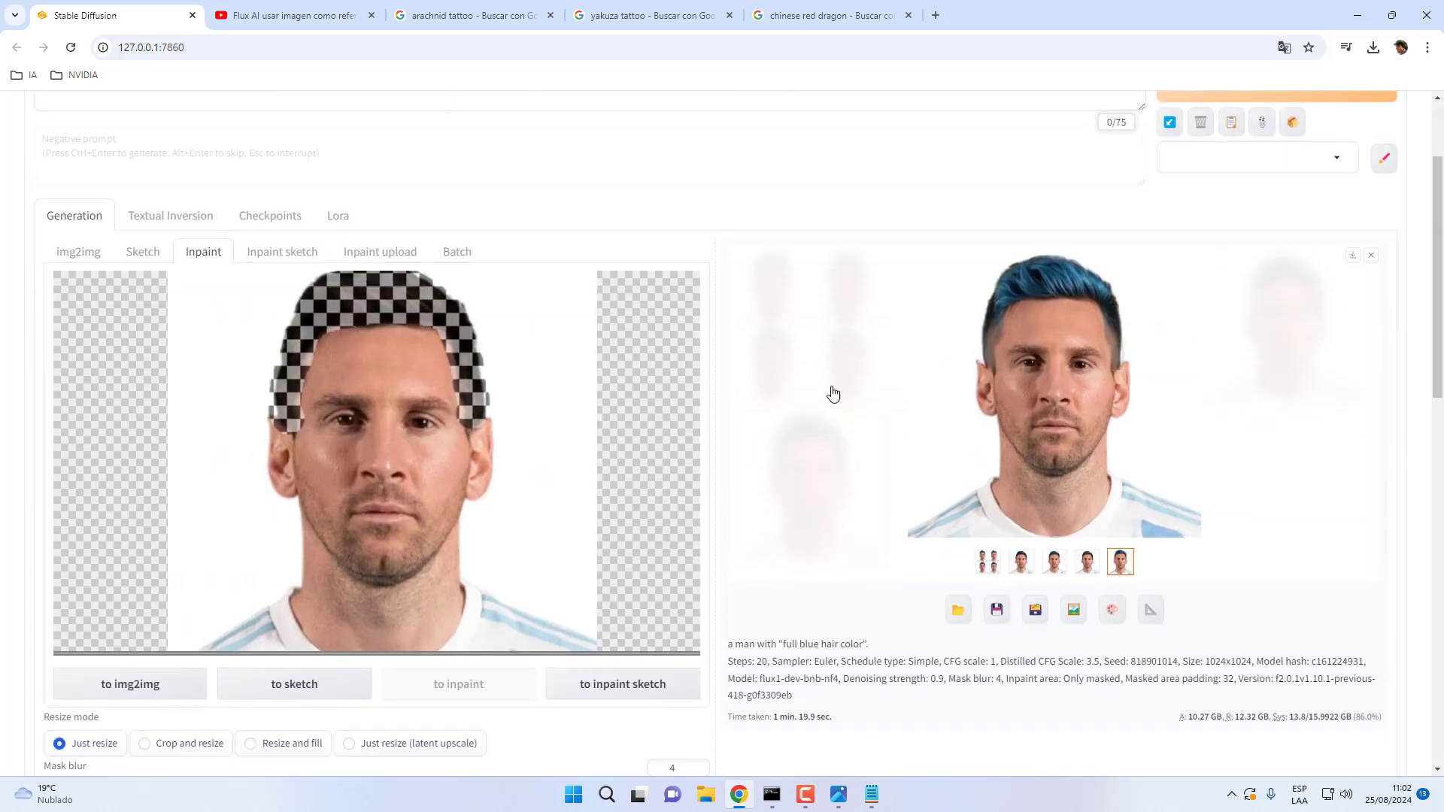
{"action": "left_click", "coordinate": [118, 283]}
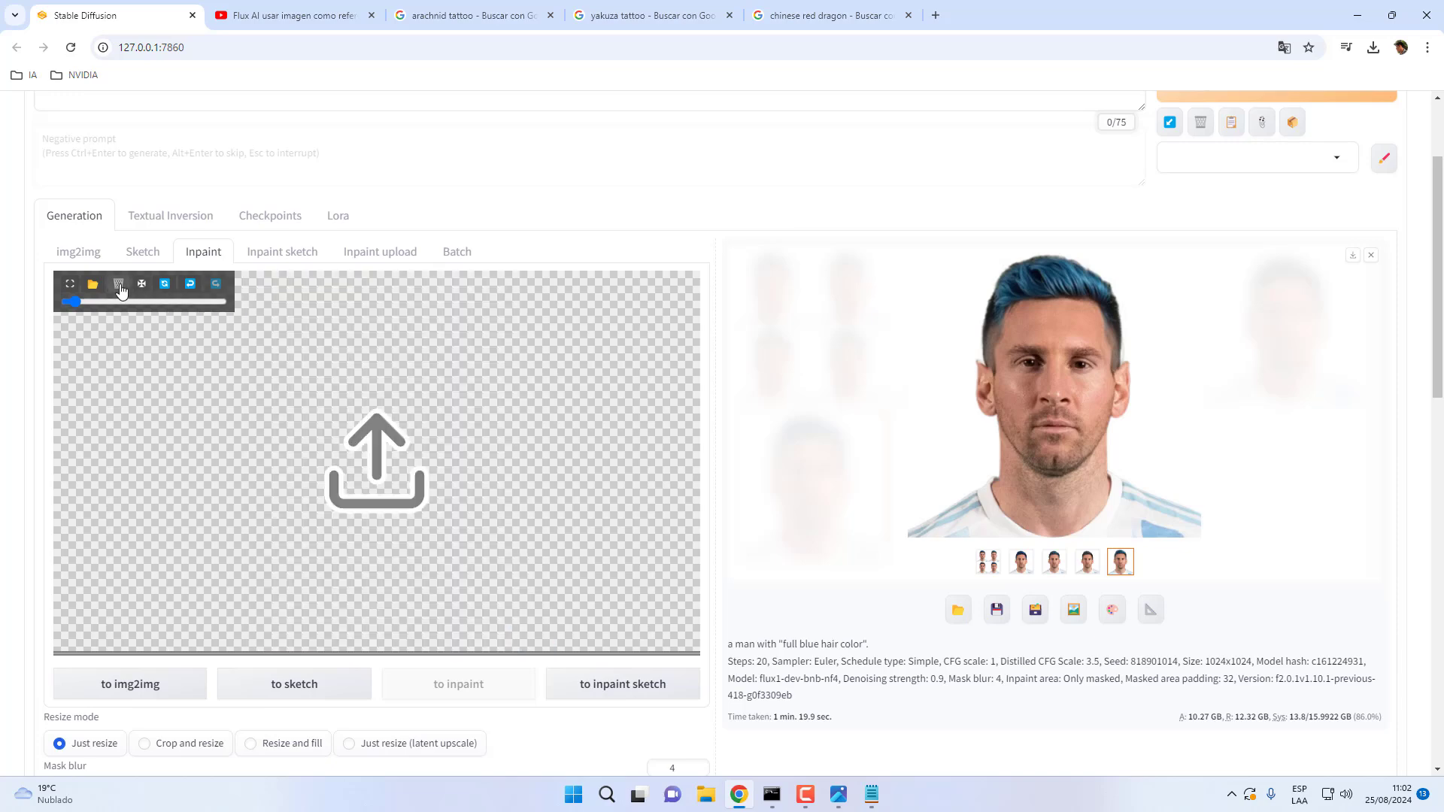
{"action": "left_click", "coordinate": [379, 471]}
{"action": "double_click", "coordinate": [419, 165]}
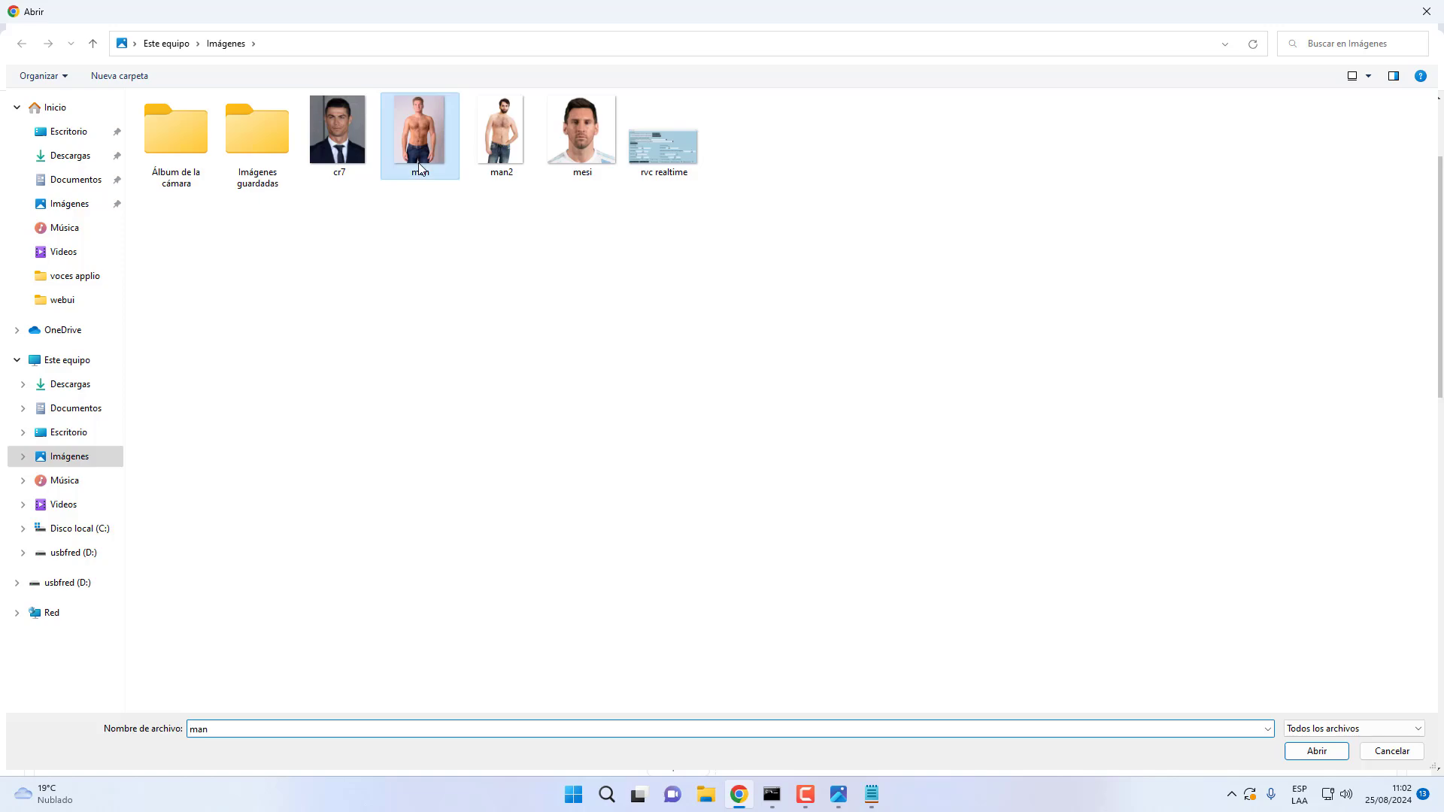
{"action": "left_click", "coordinate": [489, 241]}
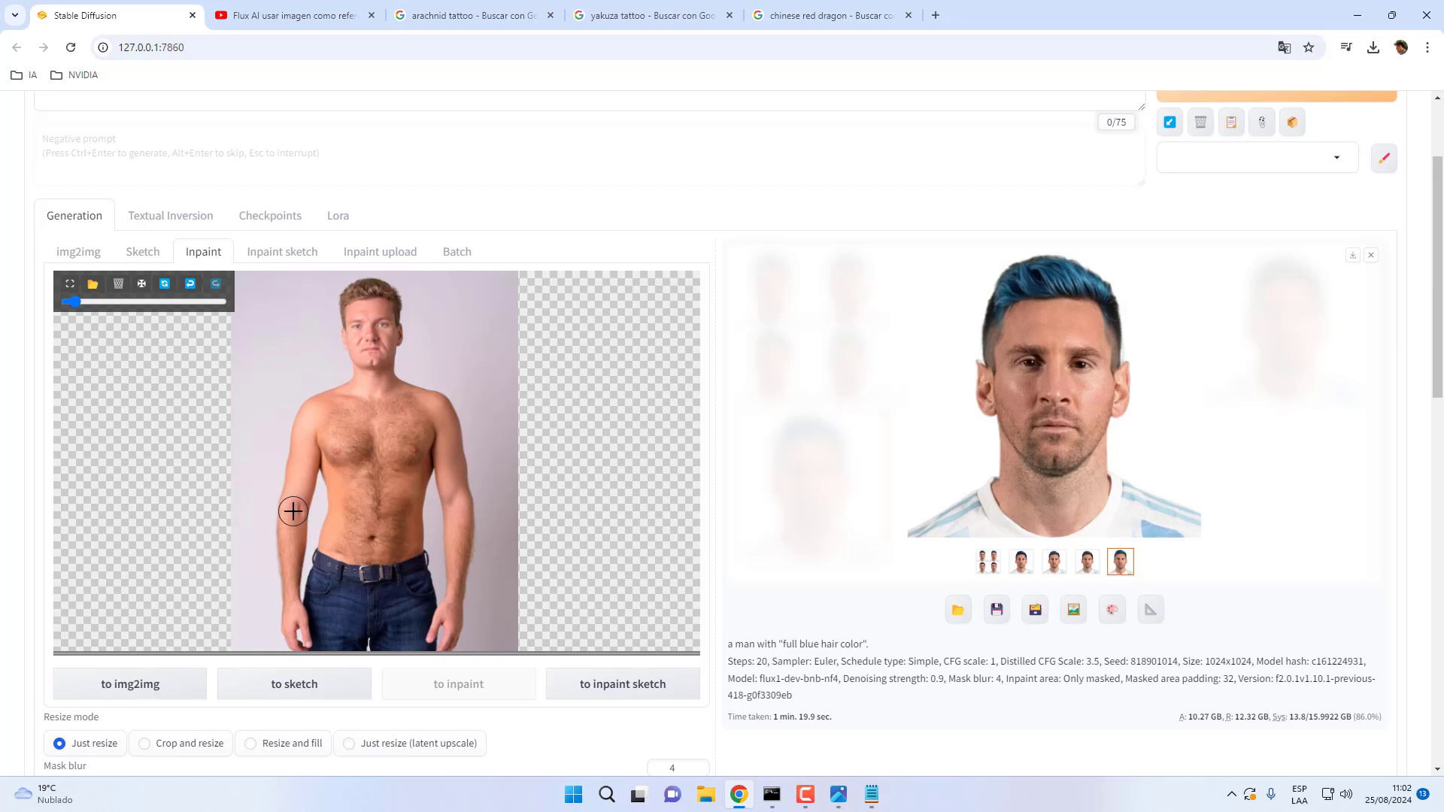
{"action": "mouse_move", "coordinate": [293, 511]}
{"action": "left_mouse_down"}
{"action": "mouse_move", "coordinate": [302, 437]}
{"action": "mouse_move", "coordinate": [321, 414]}
{"action": "left_mouse_up"}
- Copy the search phrase "chinese red dragon" from the Google Images results page
{"action": "left_click", "coordinate": [812, 16]}
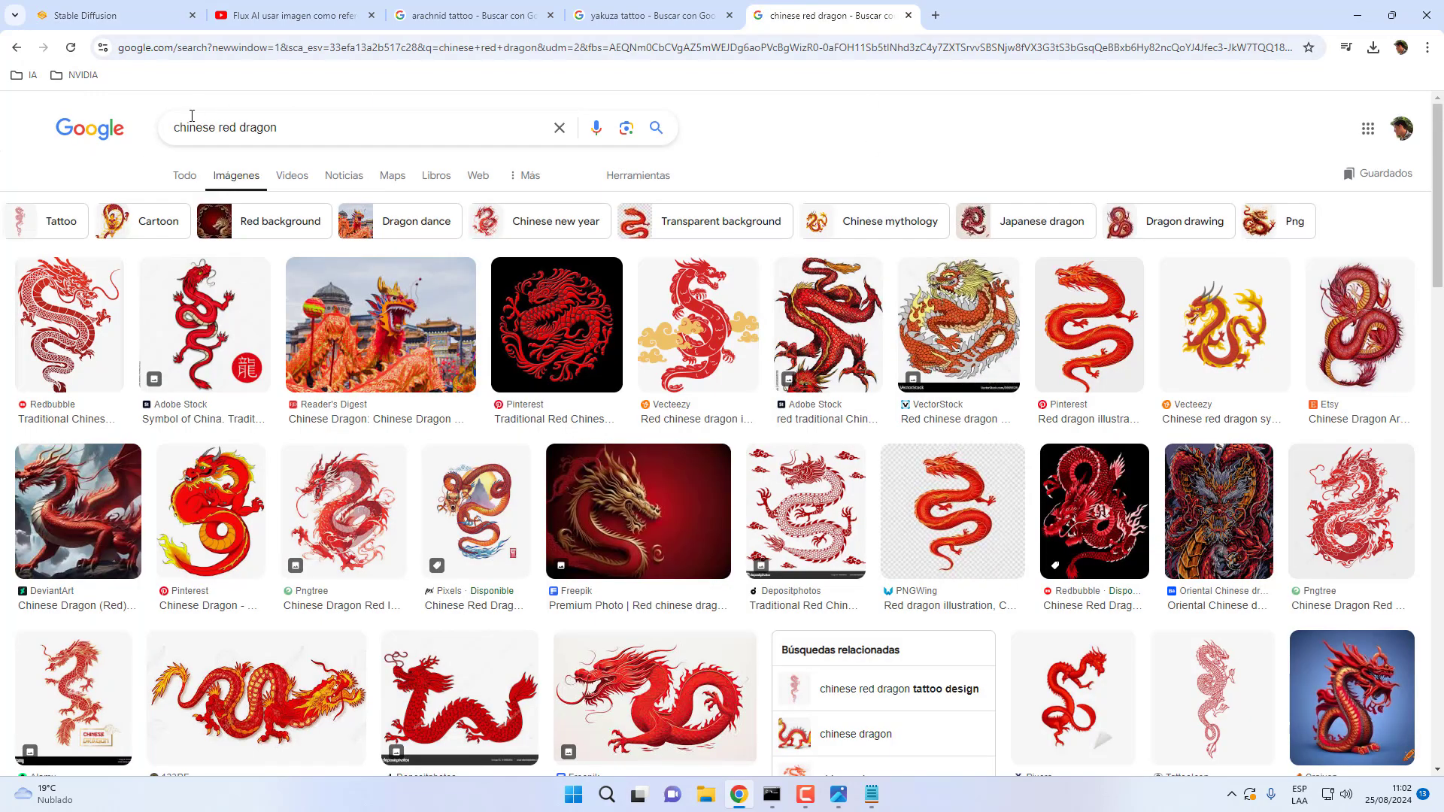
{"action": "double_click", "coordinate": [192, 129]}
{"action": "triple_click", "coordinate": [192, 129]}
{"action": "key", "text": "ctrl+c"}
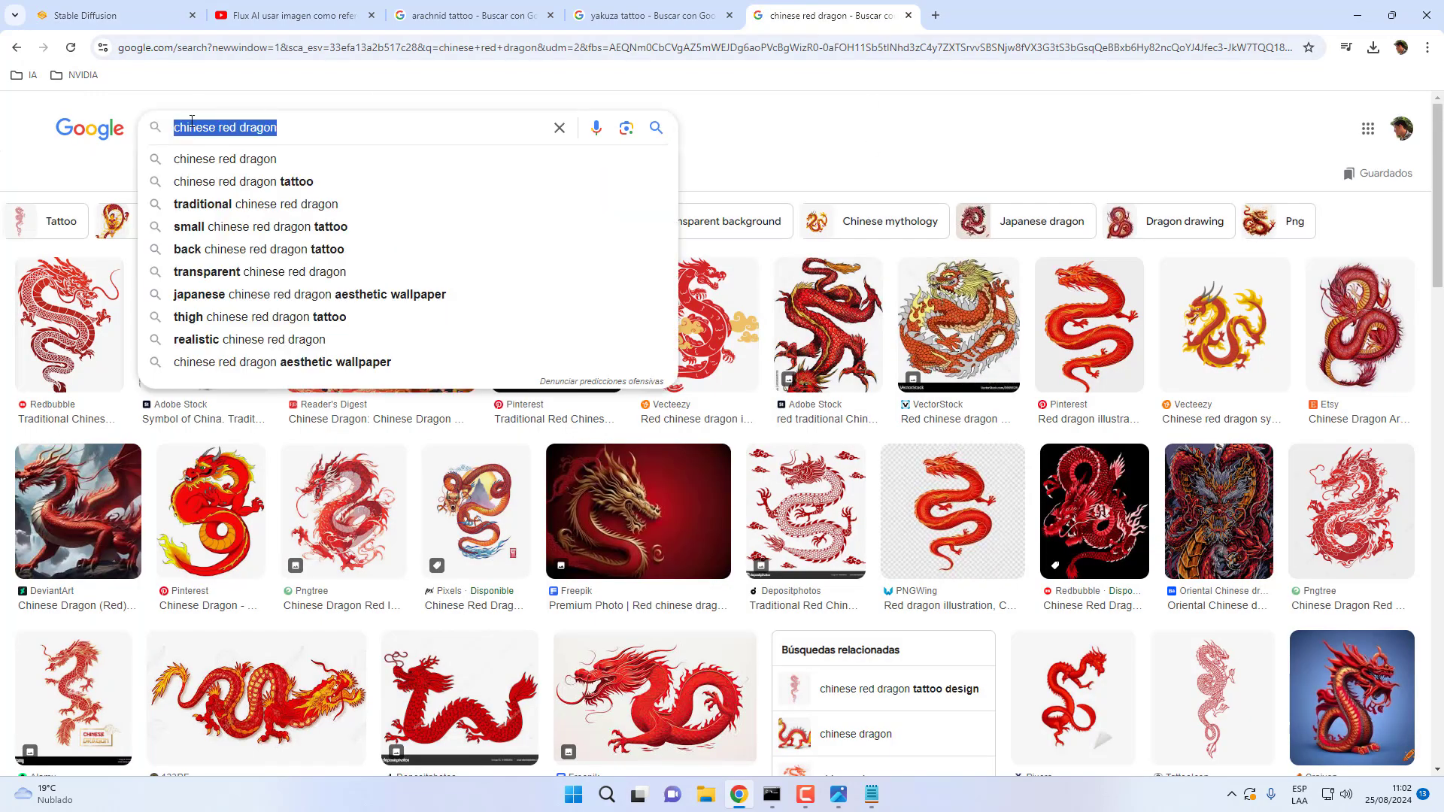
- Replace the img2img prompt with "a man with a tattoo of a chinese red dragon" and generate the images
{"action": "left_click", "coordinate": [141, 12]}
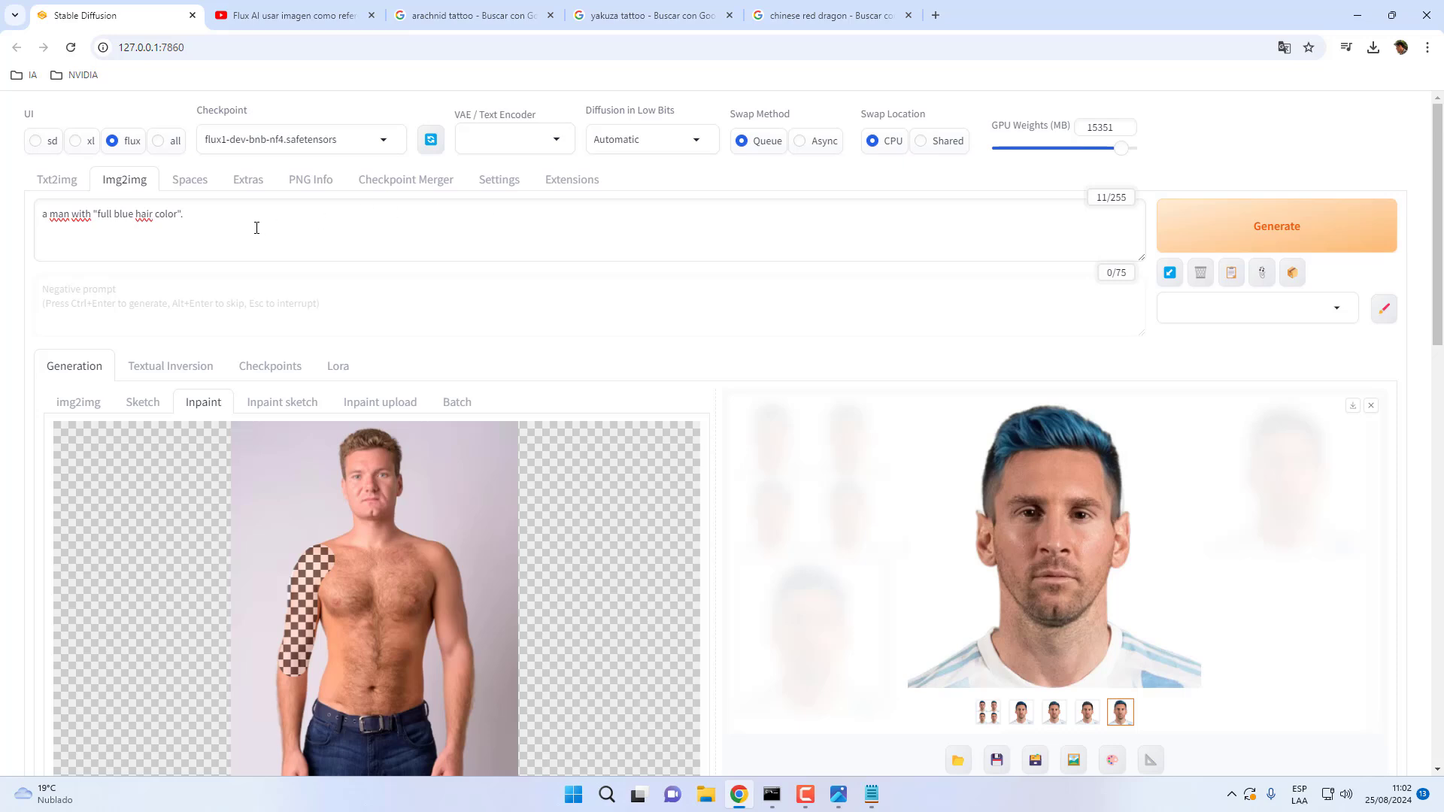
{"action": "left_click_drag", "start_coordinate": [257, 228], "coordinate": [15, 209]}
{"action": "key", "text": "ctrl+v"}
{"action": "left_click", "coordinate": [43, 214]}
{"action": "type", "text": "a man wi"}
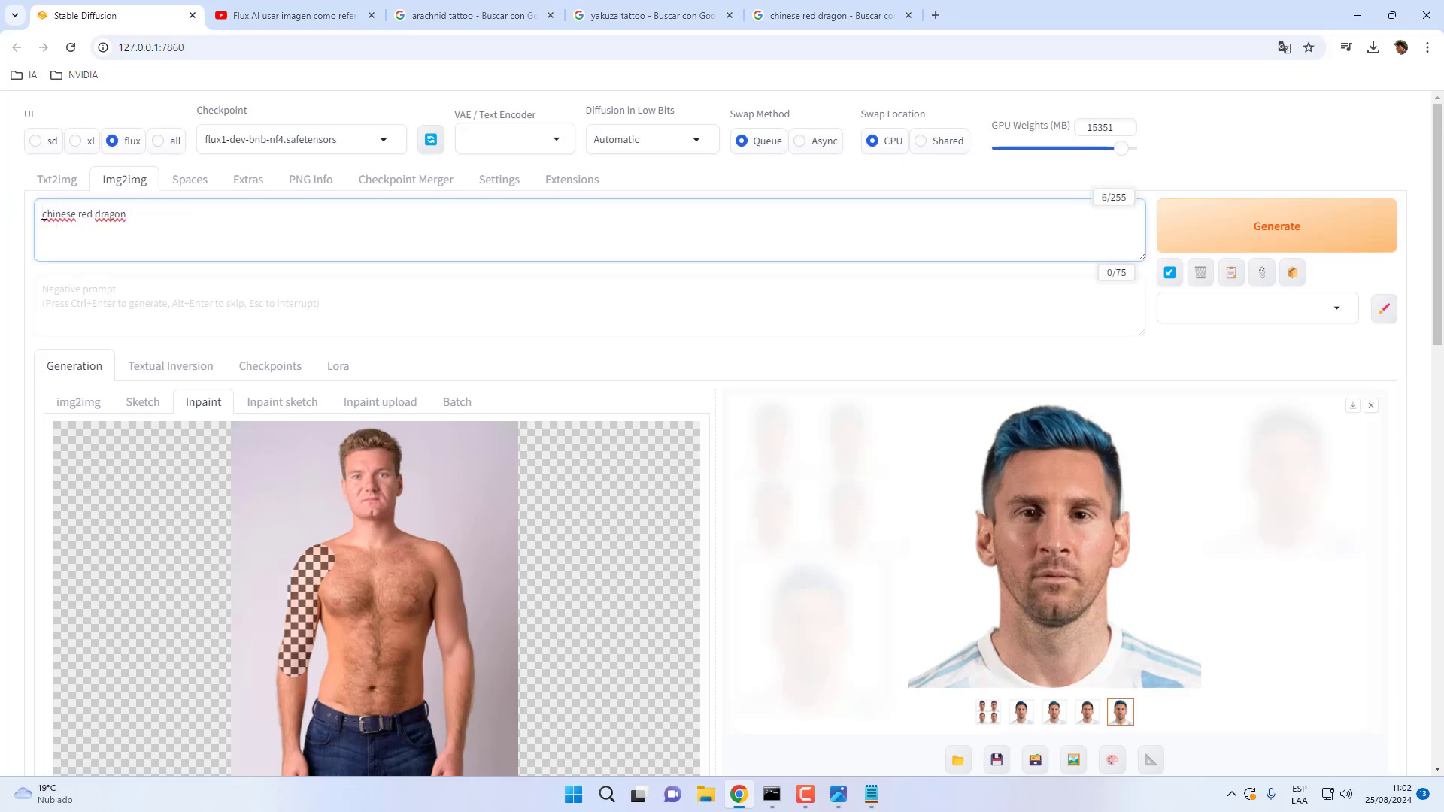
{"action": "type", "text": "th  "}
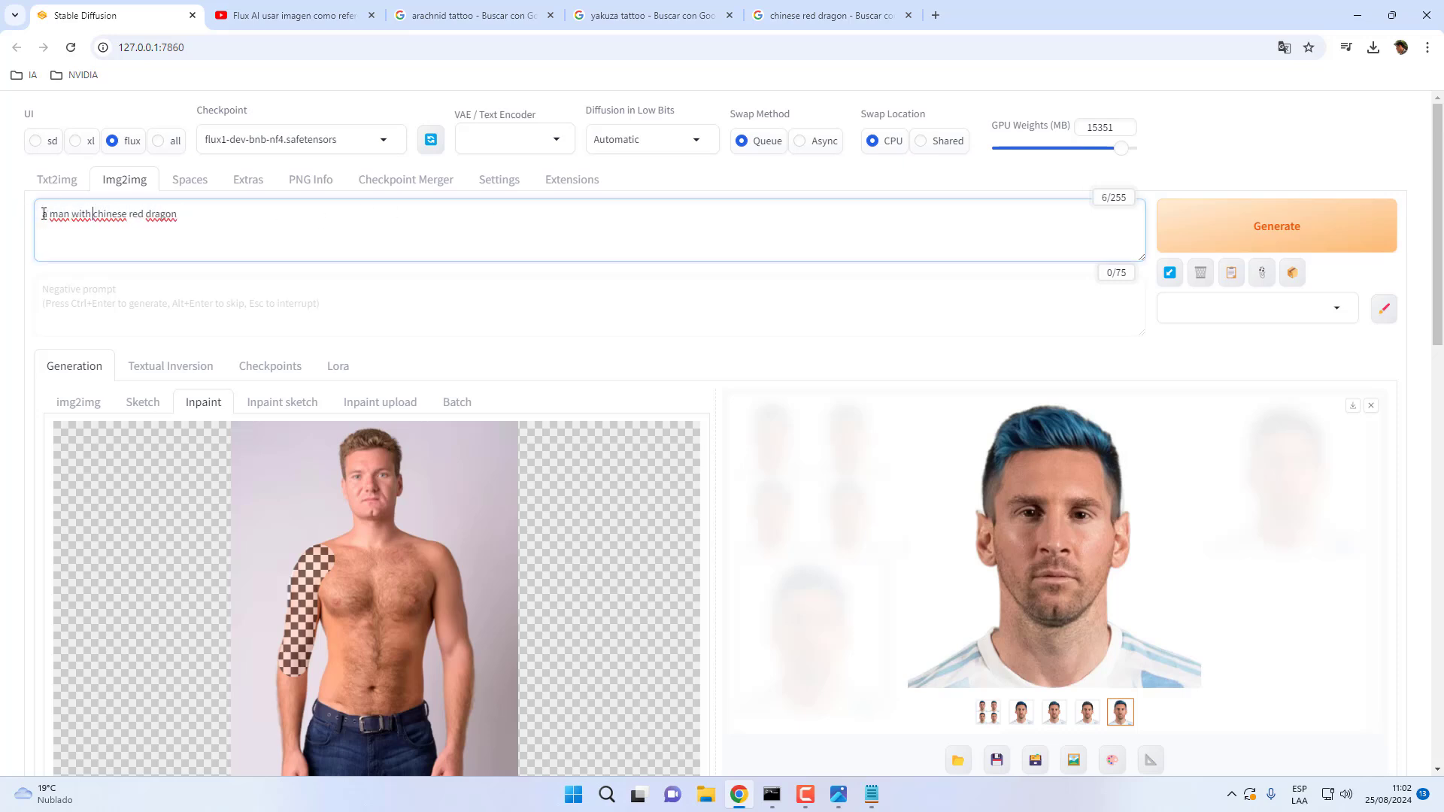
{"action": "type", "text": "a tattoo"}
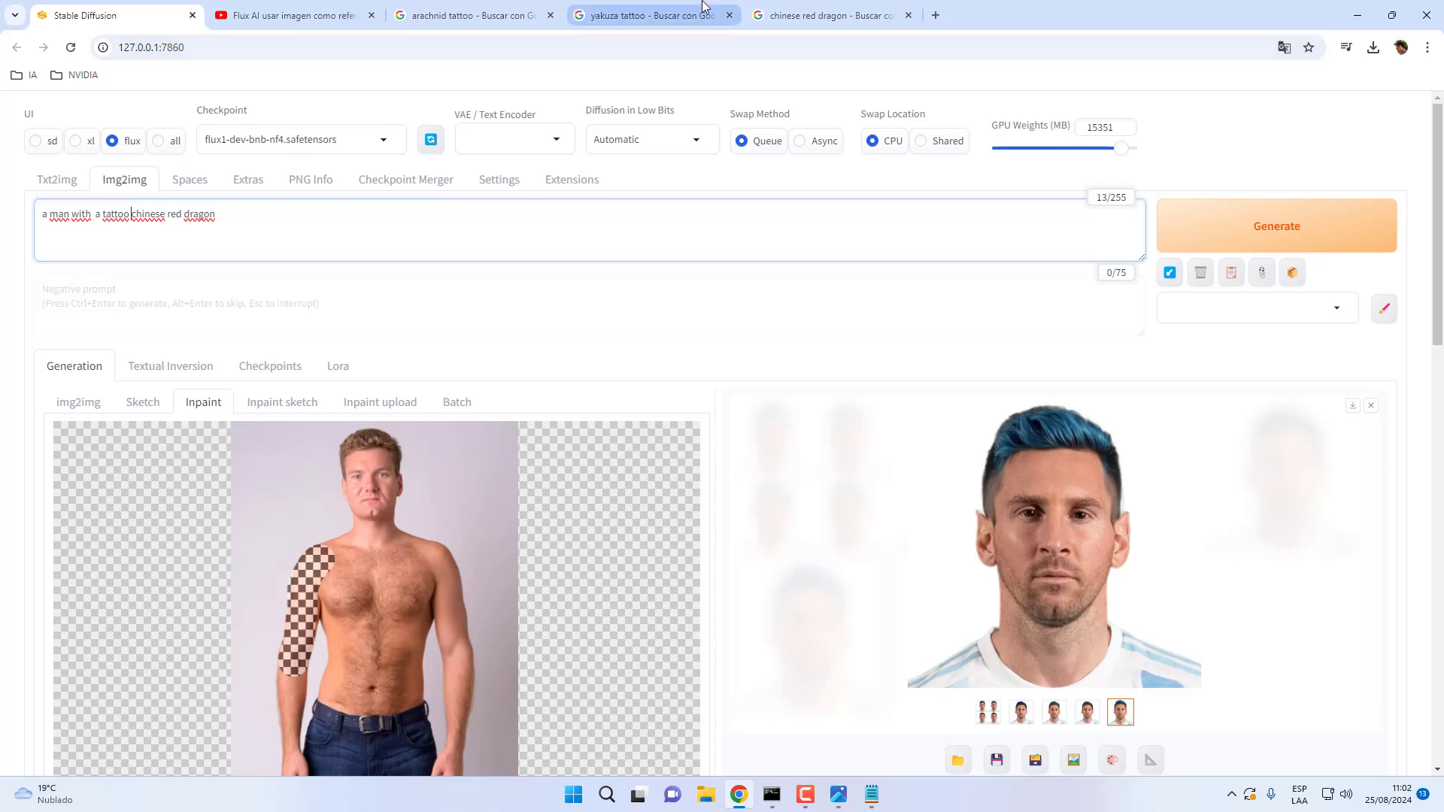
{"action": "left_click", "coordinate": [703, 10]}
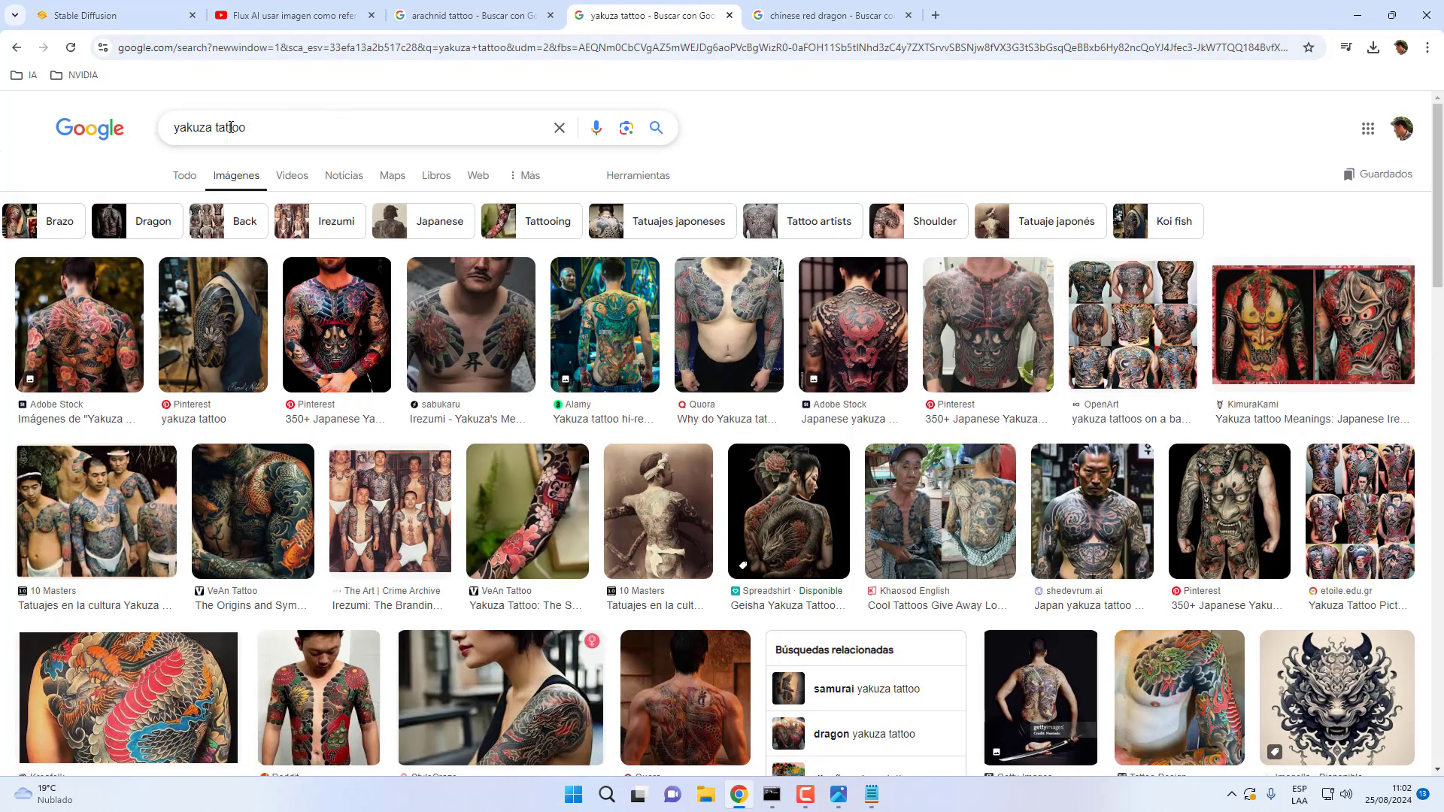
{"action": "left_click", "coordinate": [173, 47]}
{"action": "left_click", "coordinate": [120, 18]}
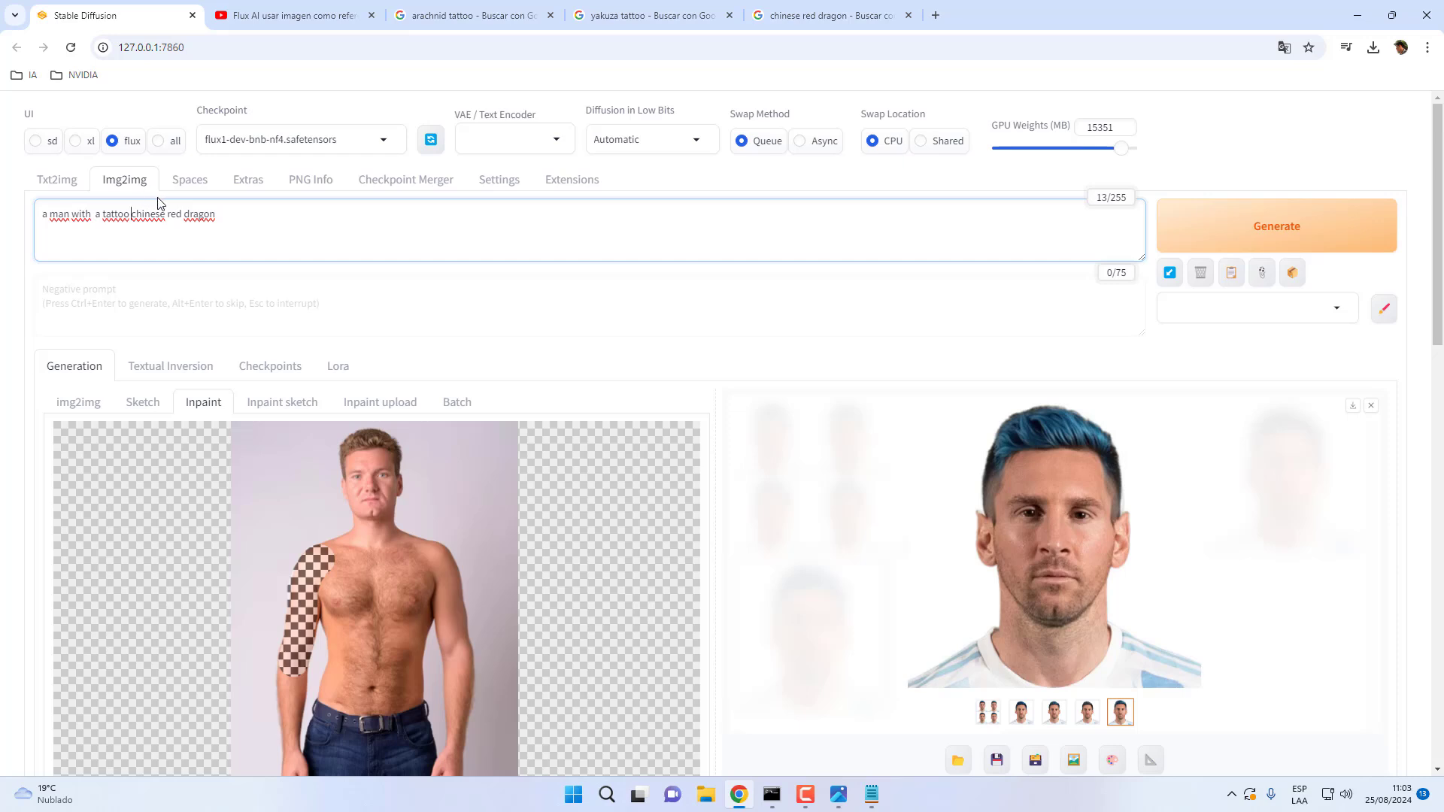
{"action": "type", "text": "of a"}
{"action": "left_click", "coordinate": [1279, 229]}
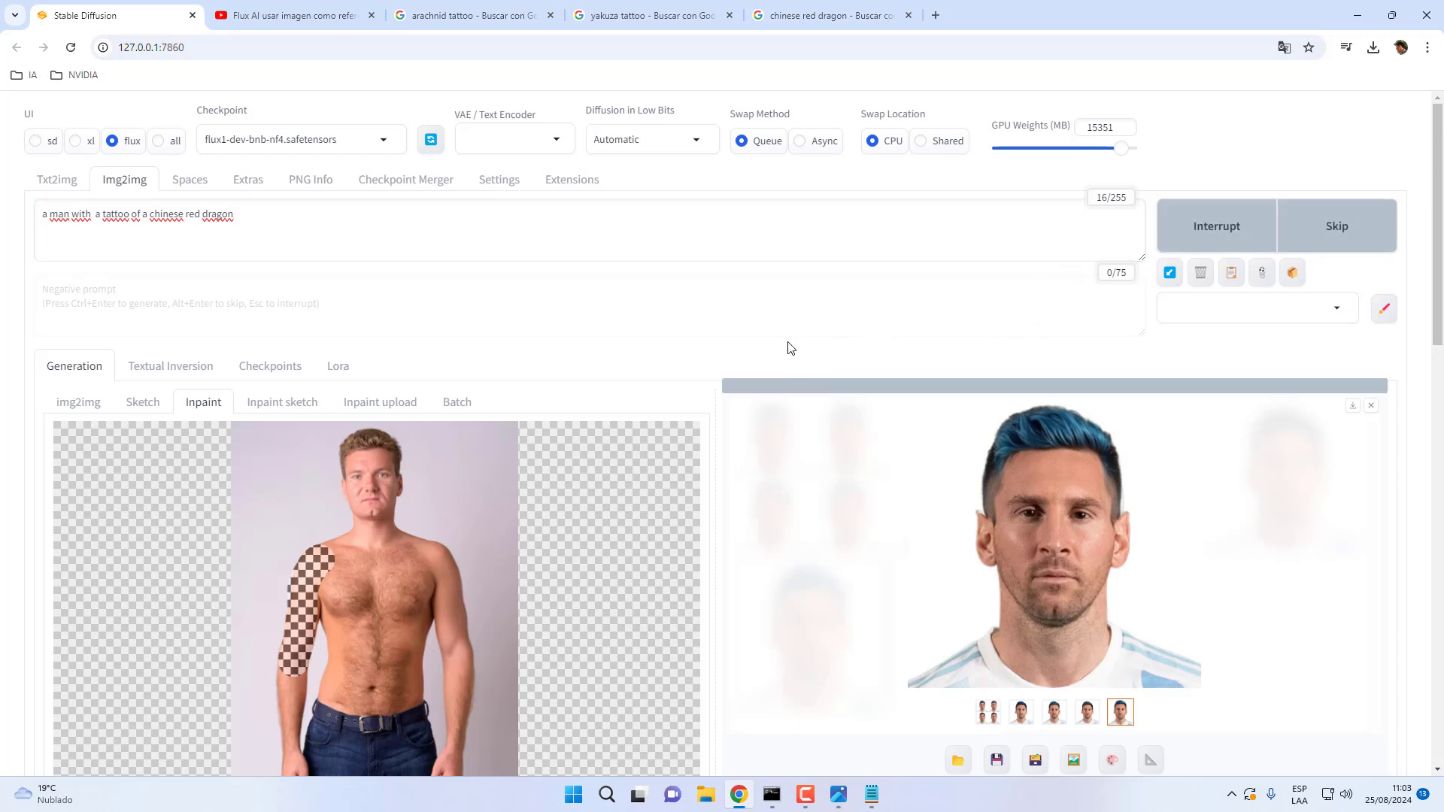
{"action": "scroll", "coordinate": [786, 348], "scroll_direction": "down", "scroll_amount": 1}
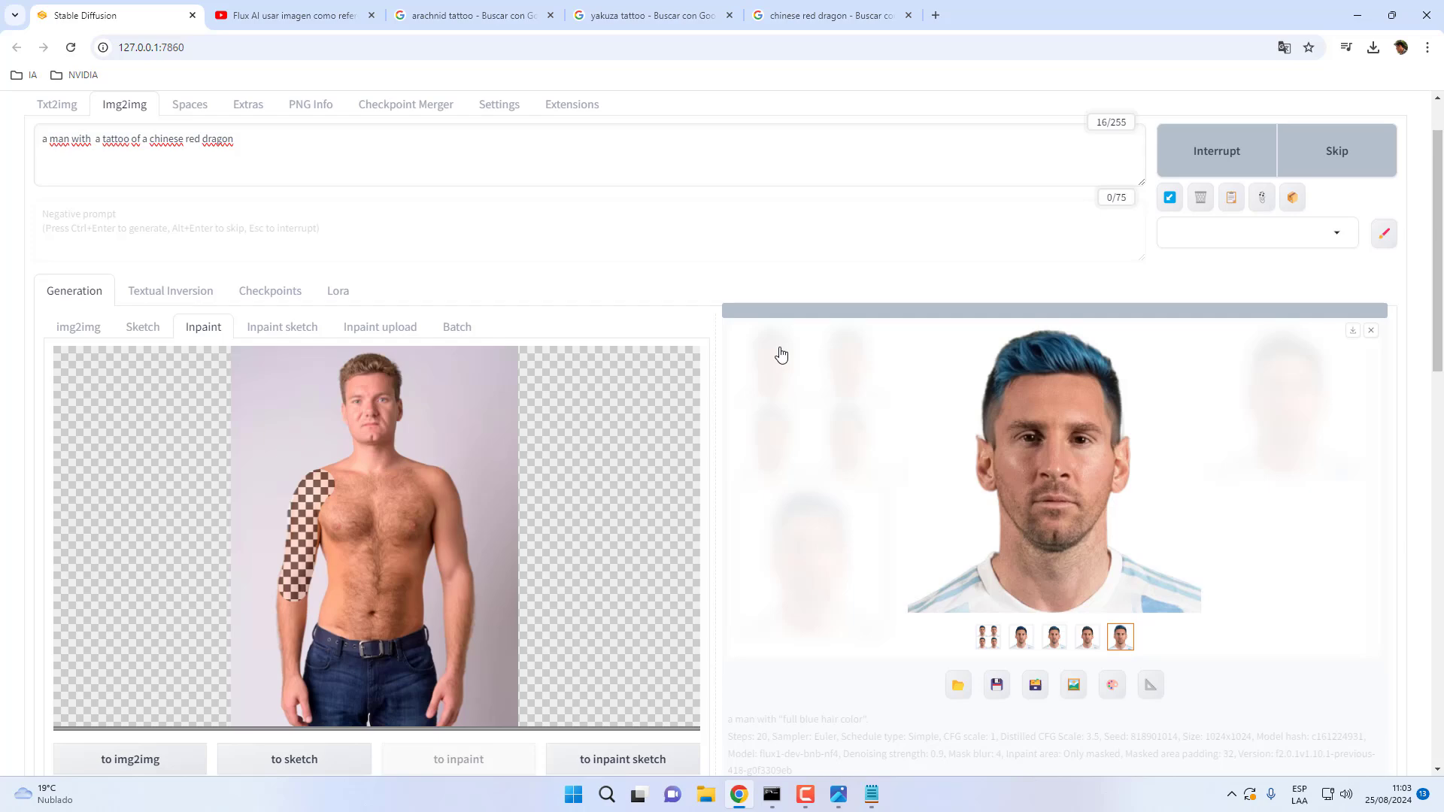
{"action": "scroll", "coordinate": [780, 355], "scroll_direction": "down", "scroll_amount": 7}
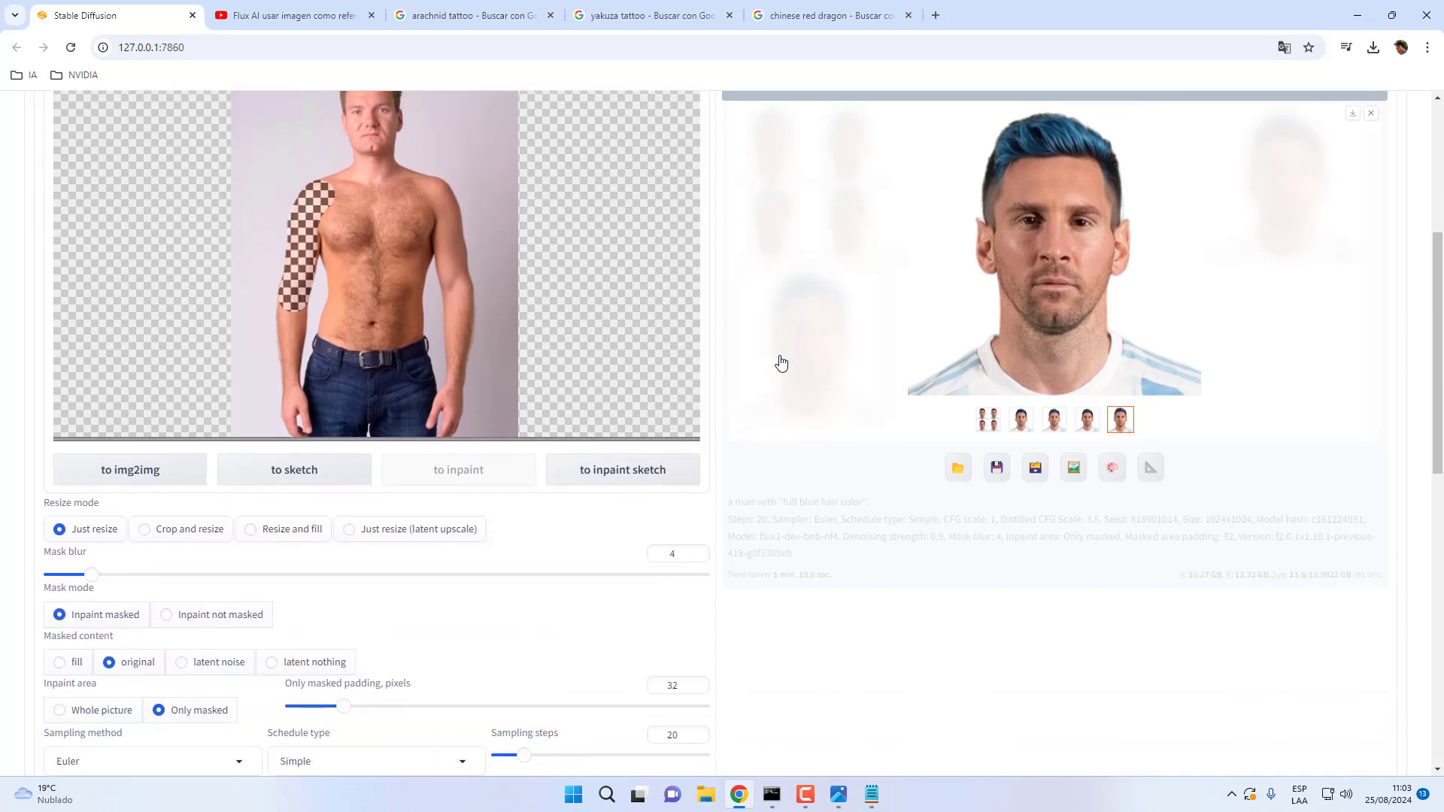
{"action": "scroll", "coordinate": [785, 367], "scroll_direction": "up", "scroll_amount": 7}
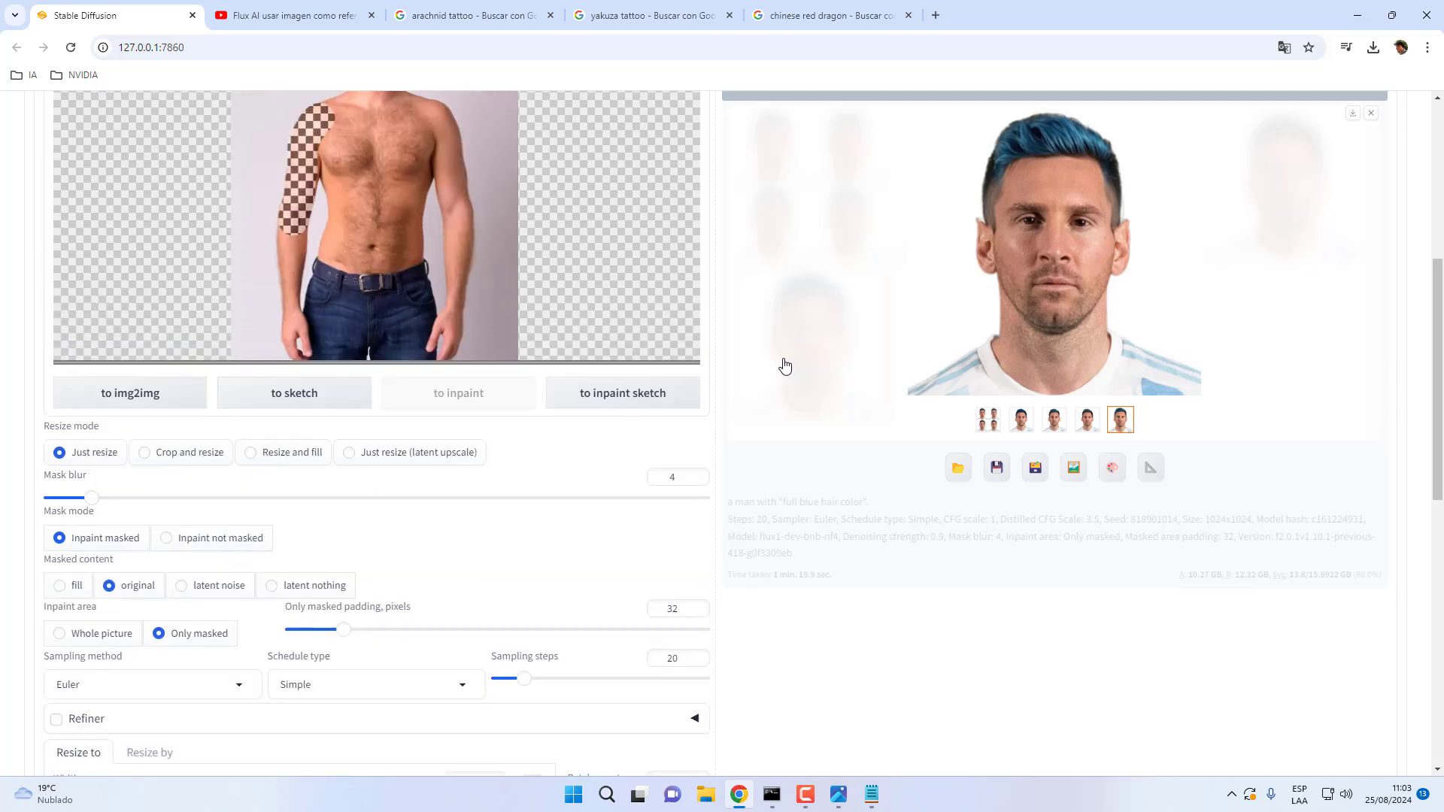
{"action": "scroll", "coordinate": [785, 376], "scroll_direction": "down", "scroll_amount": 3}
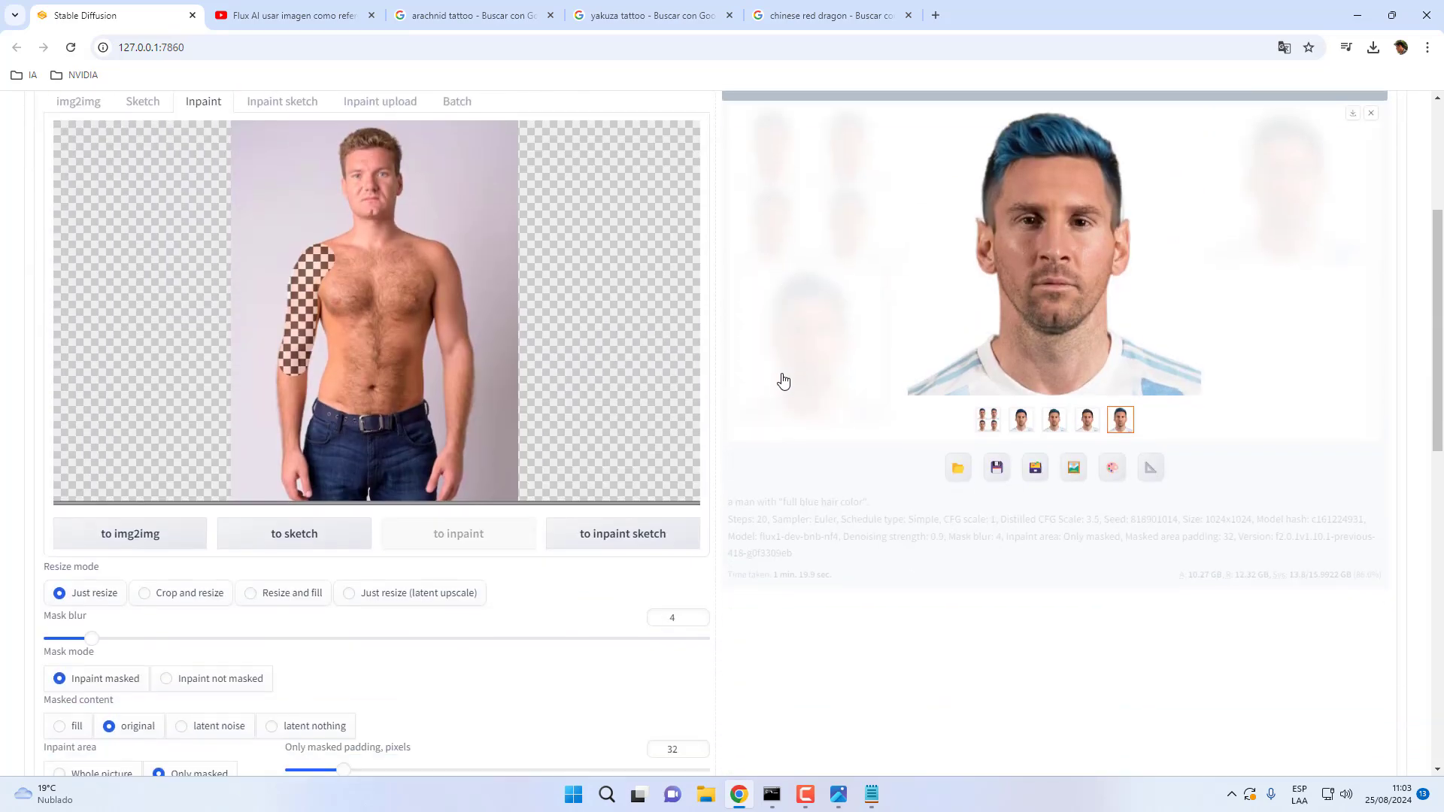
{"action": "scroll", "coordinate": [784, 377], "scroll_direction": "up", "scroll_amount": 3}
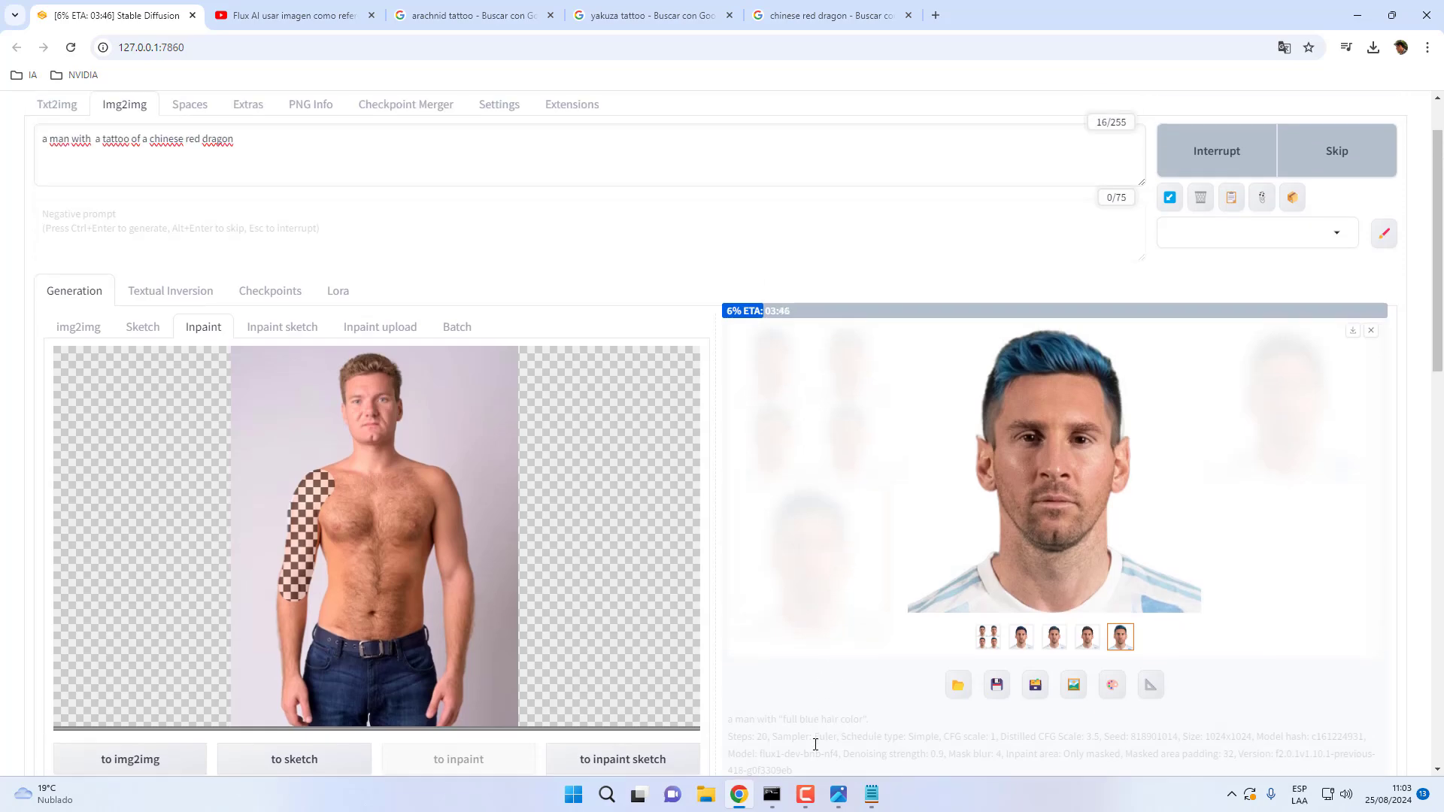
{"action": "left_click", "coordinate": [806, 795]}
{"action": "left_click", "coordinate": [1373, 718]}
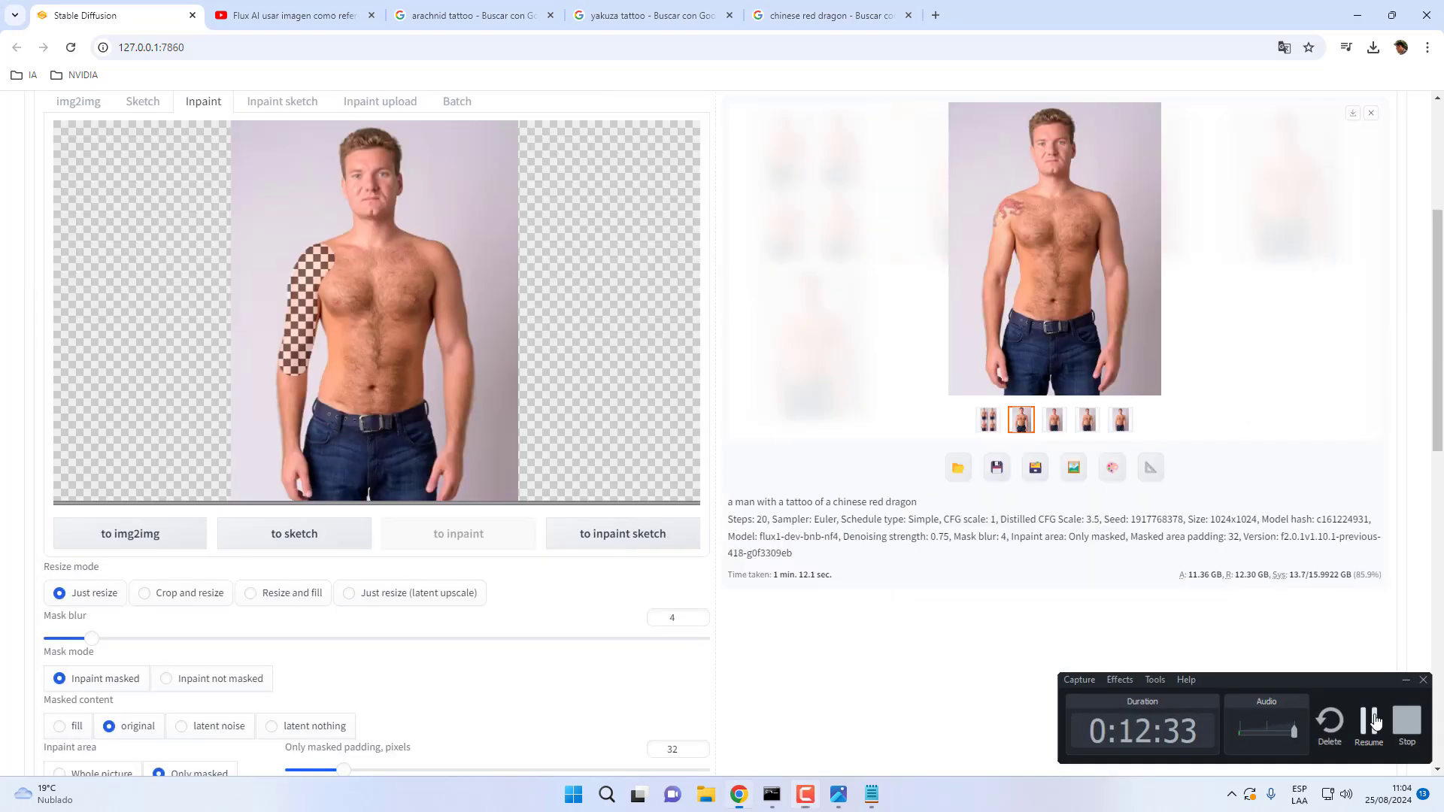
- View the generated dragon tattoo images enlarged, go through the batch to compare the arm tattoos, and close the viewer
{"action": "scroll", "coordinate": [1254, 461], "scroll_direction": "up", "scroll_amount": 2}
{"action": "left_click", "coordinate": [1087, 439]}
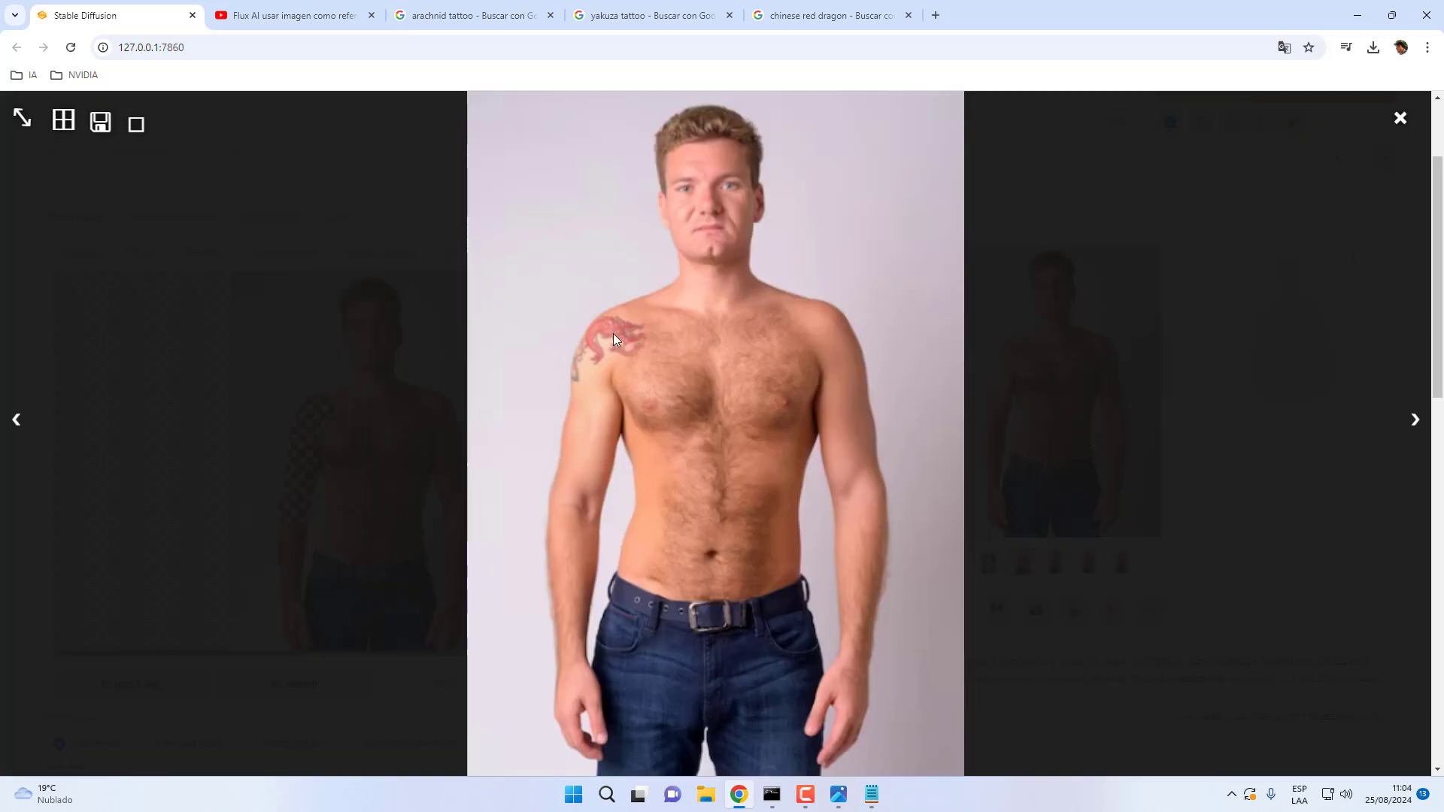
{"action": "left_click", "coordinate": [1409, 423]}
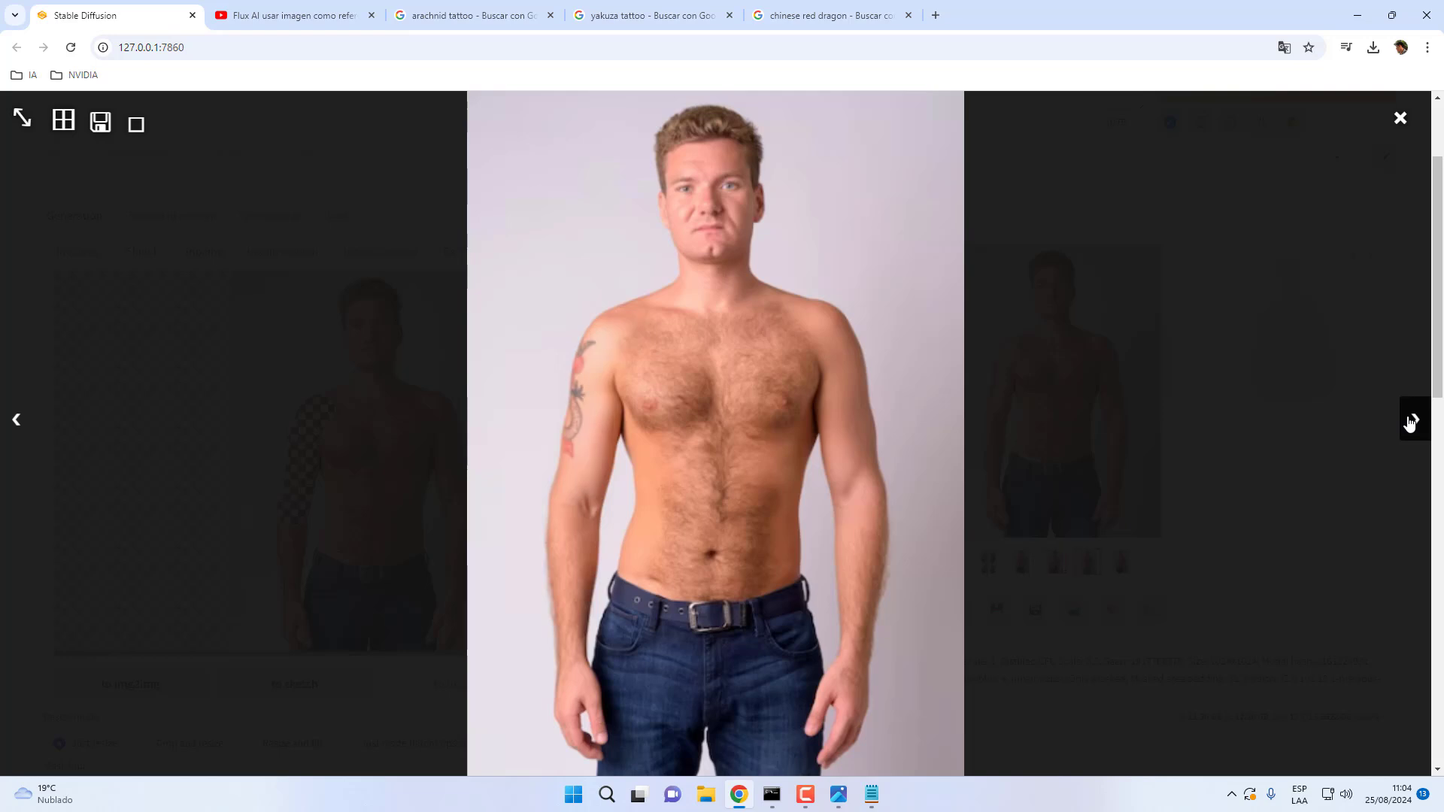
{"action": "left_click", "coordinate": [1409, 423]}
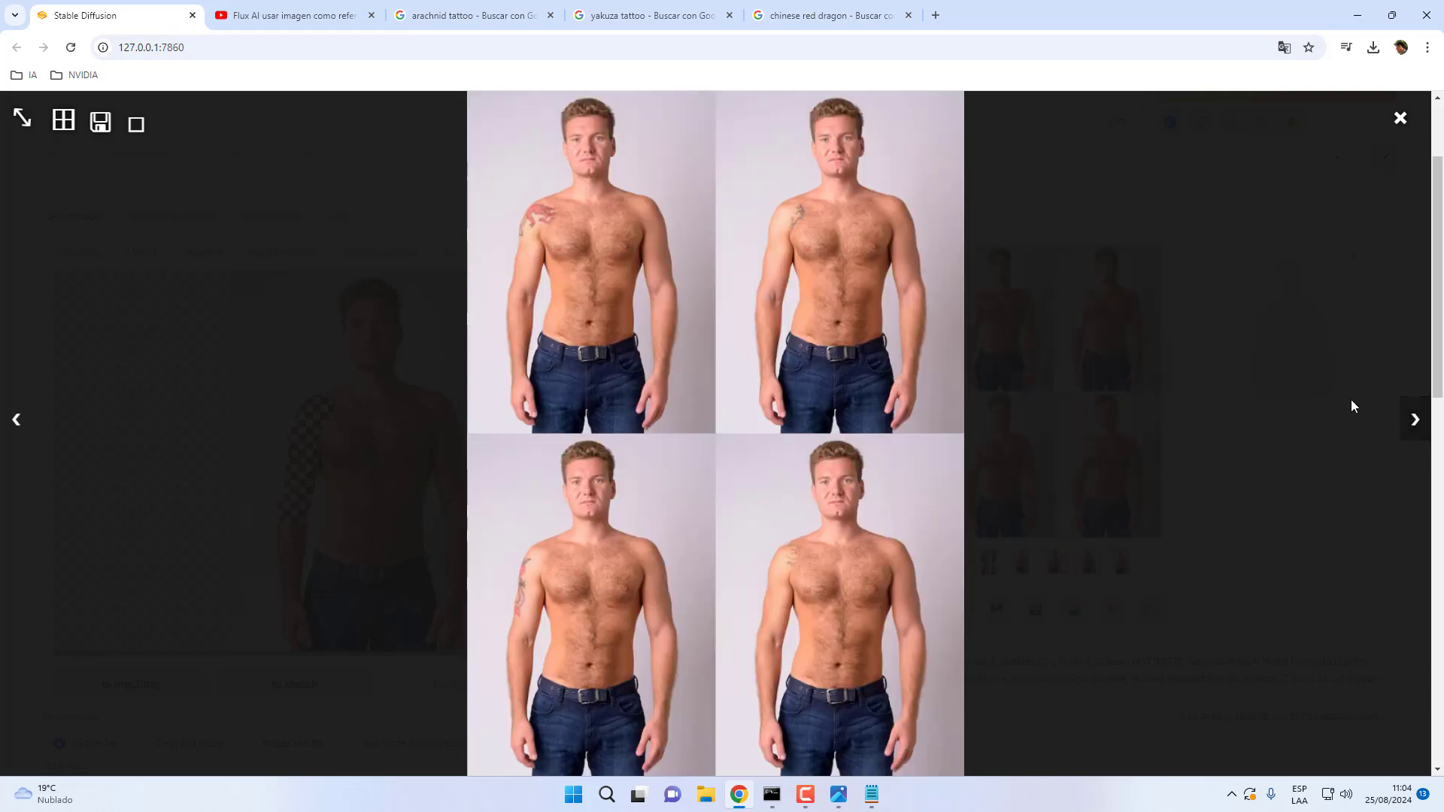
{"action": "left_click", "coordinate": [1413, 434]}
{"action": "left_click", "coordinate": [1414, 437]}
{"action": "left_click", "coordinate": [1414, 436]}
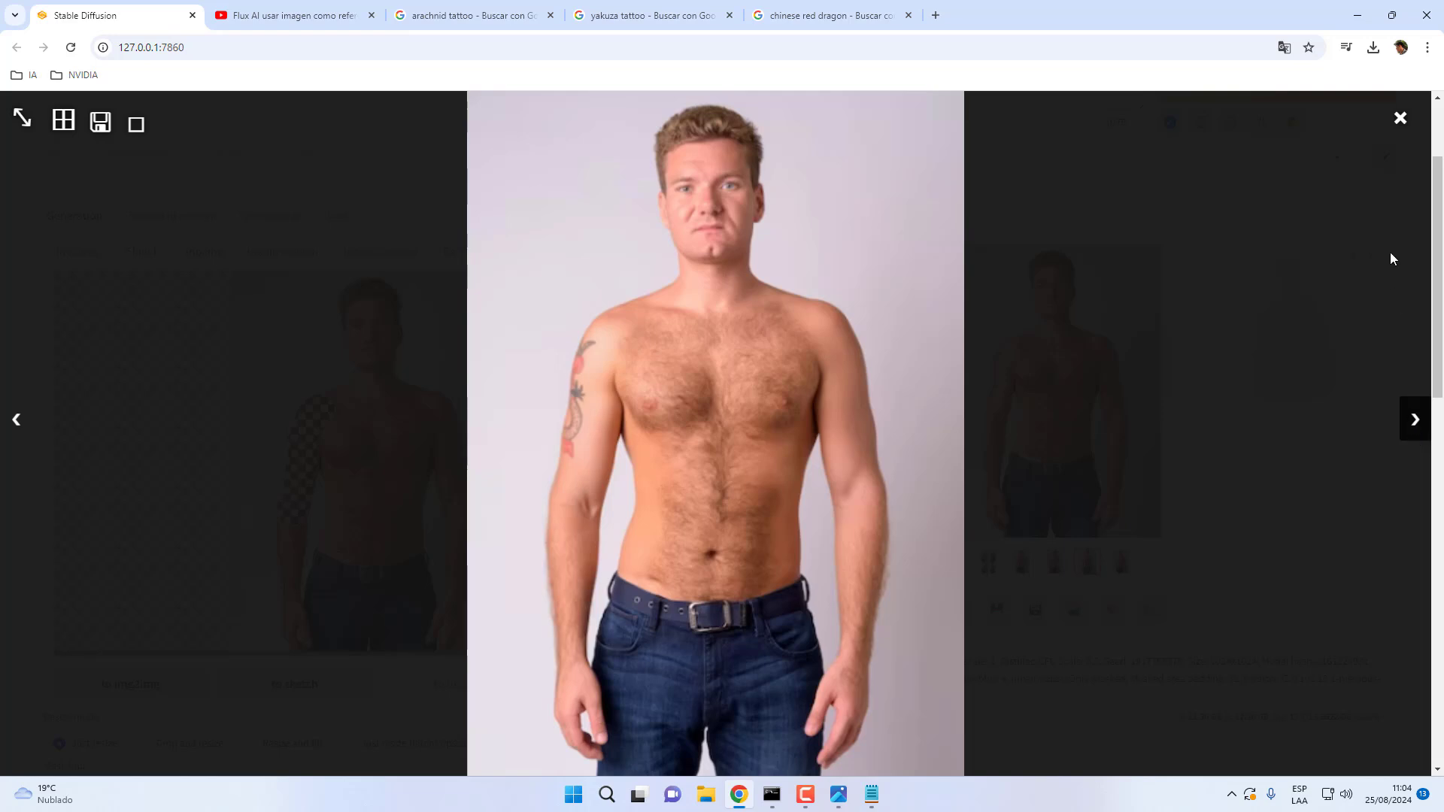
{"action": "left_click", "coordinate": [1400, 119]}
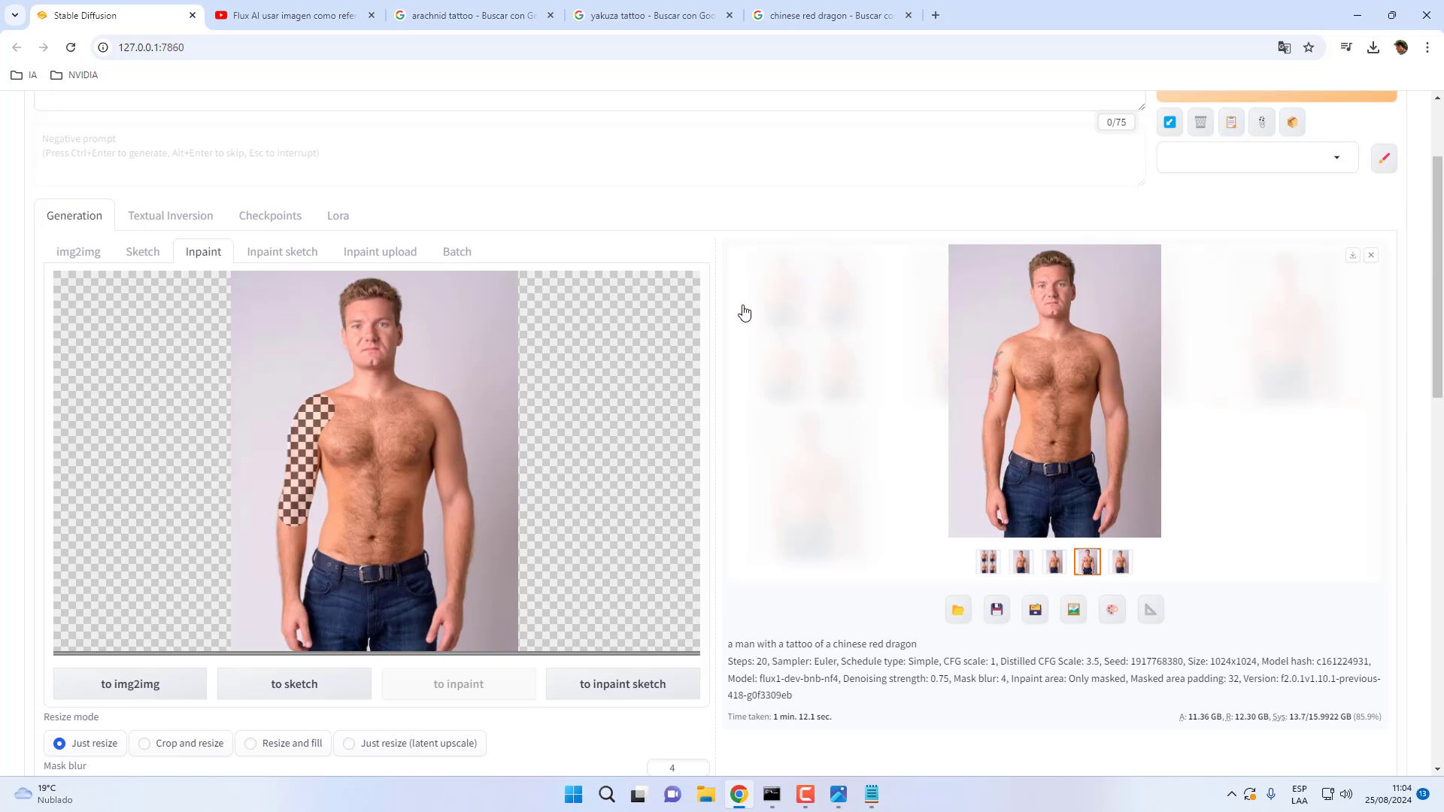
- Extend the inpaint mask from the man's right arm across his chest, abdomen and left arm
{"action": "scroll", "coordinate": [749, 257], "scroll_direction": "up", "scroll_amount": 1}
{"action": "scroll", "coordinate": [751, 256], "scroll_direction": "up", "scroll_amount": 2}
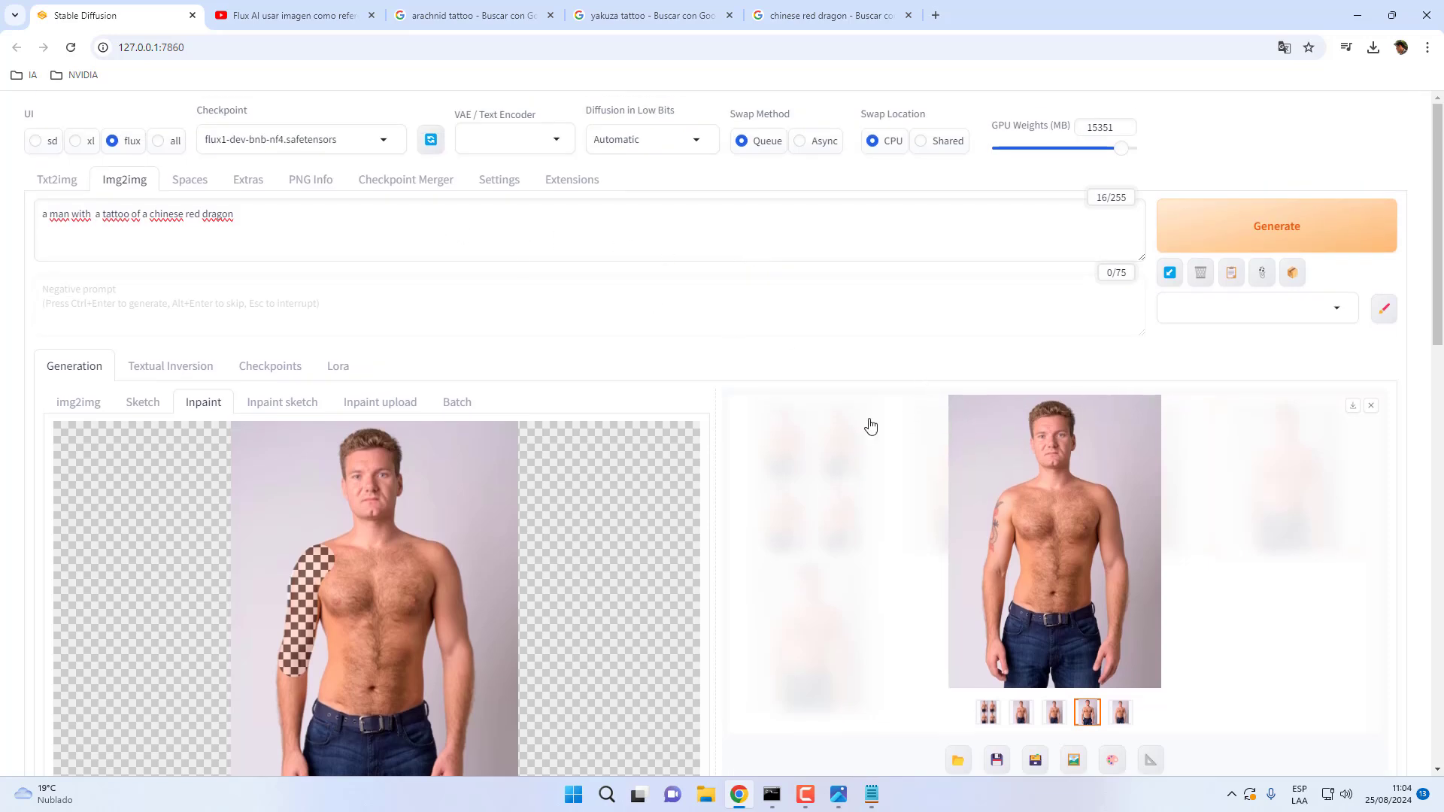
{"action": "mouse_move", "coordinate": [468, 483]}
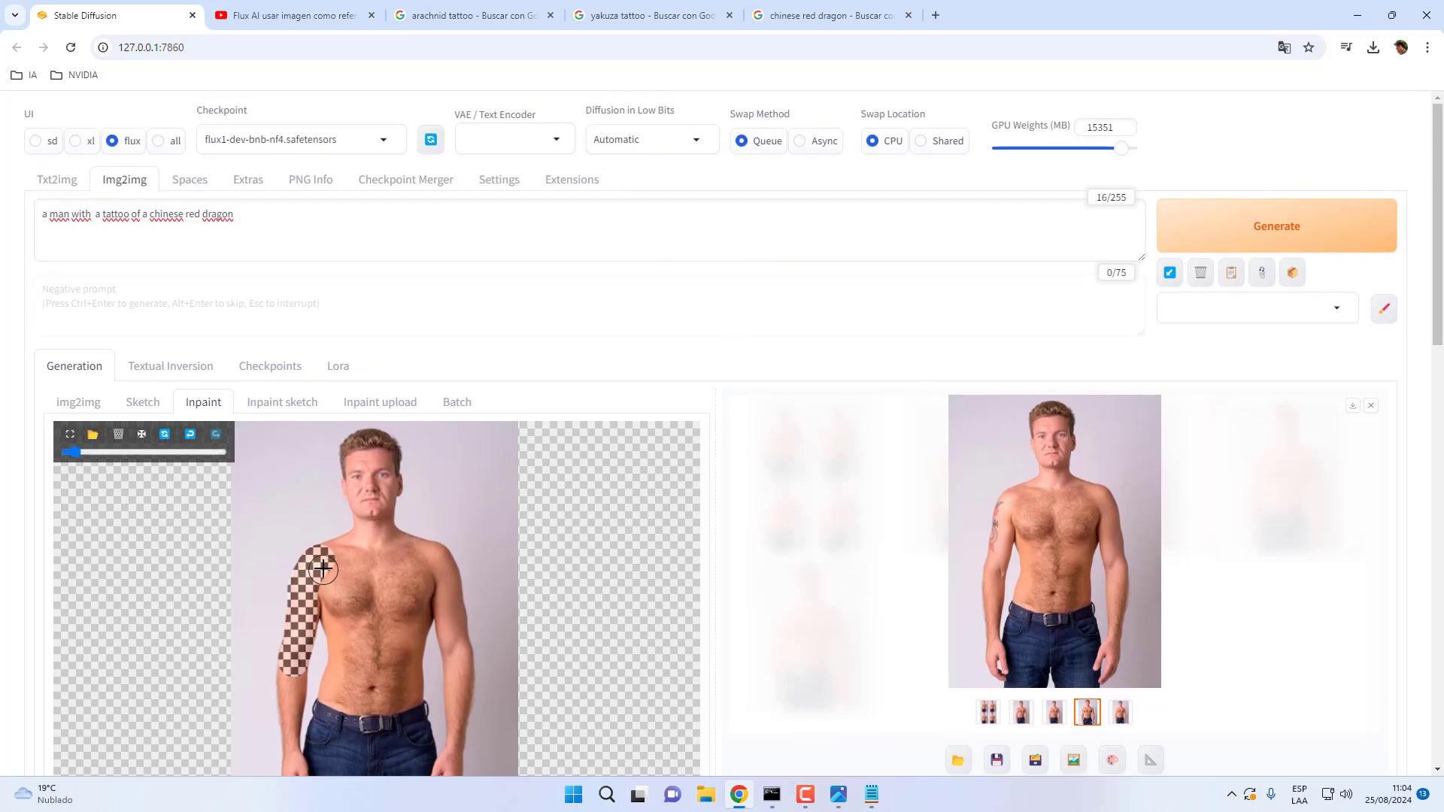
{"action": "mouse_move", "coordinate": [323, 571]}
{"action": "left_mouse_down"}
{"action": "mouse_move", "coordinate": [325, 558]}
{"action": "mouse_move", "coordinate": [397, 543]}
{"action": "mouse_move", "coordinate": [444, 575]}
{"action": "mouse_move", "coordinate": [460, 748]}
{"action": "mouse_move", "coordinate": [425, 591]}
{"action": "mouse_move", "coordinate": [413, 683]}
{"action": "mouse_move", "coordinate": [336, 699]}
{"action": "mouse_move", "coordinate": [340, 583]}
{"action": "mouse_move", "coordinate": [390, 576]}
{"action": "mouse_move", "coordinate": [359, 604]}
{"action": "mouse_move", "coordinate": [408, 588]}
{"action": "mouse_move", "coordinate": [379, 660]}
{"action": "mouse_move", "coordinate": [366, 622]}
{"action": "mouse_move", "coordinate": [383, 675]}
{"action": "mouse_move", "coordinate": [367, 669]}
{"action": "left_mouse_up"}
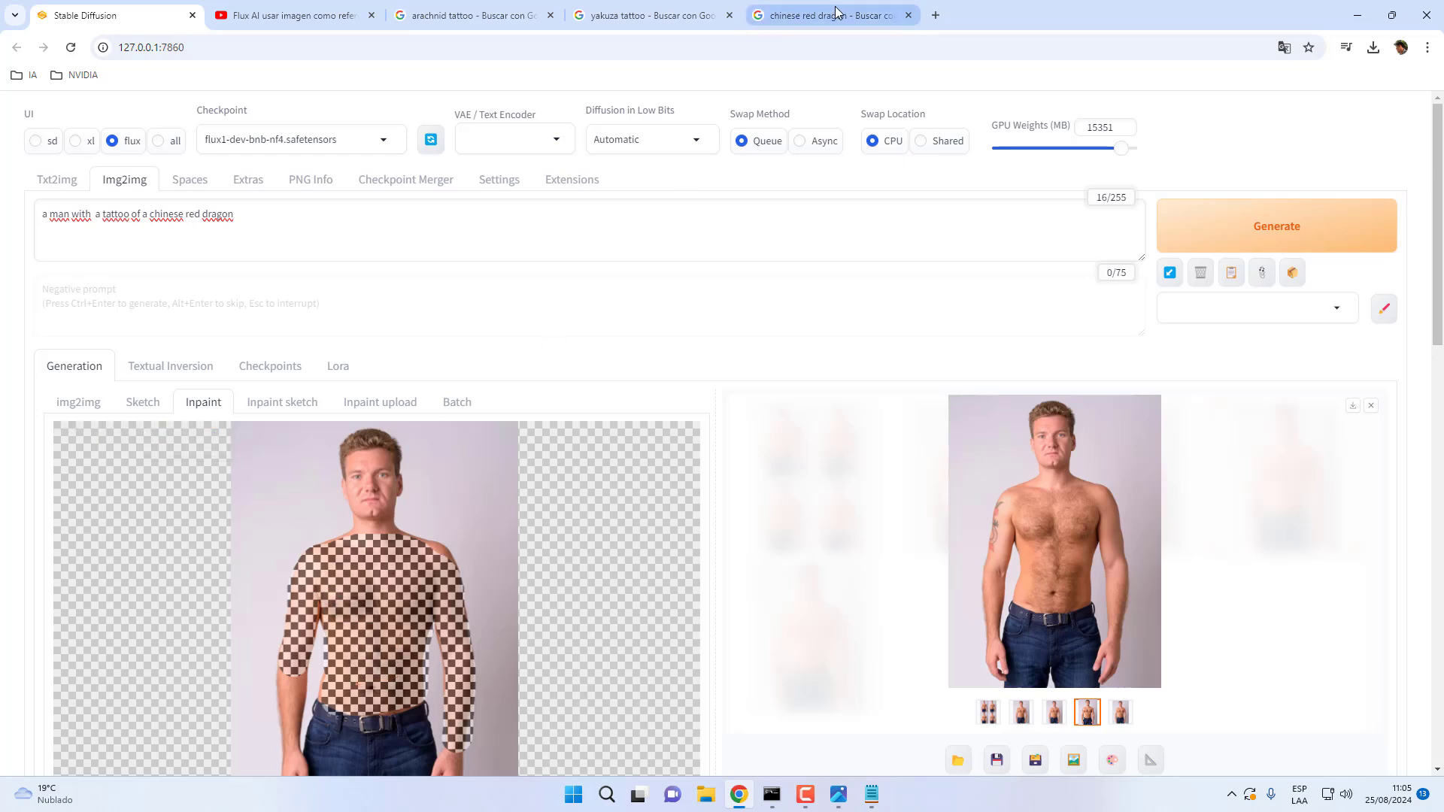
- Copy the search phrase "yakuza tattoo" from the Google Images results page
{"action": "left_click", "coordinate": [655, 15]}
{"action": "left_click", "coordinate": [295, 115]}
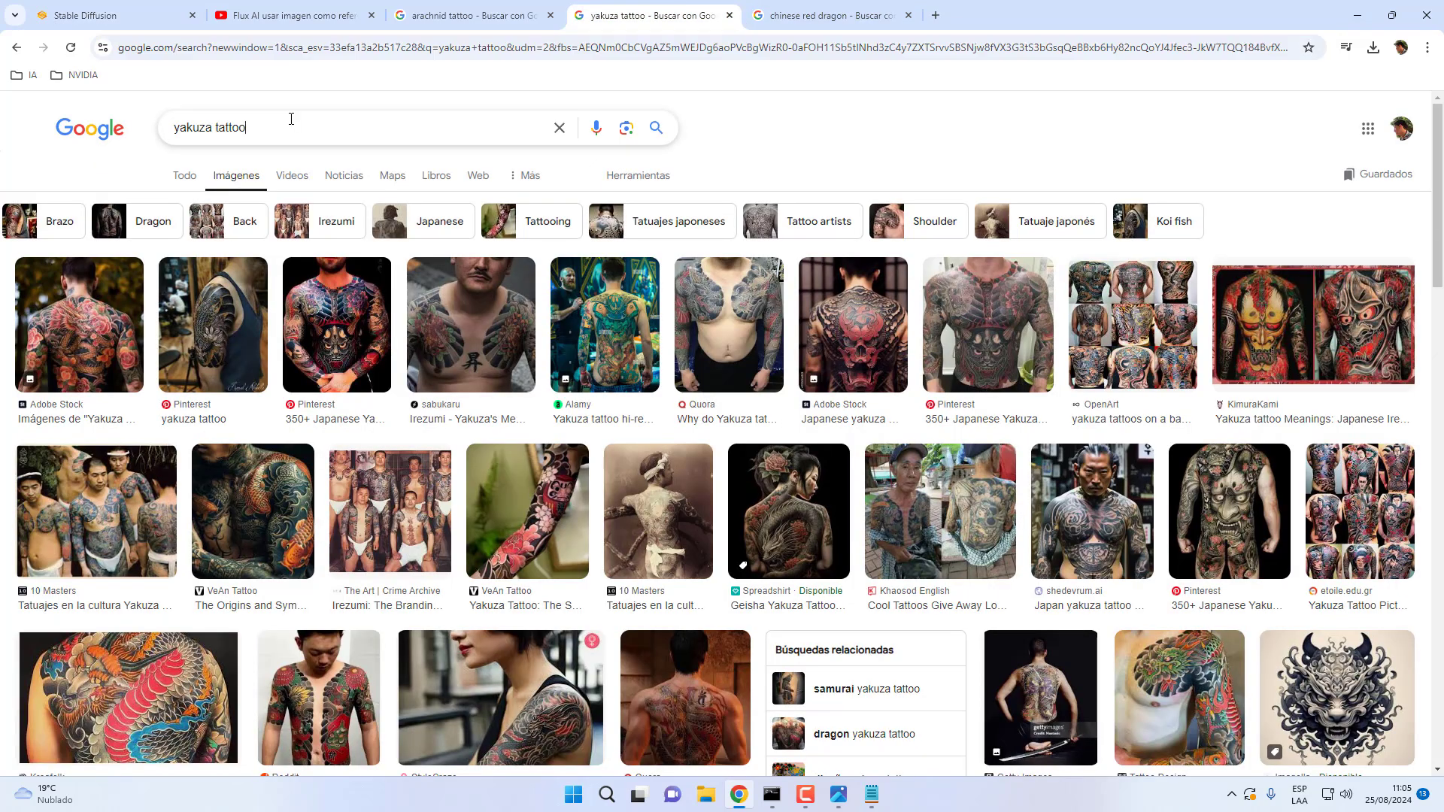
{"action": "triple_click", "coordinate": [292, 118]}
{"action": "key", "text": "ctrl+c"}
- Change the prompt to "a man with a tattoo of a yakuza style", reusing the copied phrase
{"action": "left_click", "coordinate": [99, 11]}
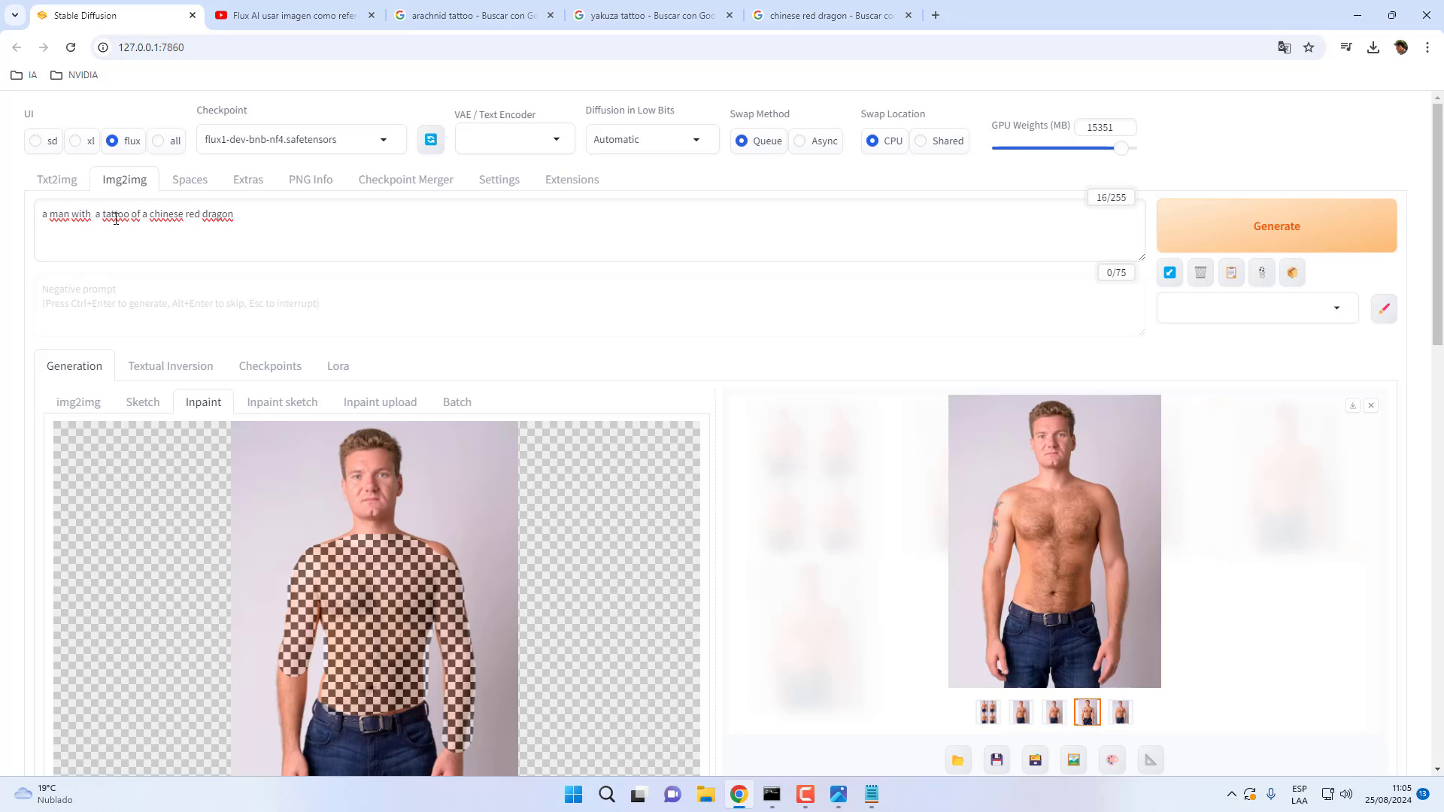
{"action": "left_click_drag", "start_coordinate": [144, 216], "coordinate": [425, 228]}
{"action": "key", "text": "ctrl+v"}
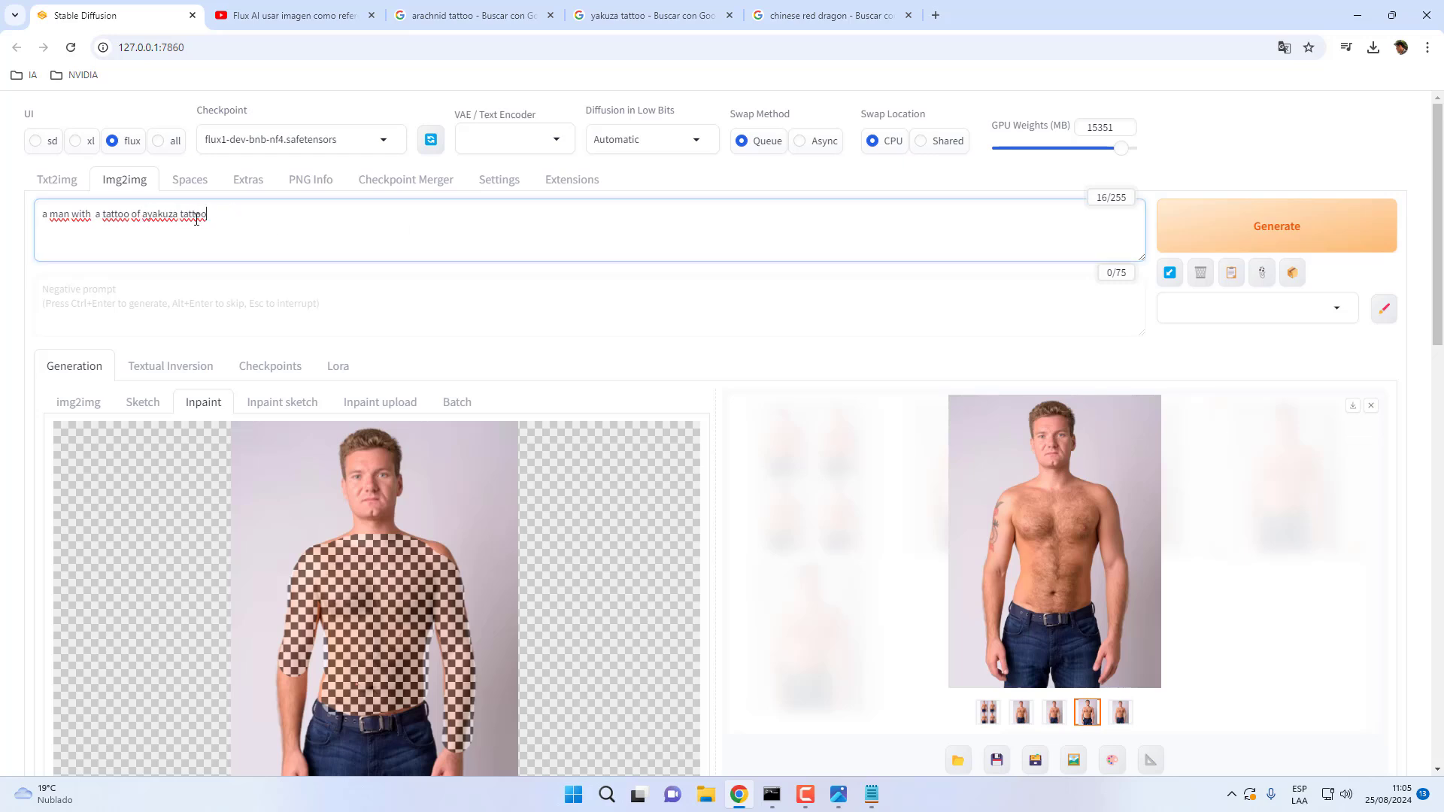
{"action": "left_click", "coordinate": [145, 214]}
{"action": "key", "text": "ctrl+a"}
{"action": "key", "text": "BackSpace"}
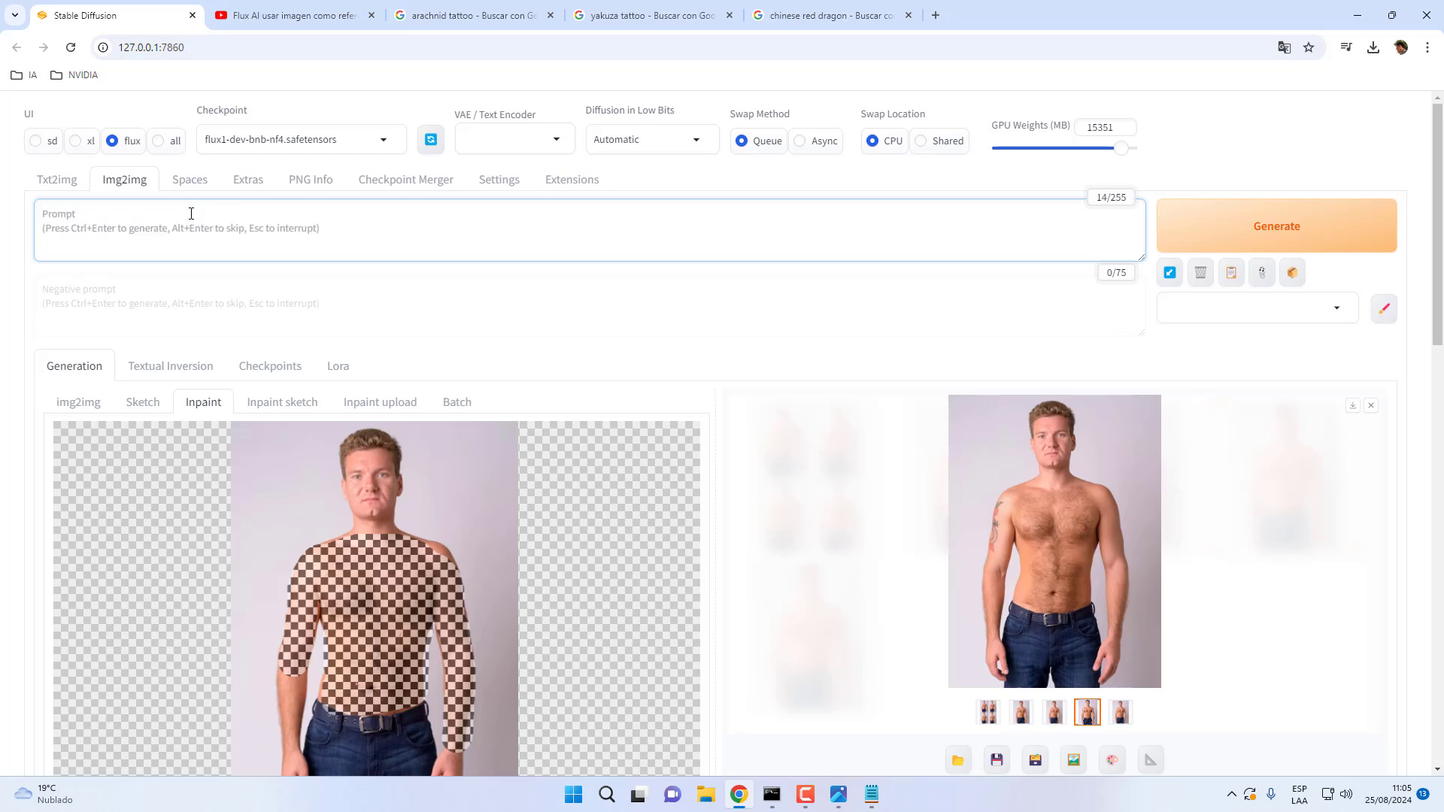
{"action": "key", "text": "ctrl+z"}
{"action": "left_click", "coordinate": [184, 217]}
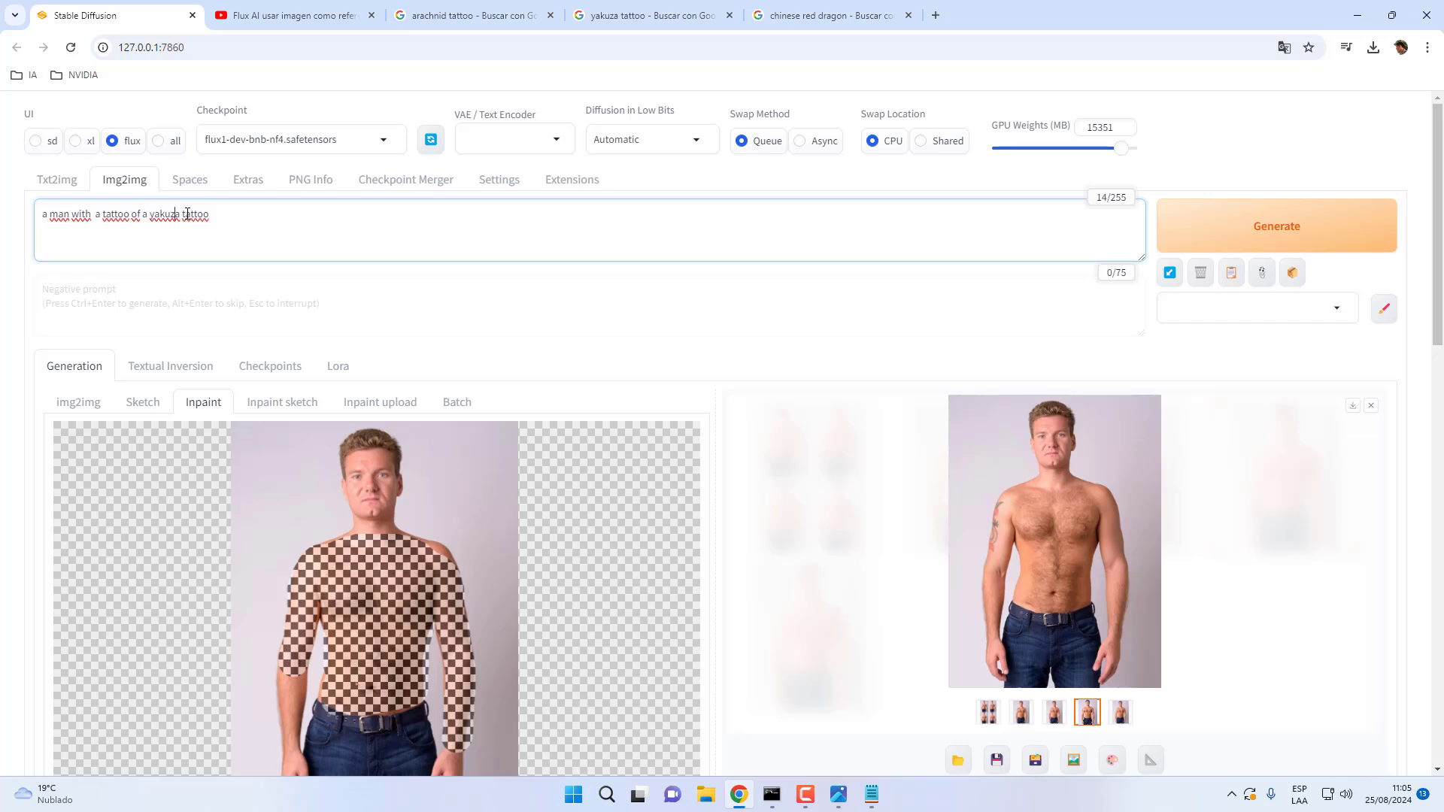
{"action": "key", "text": "ctrl+Delete"}
- Generate a batch of yakuza style tattoo images for the masked torso and arms
{"action": "left_click", "coordinate": [1165, 244]}
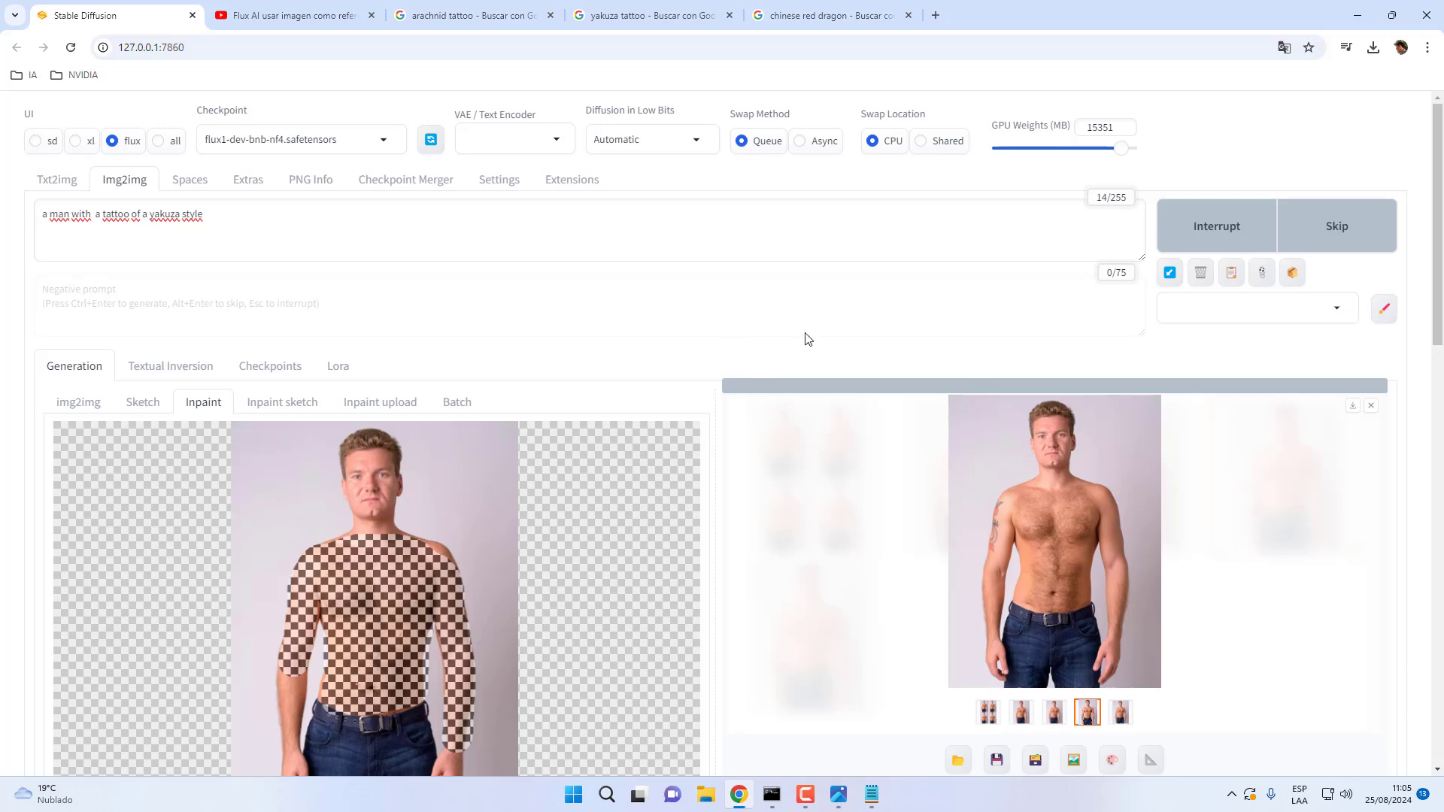
{"action": "scroll", "coordinate": [809, 348], "scroll_direction": "down", "scroll_amount": 2}
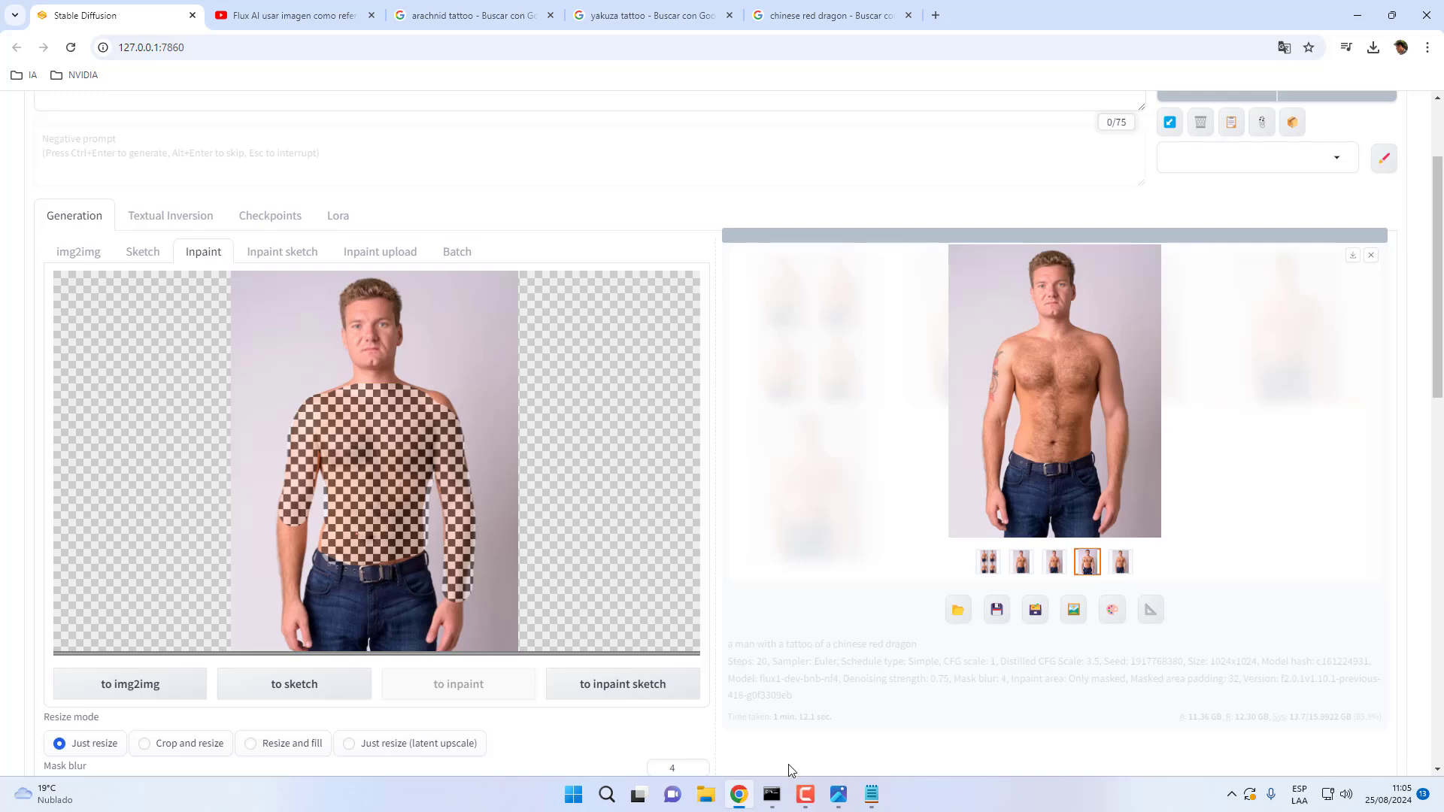
{"action": "left_click", "coordinate": [806, 794]}
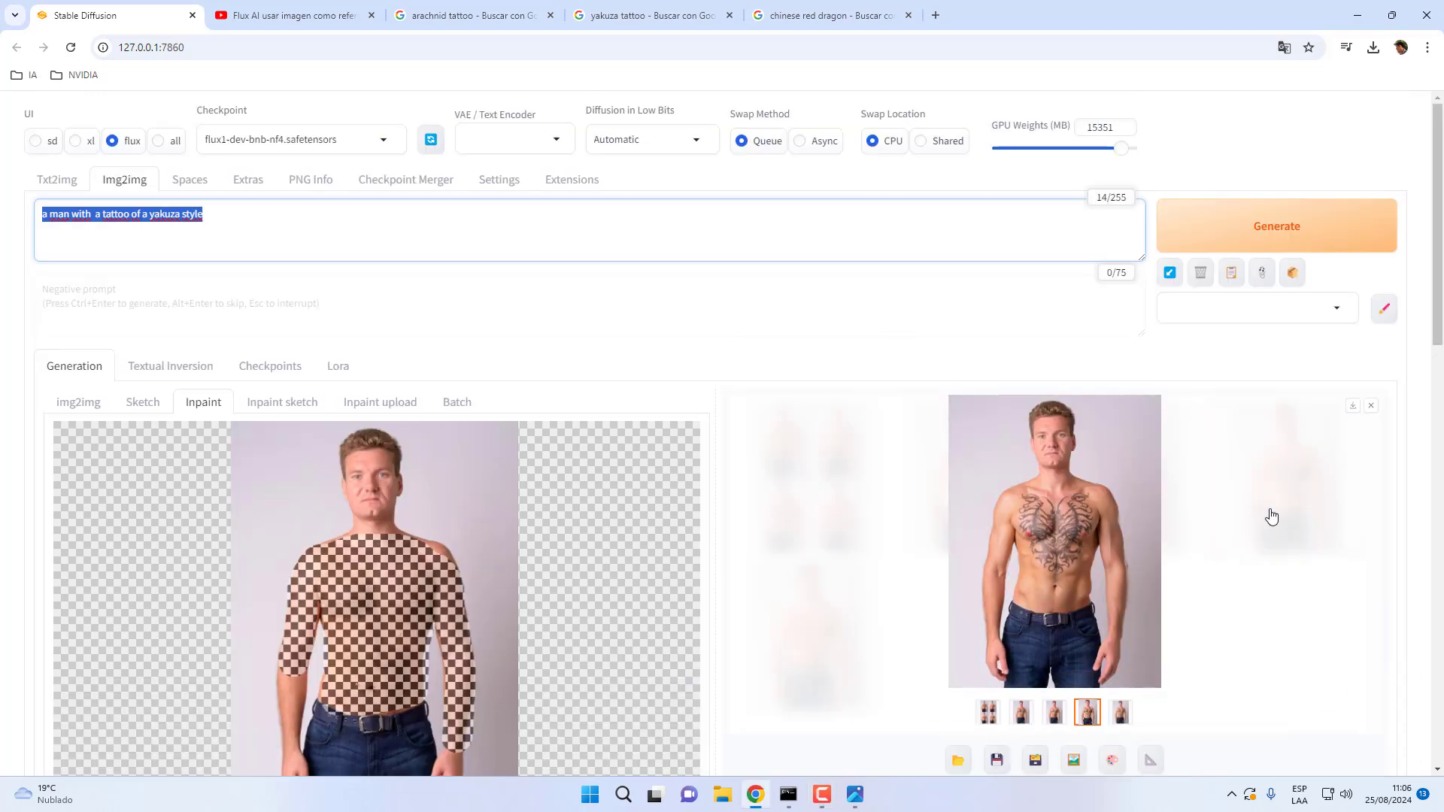
- View the yakuza style results enlarged and go through the grid and single images to compare the tattoos
{"action": "scroll", "coordinate": [1278, 512], "scroll_direction": "down", "scroll_amount": 1}
{"action": "left_click", "coordinate": [985, 484]}
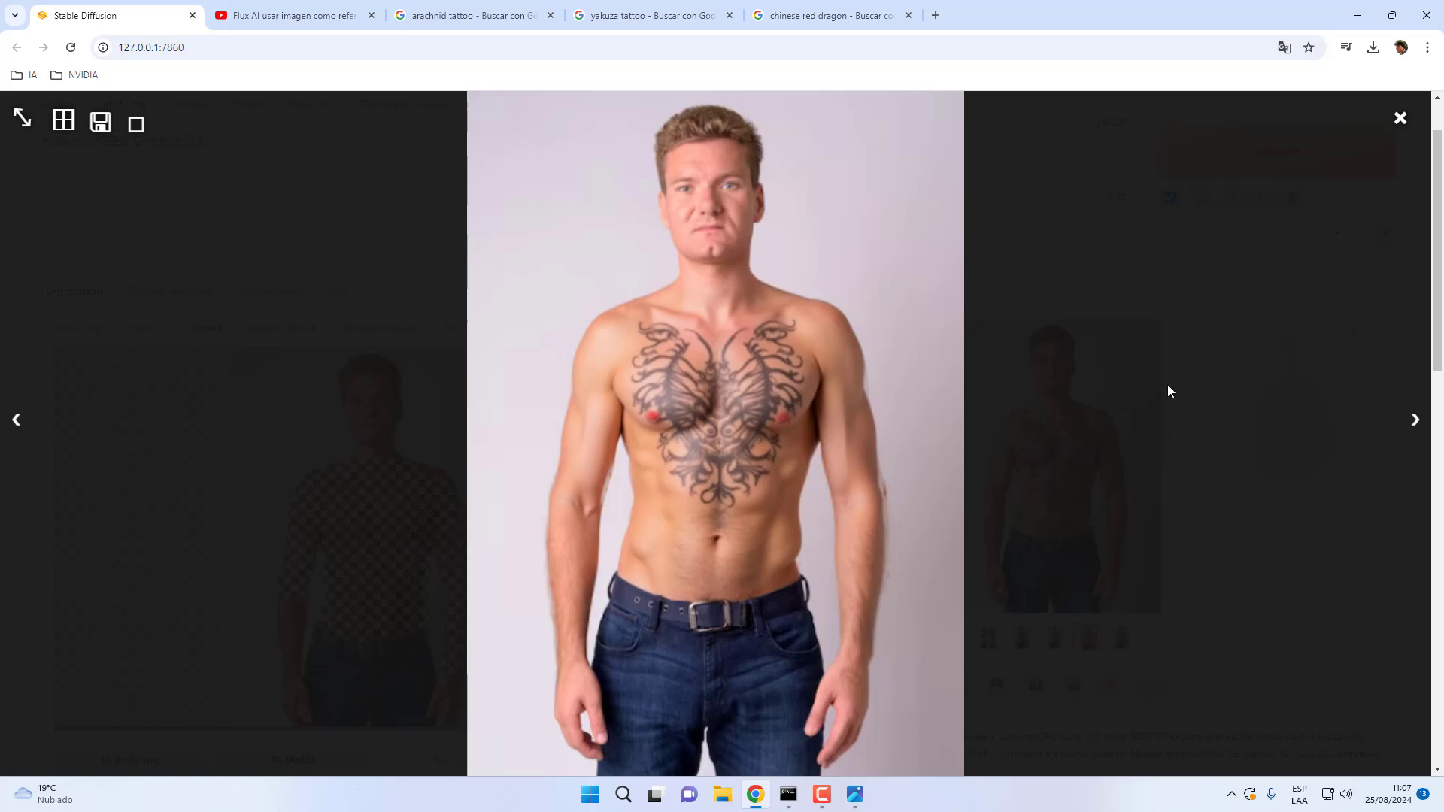
{"action": "left_click", "coordinate": [1409, 419]}
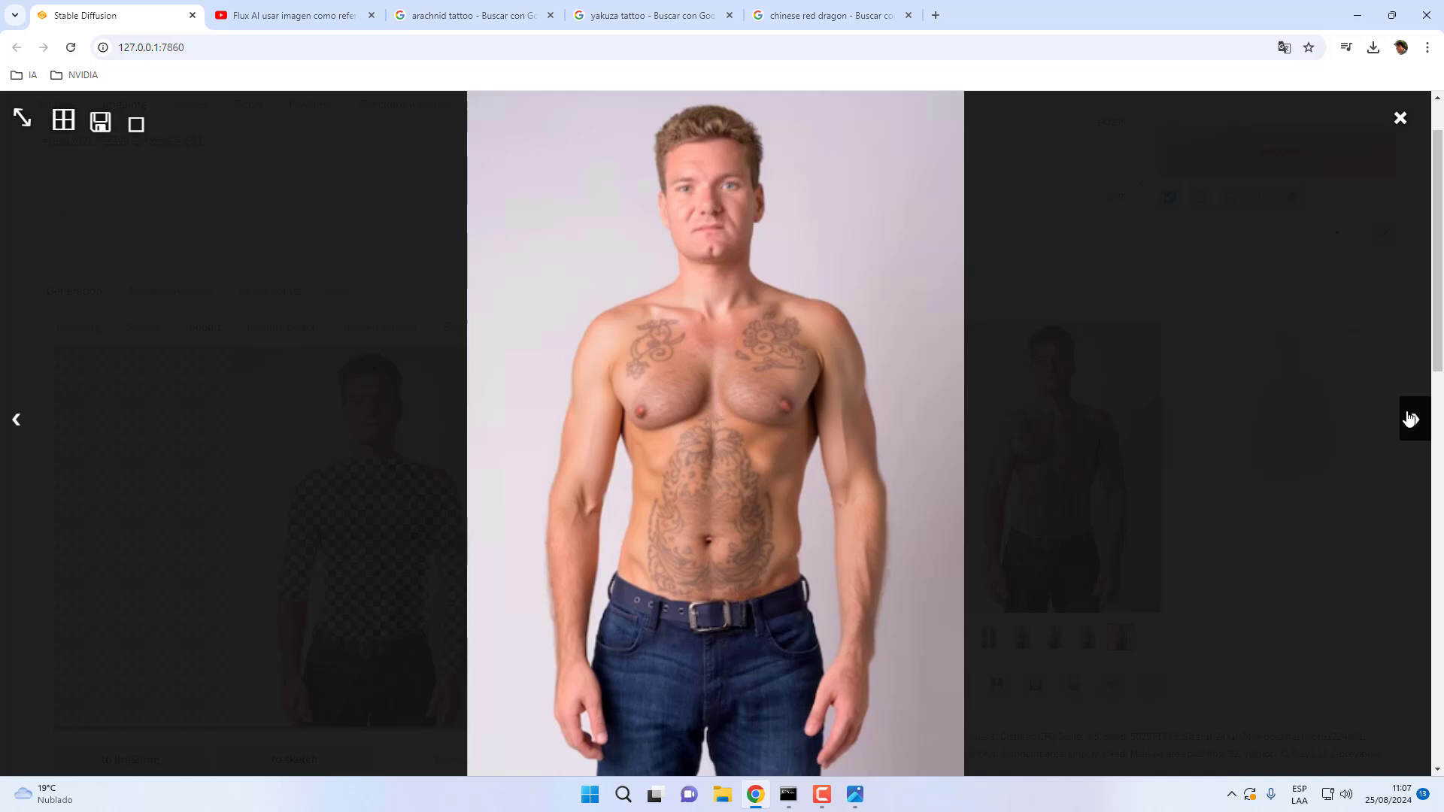
{"action": "left_click", "coordinate": [1409, 419]}
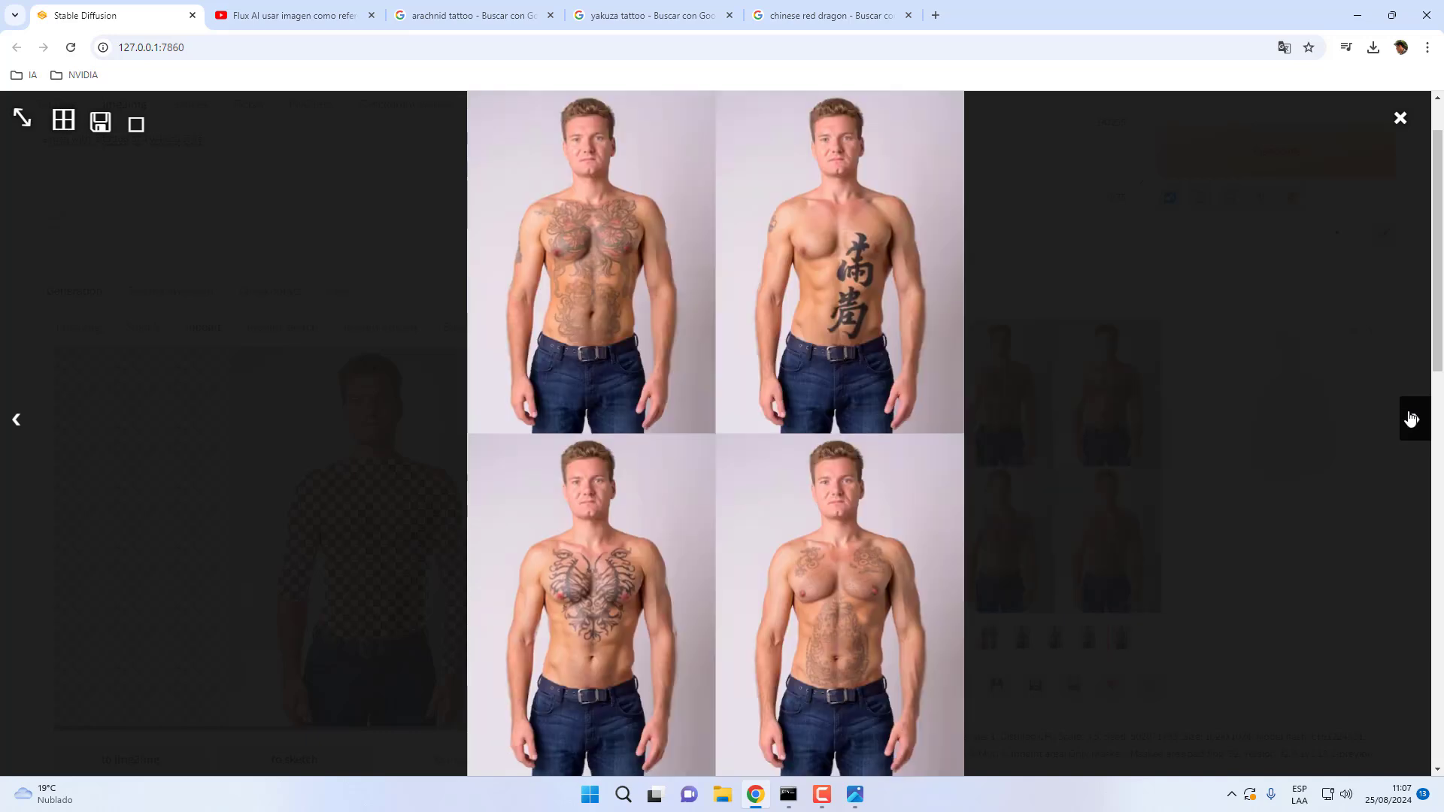
{"action": "left_click", "coordinate": [1409, 419]}
{"action": "left_click", "coordinate": [1410, 419]}
{"action": "left_click", "coordinate": [1411, 419]}
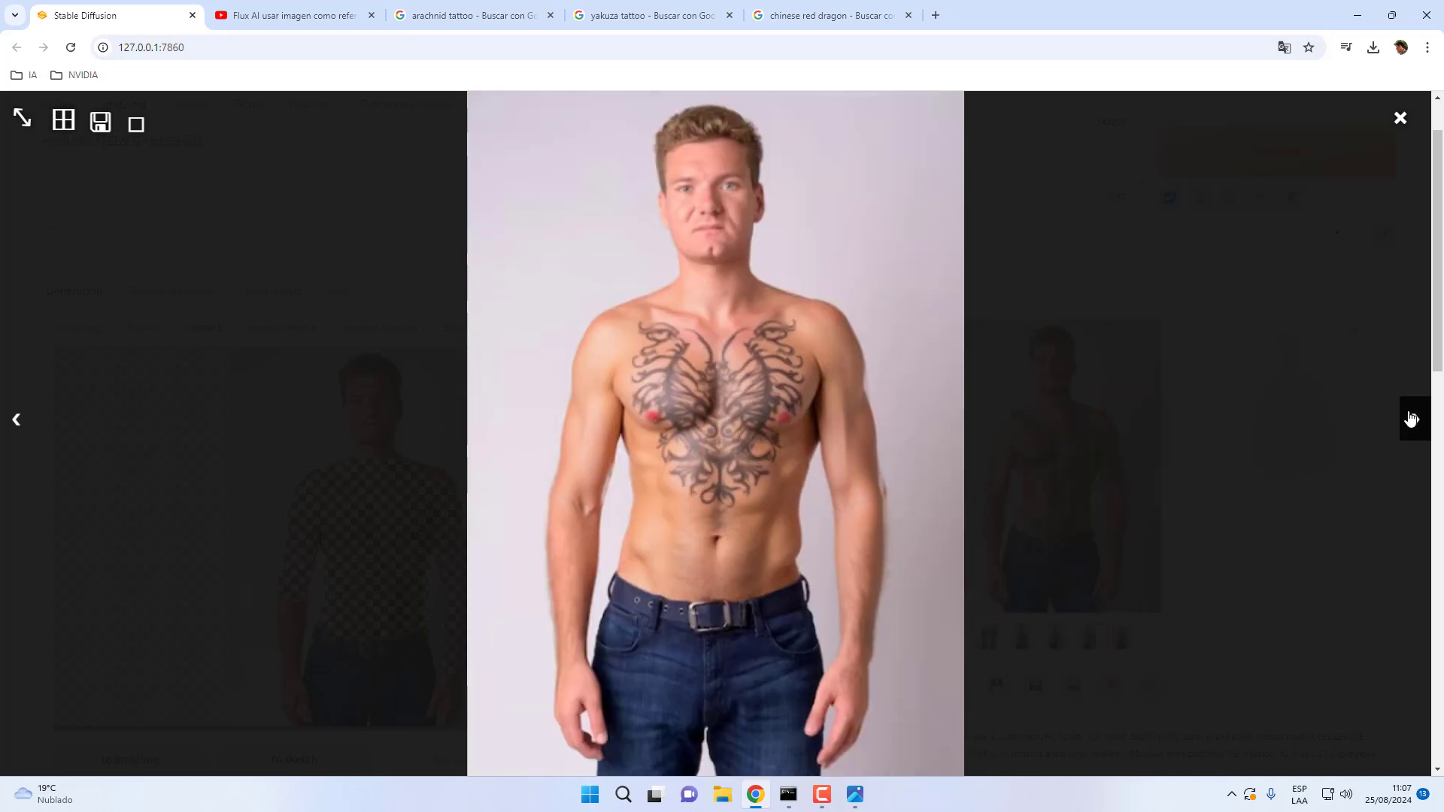
- Compare the enlarged yakuza style results, stop at the symmetrical chest tattoo image and close the enlarged view
{"action": "left_click", "coordinate": [1411, 419]}
{"action": "left_click", "coordinate": [1410, 419]}
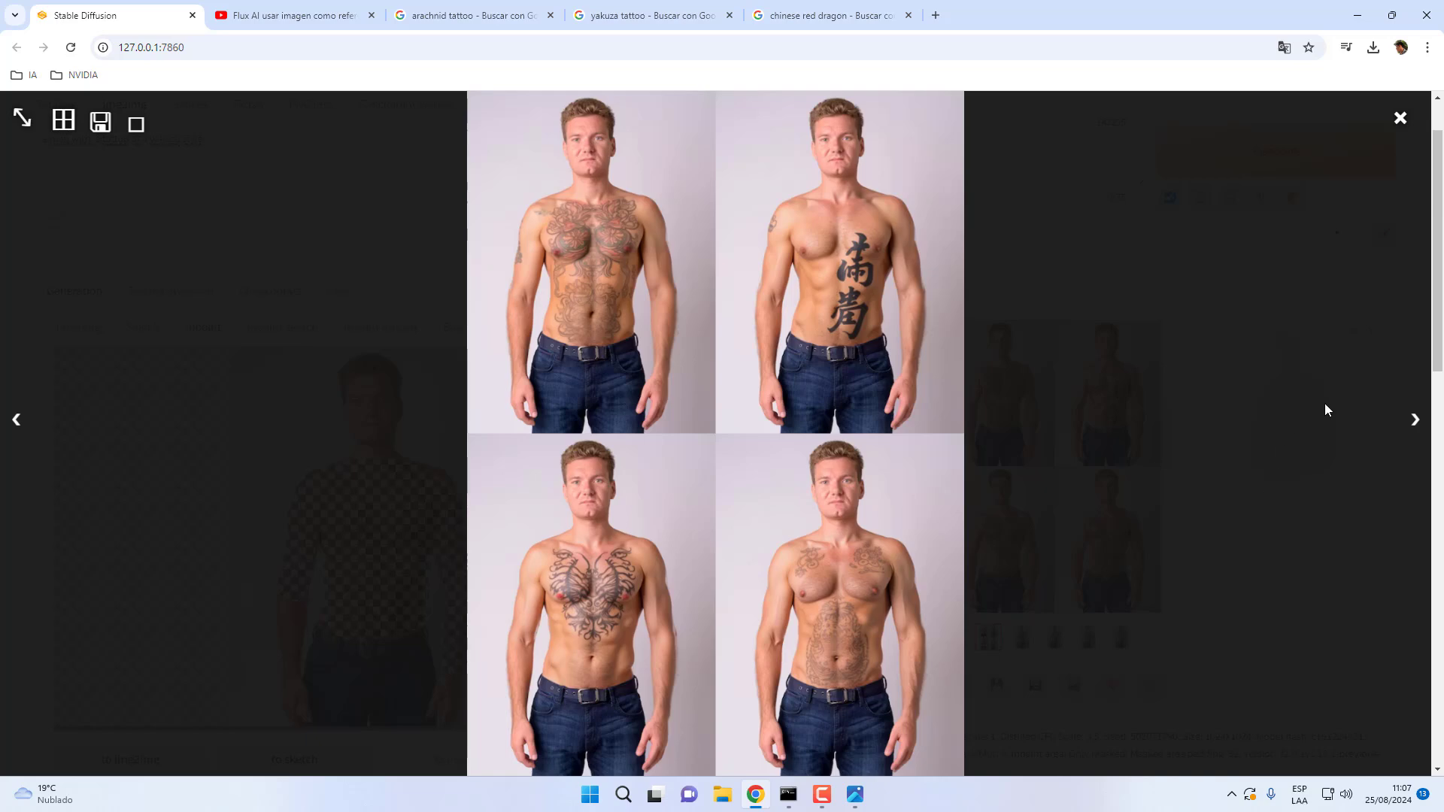
{"action": "left_click", "coordinate": [1414, 419]}
{"action": "left_click", "coordinate": [1415, 419]}
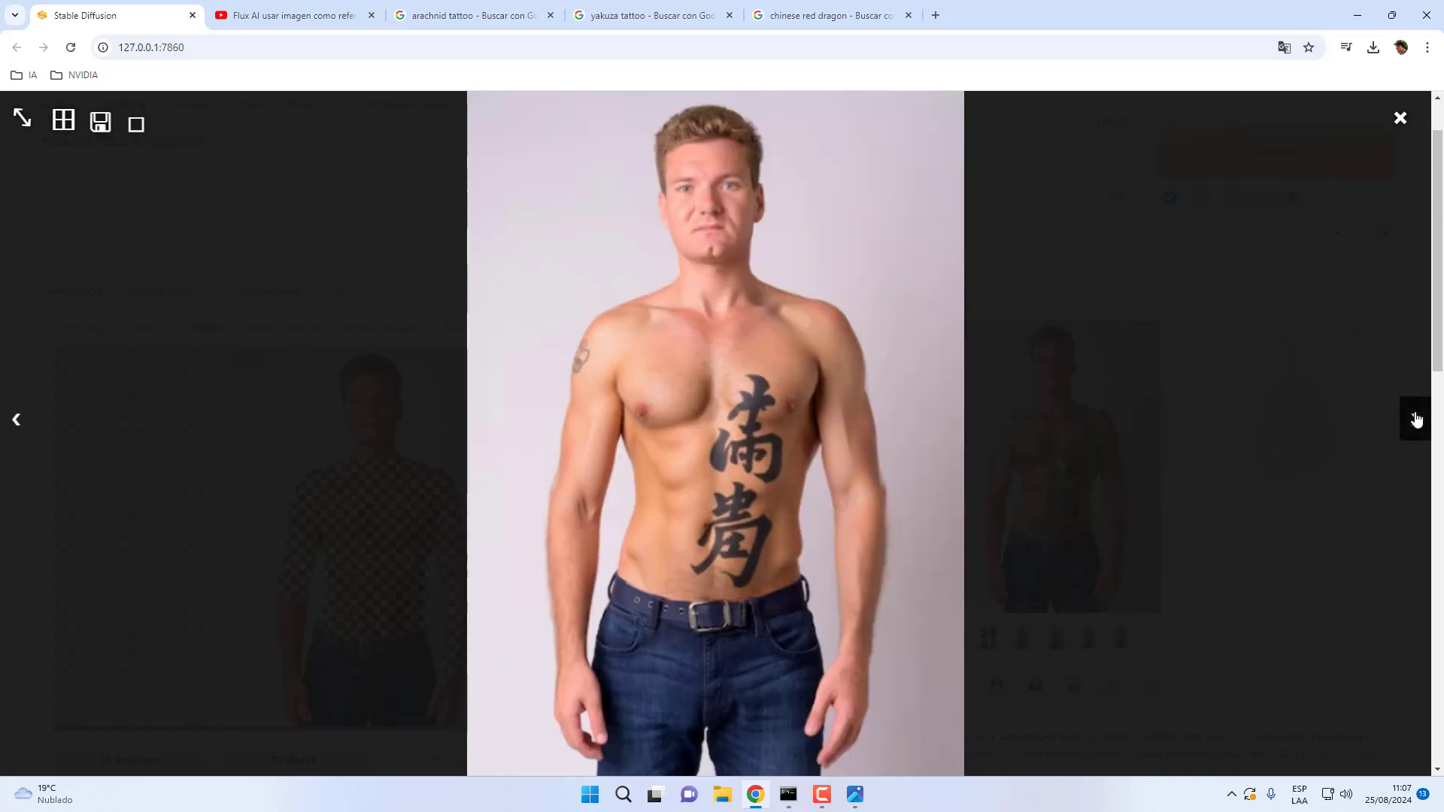
{"action": "left_click", "coordinate": [1415, 419]}
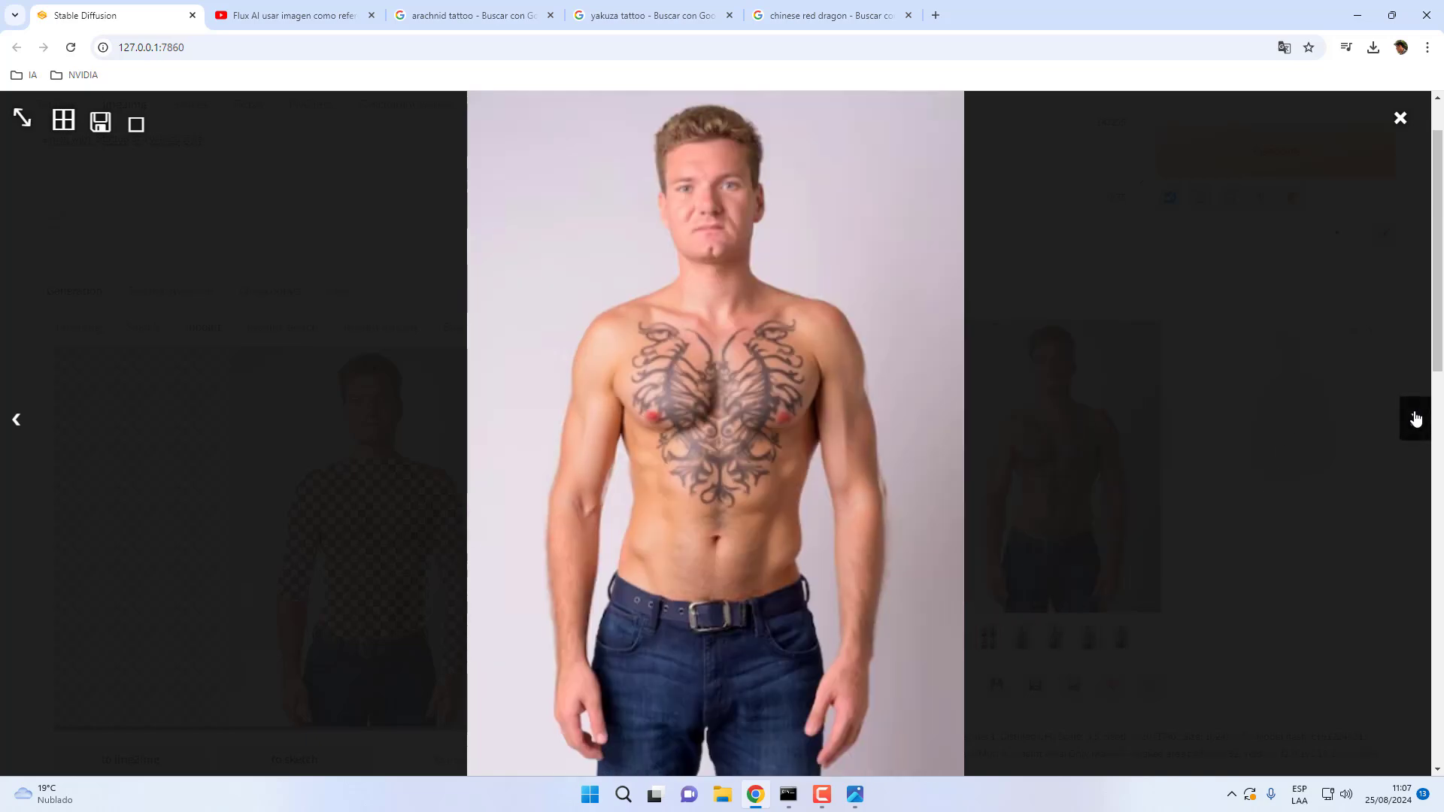
{"action": "left_click", "coordinate": [1400, 120]}
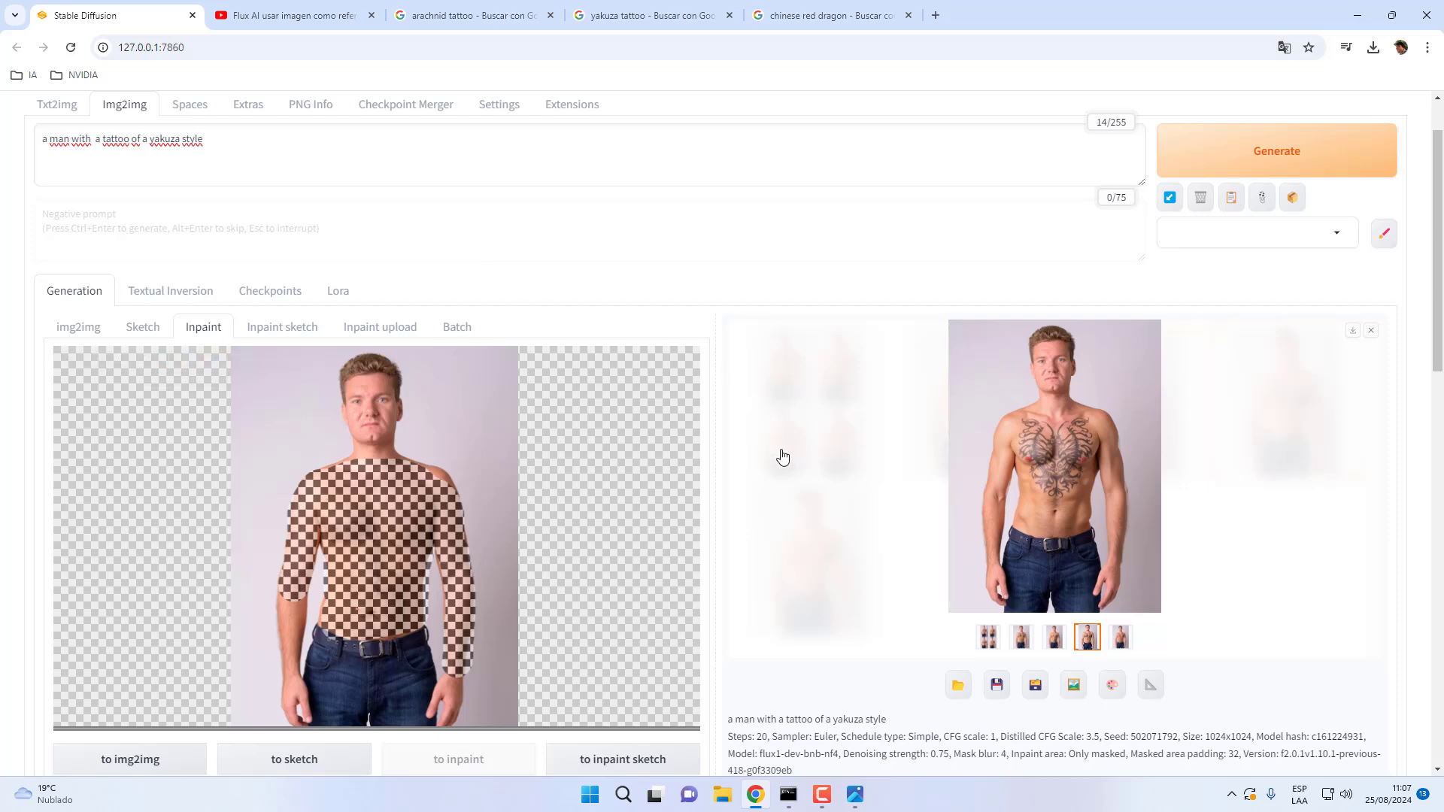
{"action": "scroll", "coordinate": [774, 436], "scroll_direction": "down", "scroll_amount": 10}
{"action": "scroll", "coordinate": [783, 458], "scroll_direction": "up", "scroll_amount": 10}
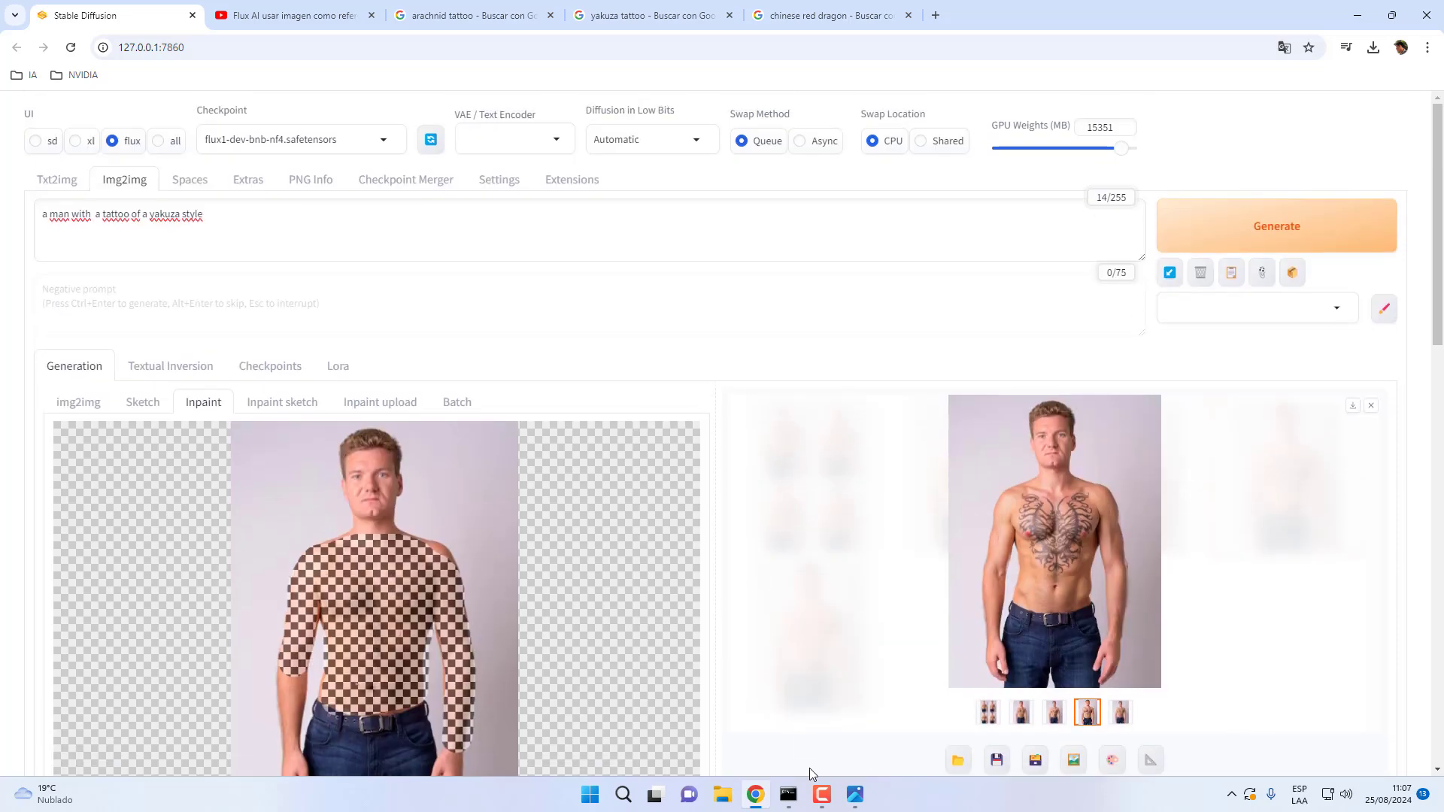
{"action": "left_click", "coordinate": [821, 794]}
{"action": "left_click", "coordinate": [1379, 718]}
- Send the symmetrical chest tattoo result to inpainting and undo all the old mask strokes on the torso and arms
{"action": "scroll", "coordinate": [1167, 499], "scroll_direction": "down", "scroll_amount": 2}
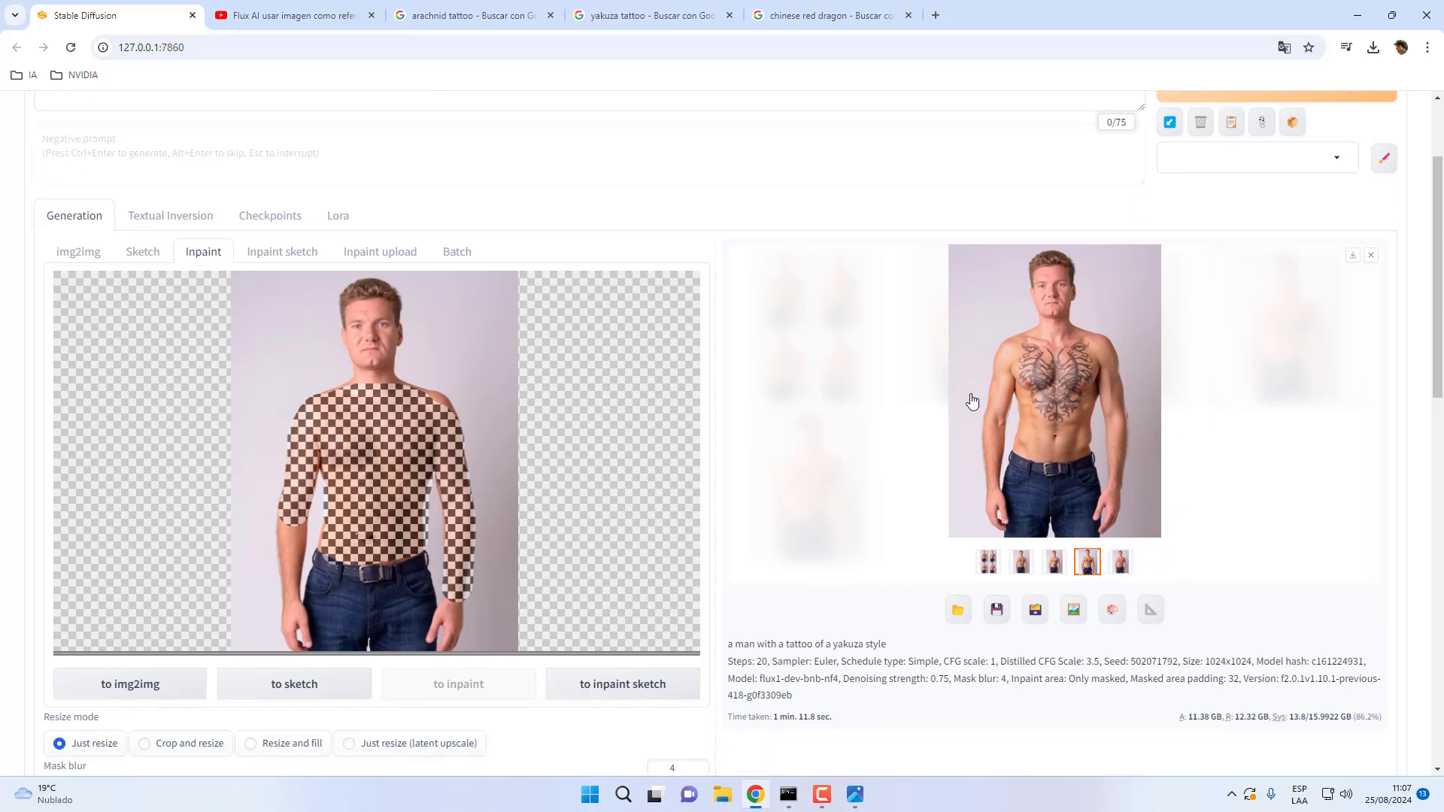
{"action": "left_click", "coordinate": [1113, 615]}
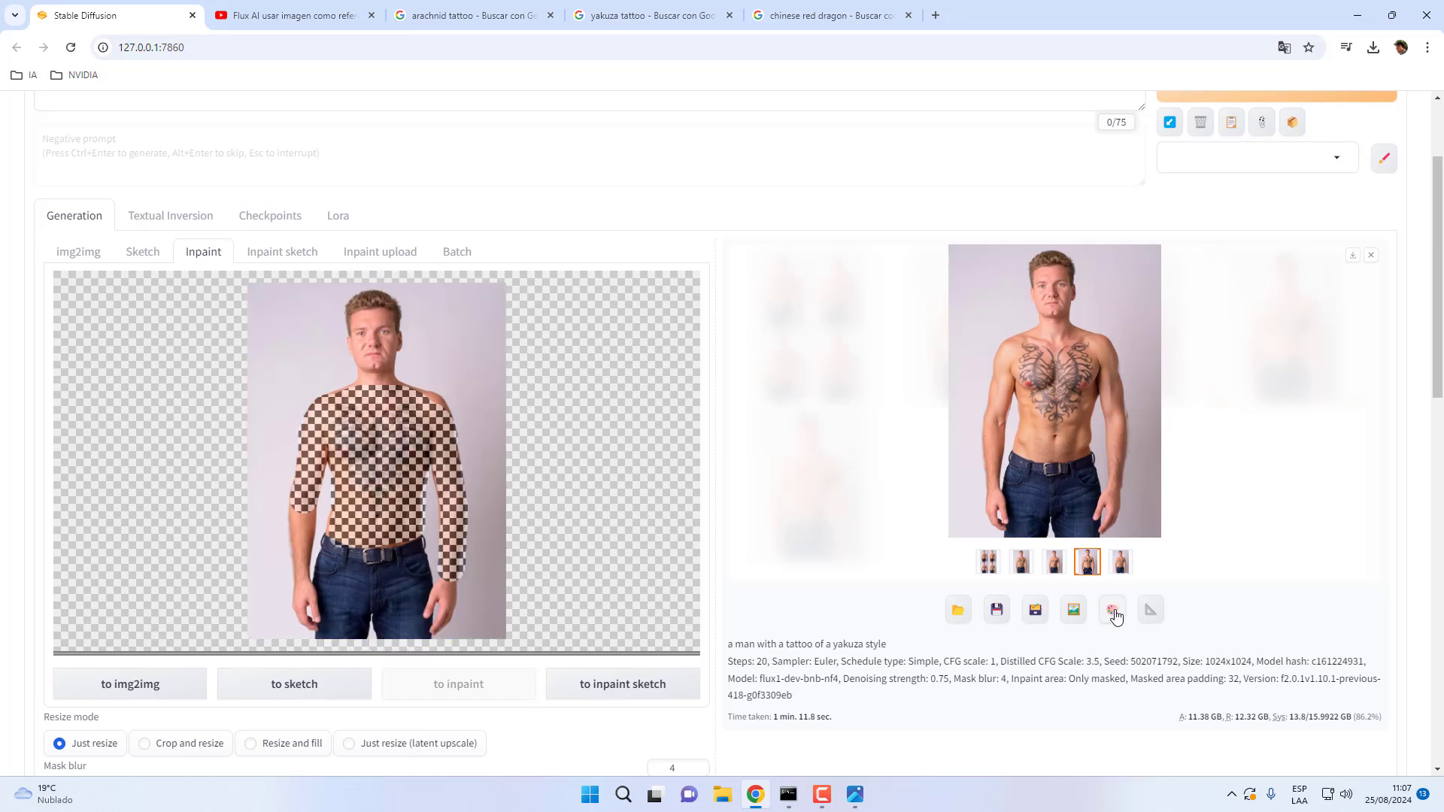
{"action": "mouse_move", "coordinate": [189, 345]}
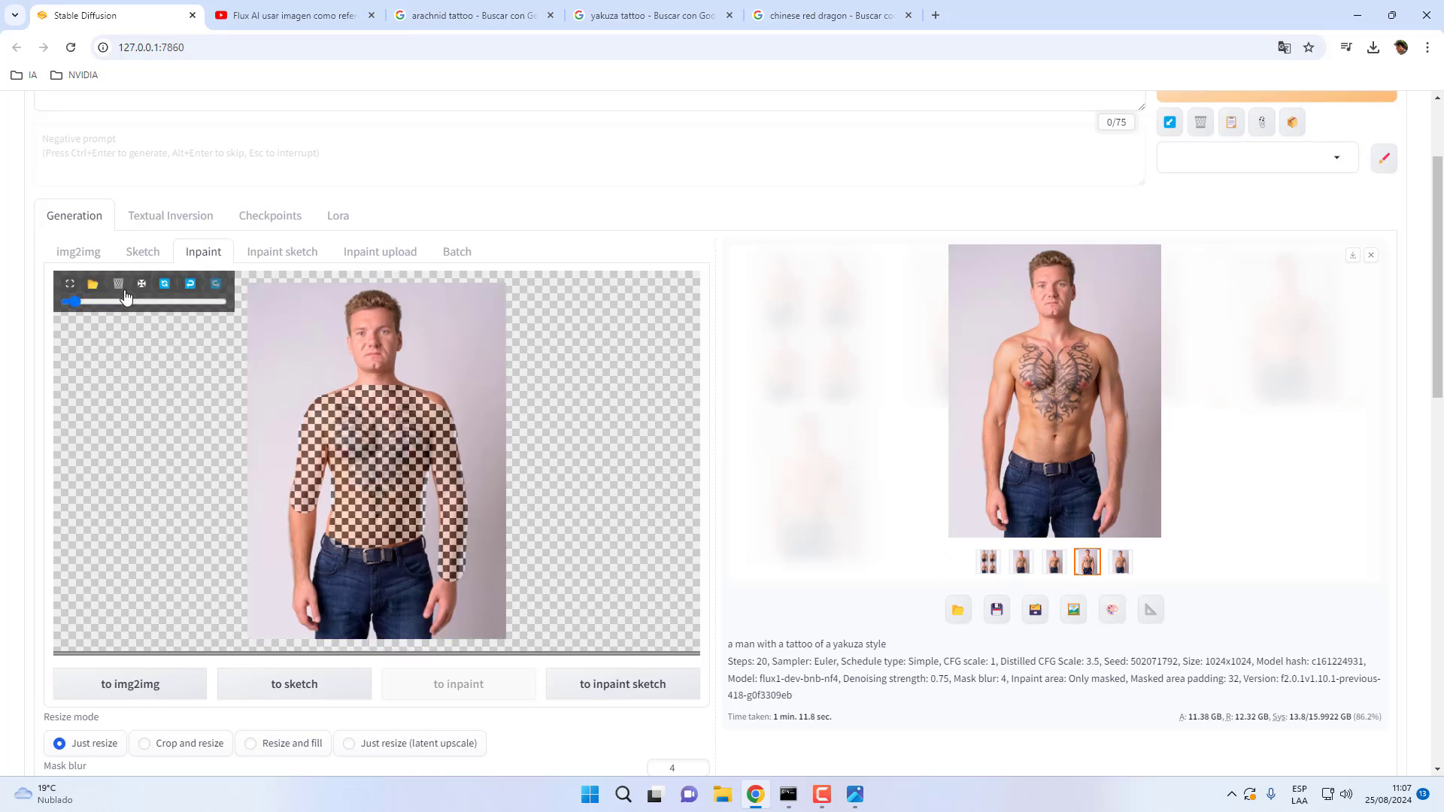
{"action": "left_click", "coordinate": [190, 291]}
{"action": "left_click", "coordinate": [189, 291]}
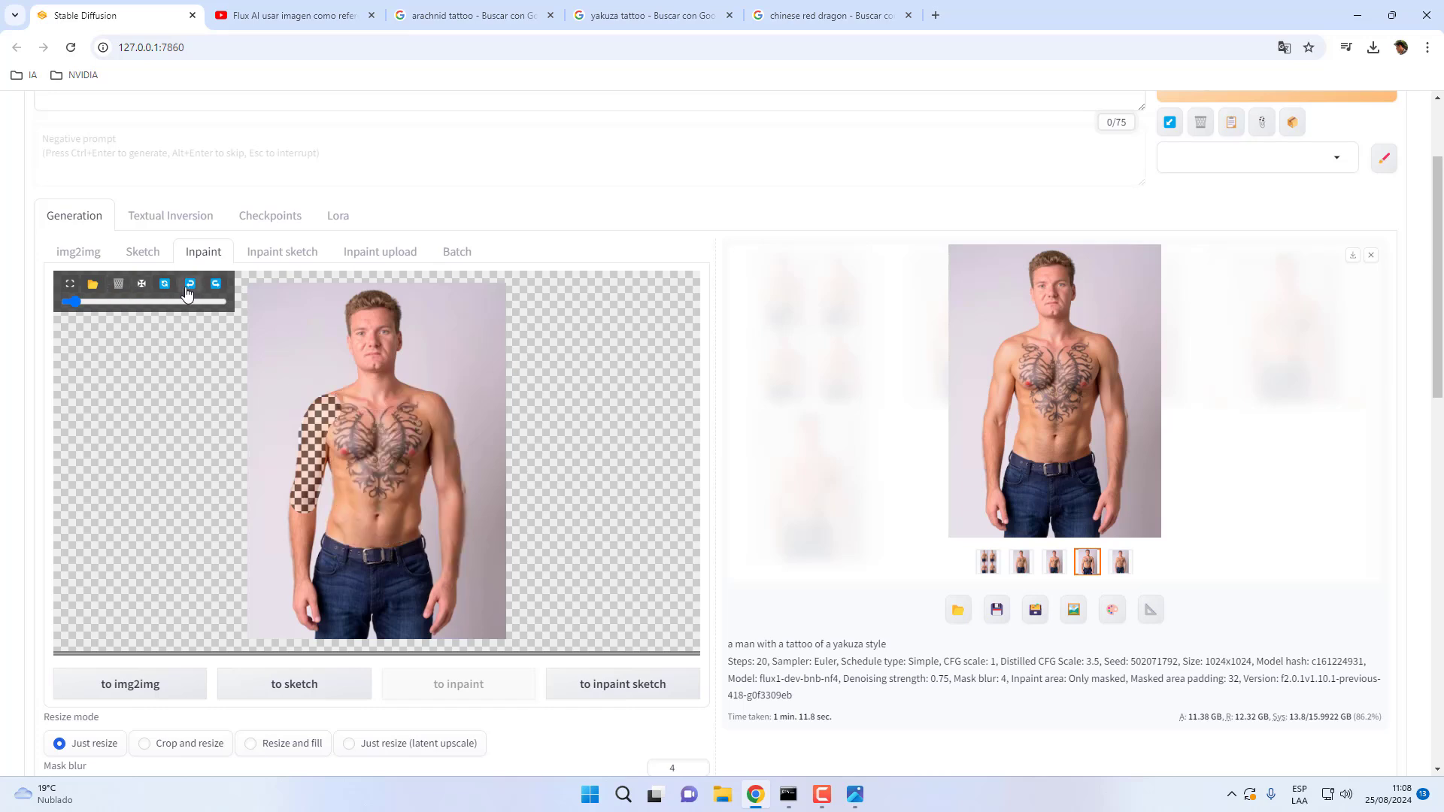
{"action": "left_click", "coordinate": [189, 290]}
{"action": "left_click", "coordinate": [189, 291]}
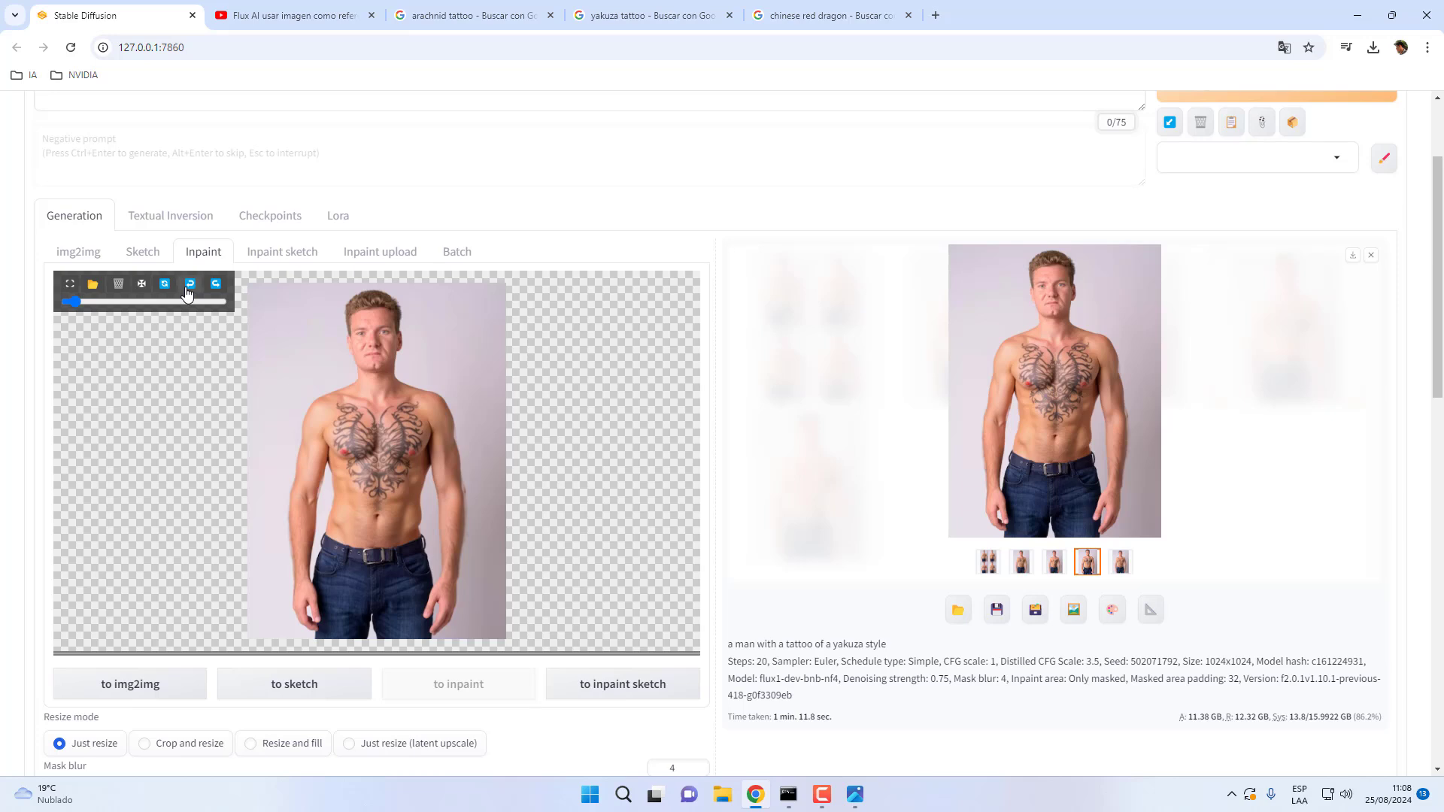
{"action": "scroll", "coordinate": [436, 455], "scroll_direction": "up", "scroll_amount": 1}
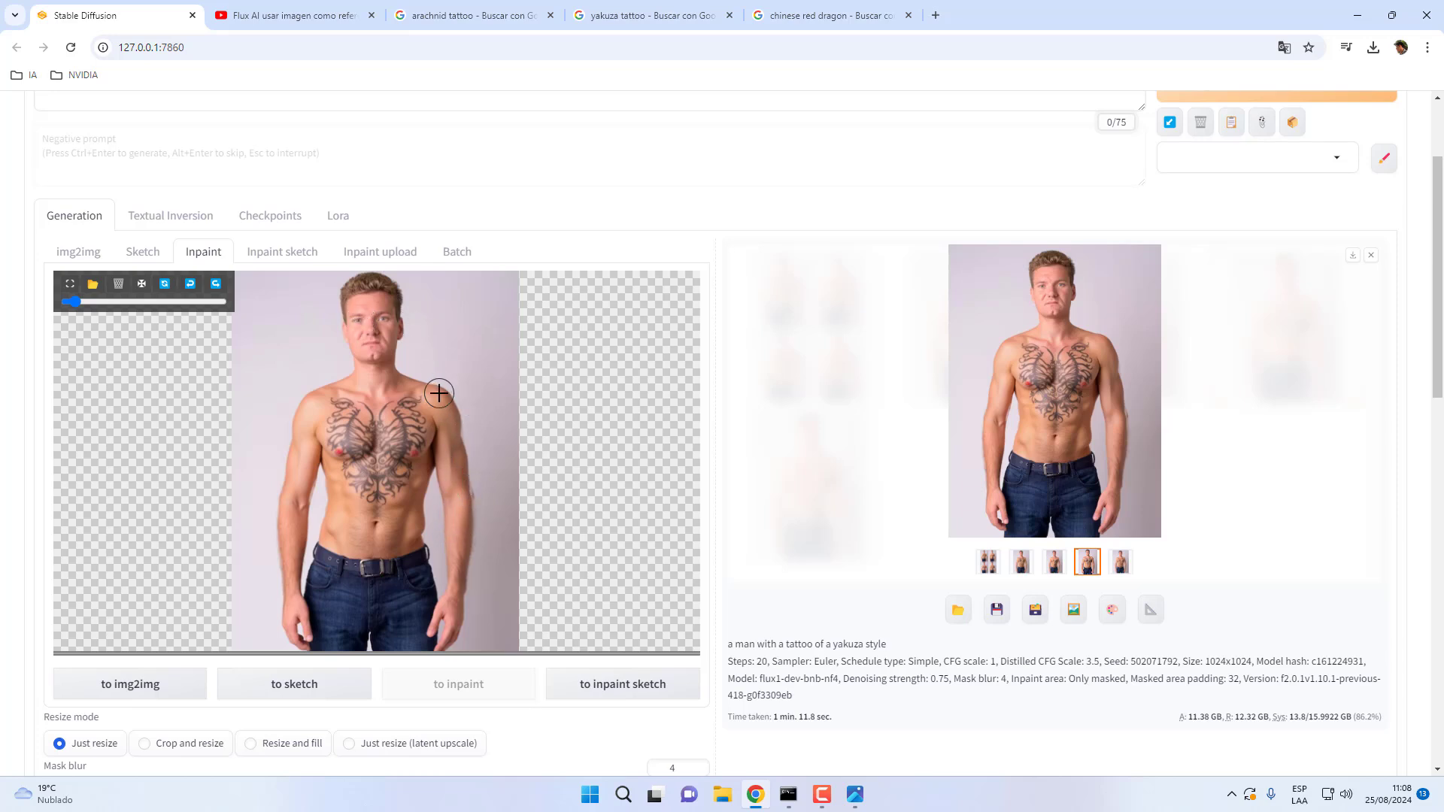
- Look through the other yakuza results and send the one with the large written characters on the abdomen to inpainting
{"action": "left_click", "coordinate": [1054, 562]}
{"action": "left_click", "coordinate": [1021, 562]}
{"action": "left_click", "coordinate": [1052, 562]}
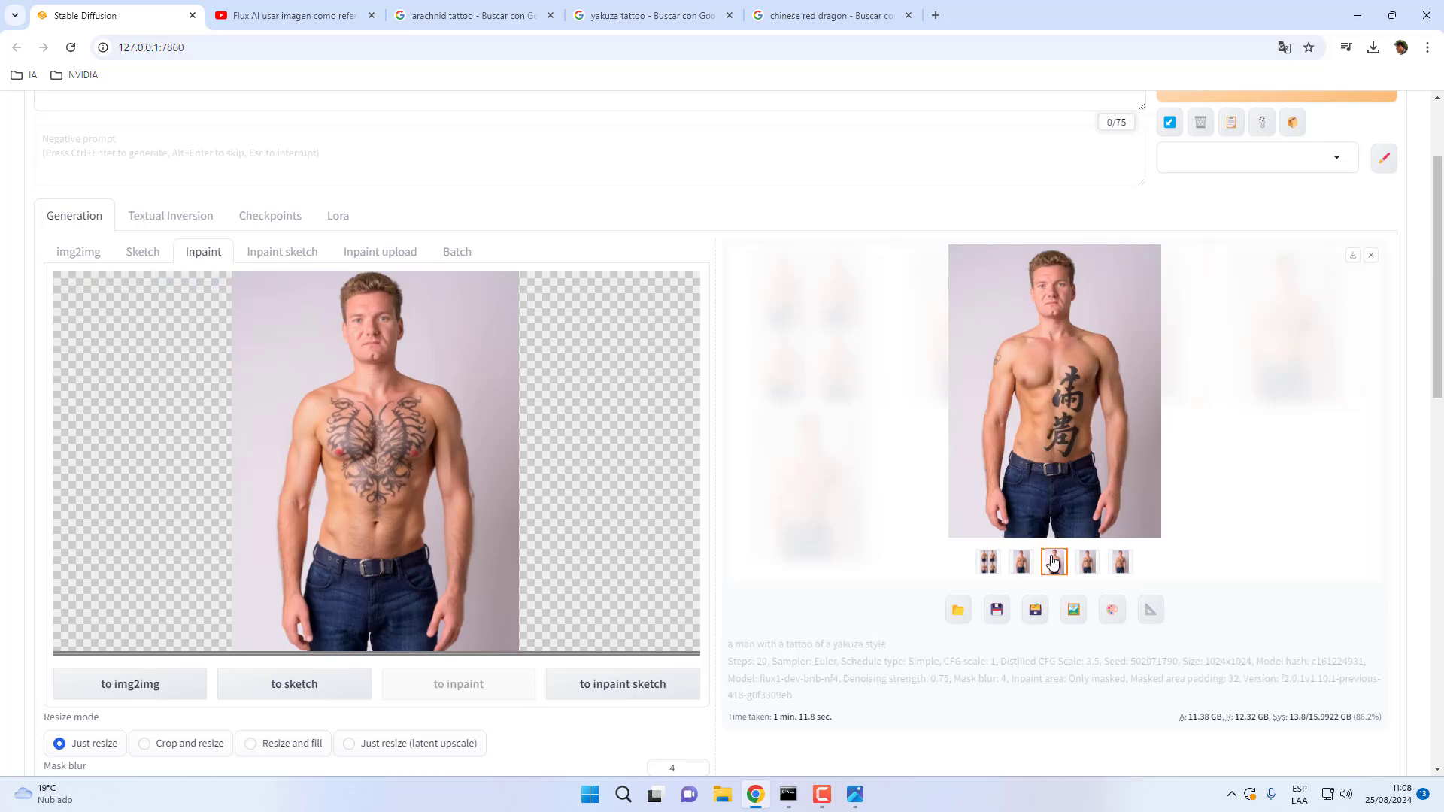
{"action": "left_click", "coordinate": [1115, 615]}
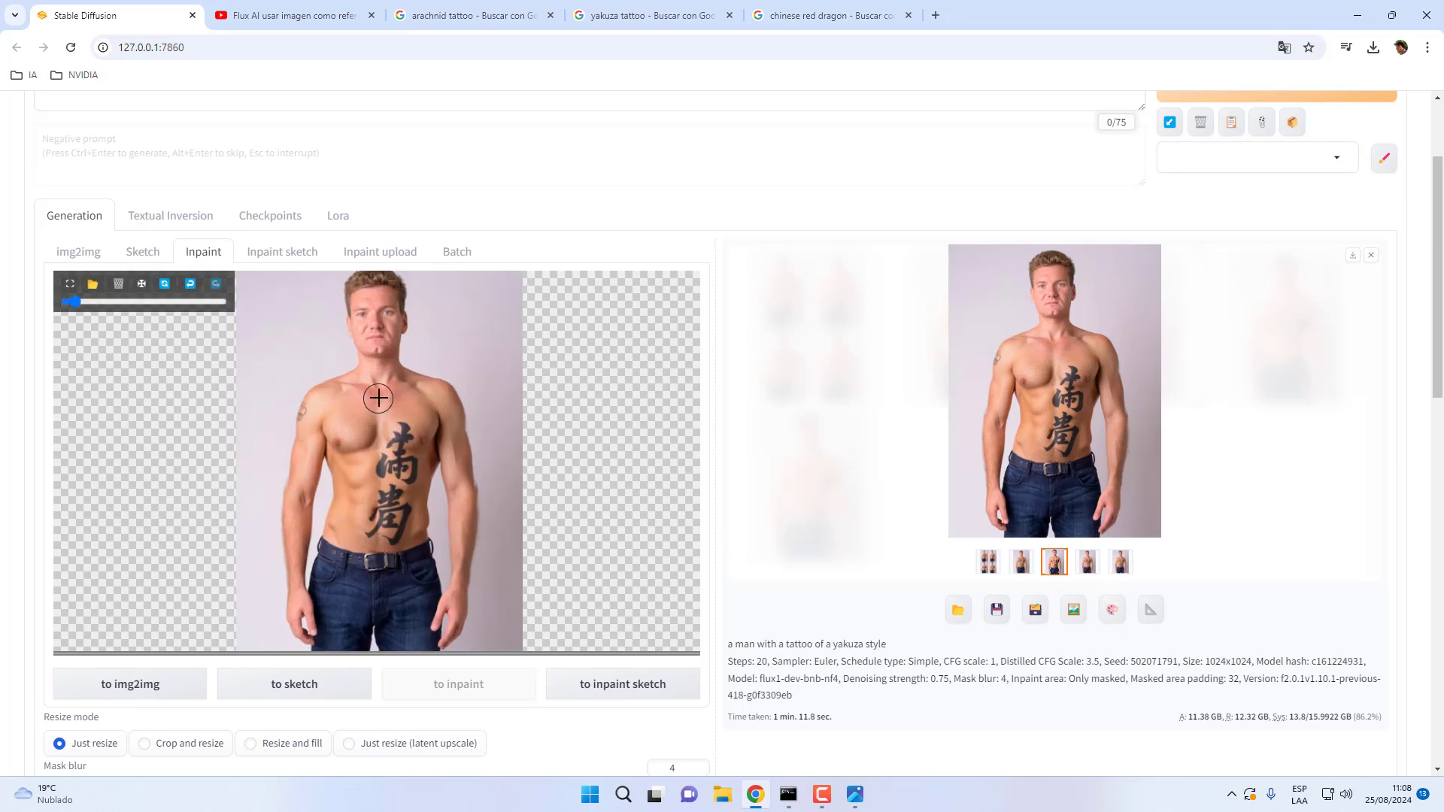
- Review the inpainting settings, including masked content, inpaint area, sampling, size, batch size and denoising strength
{"action": "scroll", "coordinate": [603, 264], "scroll_direction": "up", "scroll_amount": 2}
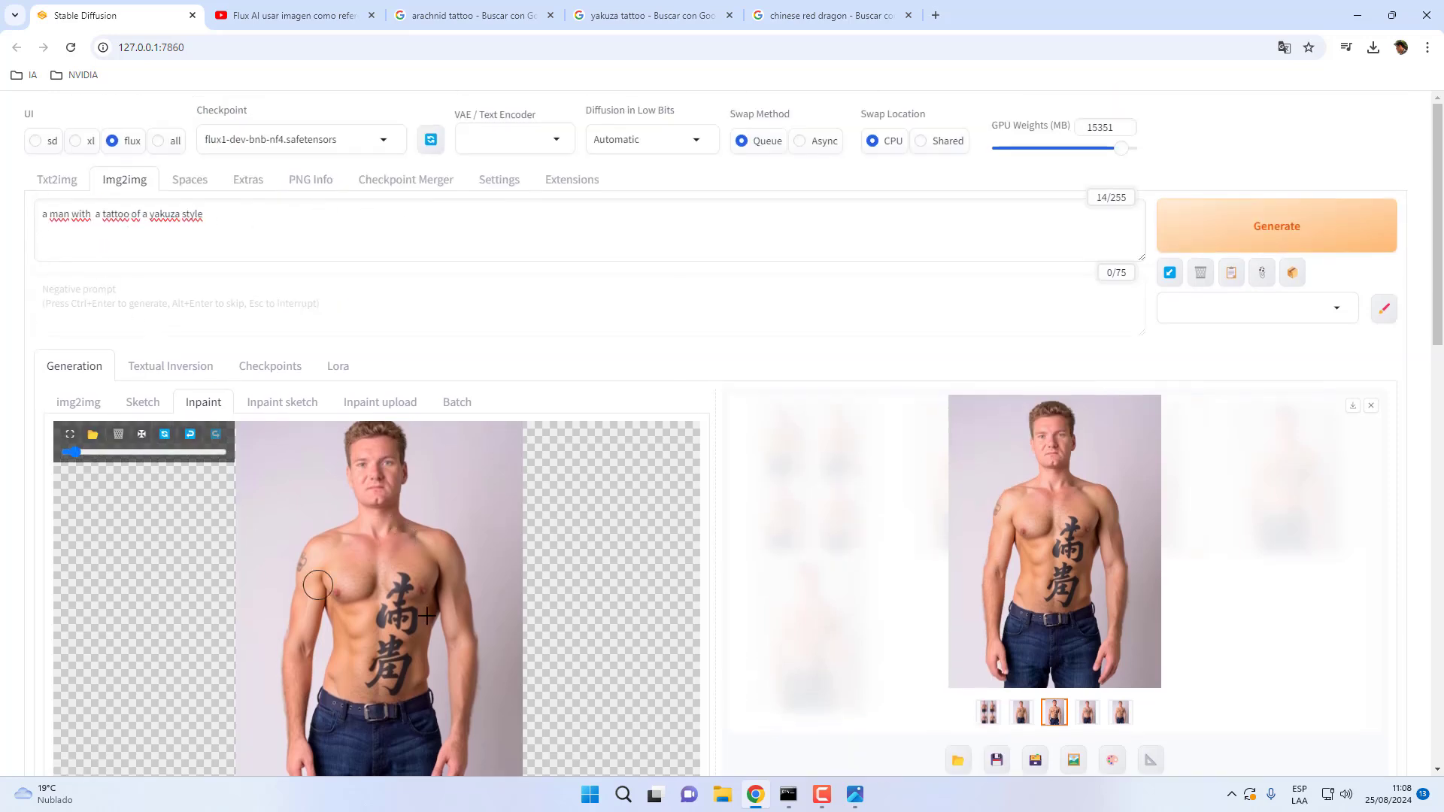
{"action": "scroll", "coordinate": [759, 480], "scroll_direction": "down", "scroll_amount": 2}
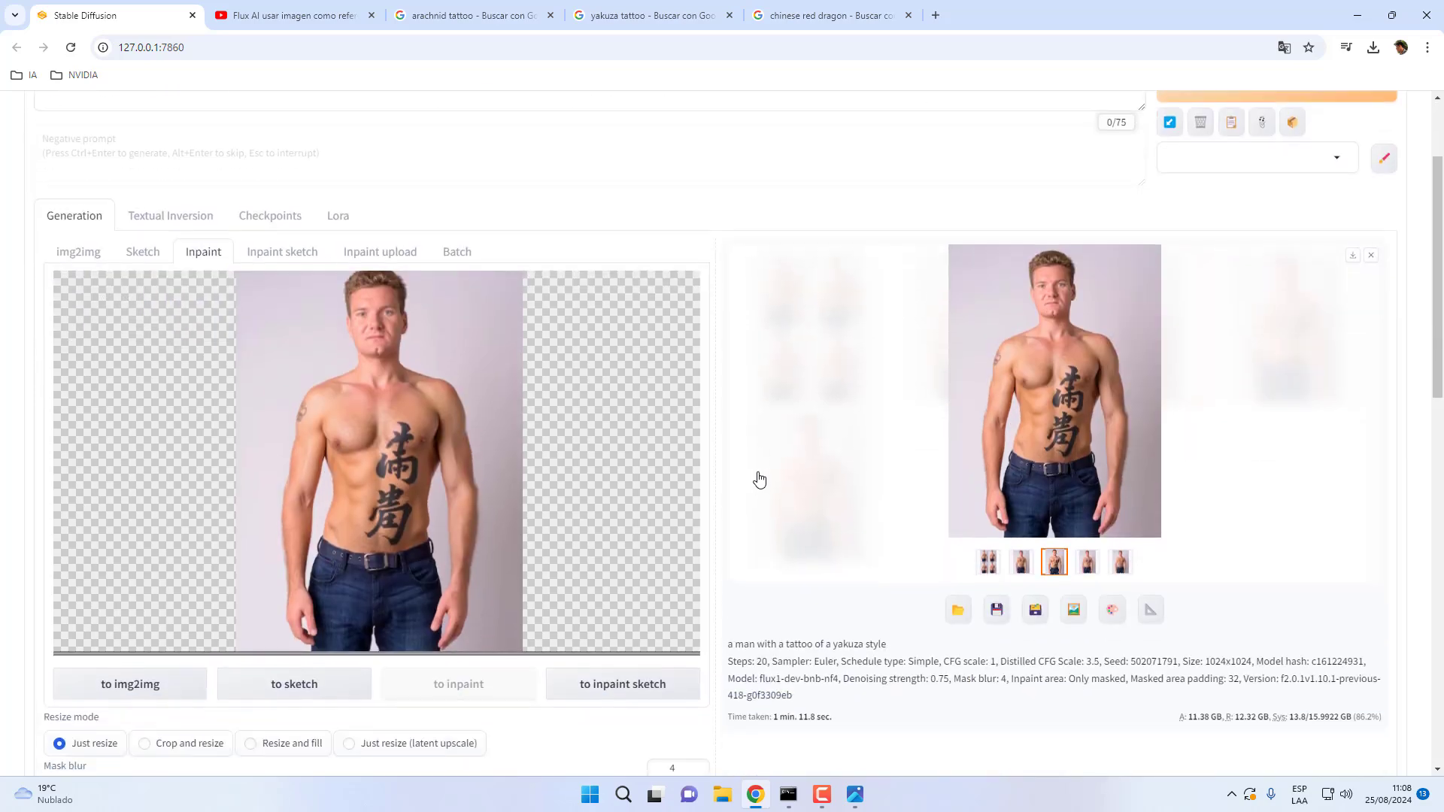
{"action": "scroll", "coordinate": [827, 406], "scroll_direction": "down", "scroll_amount": 7}
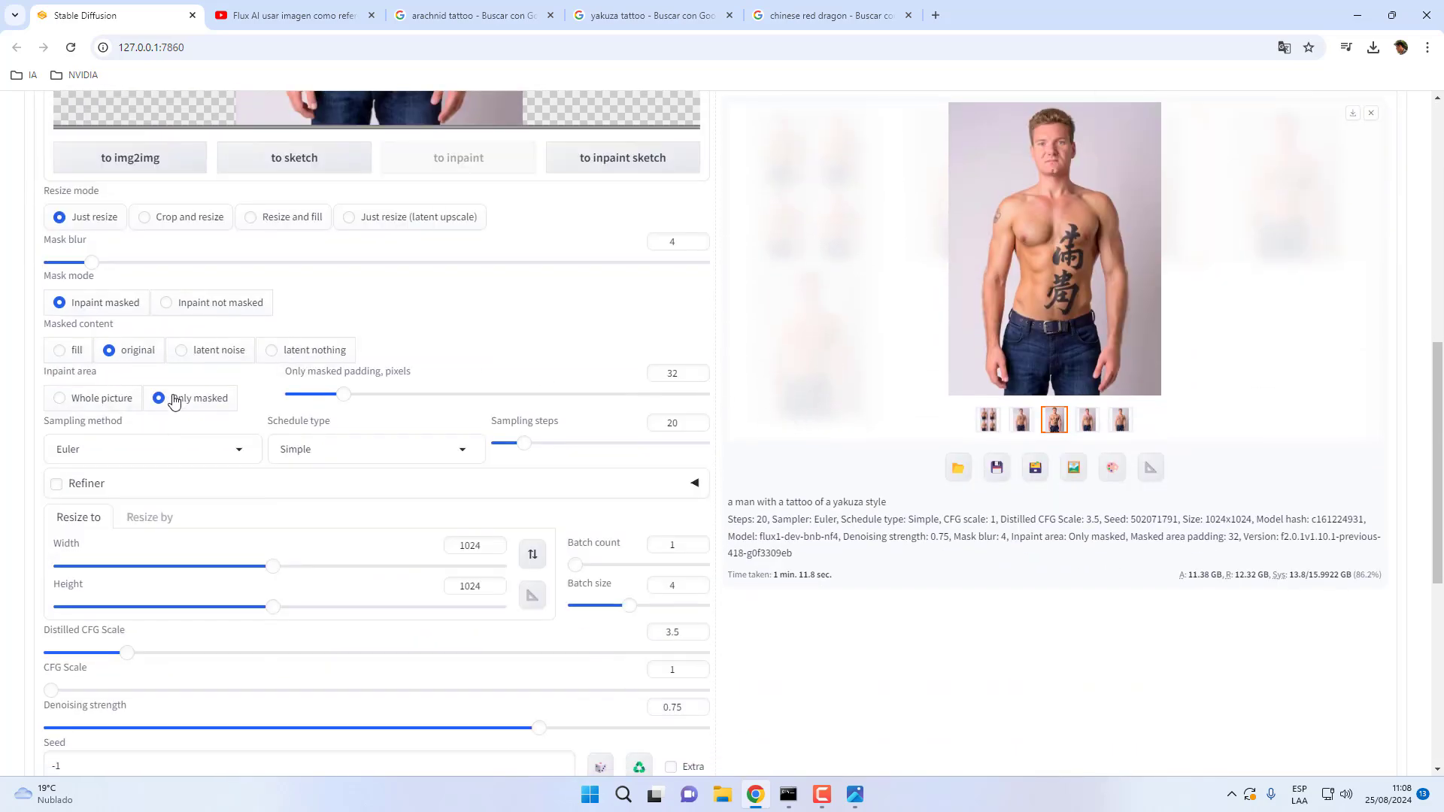
{"action": "scroll", "coordinate": [499, 476], "scroll_direction": "down", "scroll_amount": 3}
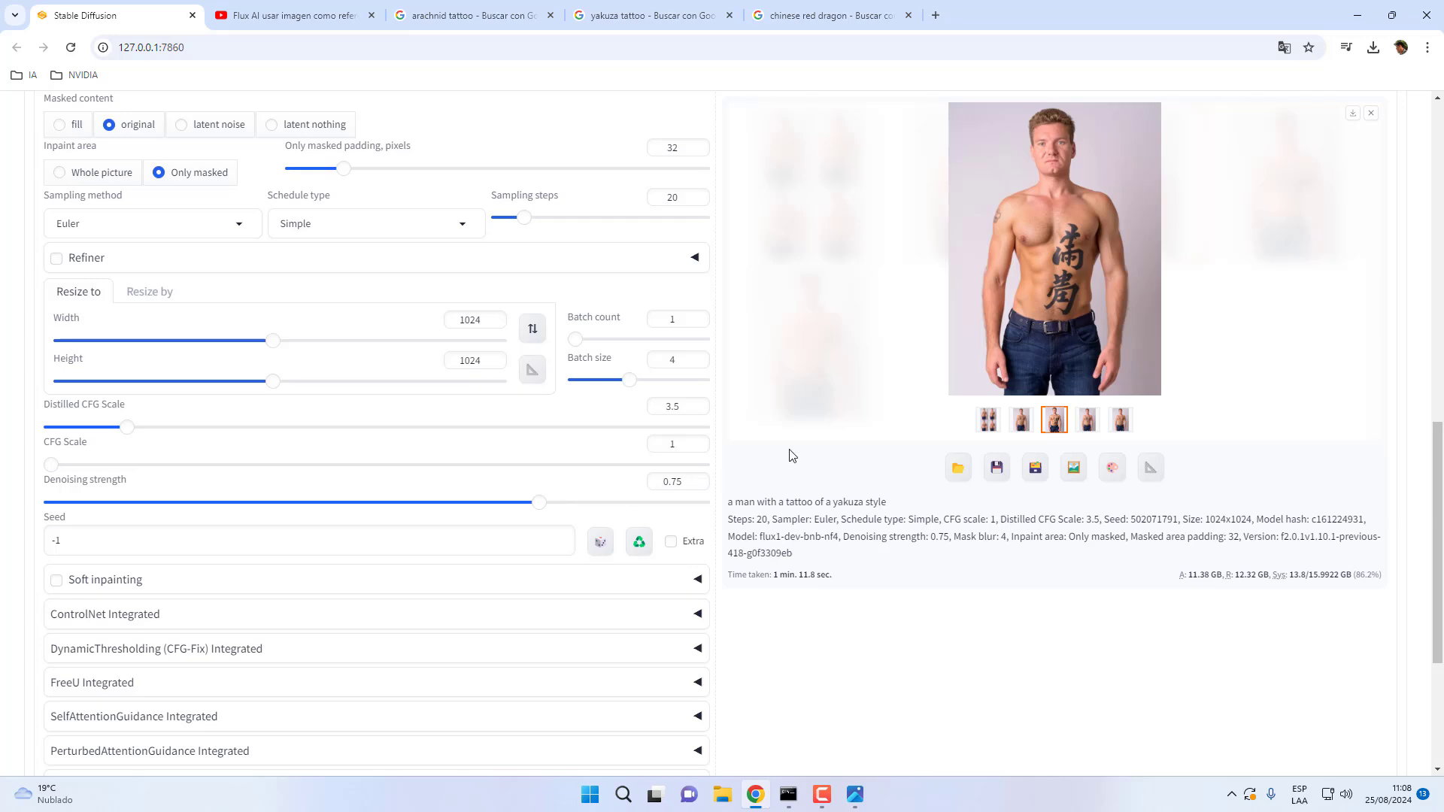
{"action": "scroll", "coordinate": [789, 455], "scroll_direction": "up", "scroll_amount": 2}
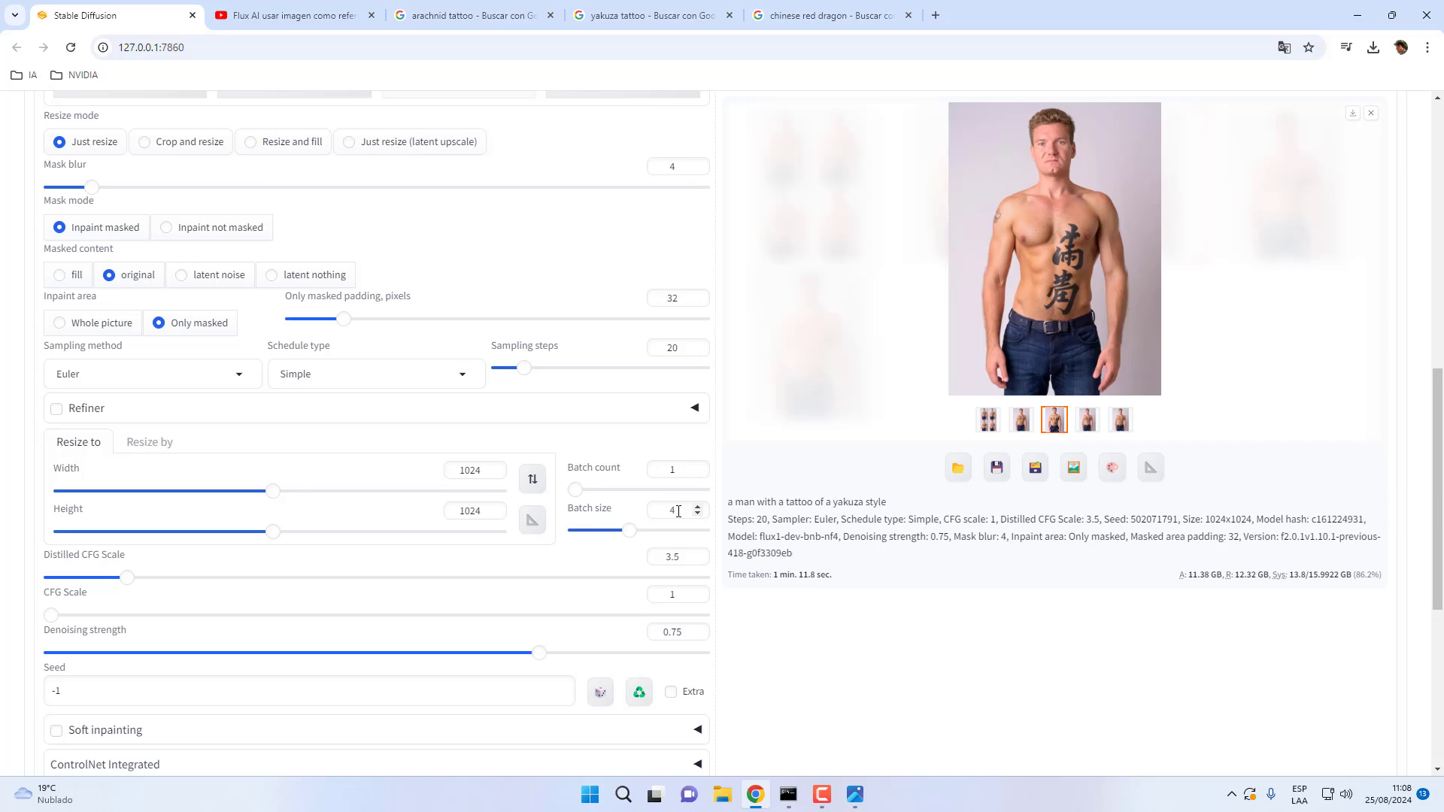
{"action": "scroll", "coordinate": [1256, 448], "scroll_direction": "up", "scroll_amount": 3}
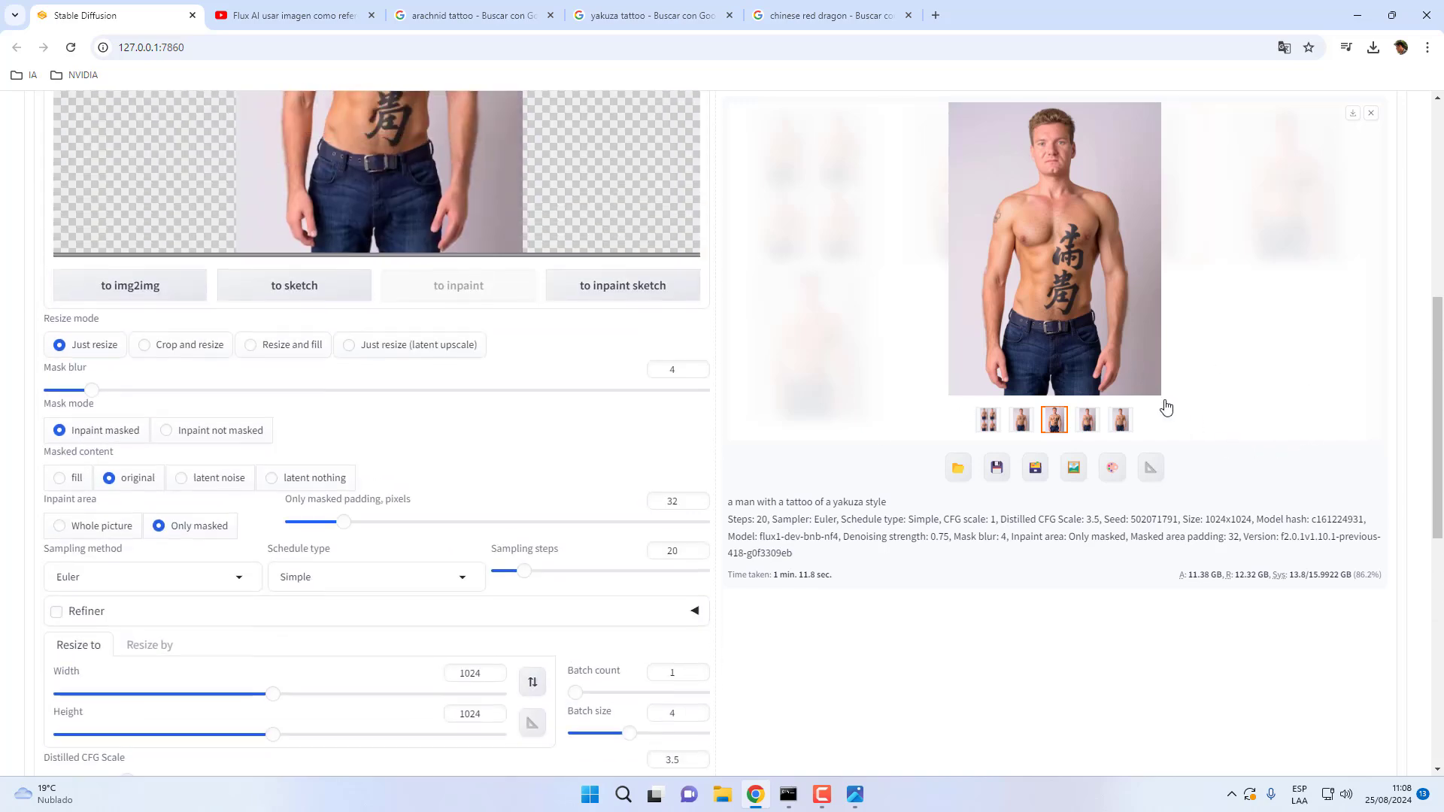
- View the yakuza style results enlarged again, stop at the tattoo covering chest and abdomen, and return to the inpainting page
{"action": "left_click", "coordinate": [1118, 364]}
{"action": "left_click", "coordinate": [1411, 423]}
{"action": "left_click", "coordinate": [1412, 426]}
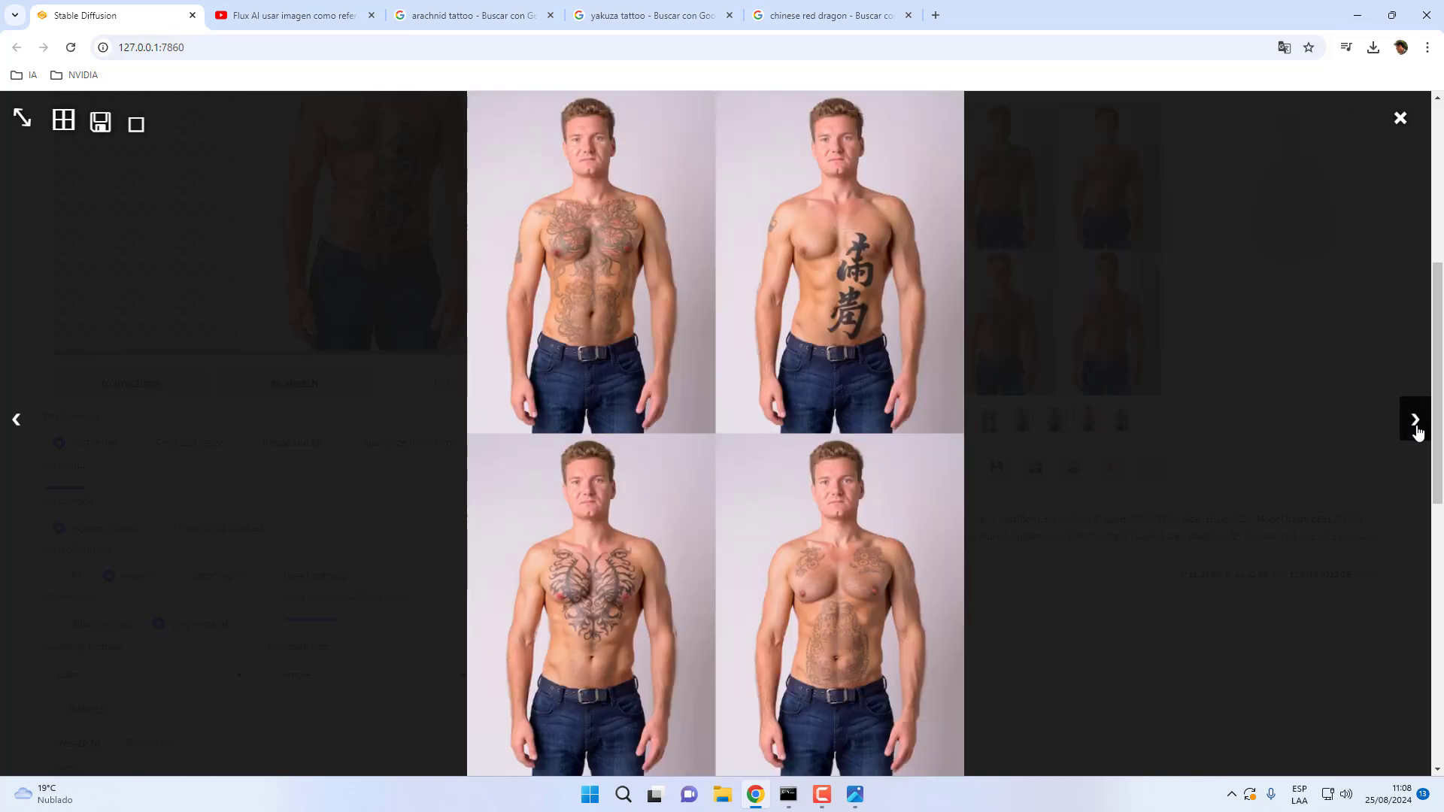
{"action": "left_click", "coordinate": [1411, 425]}
{"action": "left_click", "coordinate": [1390, 154]}
{"action": "scroll", "coordinate": [1221, 325], "scroll_direction": "up", "scroll_amount": 3}
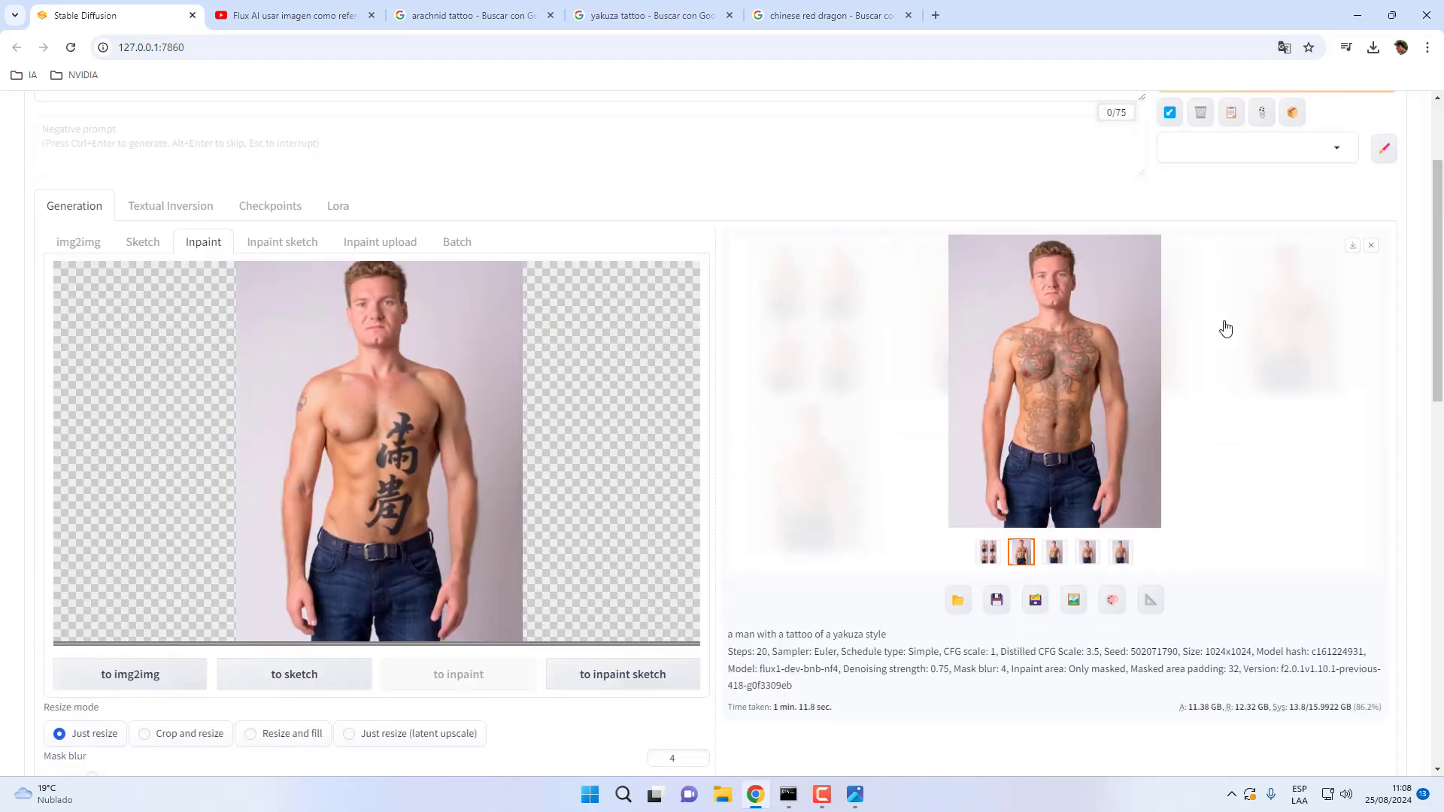